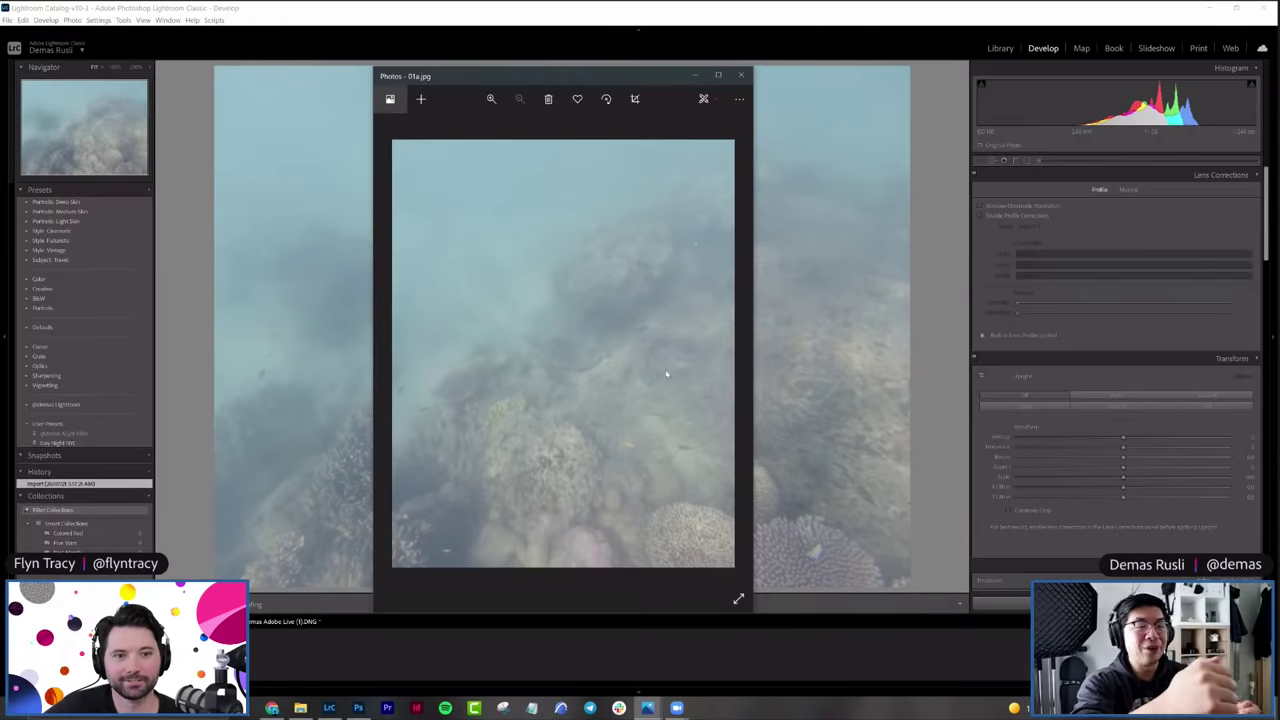
Step: Compare the before and after versions of the reef photo (01a, 01b) and the underwater diver photo (02a, 02b)
click(737, 354)
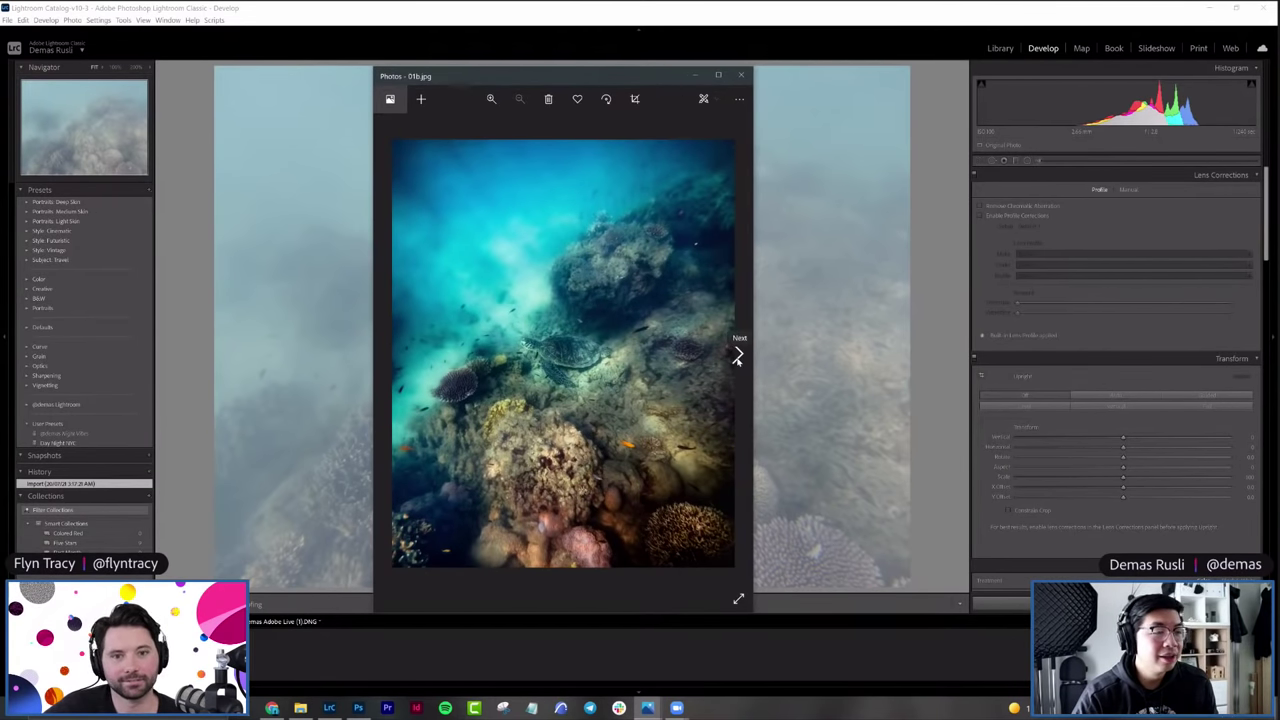
click(737, 355)
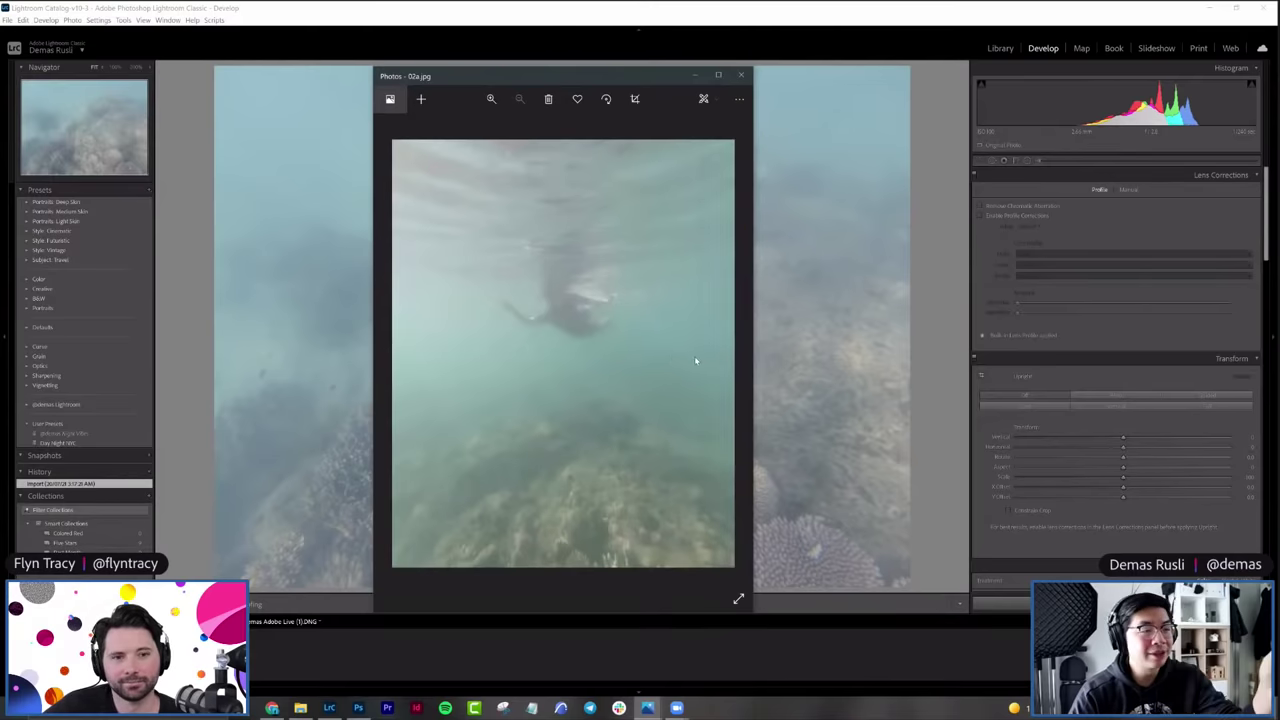
click(737, 355)
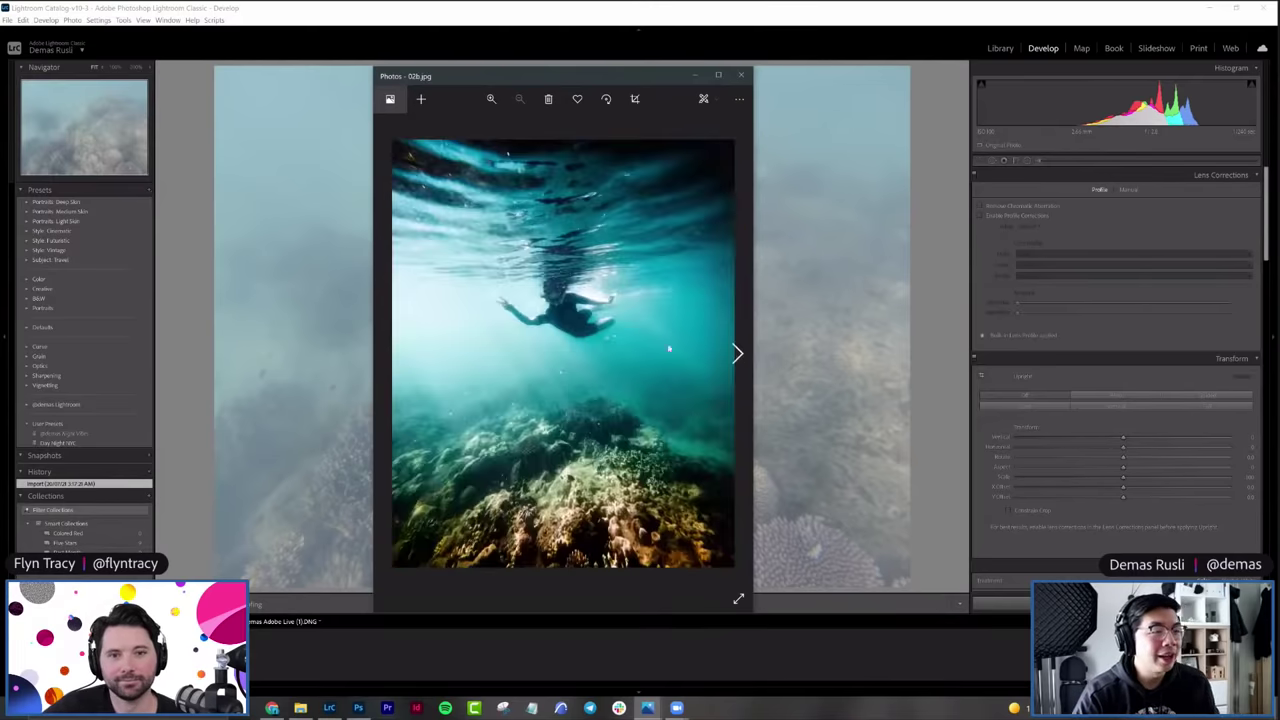
click(389, 354)
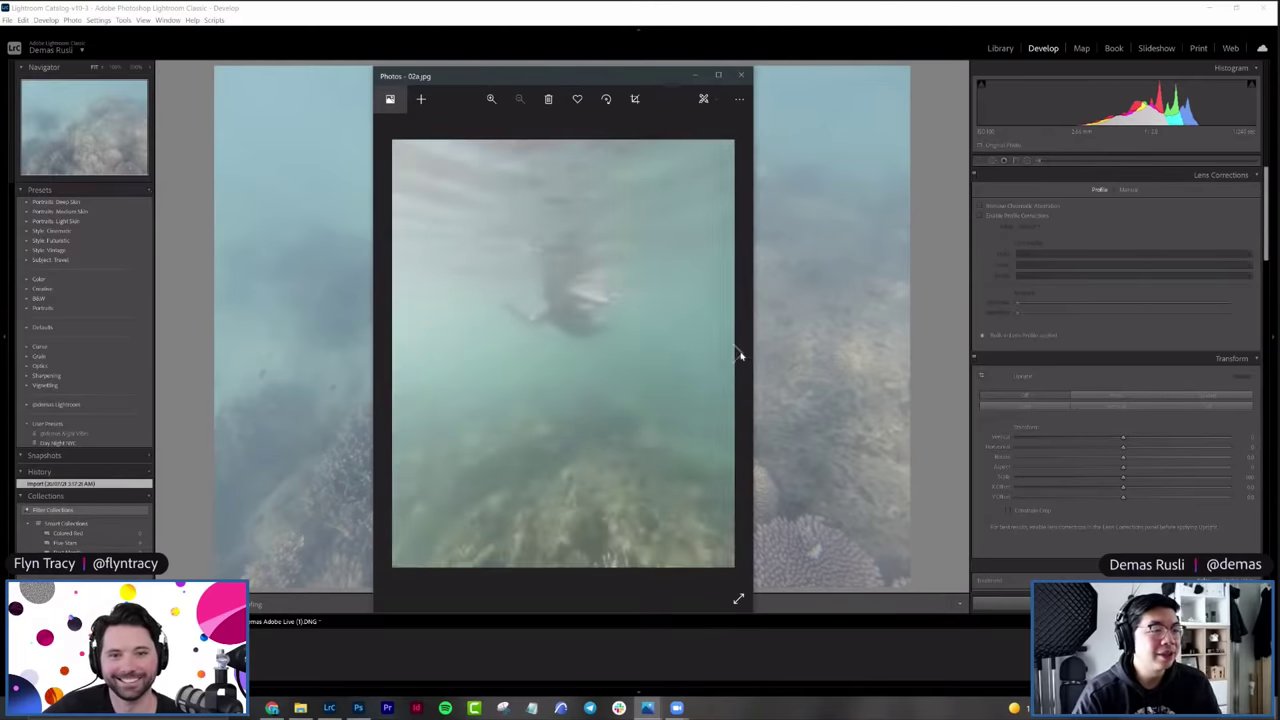
click(737, 354)
click(742, 362)
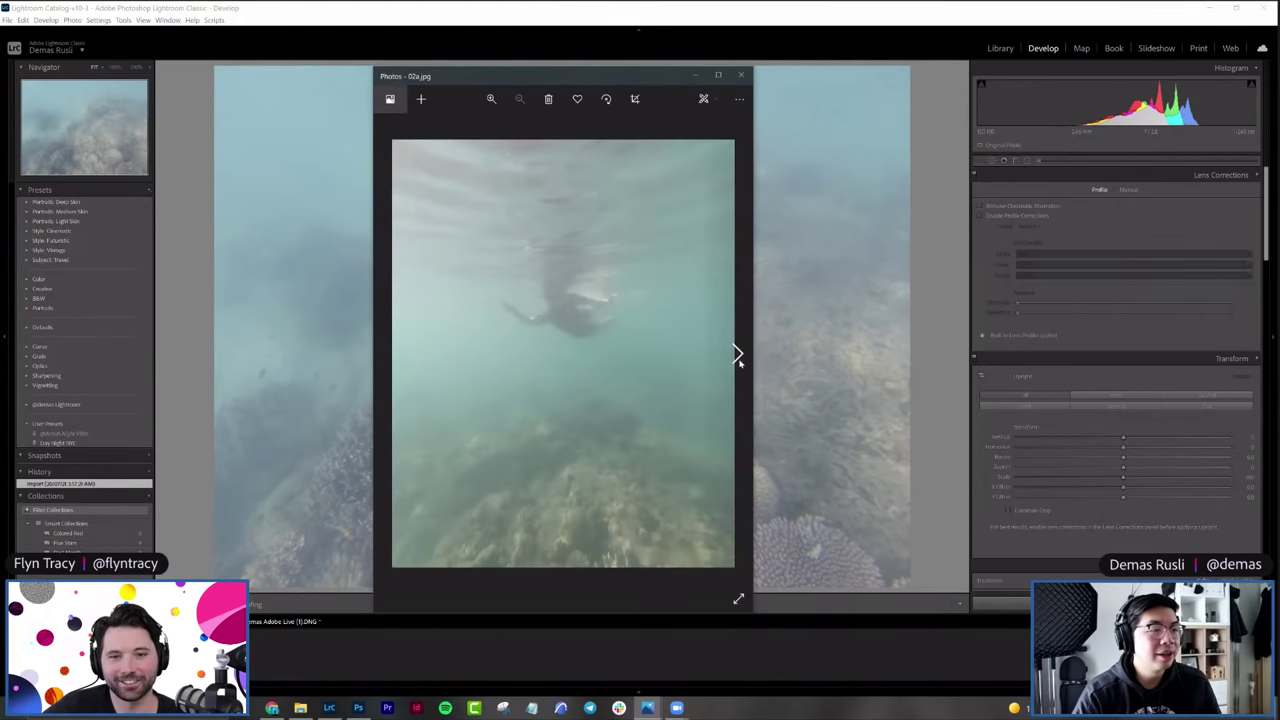
click(733, 356)
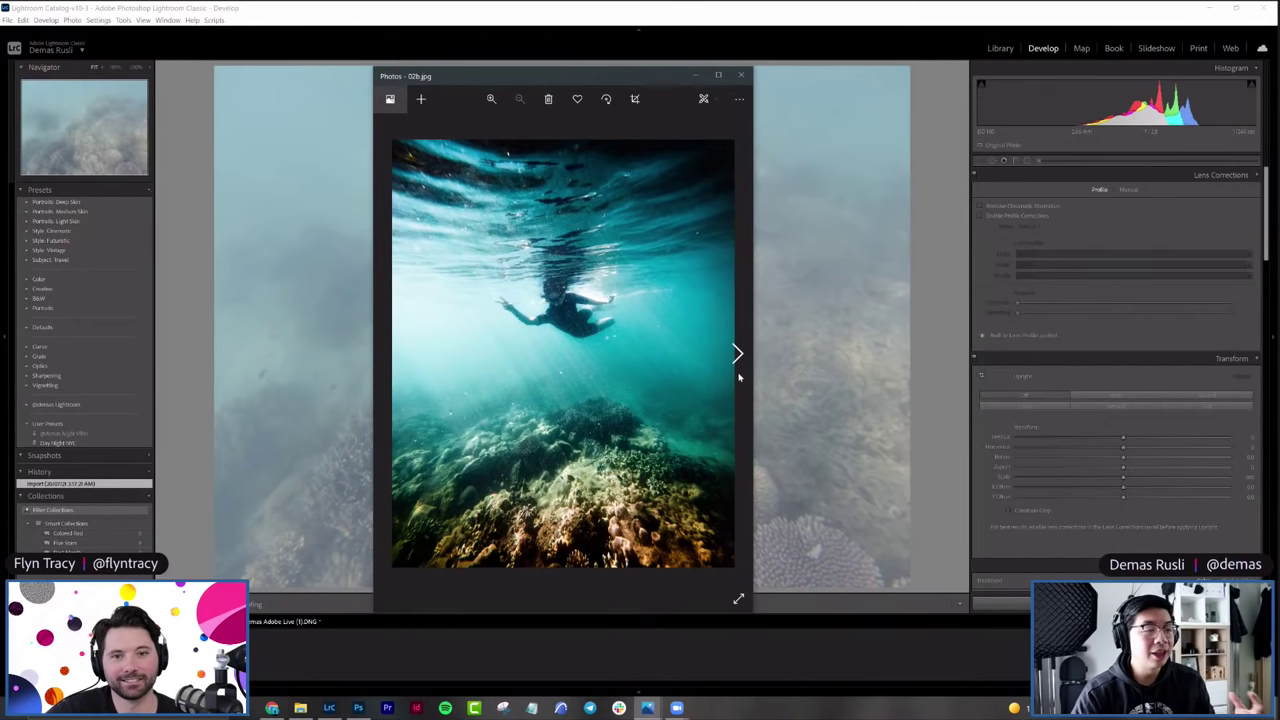
click(389, 353)
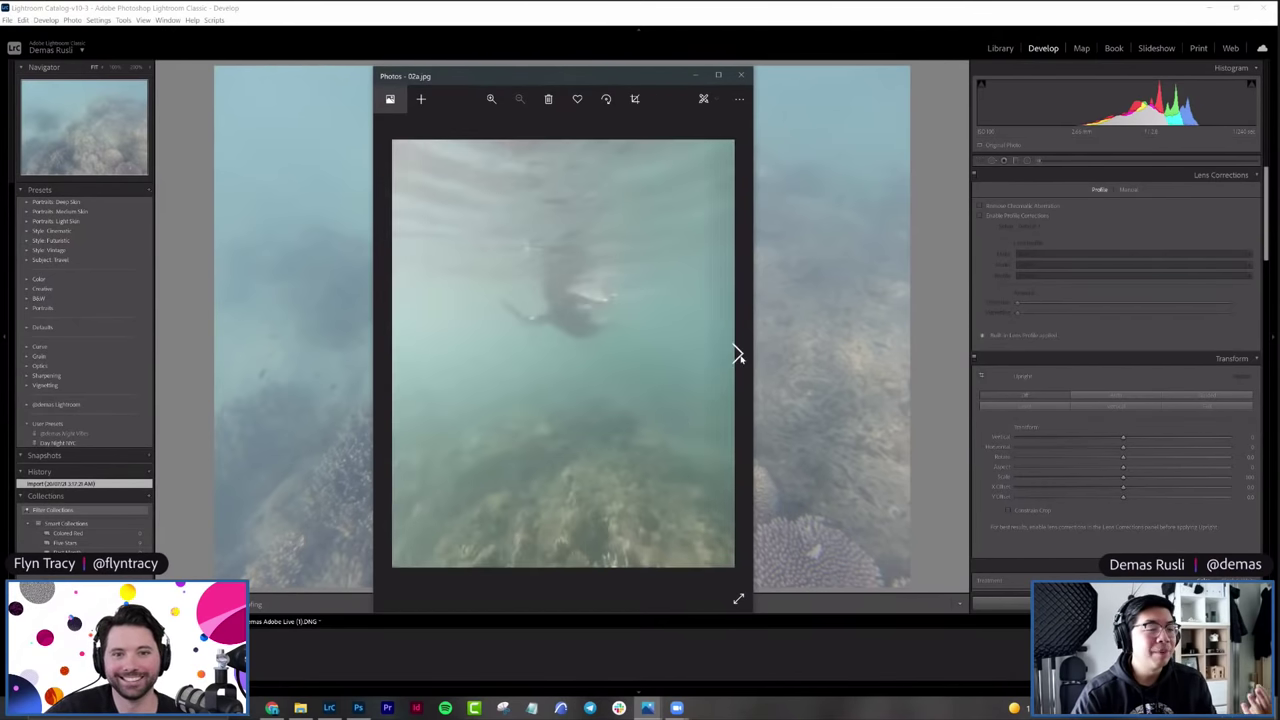
click(738, 355)
Step: Compare the original island split shot 03a.jpg with its edited version 03b.jpg
click(738, 355)
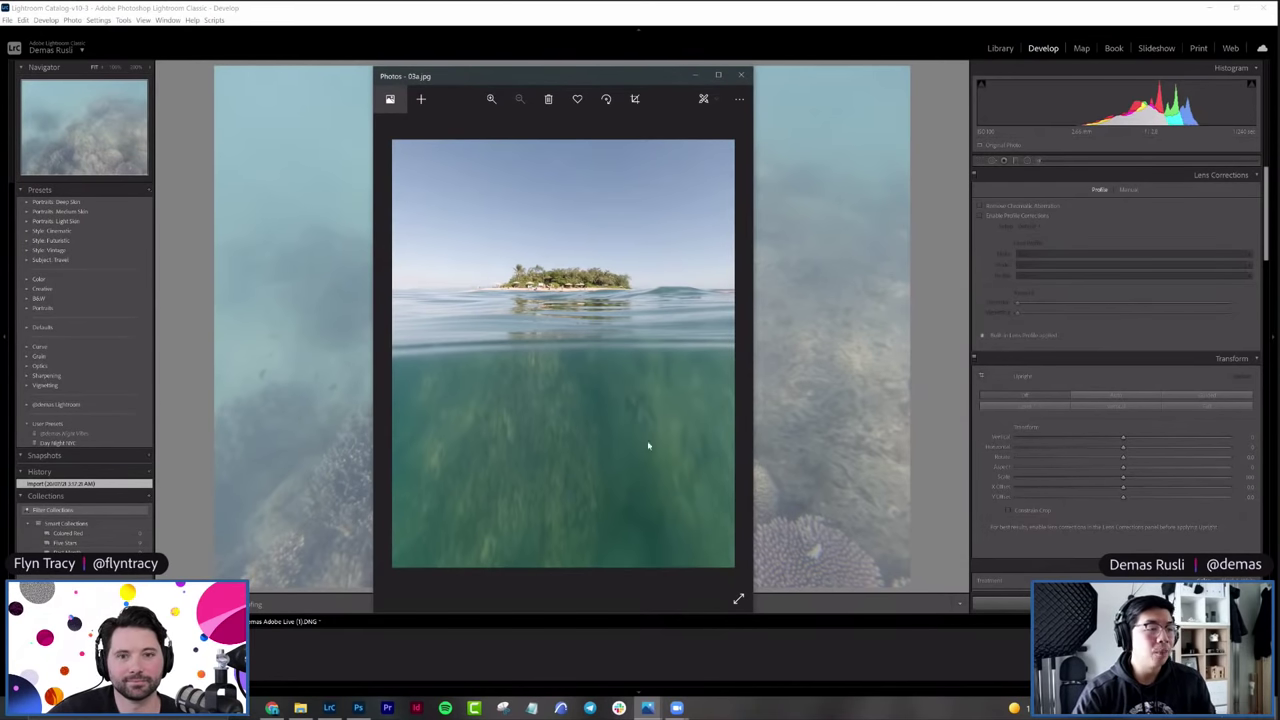
mouse_move(744, 366)
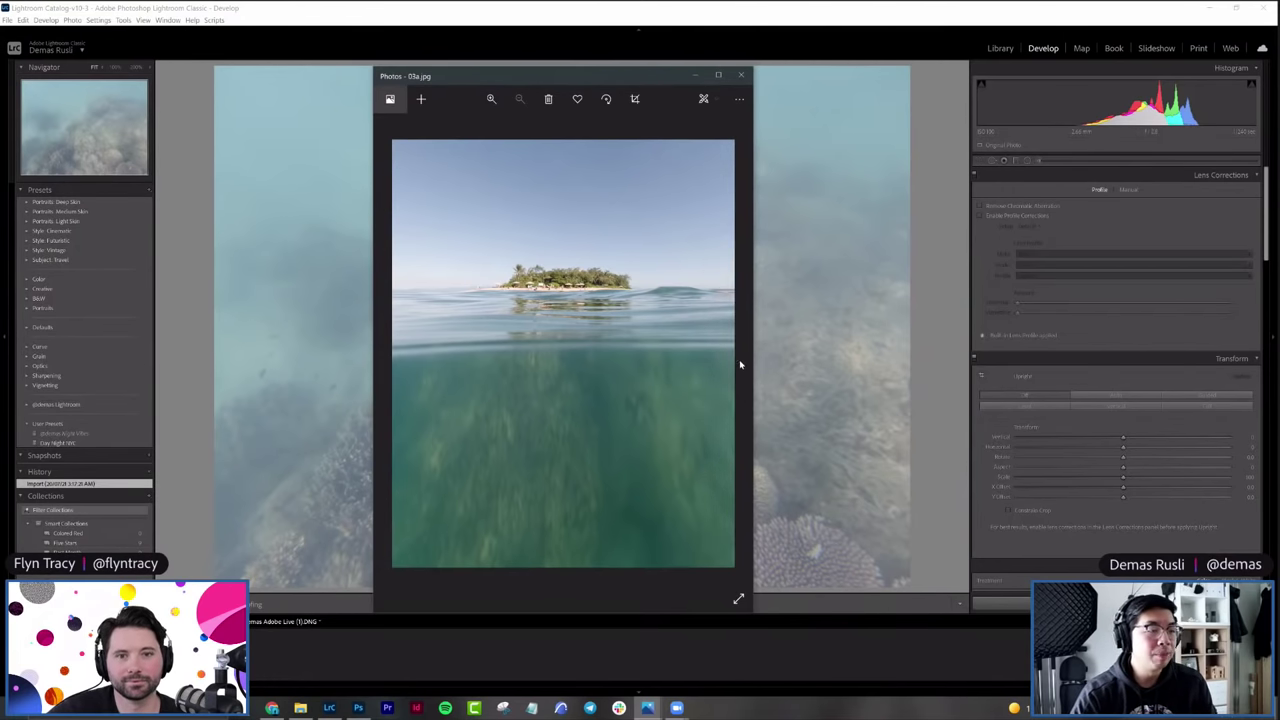
key(Right)
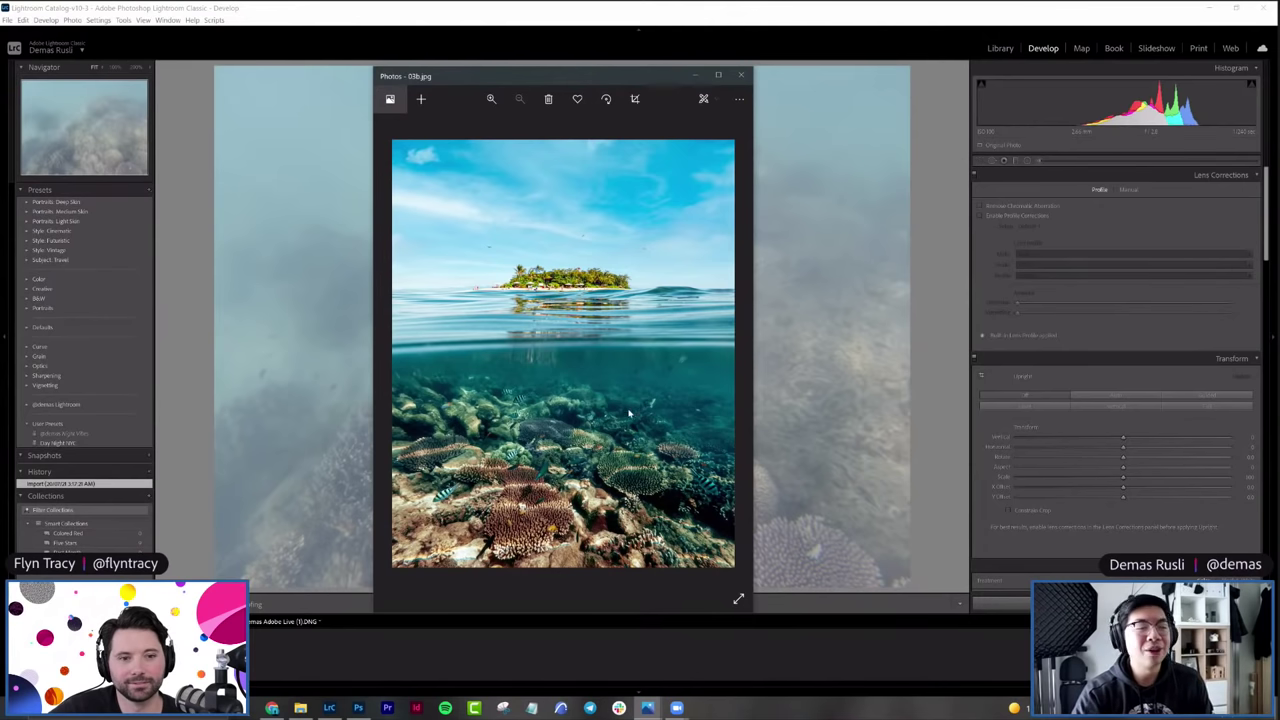
mouse_move(389, 355)
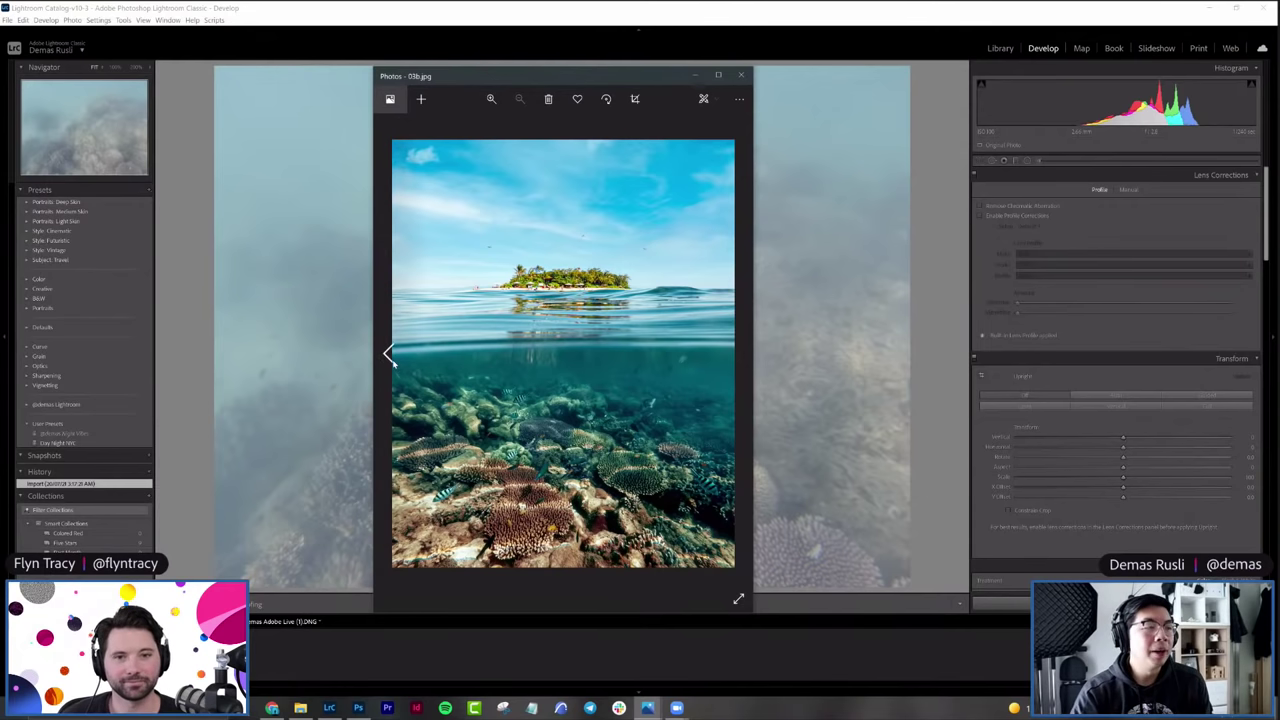
Step: Go back through the sample images to 01a.jpg, close the photo viewer and return to Lightroom Classic
click(389, 355)
click(389, 355)
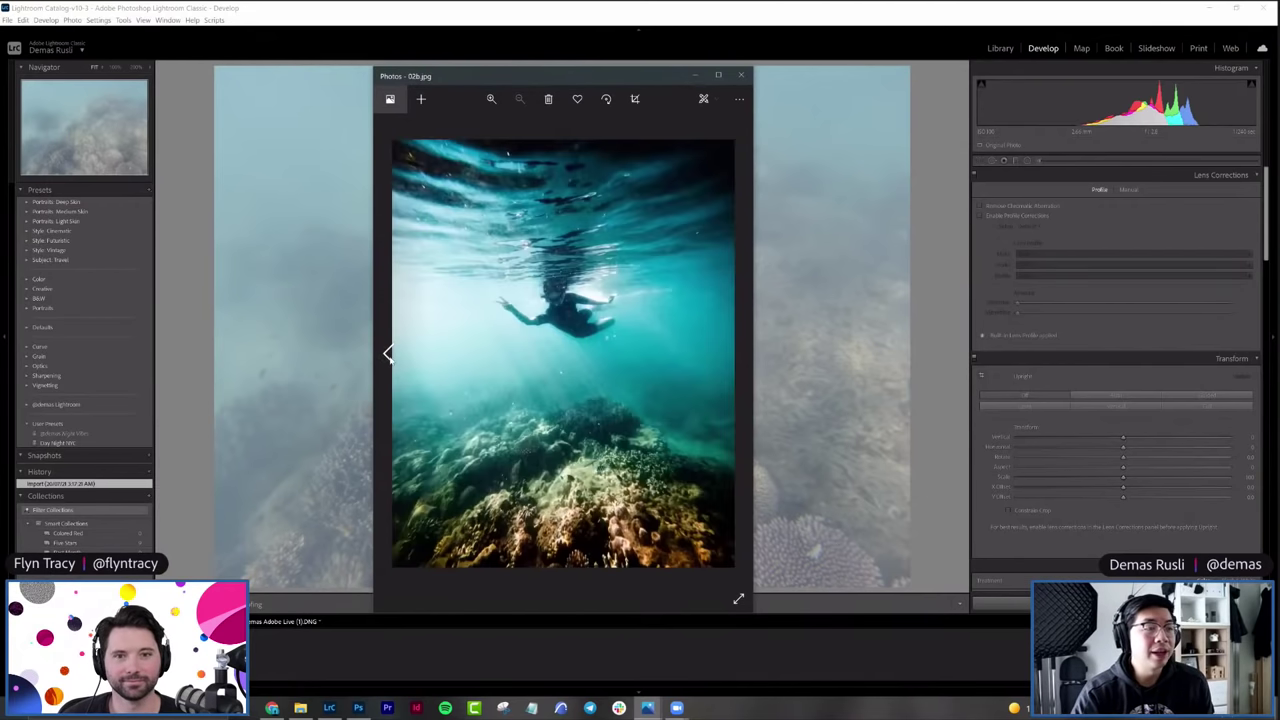
click(389, 355)
click(389, 355)
click(389, 355)
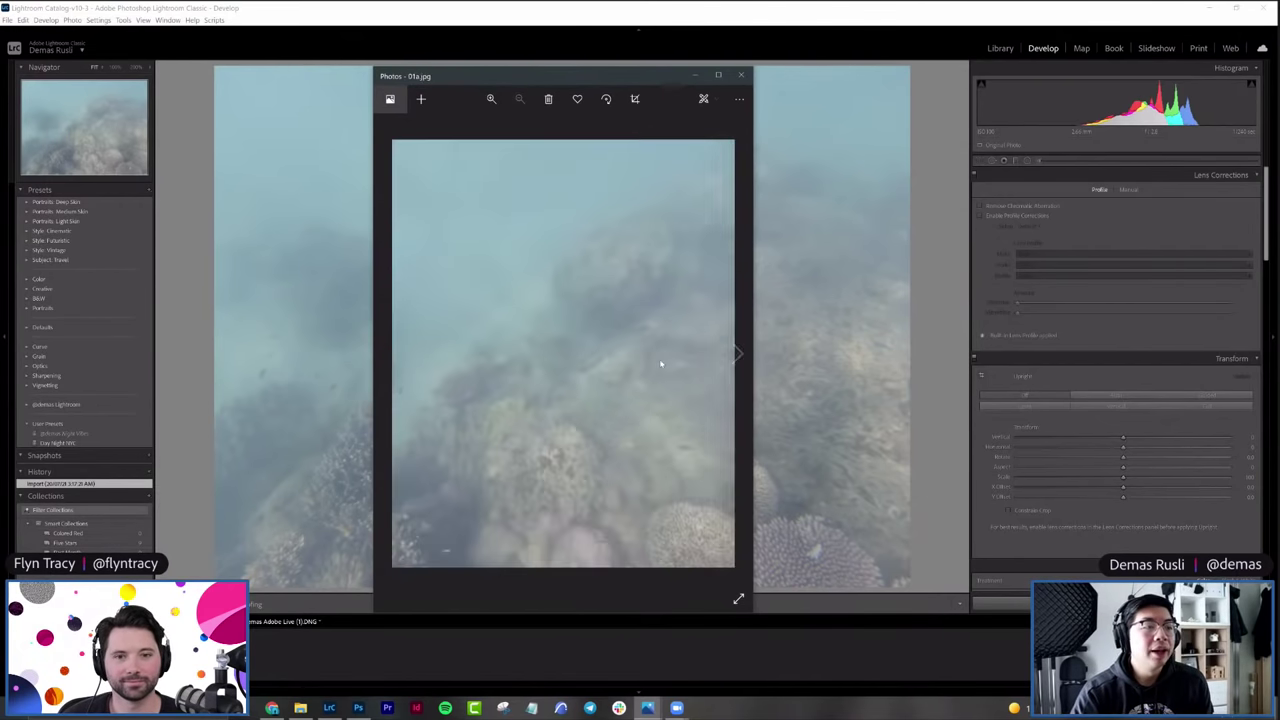
click(741, 76)
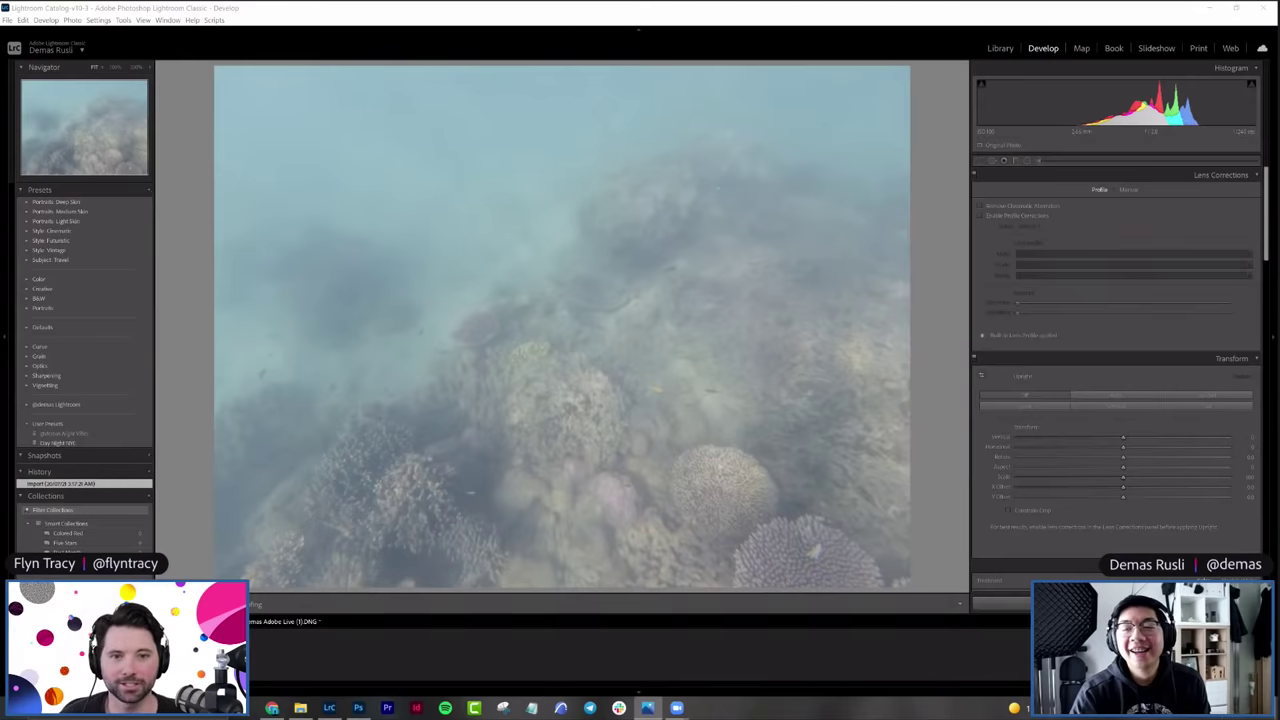
key(alt+Tab)
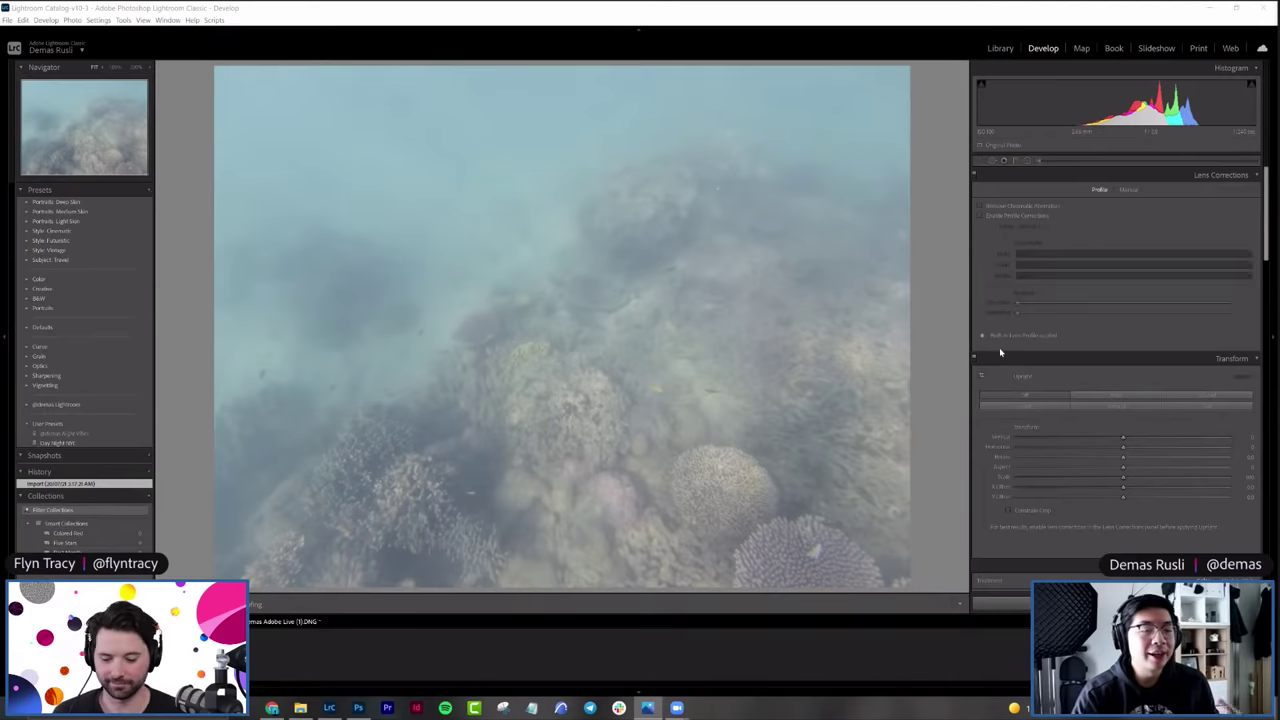
Step: Enable lens profile corrections on the reef photo, toggle them off and on to compare, and enable chromatic aberration removal
drag(997, 472, 996, 469)
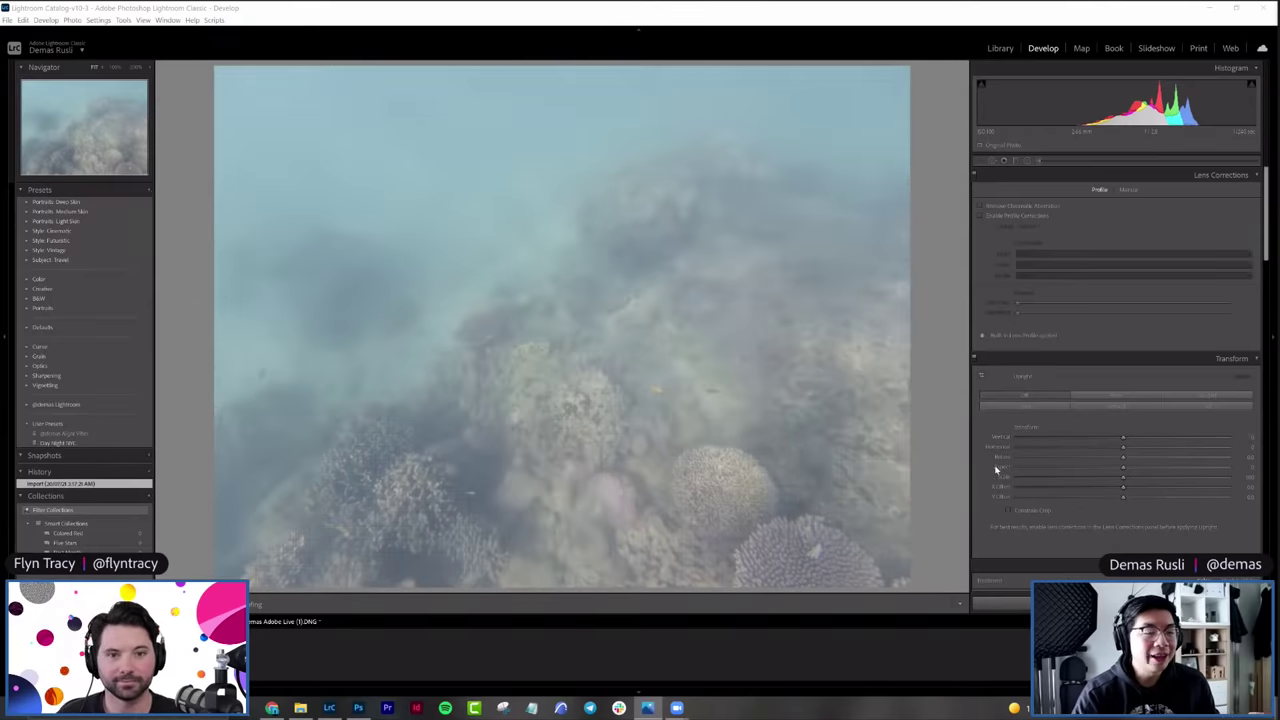
scroll(1000, 463, down, 2)
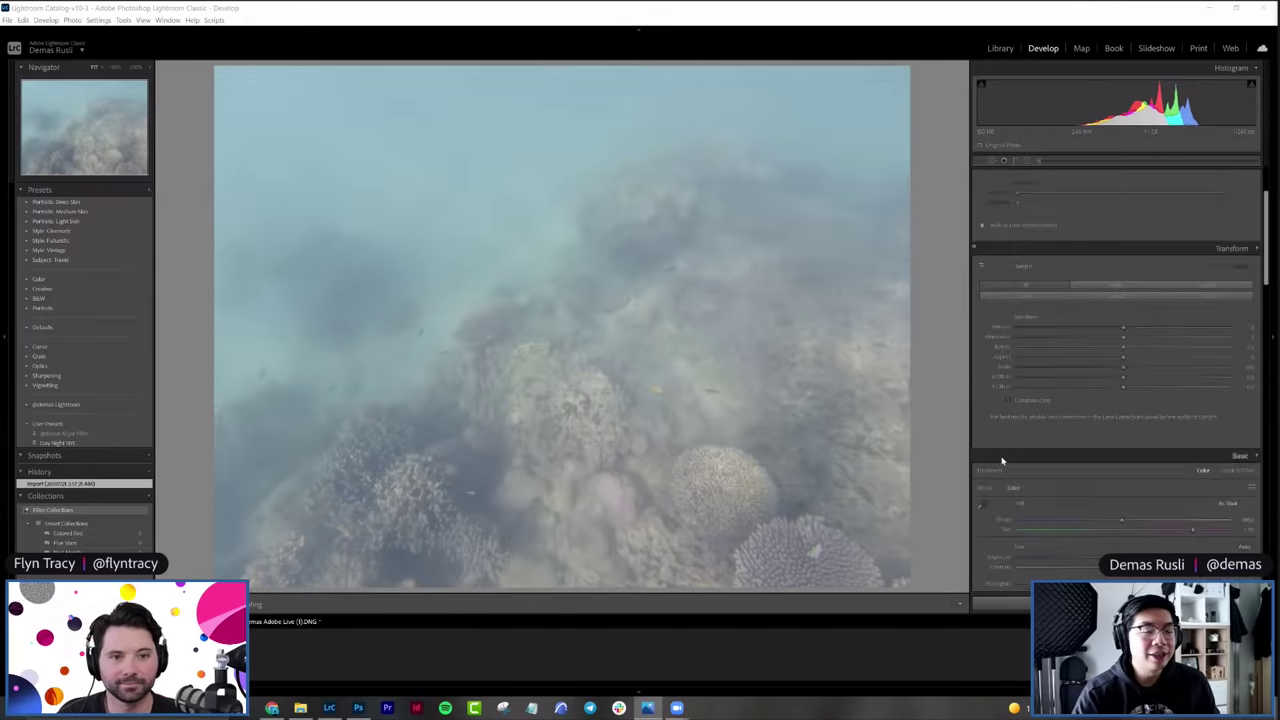
scroll(1001, 463, down, 2)
scroll(1001, 463, up, 4)
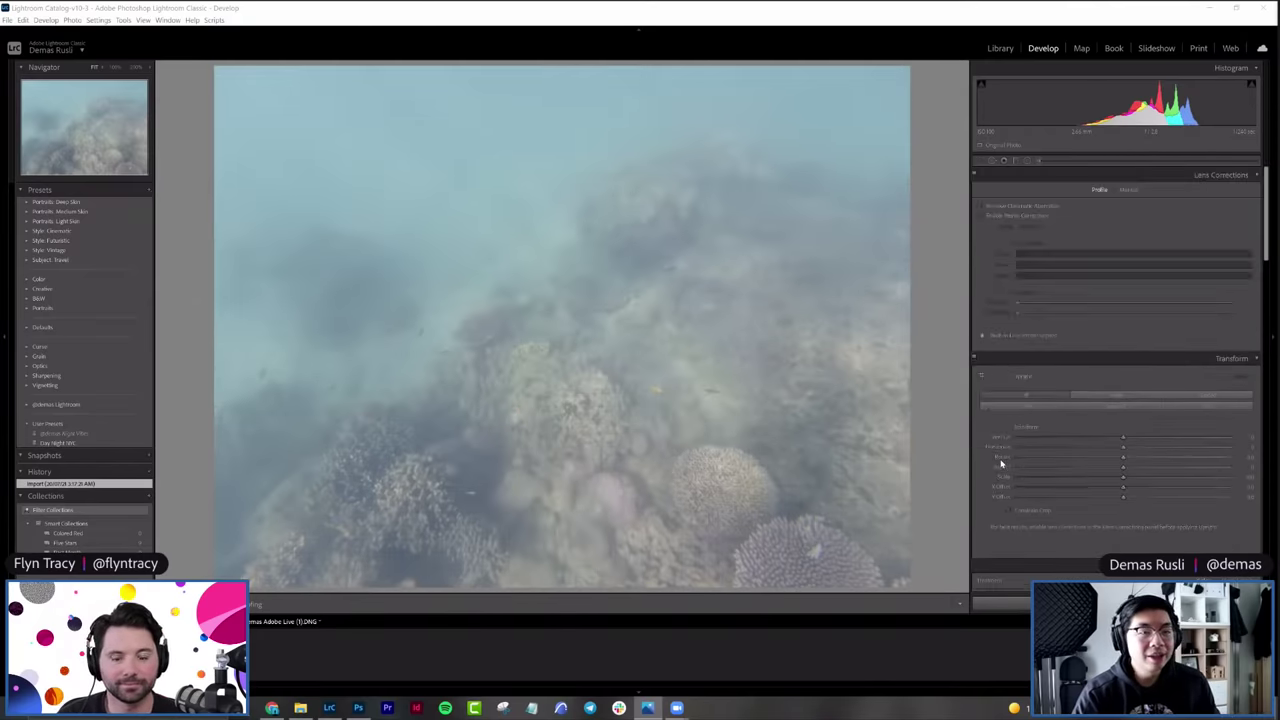
click(1030, 216)
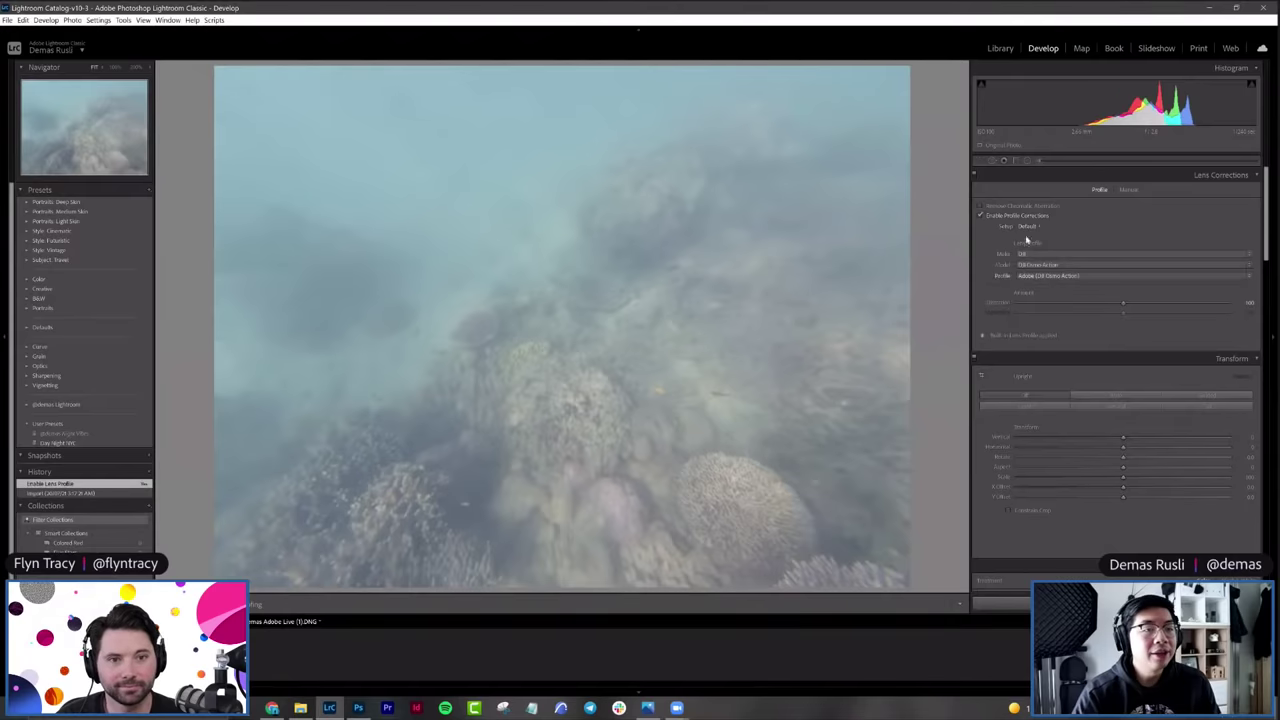
click(1010, 217)
click(1010, 217)
click(1010, 217)
click(1010, 217)
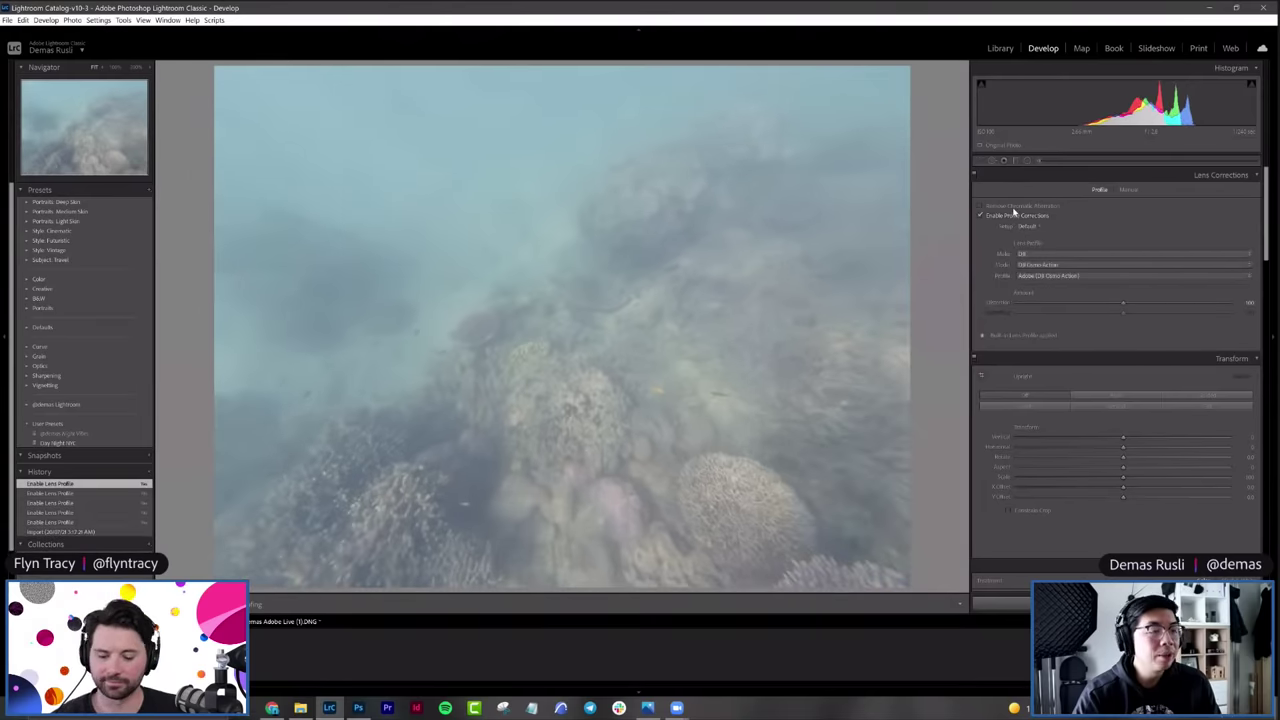
click(1013, 207)
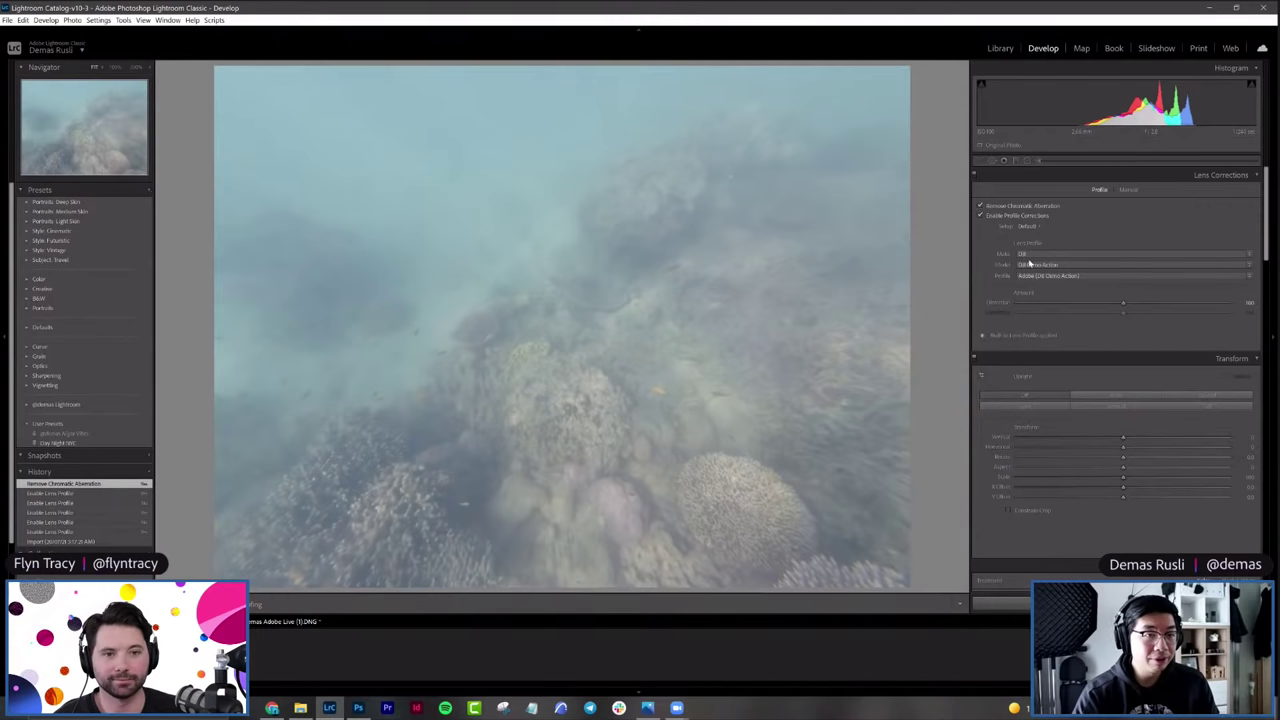
Step: Check the available lens makes and DJI models for the profile correction without changing the selection
click(1037, 256)
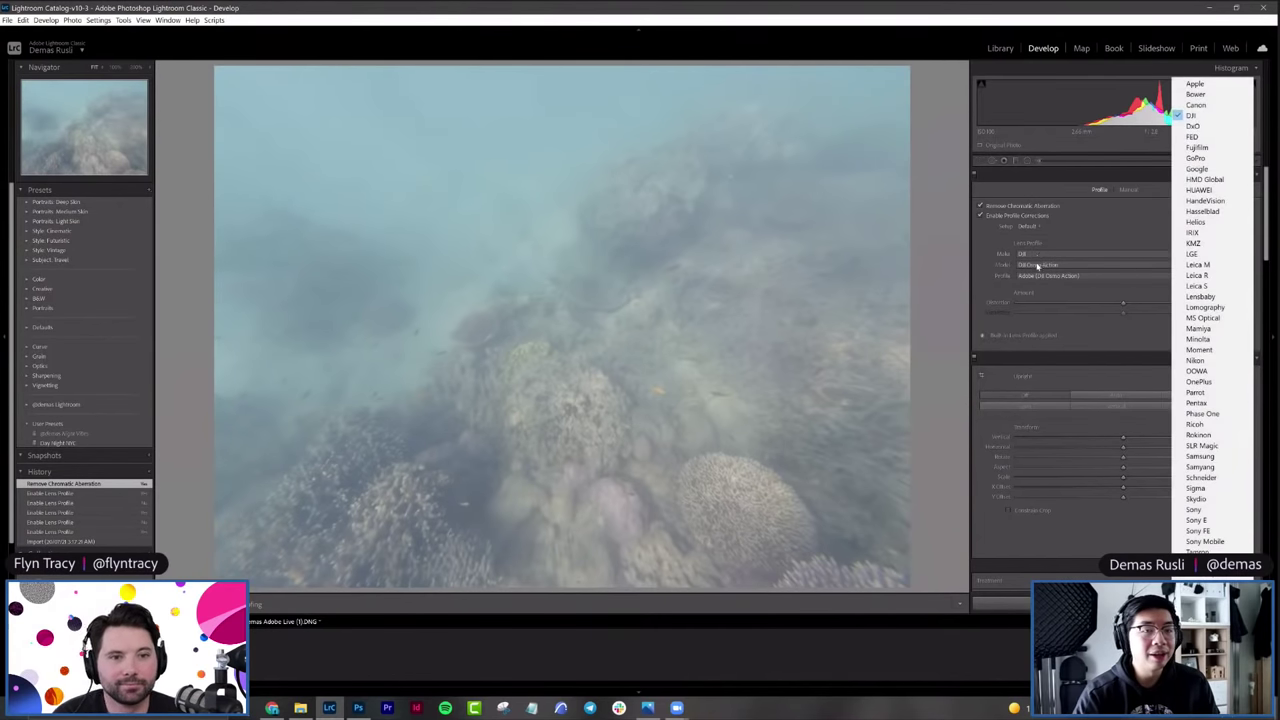
click(1037, 263)
click(1038, 265)
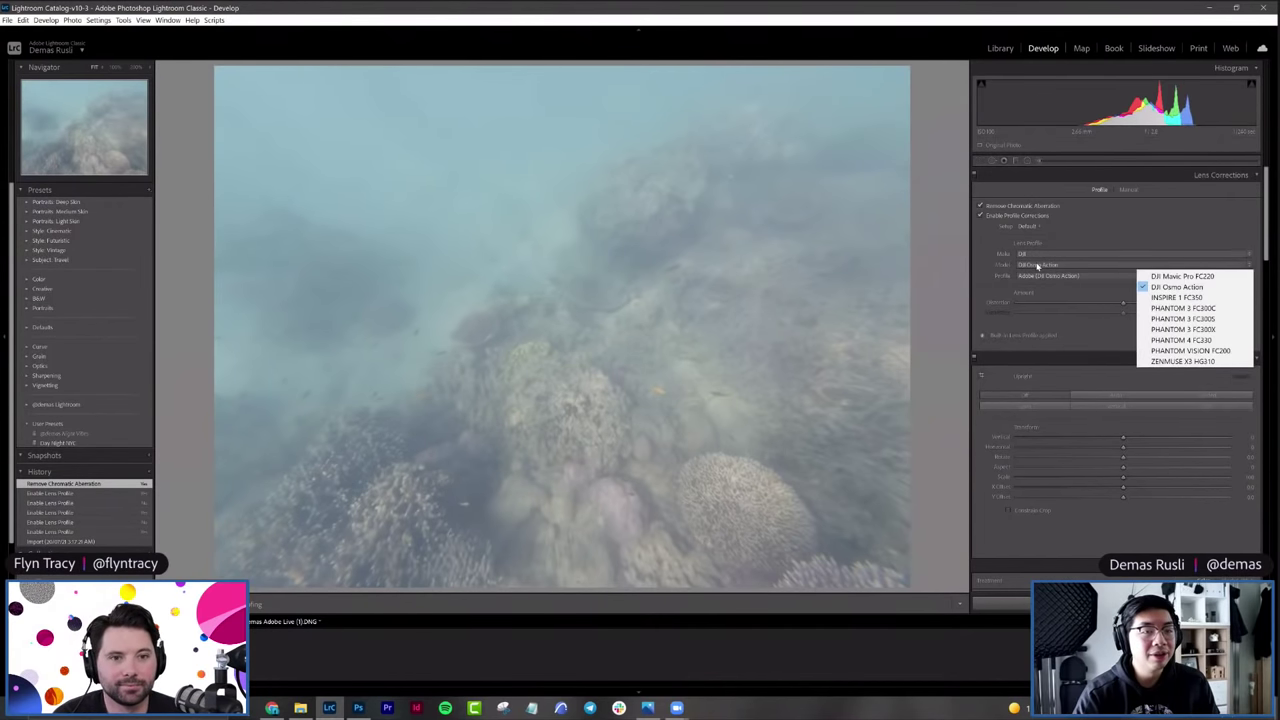
click(979, 266)
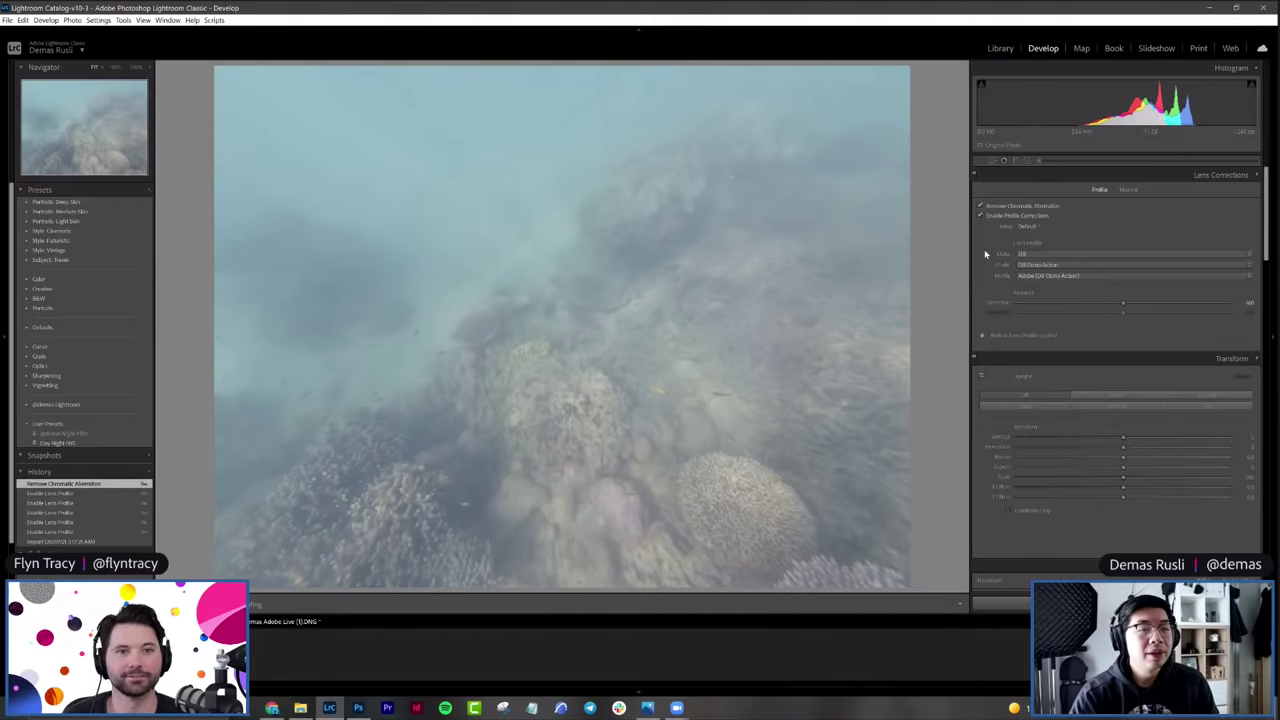
Step: Crop the reef photo to the 4 x 5 / 8 x 10 ratio in portrait orientation, positioned over the coral heads
scroll(985, 250, down, 3)
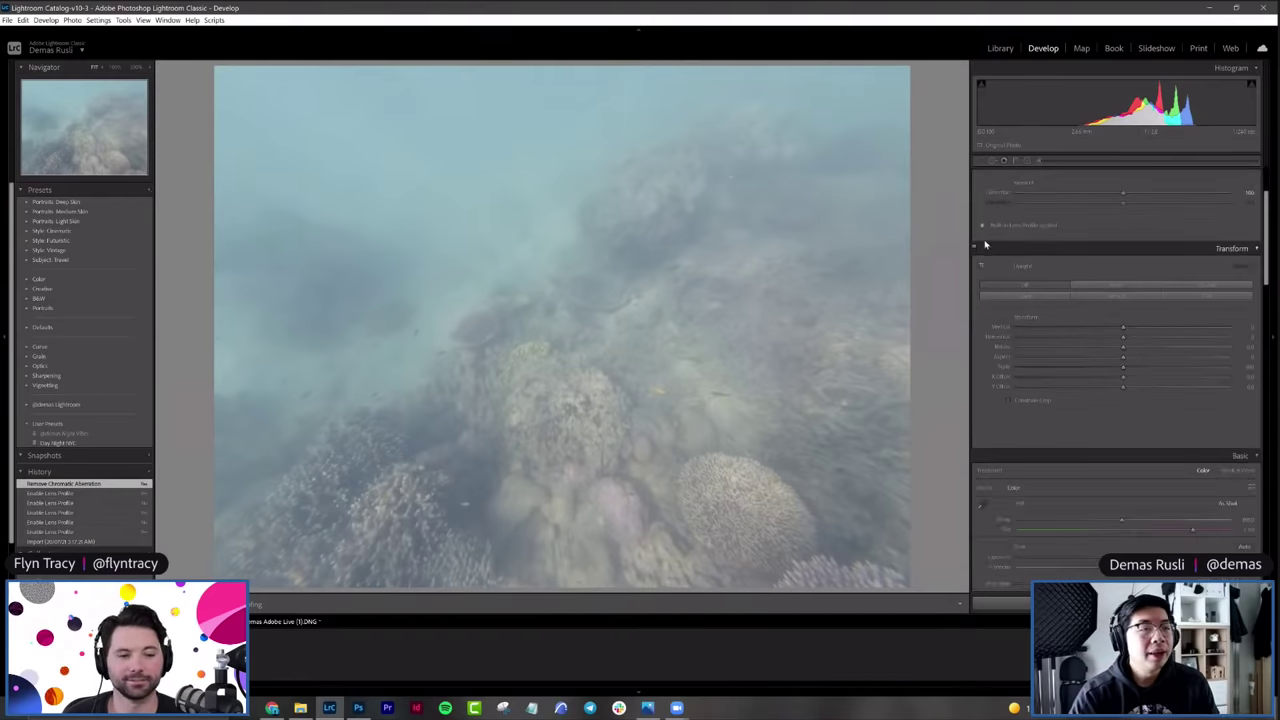
click(974, 160)
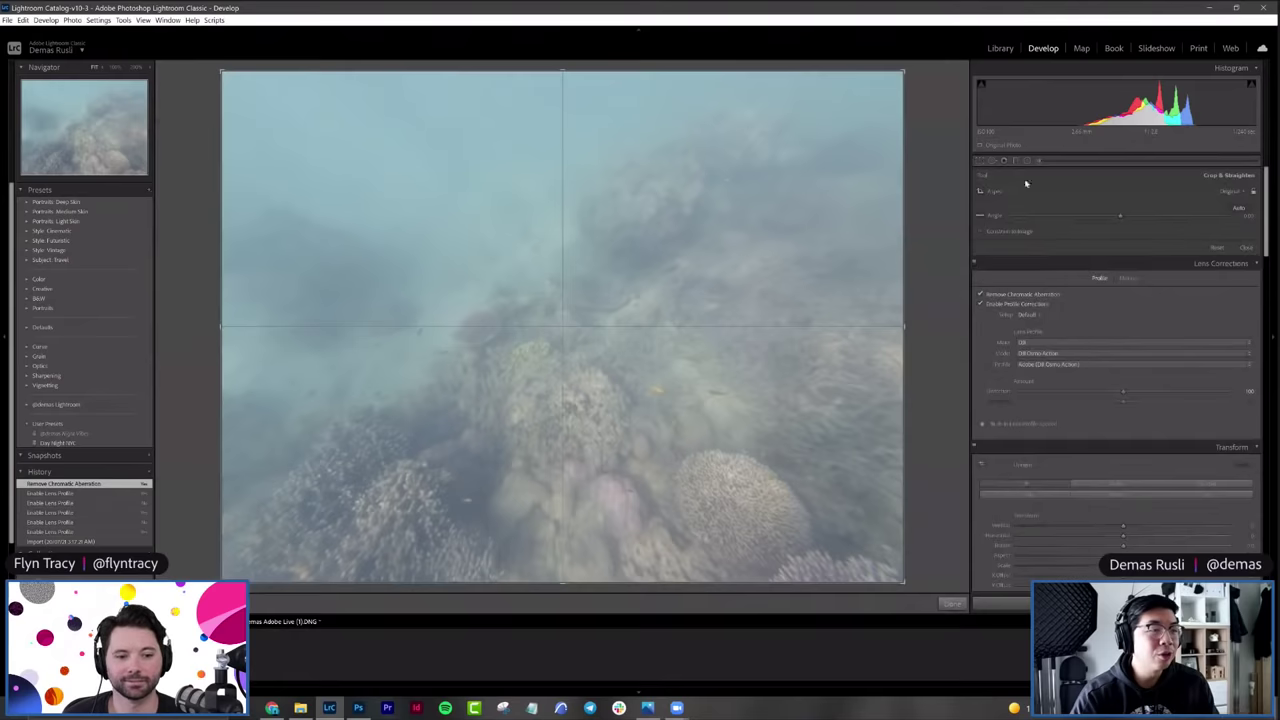
click(1240, 191)
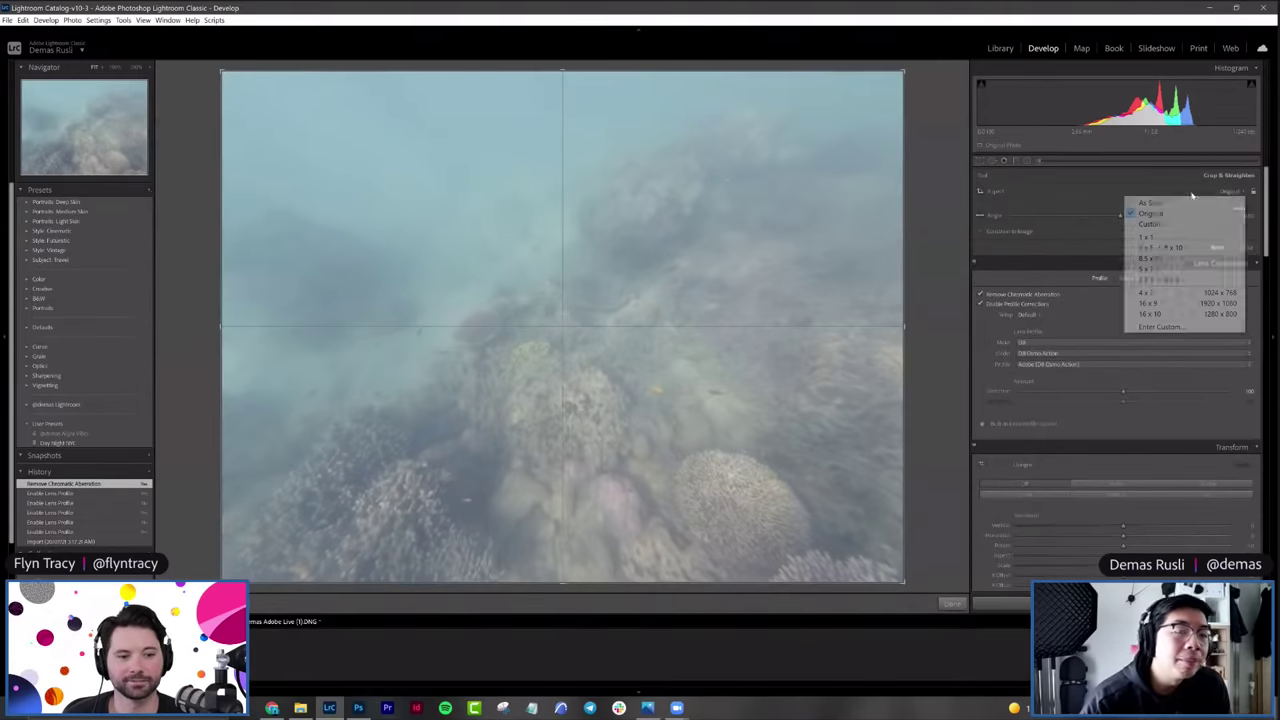
click(1158, 247)
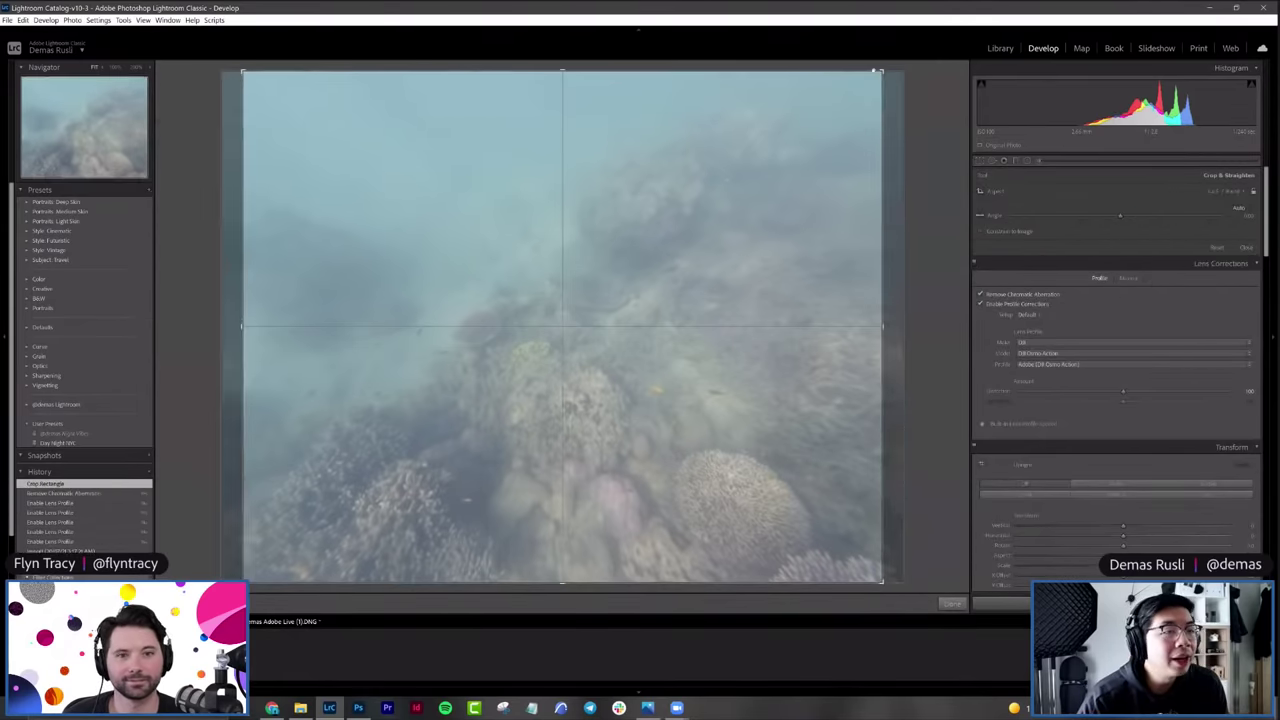
drag(882, 72, 827, 38)
drag(584, 228, 435, 229)
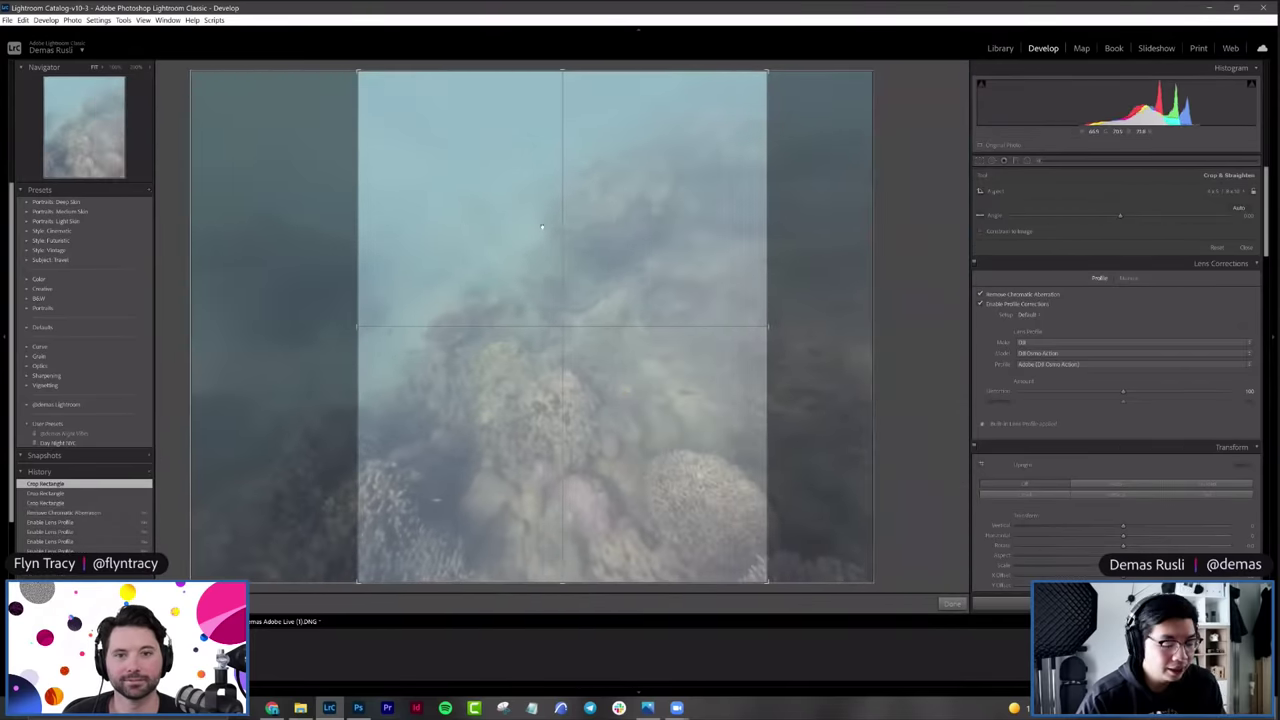
Step: Tighten the portrait crop by raising its bottom edge to trim the lower corals, and apply it
click(654, 210)
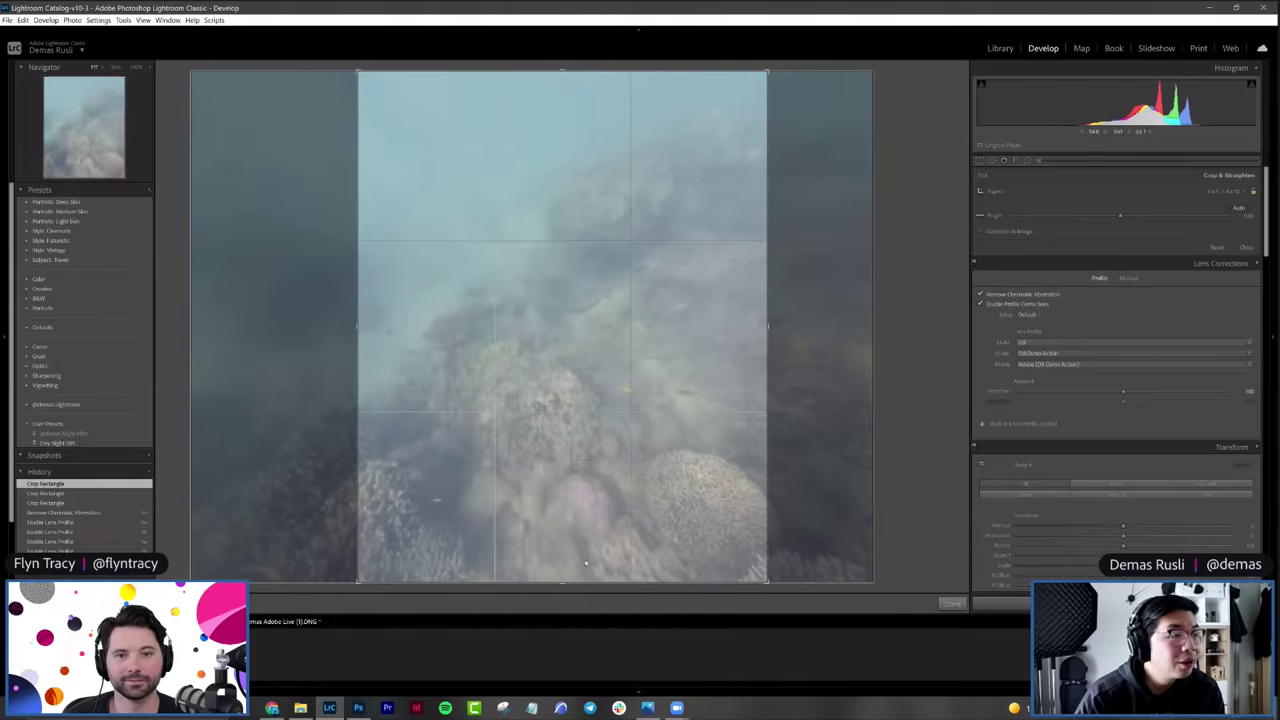
drag(564, 555, 565, 543)
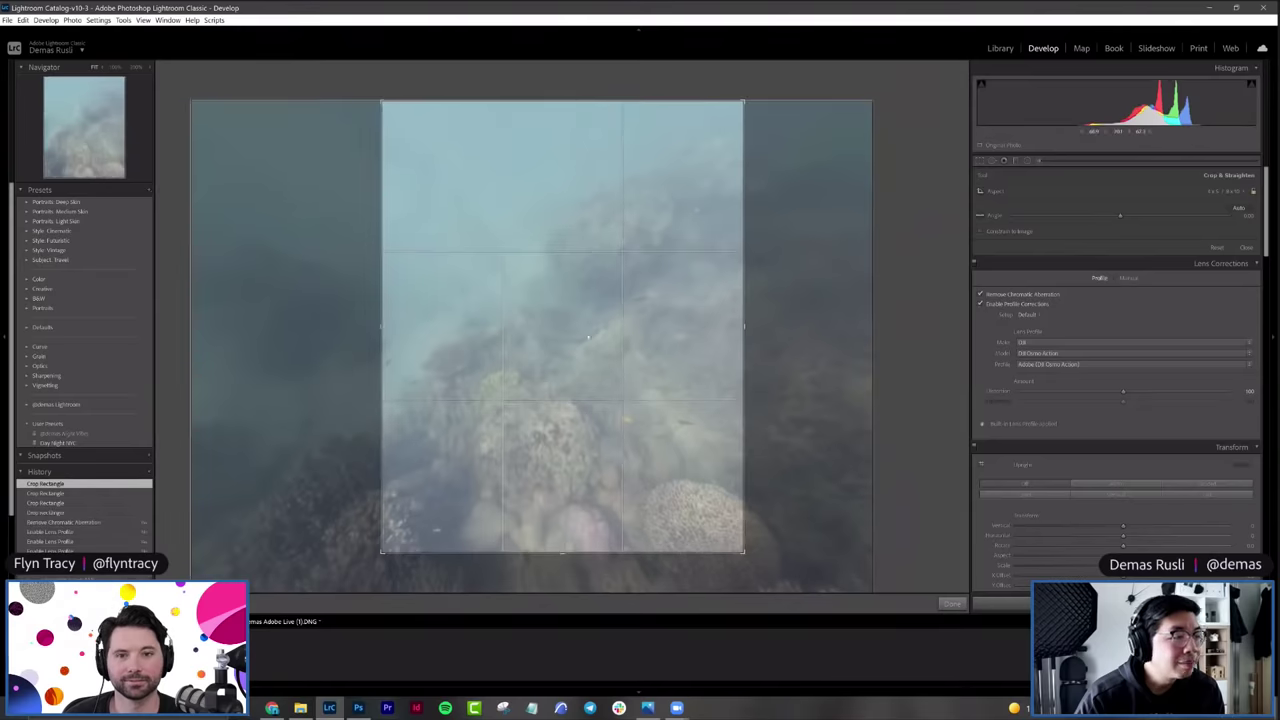
drag(563, 555, 563, 554)
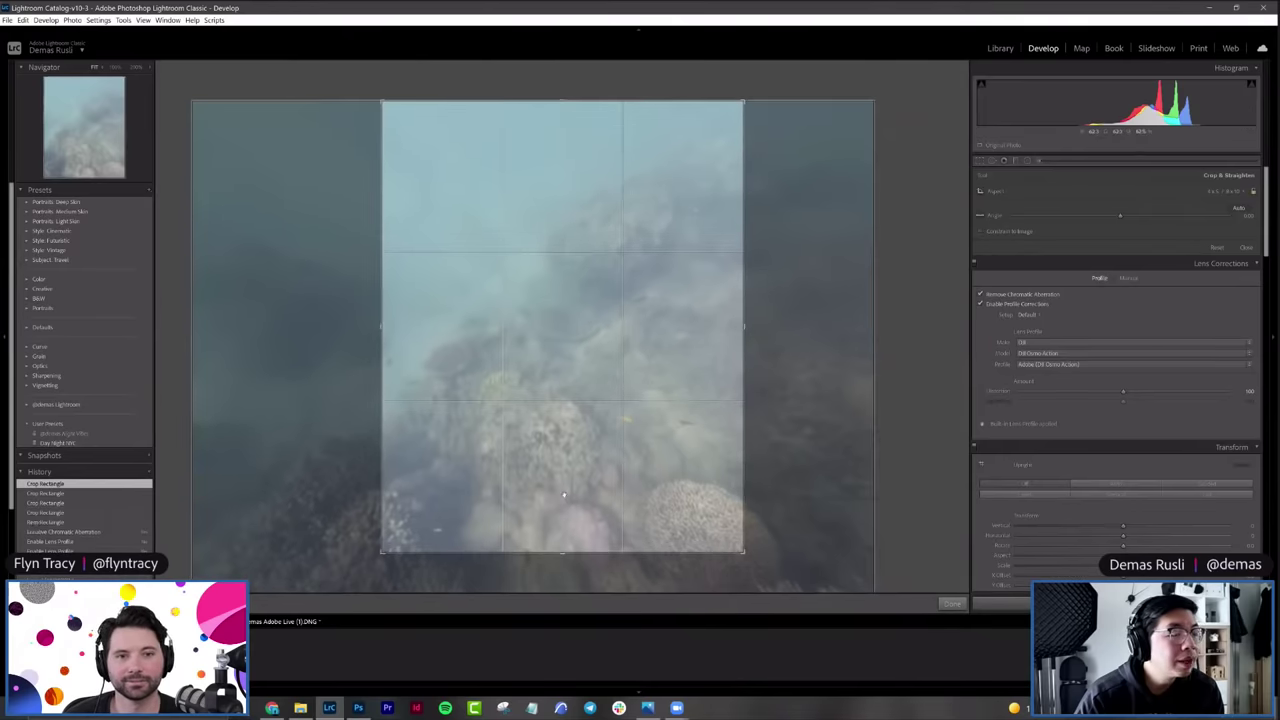
key(Return)
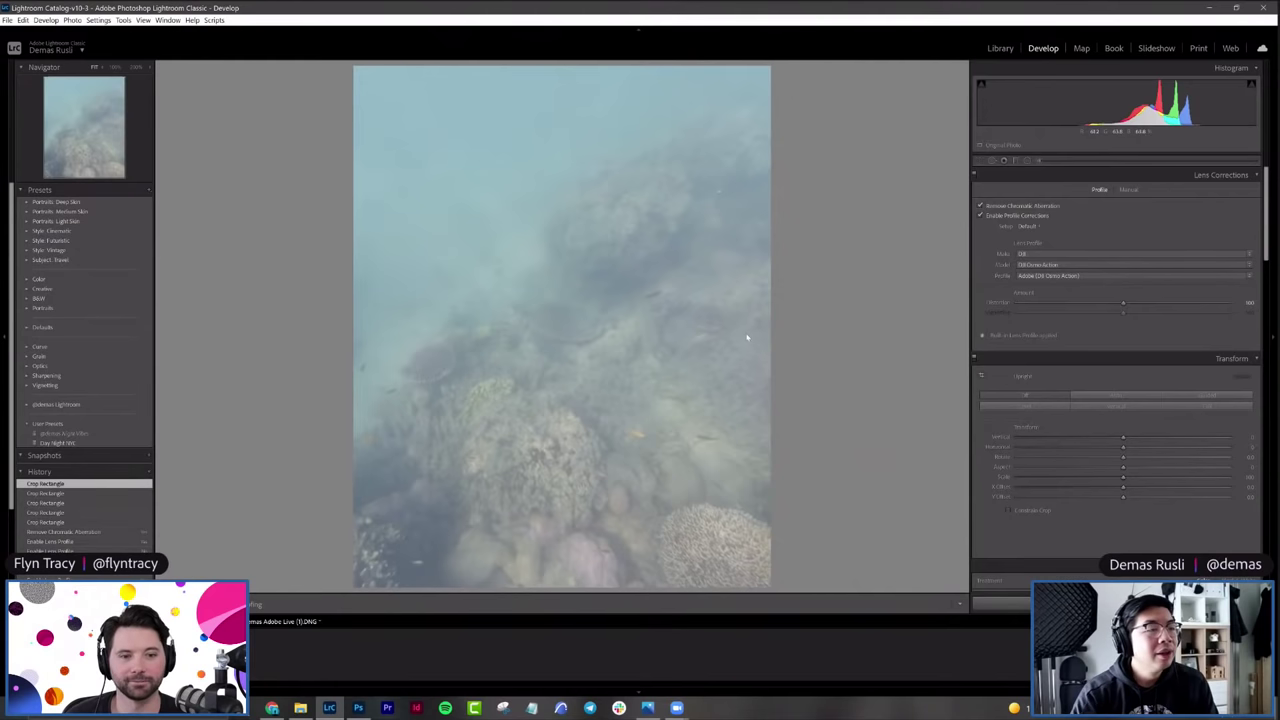
Step: Set the reef photo's white balance temperature to about 7,100 and tint to +75, with exposure raised to about +0.07
scroll(990, 380, down, 5)
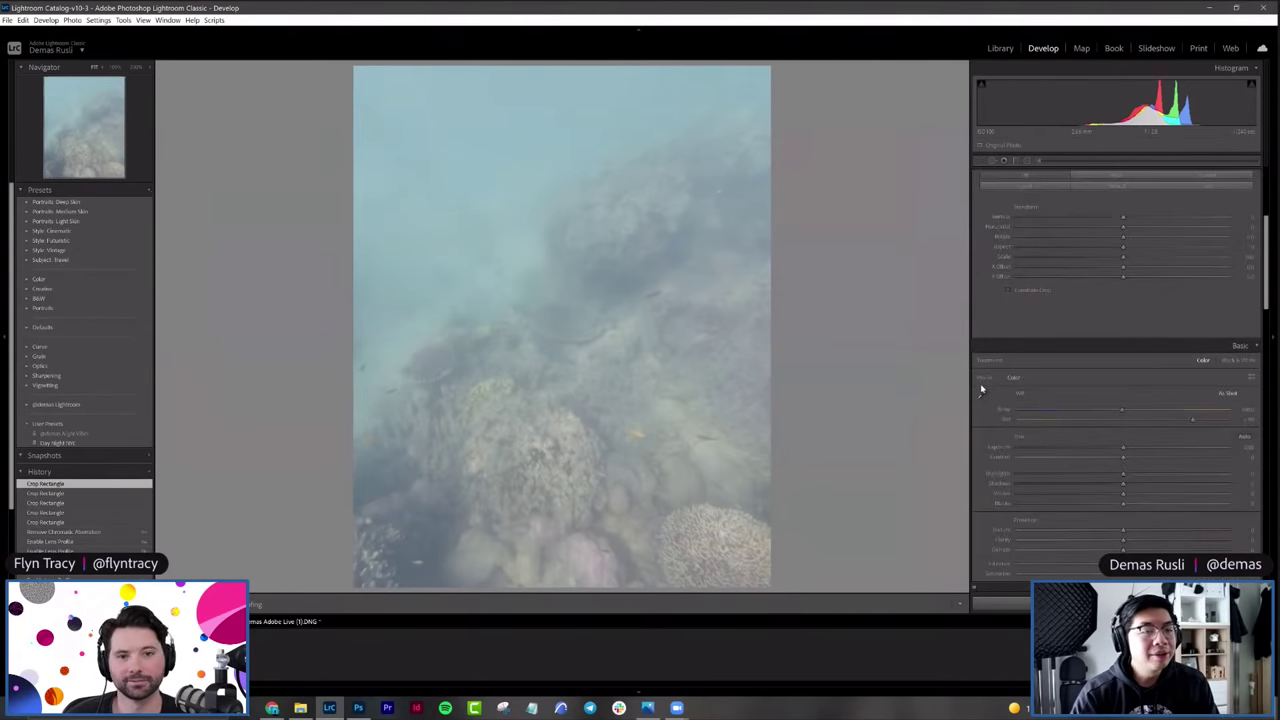
scroll(992, 386, down, 3)
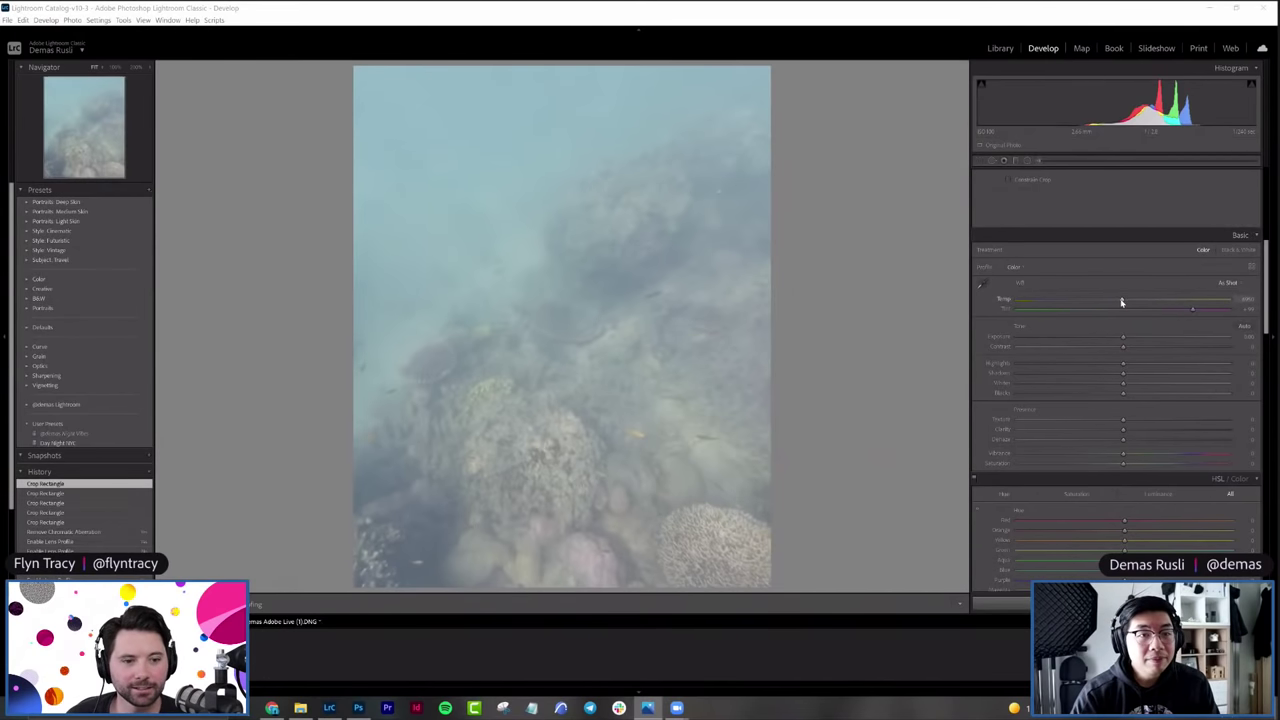
mouse_move(1122, 302)
mouse_down()
mouse_move(1110, 303)
mouse_move(1128, 301)
mouse_up()
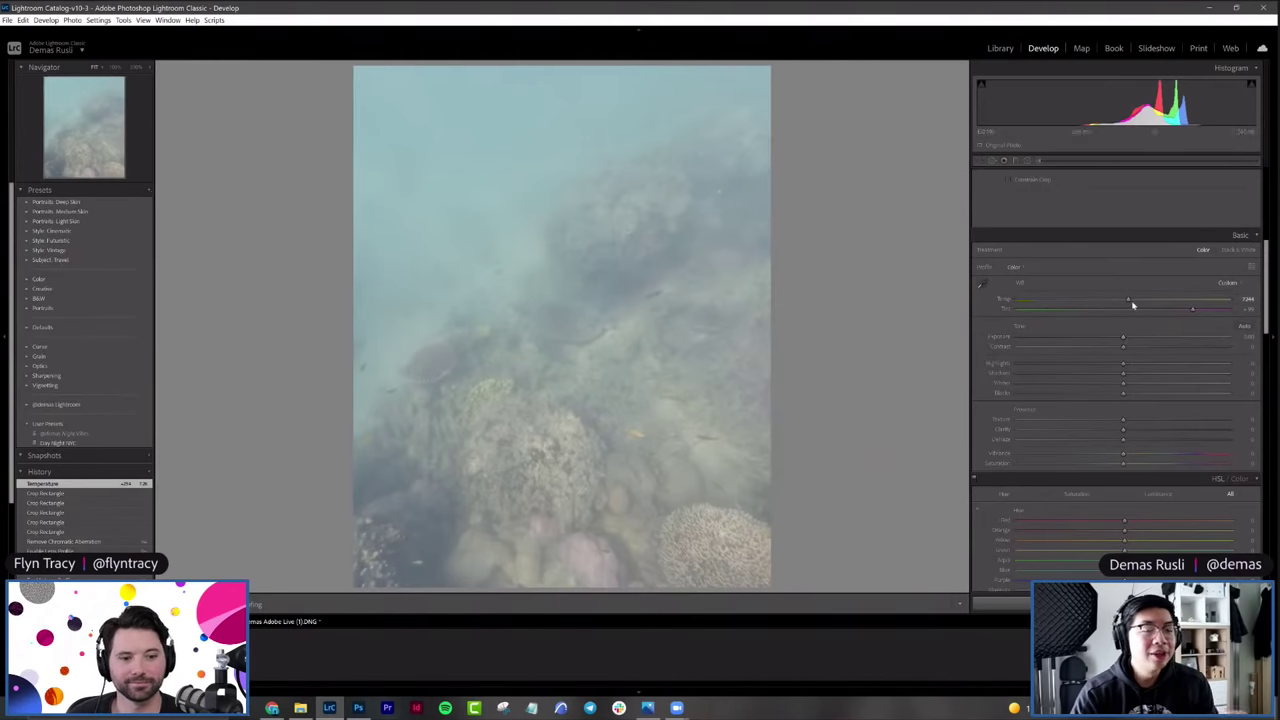
drag(1133, 303, 1131, 302)
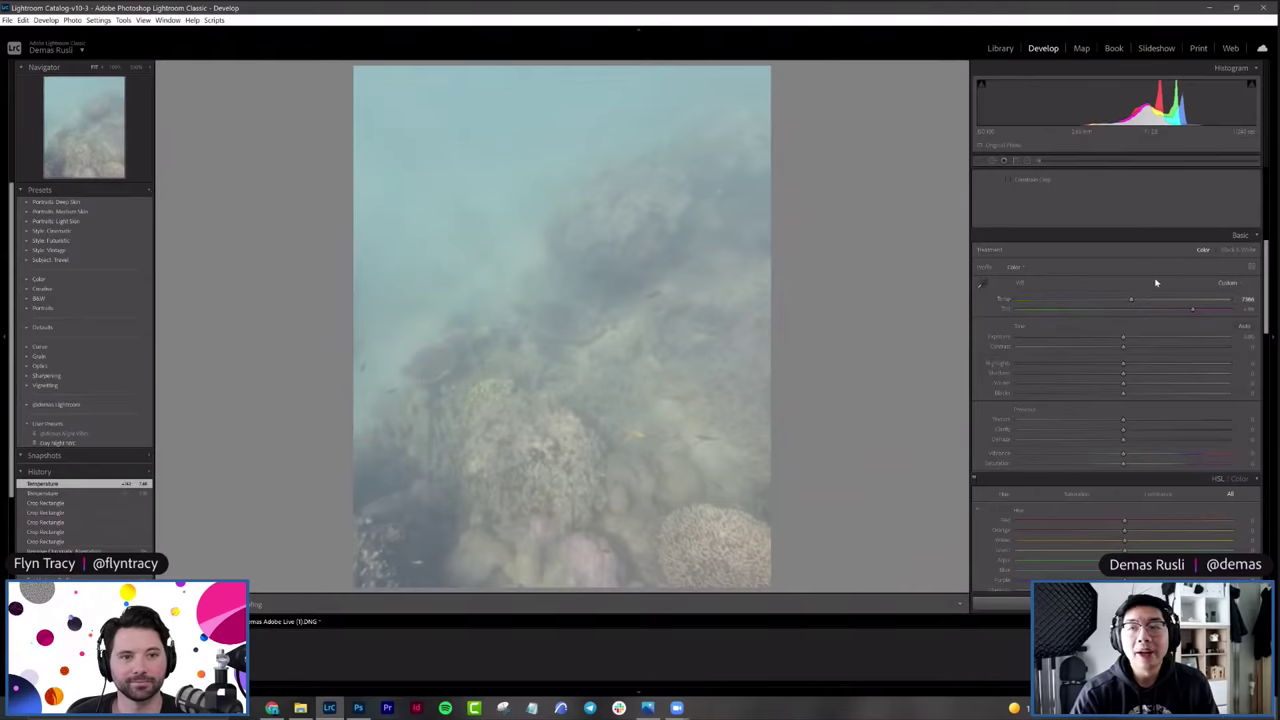
drag(1192, 310, 1175, 308)
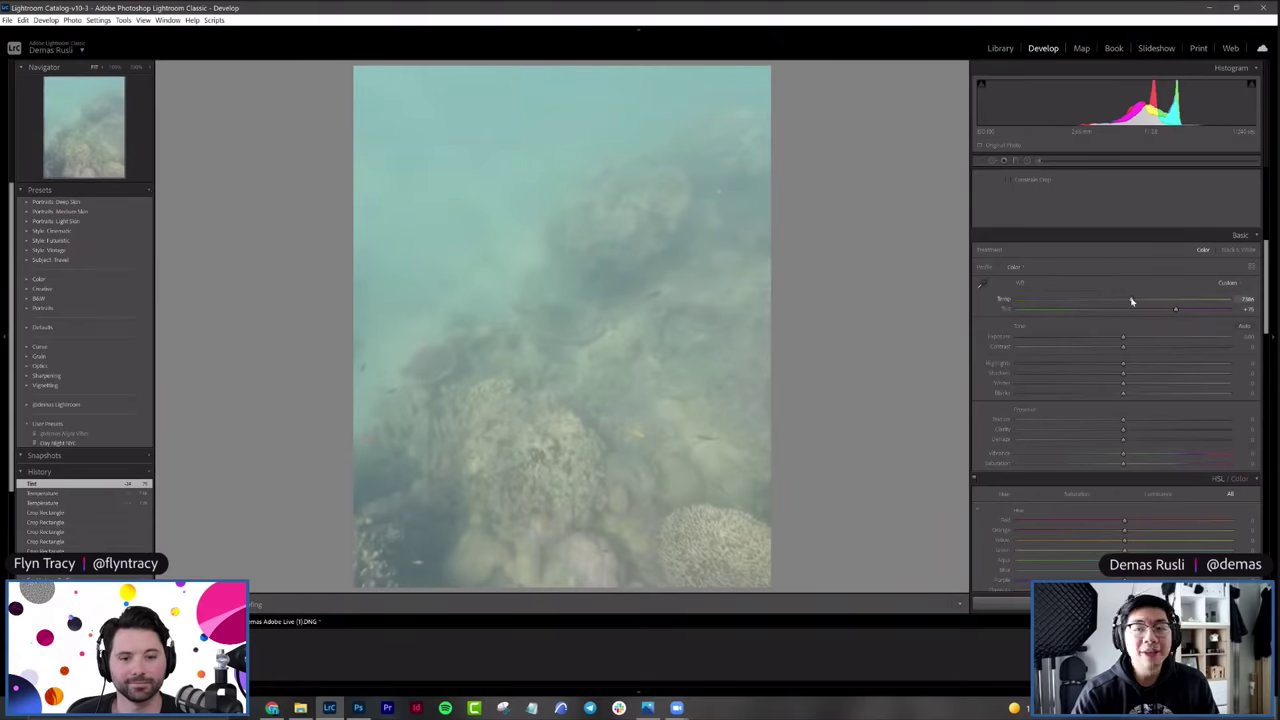
drag(1131, 301, 1124, 340)
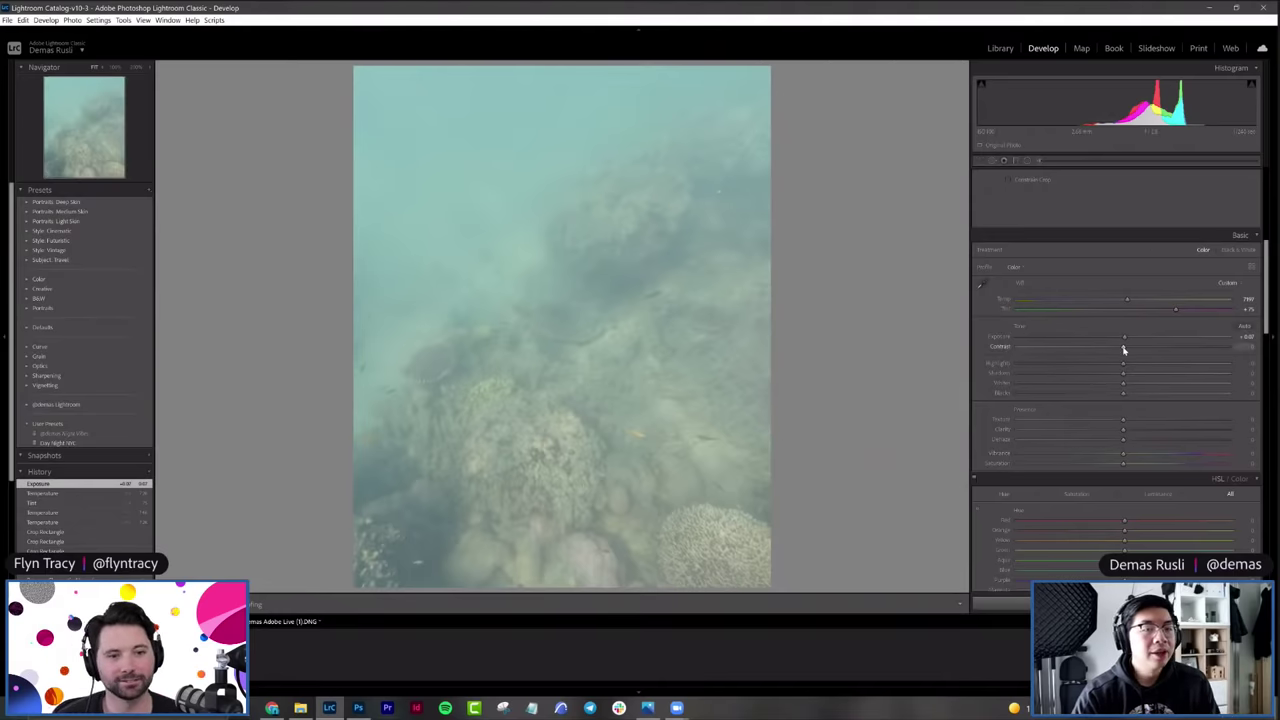
Step: Set contrast to +100, highlights to +7, shadows to -64, whites to +5 and blacks to about -76
drag(1122, 352, 1234, 352)
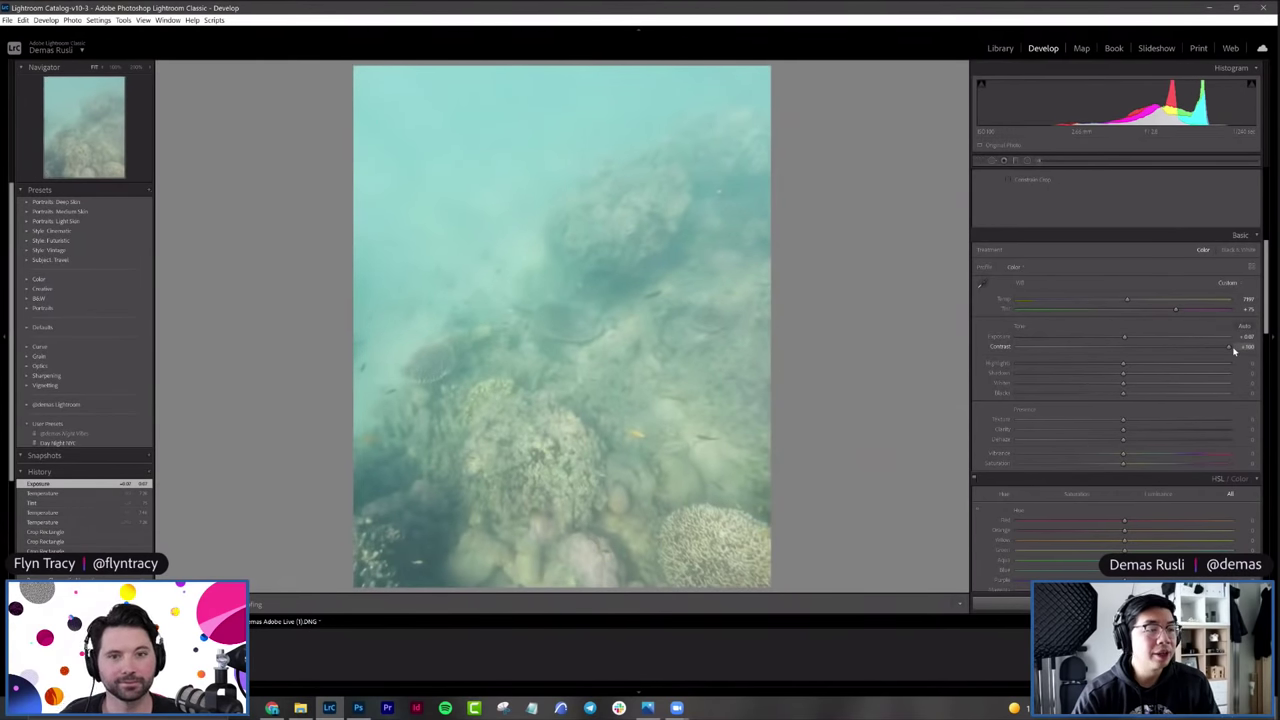
drag(1234, 352, 1236, 352)
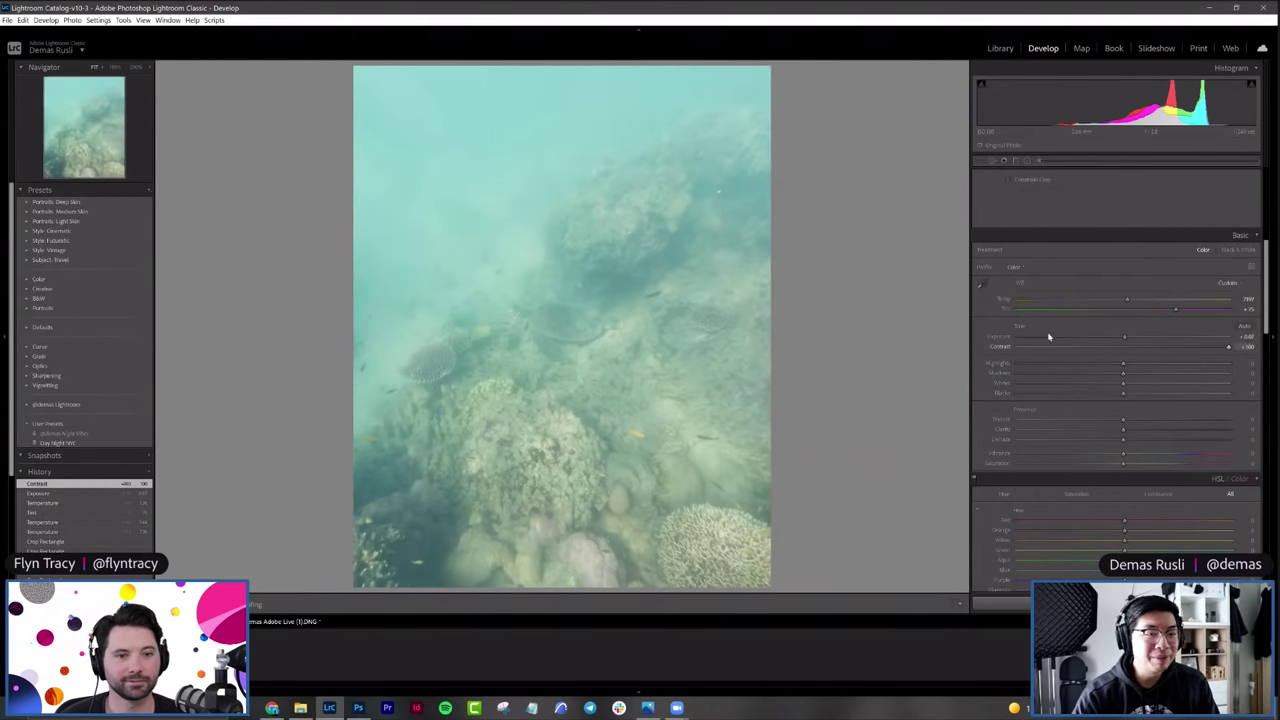
scroll(1063, 335, down, 3)
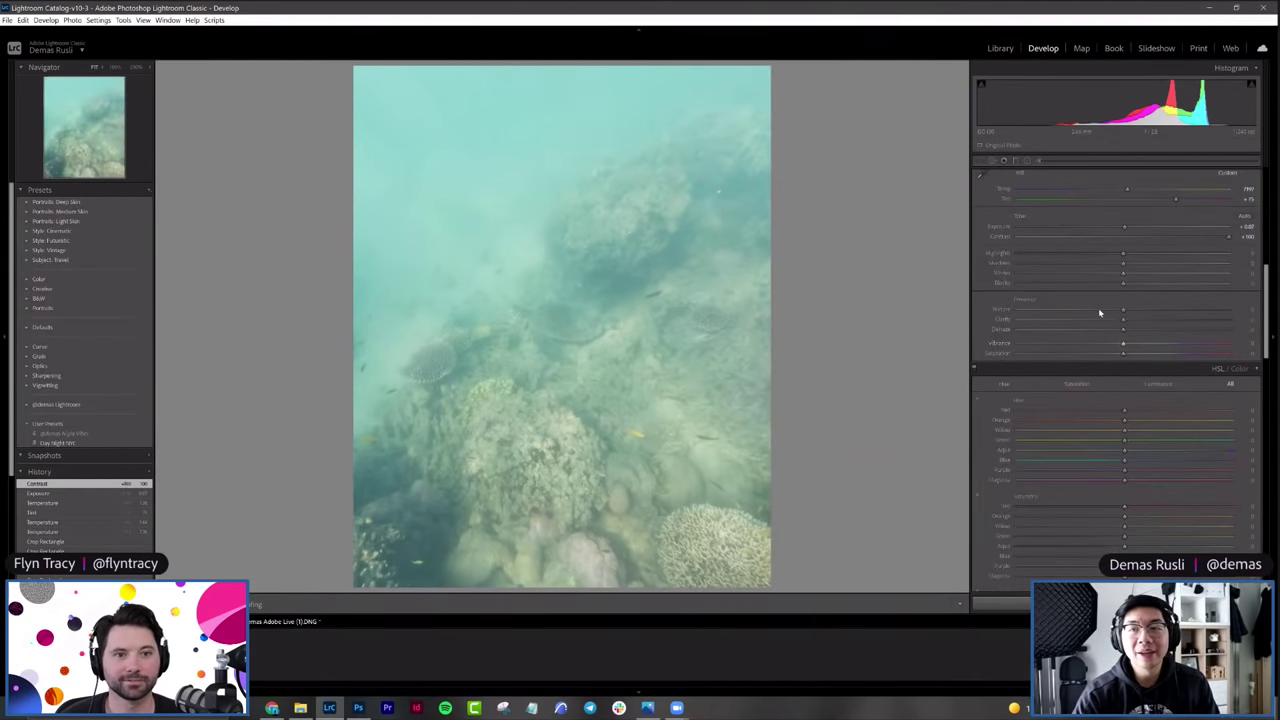
drag(1124, 259, 1055, 267)
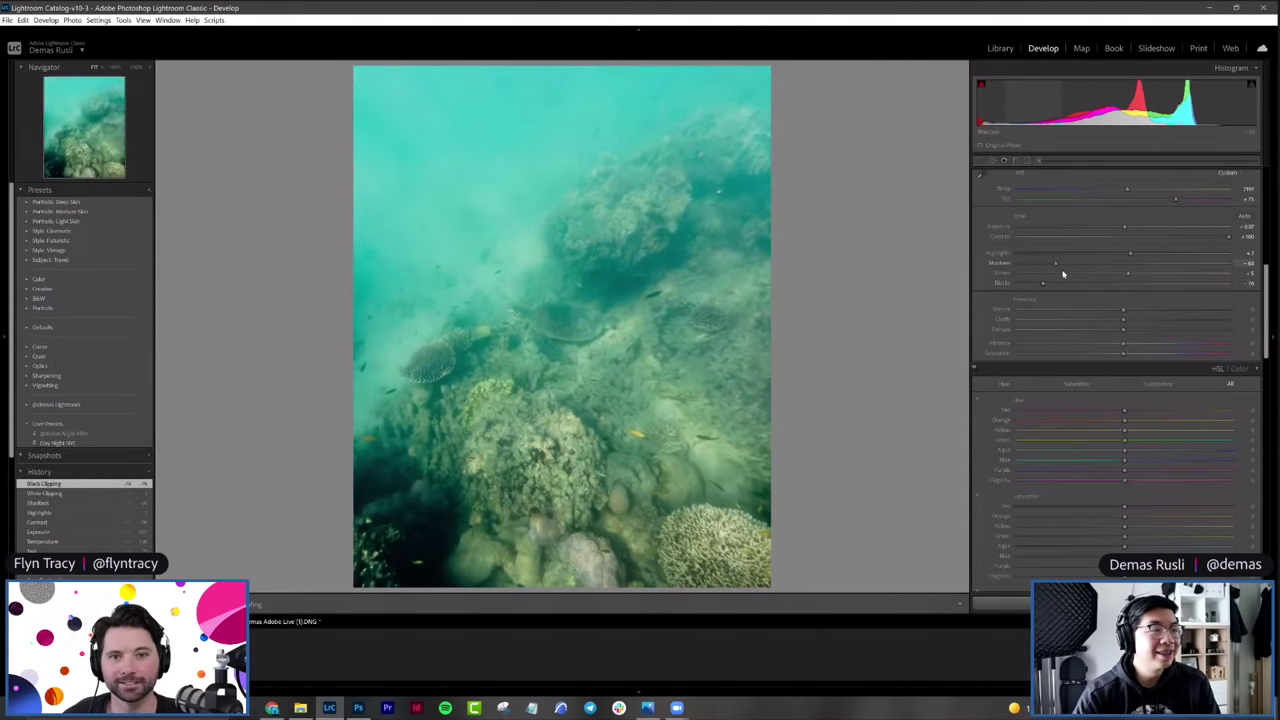
Step: Set the presence values: texture +40, clarity +30, dehaze +30, vibrance -10 and saturation +10
click(1152, 312)
drag(1122, 321, 1152, 318)
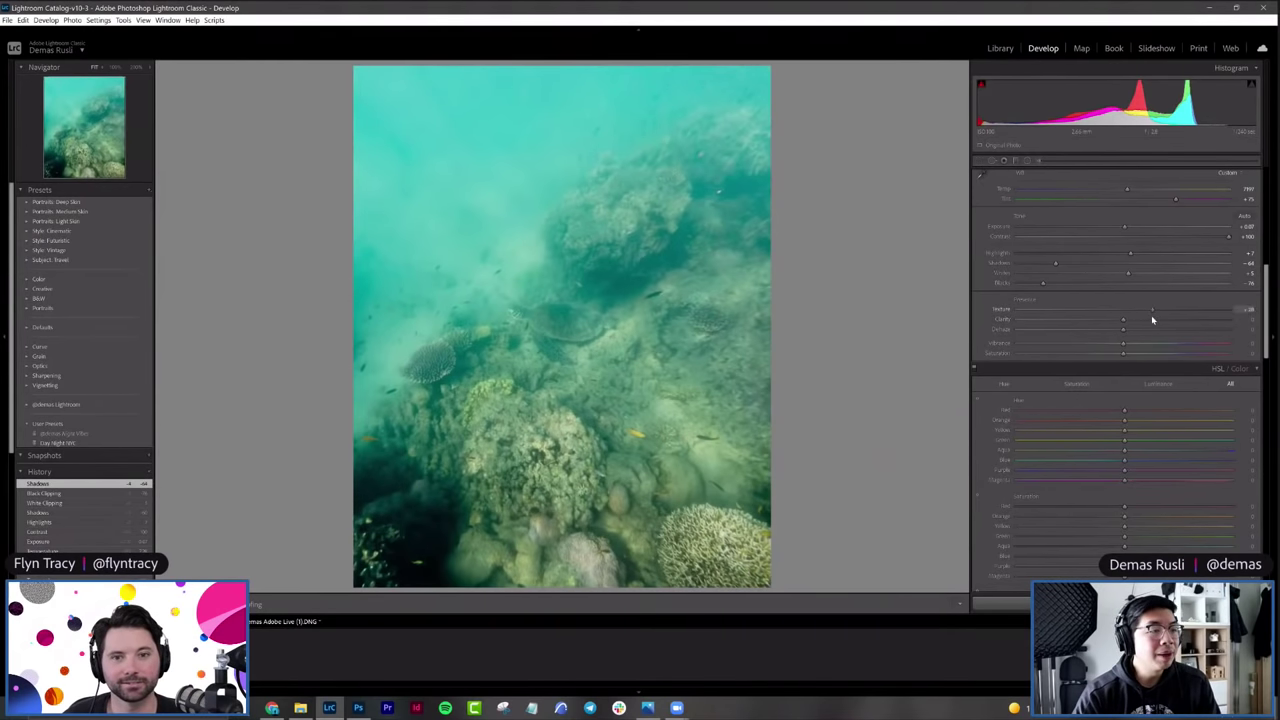
mouse_move(1155, 310)
mouse_down()
mouse_move(1103, 320)
mouse_move(1157, 309)
mouse_up()
click(1145, 325)
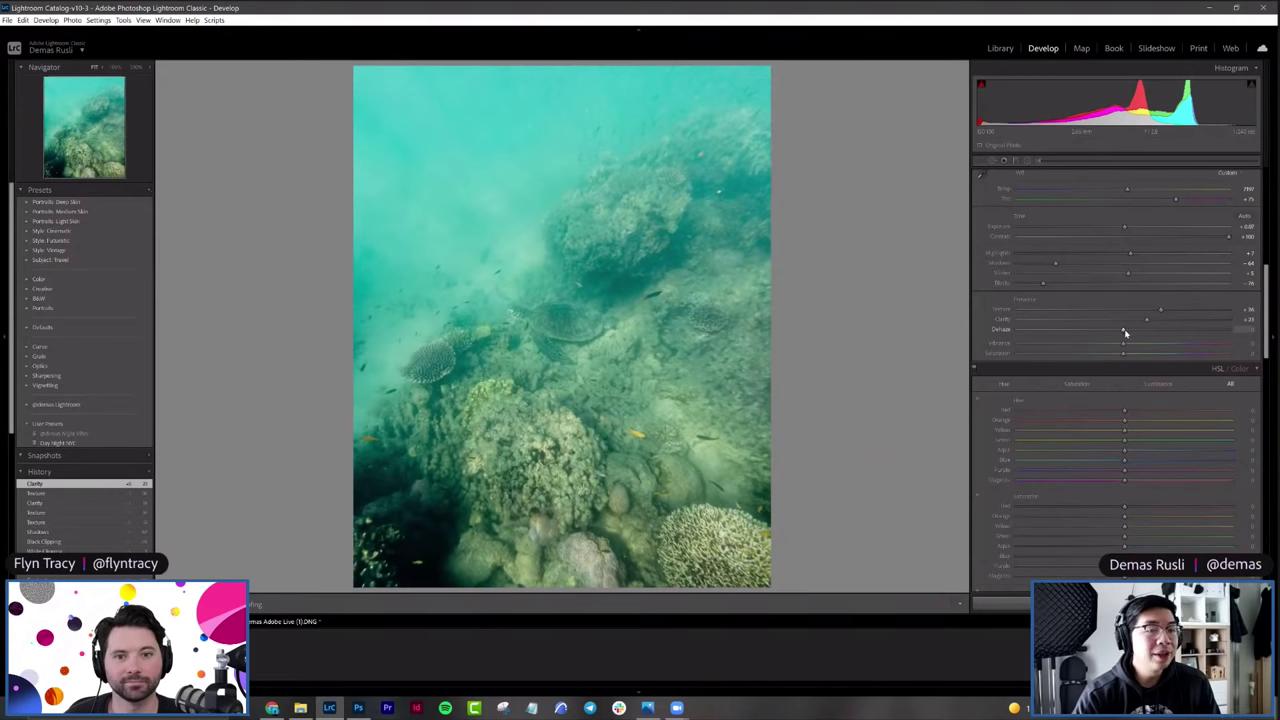
drag(1132, 333, 1142, 332)
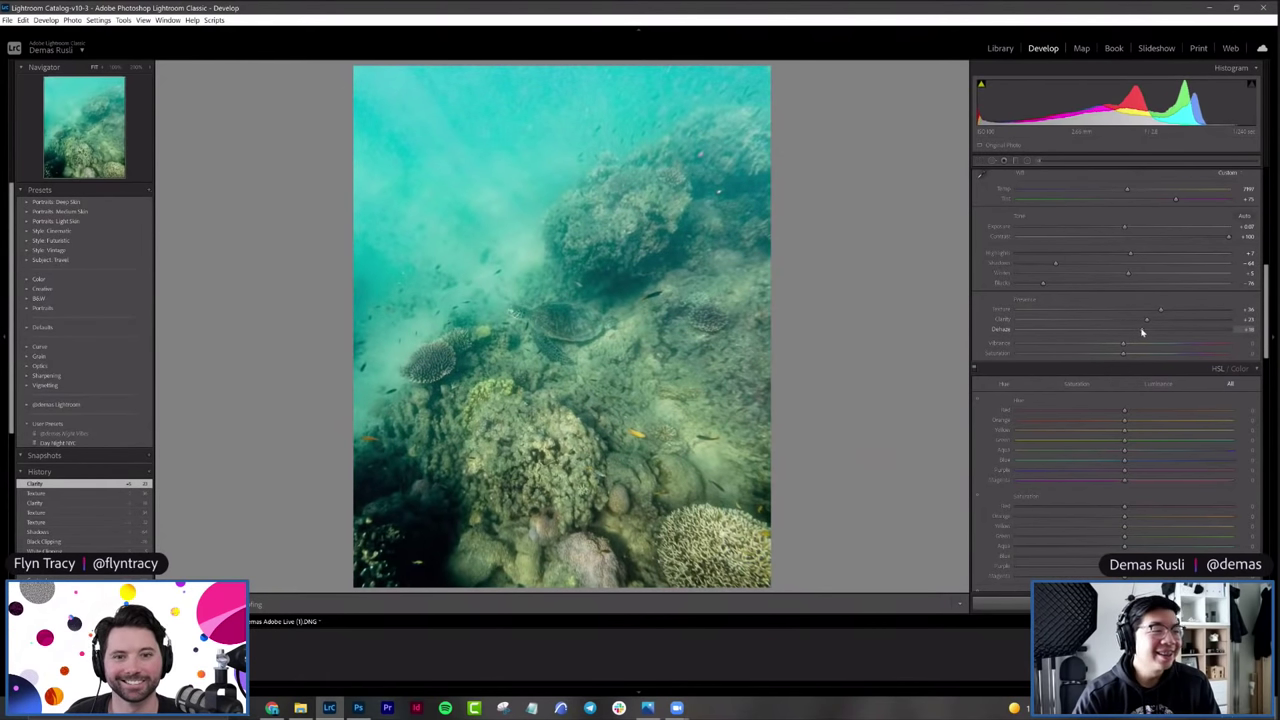
drag(1143, 332, 1147, 332)
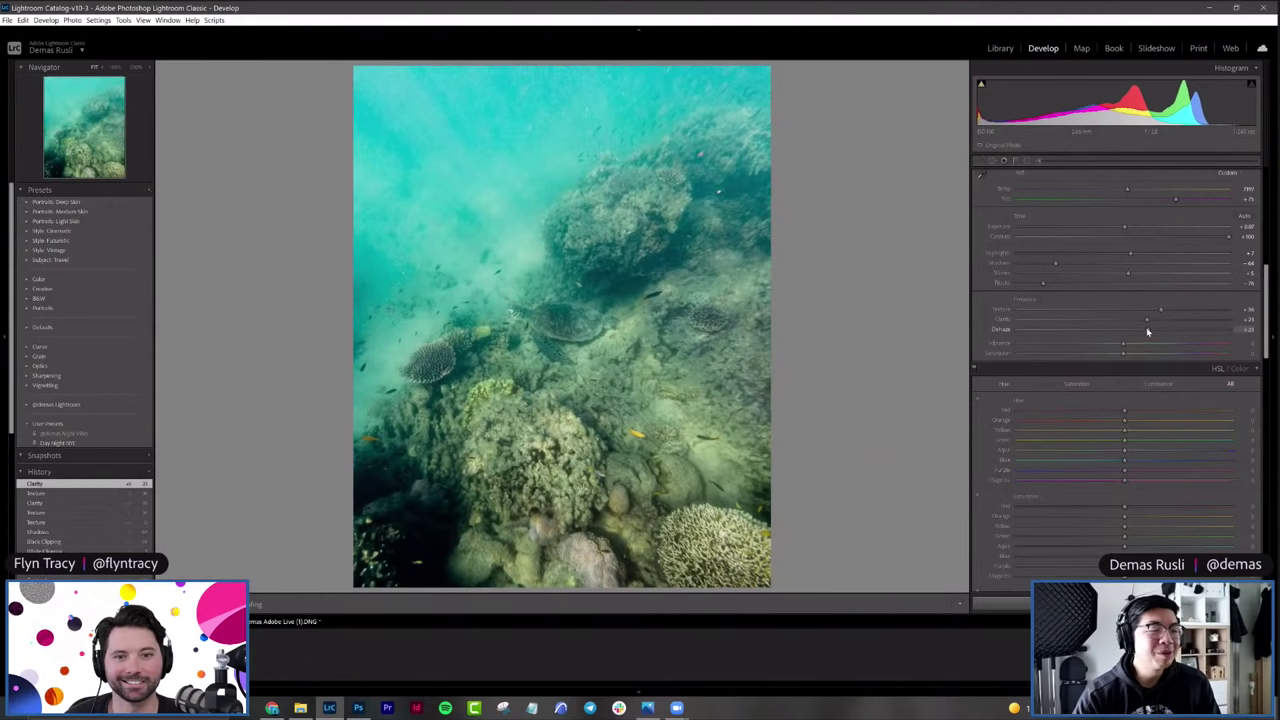
drag(1150, 330, 1153, 330)
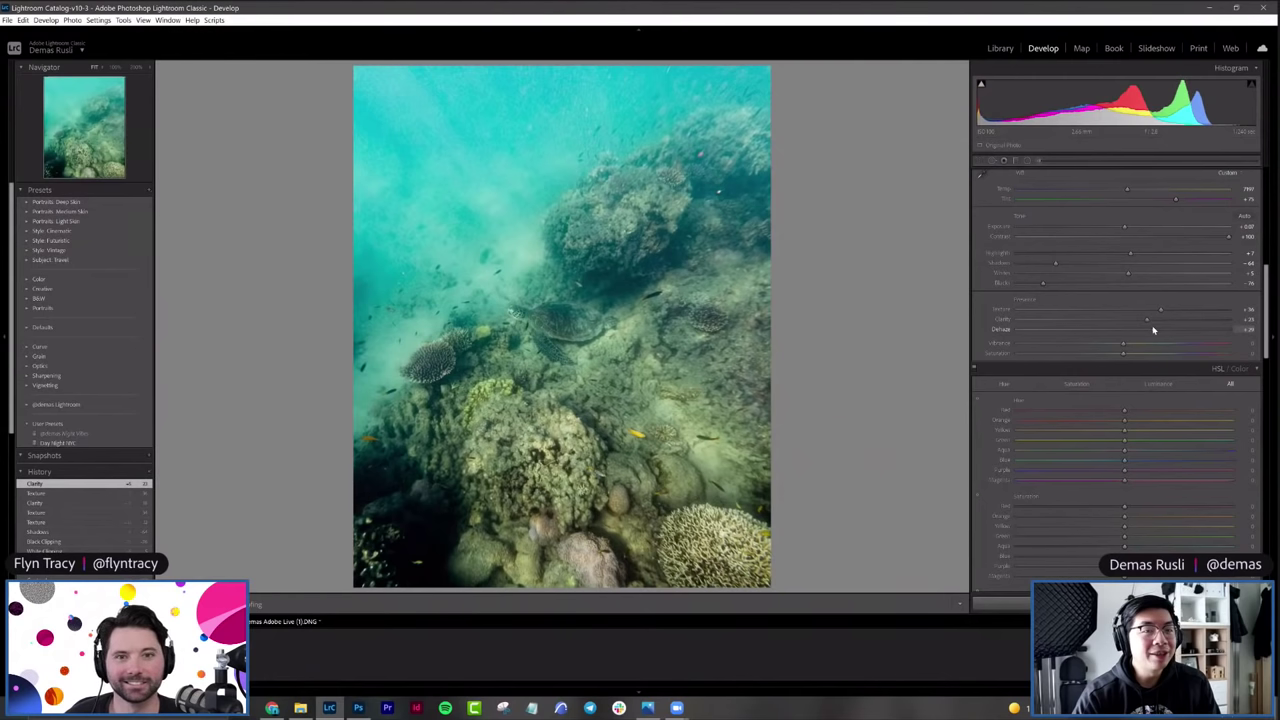
drag(1154, 331, 1167, 311)
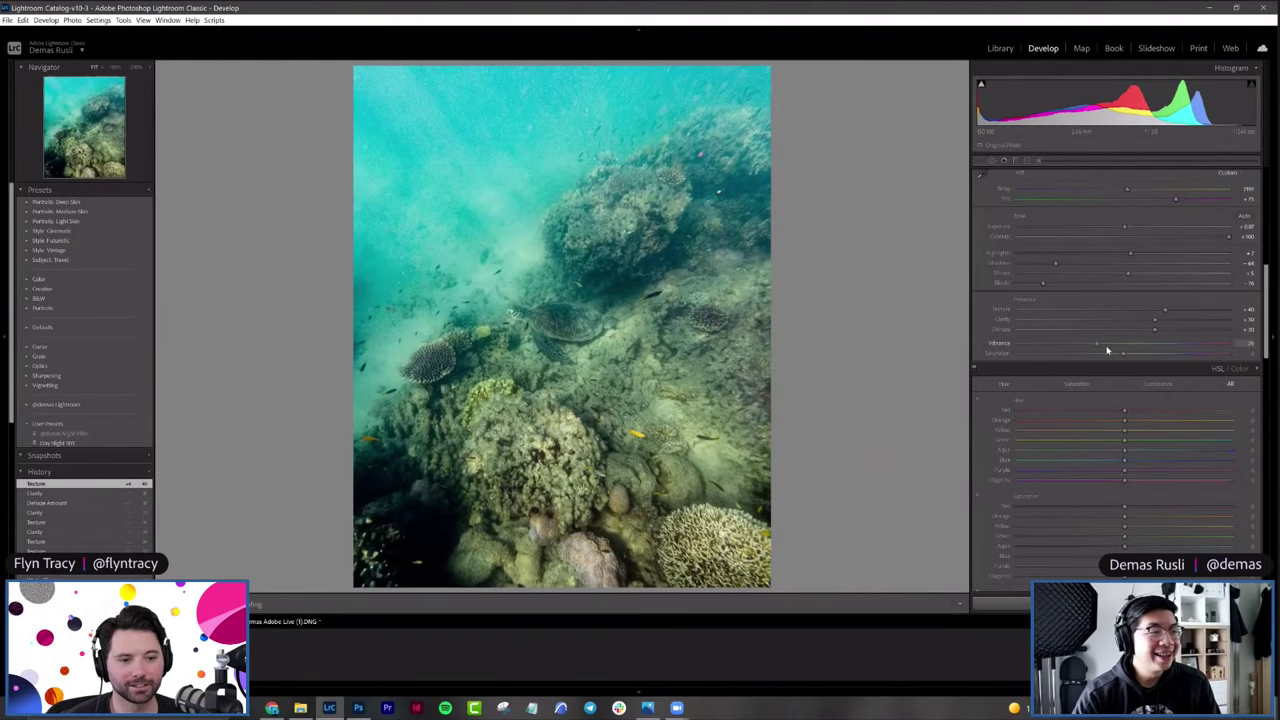
drag(1107, 349, 1133, 354)
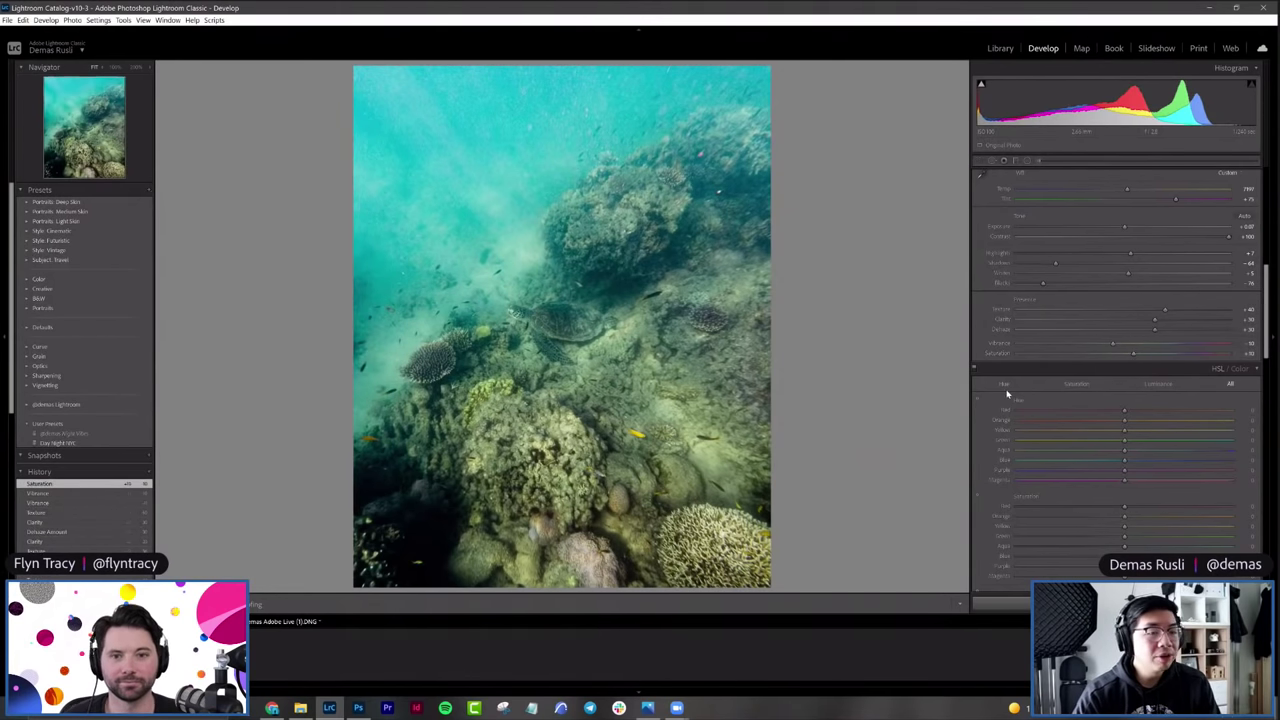
Step: Boost the warm colors' HSL saturation: red +4, orange about +19 and yellow about +31
scroll(1007, 393, down, 3)
scroll(1007, 393, down, 3)
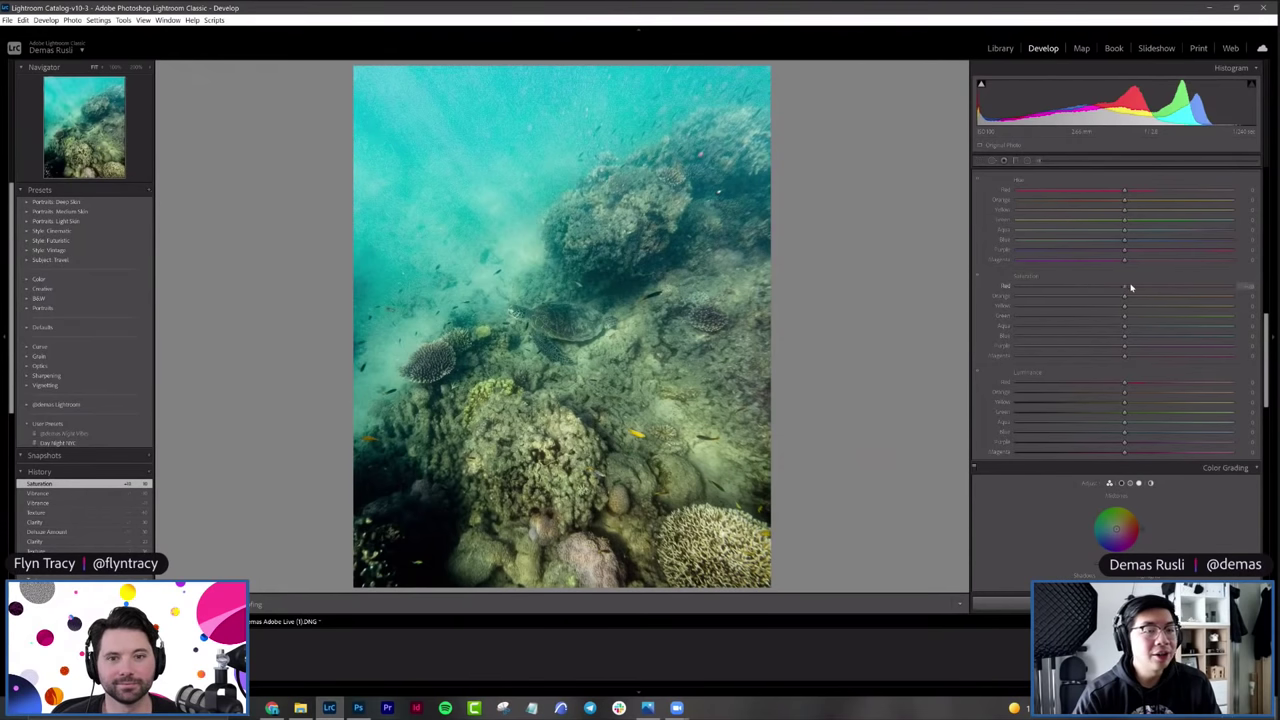
click(1130, 287)
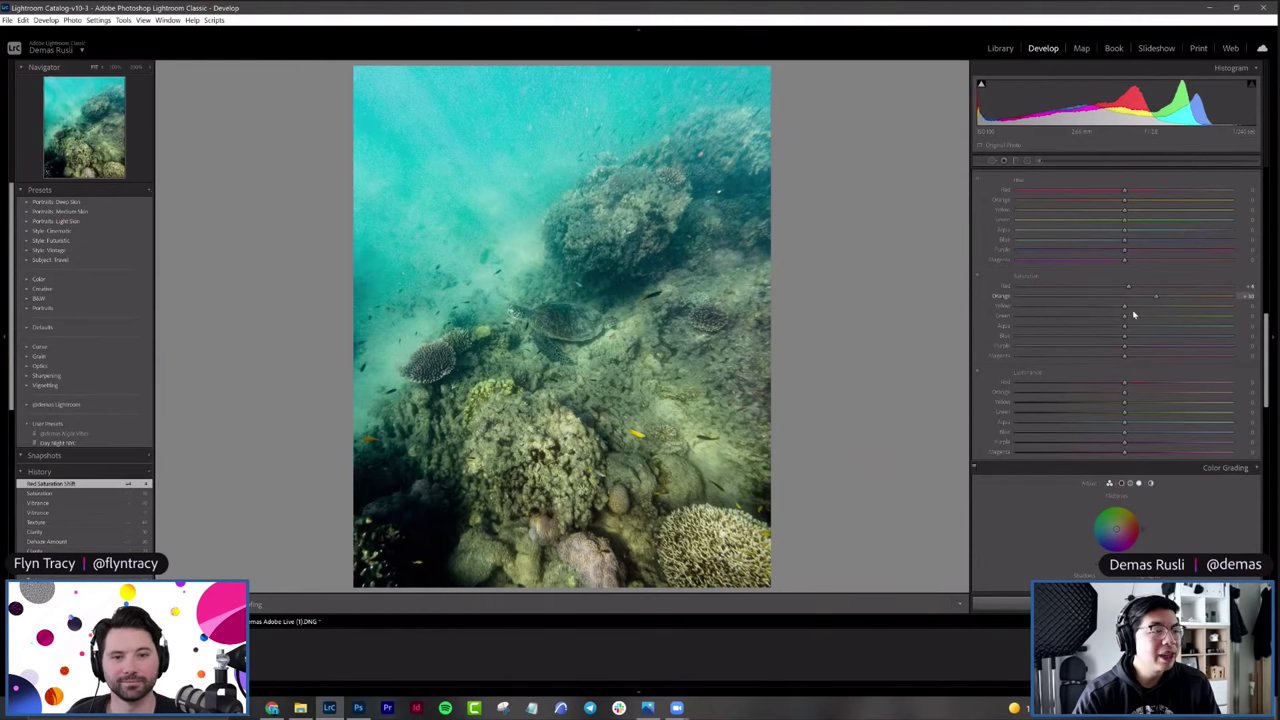
mouse_move(1124, 310)
mouse_down()
mouse_move(1214, 318)
mouse_move(1037, 309)
mouse_move(1128, 307)
mouse_up()
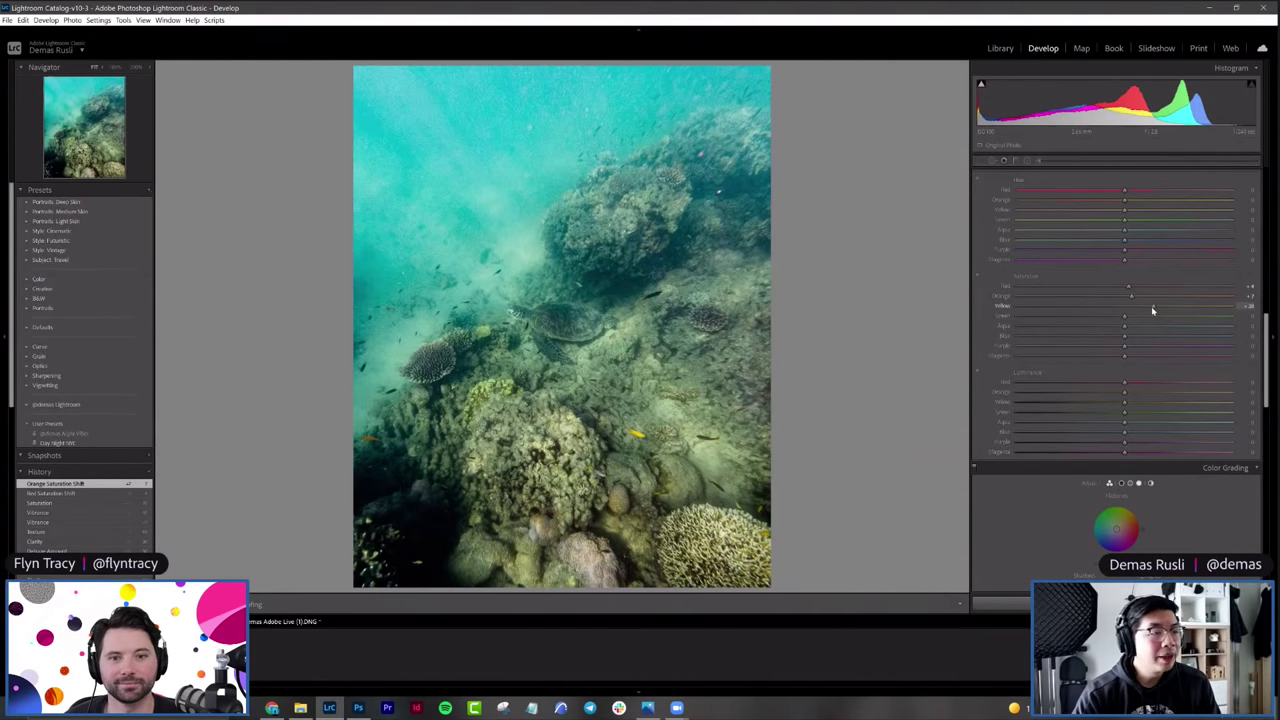
drag(1131, 296, 1145, 297)
click(1158, 309)
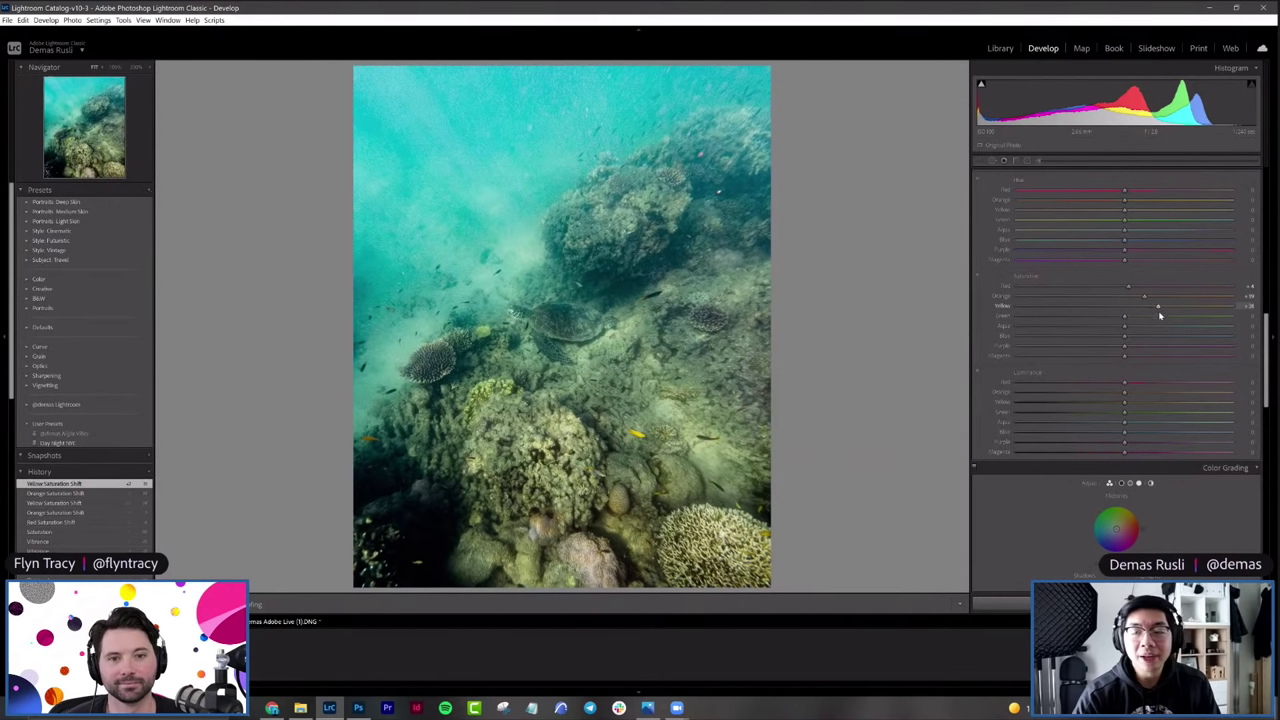
Step: Set the cool colors' HSL saturation: green -32, aqua -10, blue +6, purple -12 and magenta -10
drag(1065, 317, 1114, 317)
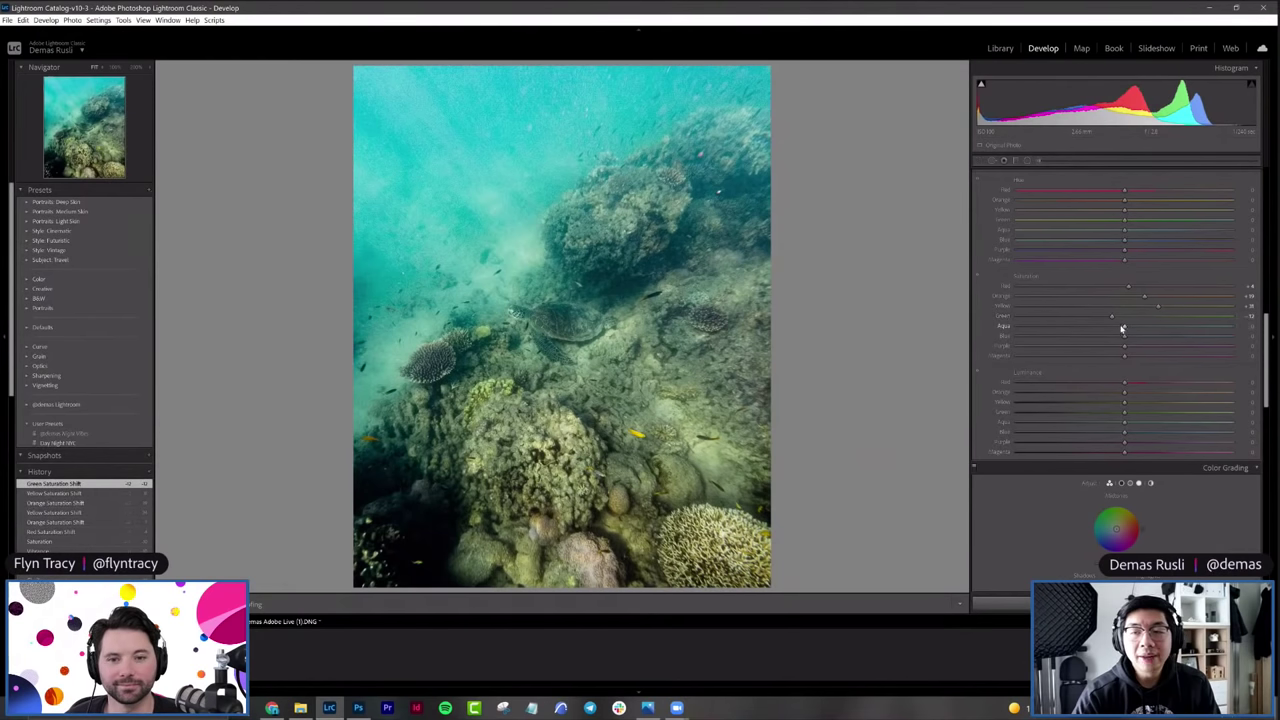
drag(1126, 328, 1165, 356)
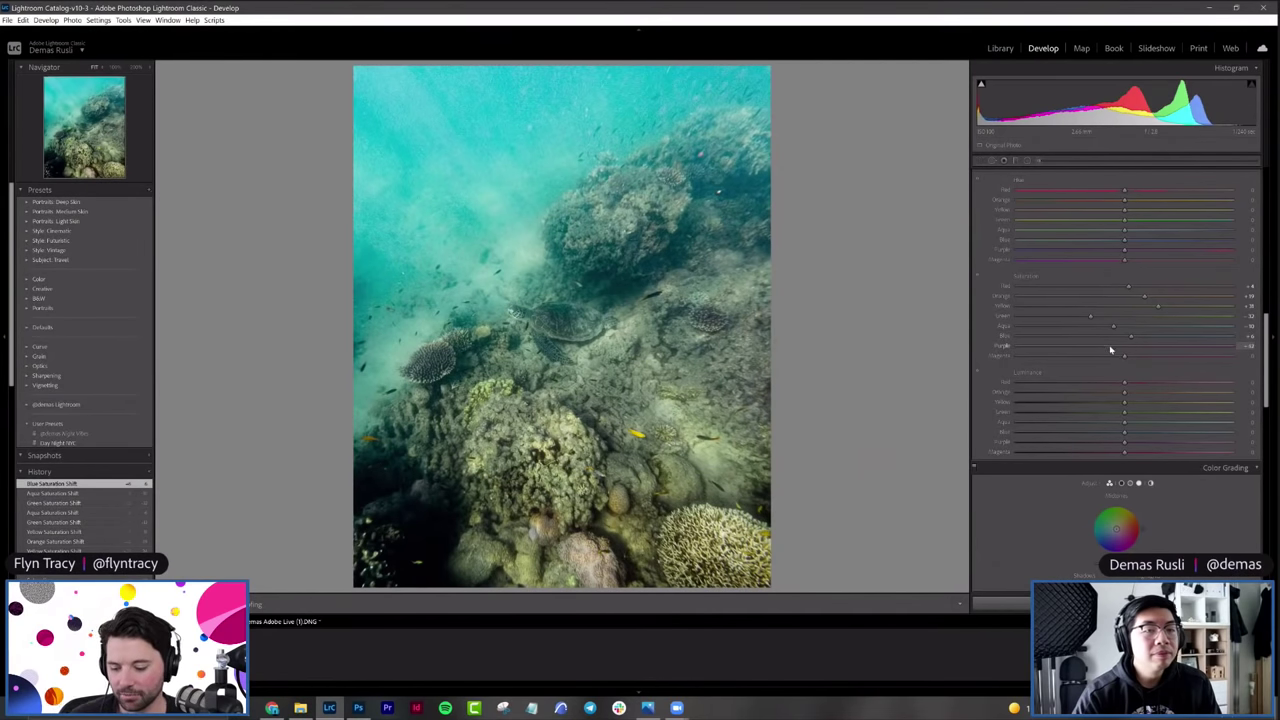
drag(1126, 360, 1066, 357)
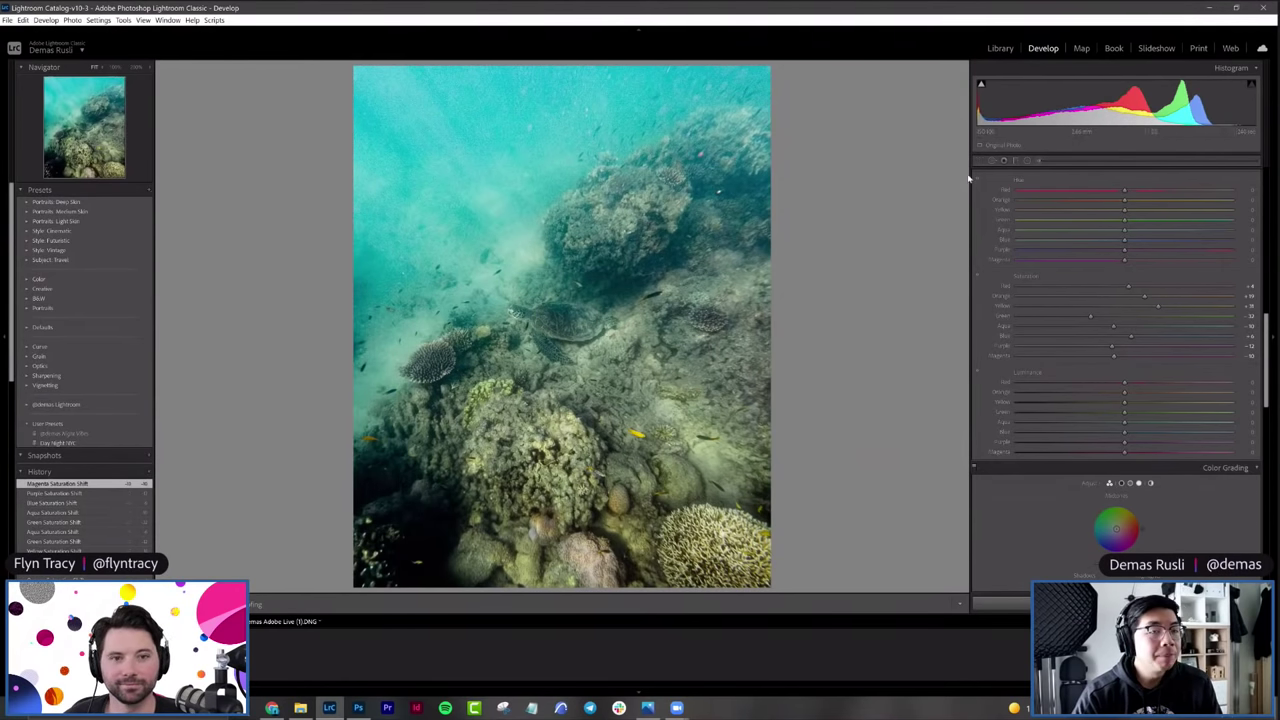
Step: Add a diagonal graduated filter over the photo's lower-left corner, extending inward to the turtle near the center
click(1013, 162)
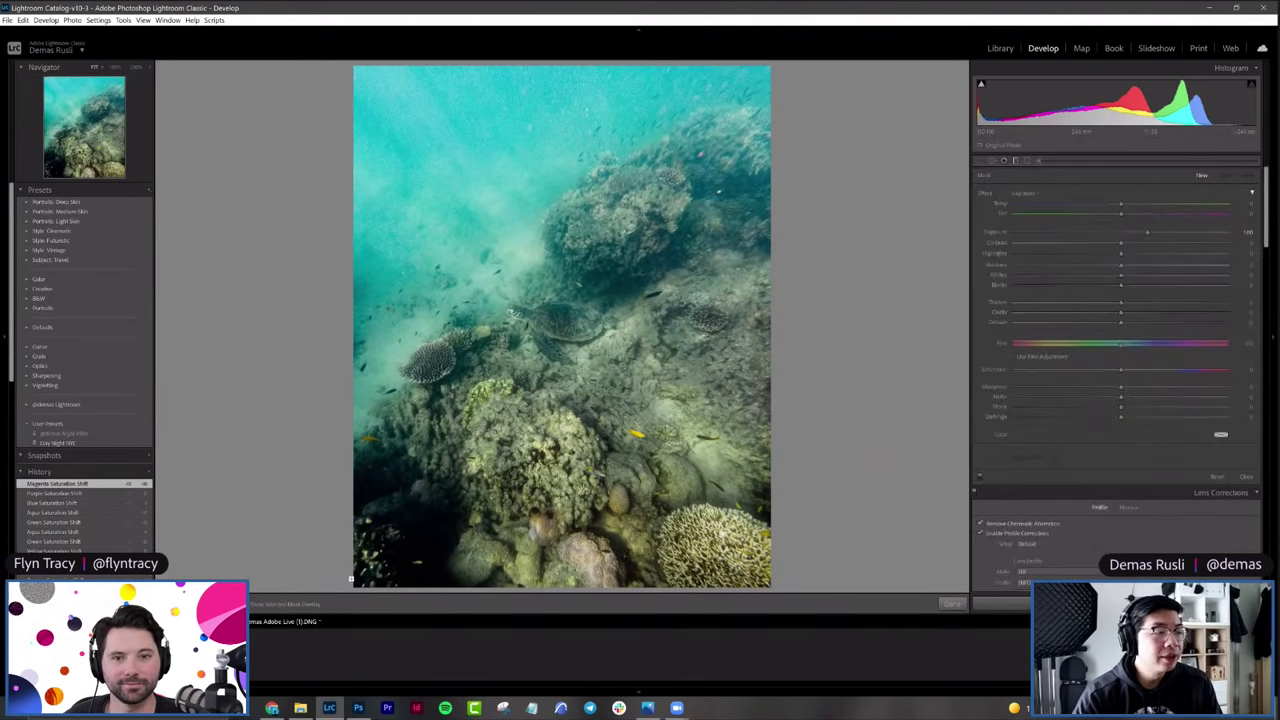
drag(354, 577, 560, 355)
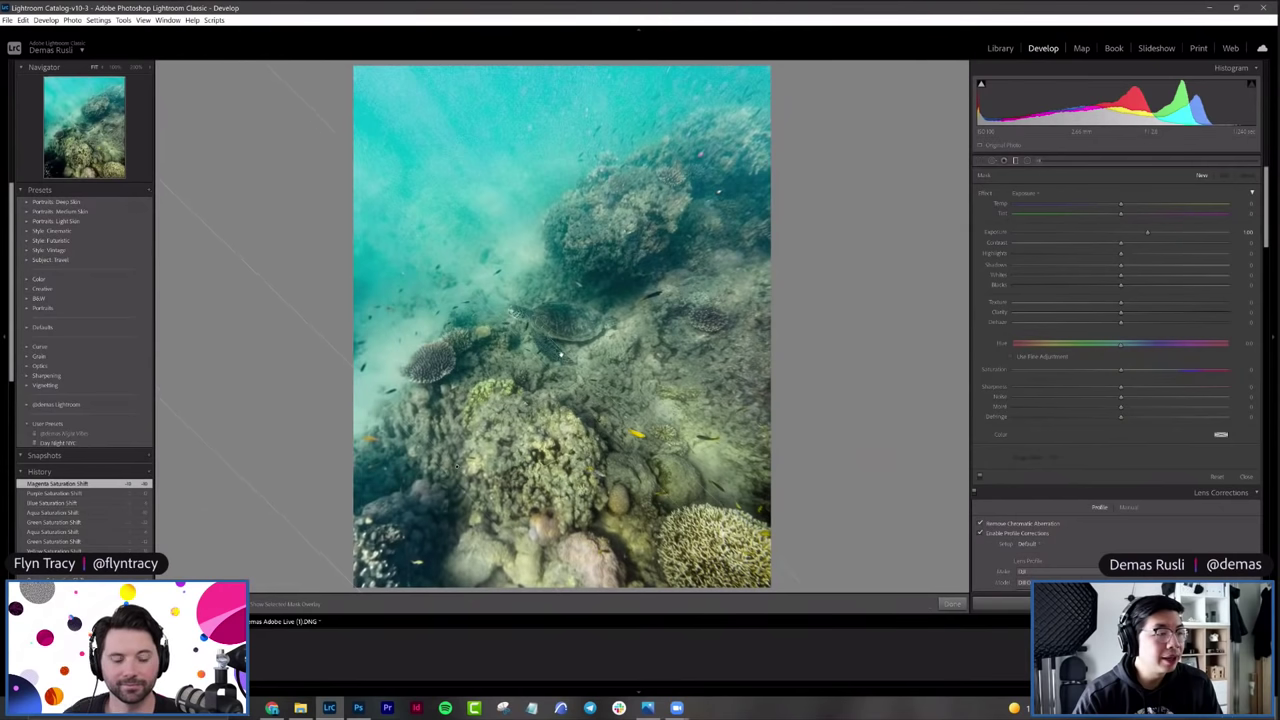
drag(557, 357, 557, 357)
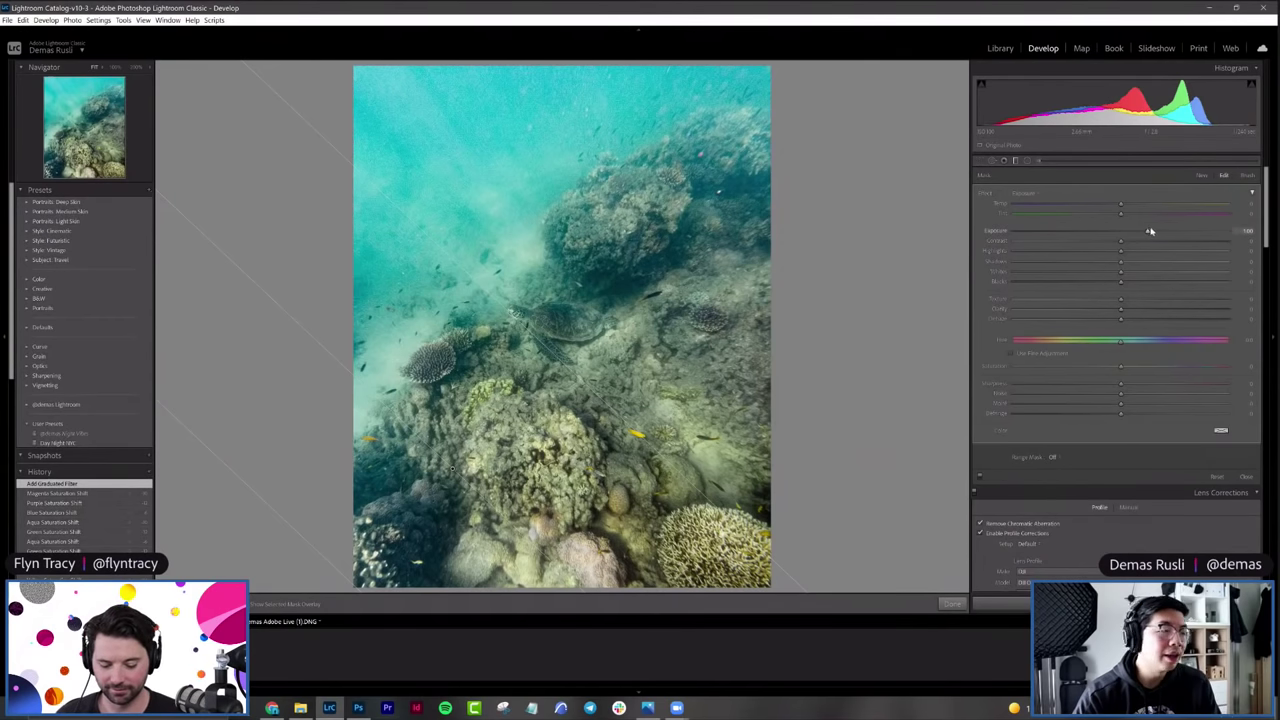
Step: Set the graduated filter's exposure to about 0.43 and its shadows to about 39
drag(1148, 233, 1131, 236)
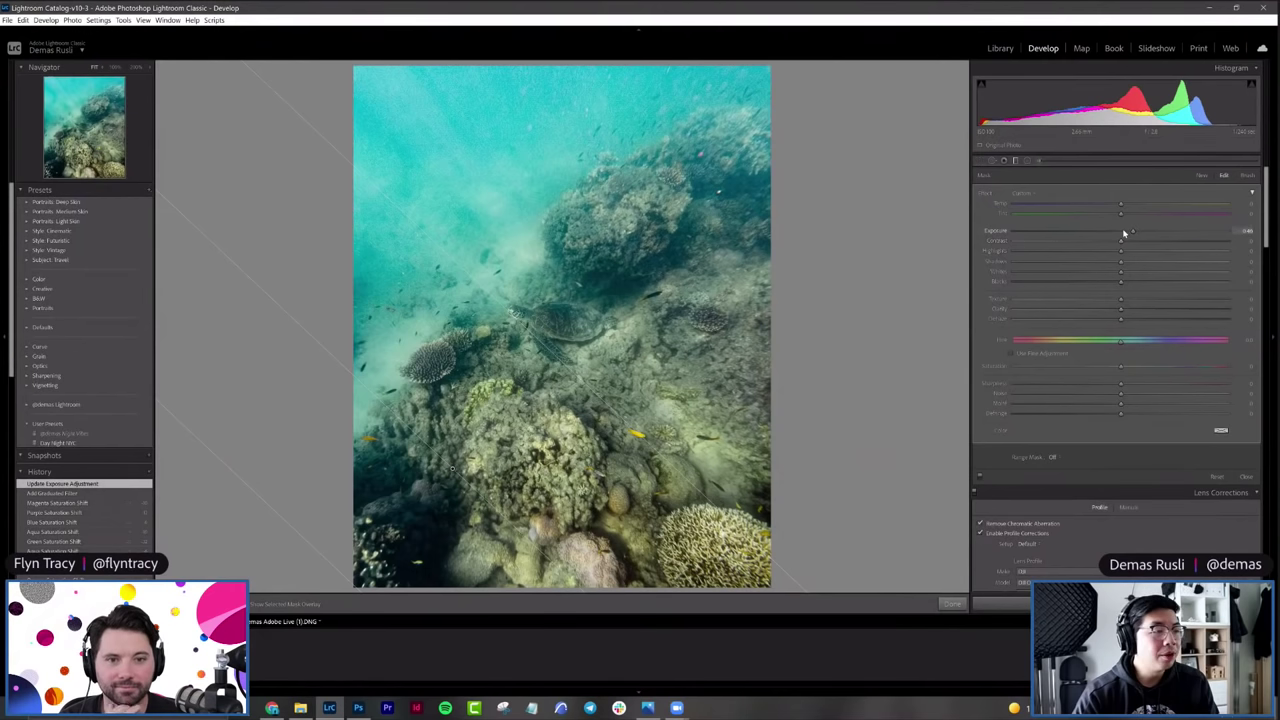
double_click(1007, 236)
drag(1121, 232, 1128, 233)
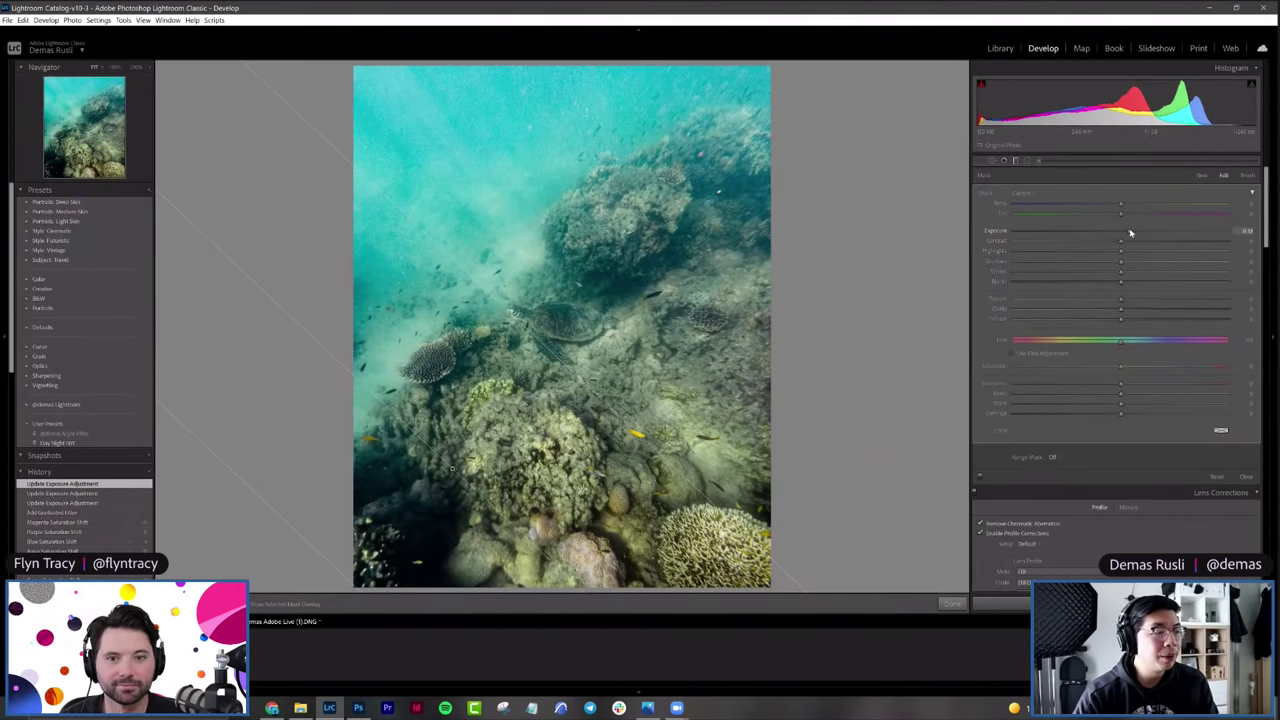
drag(1148, 262, 1172, 262)
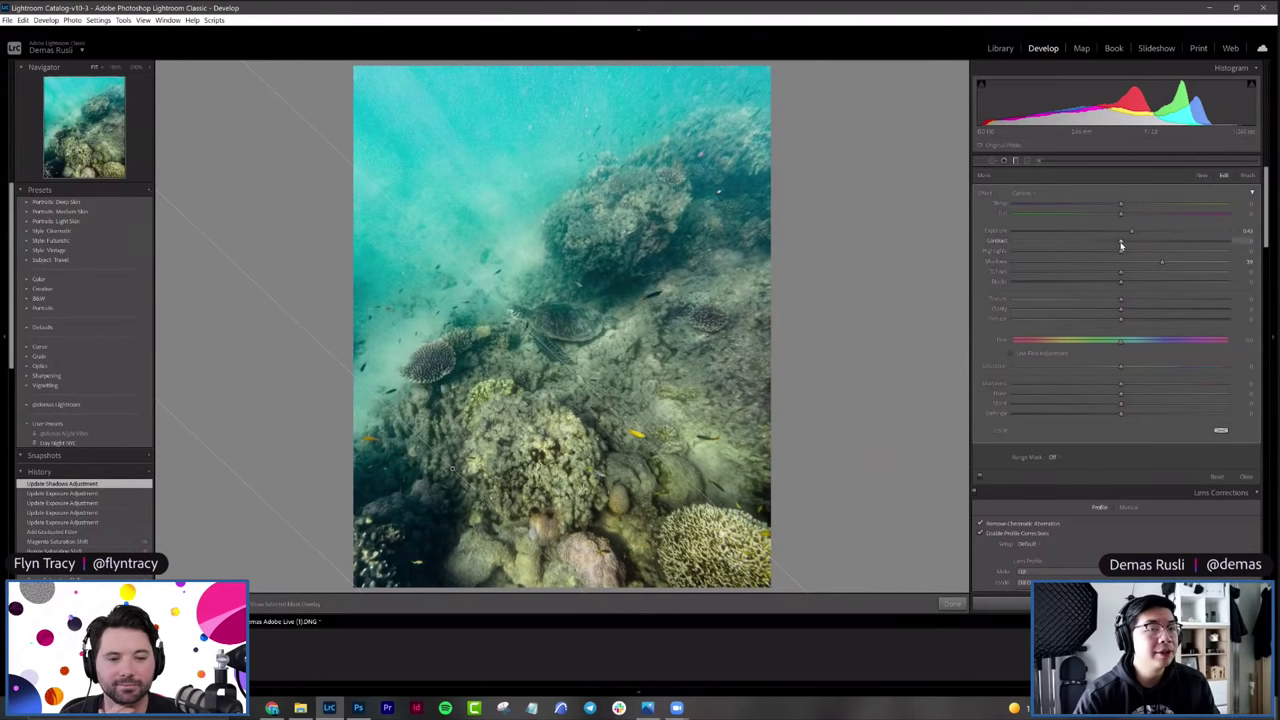
Step: Set the graduated filter's contrast to -9, highlights to 30, whites to about -25 and blacks to about -20
mouse_move(1121, 245)
mouse_down()
mouse_move(1109, 256)
mouse_move(1120, 257)
mouse_up()
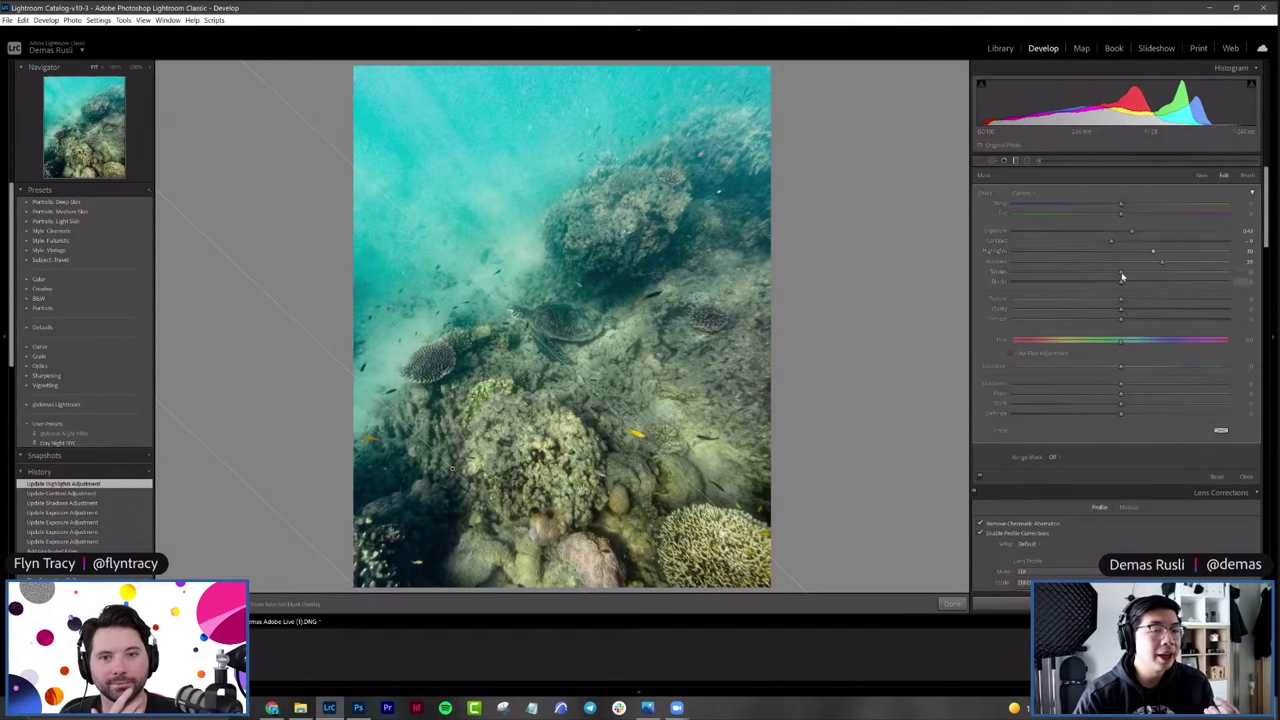
drag(1120, 274, 1088, 274)
click(1104, 274)
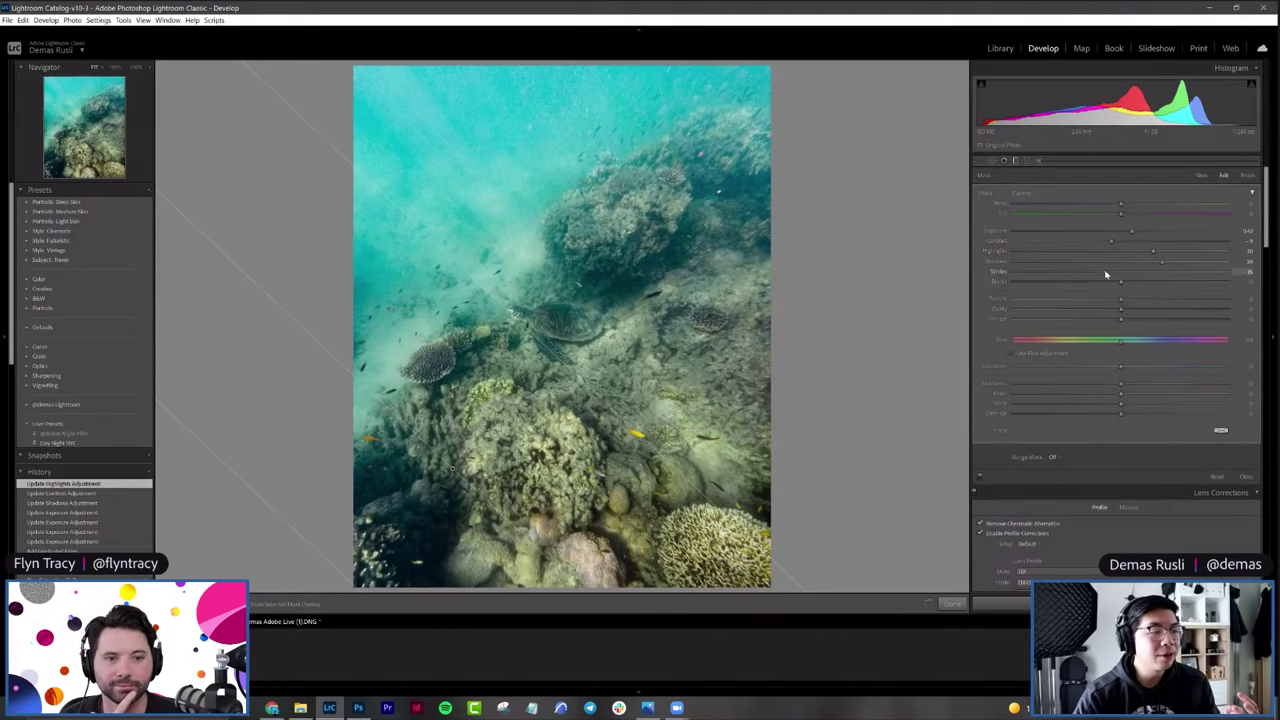
drag(1100, 274, 1097, 277)
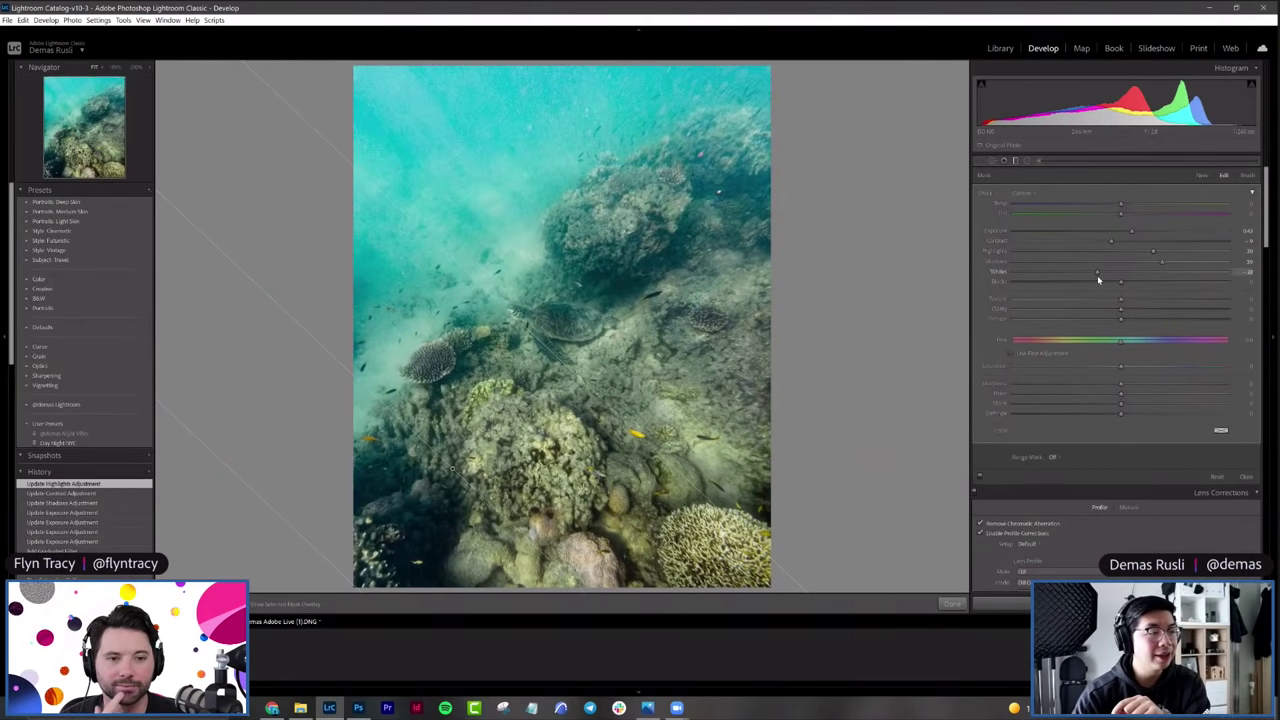
drag(1121, 286, 1100, 287)
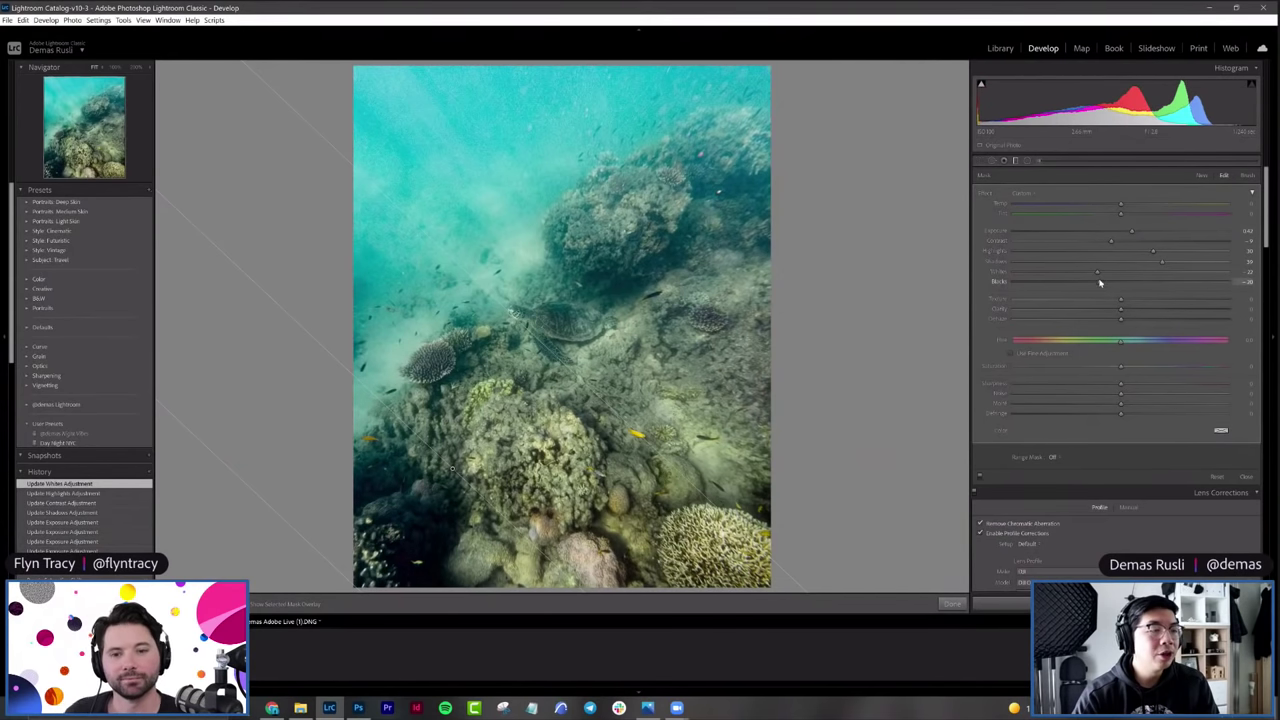
drag(1100, 274, 1106, 274)
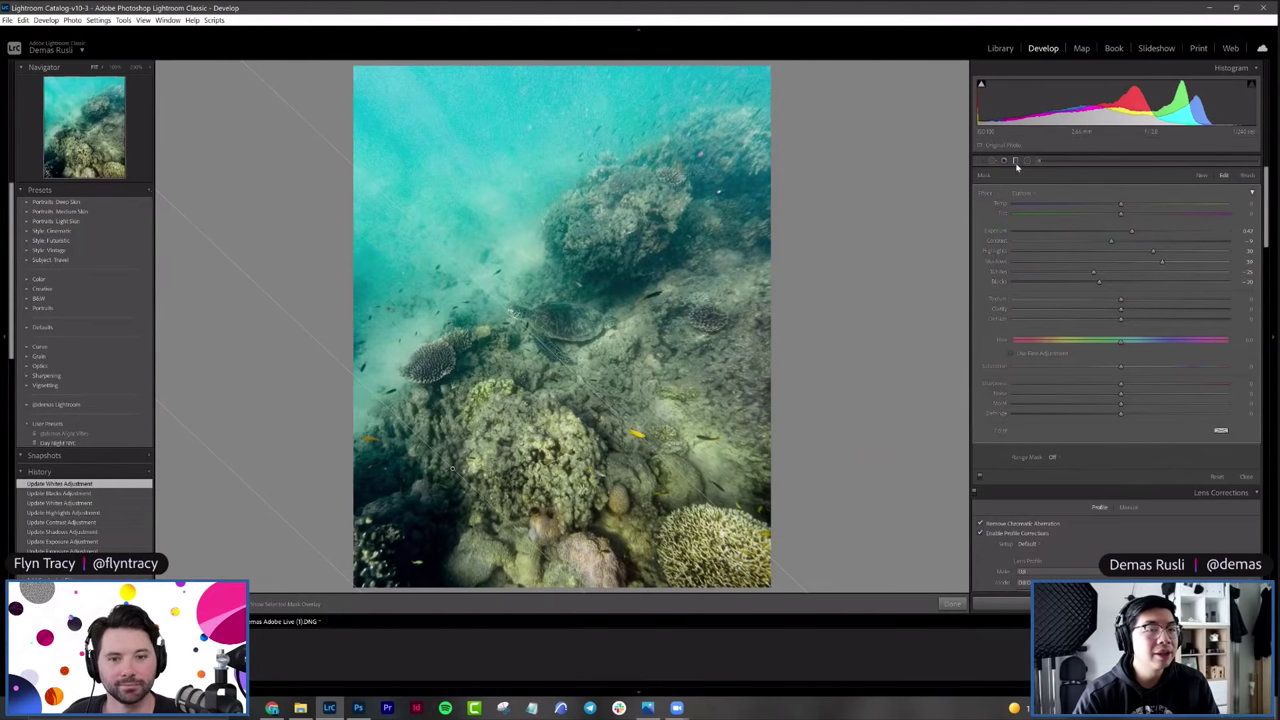
Step: Set the HSL hues to red -4, orange +4, yellow about -80, green -28, aqua -7, blue +3, purple -26 and magenta -12
key(shift+w)
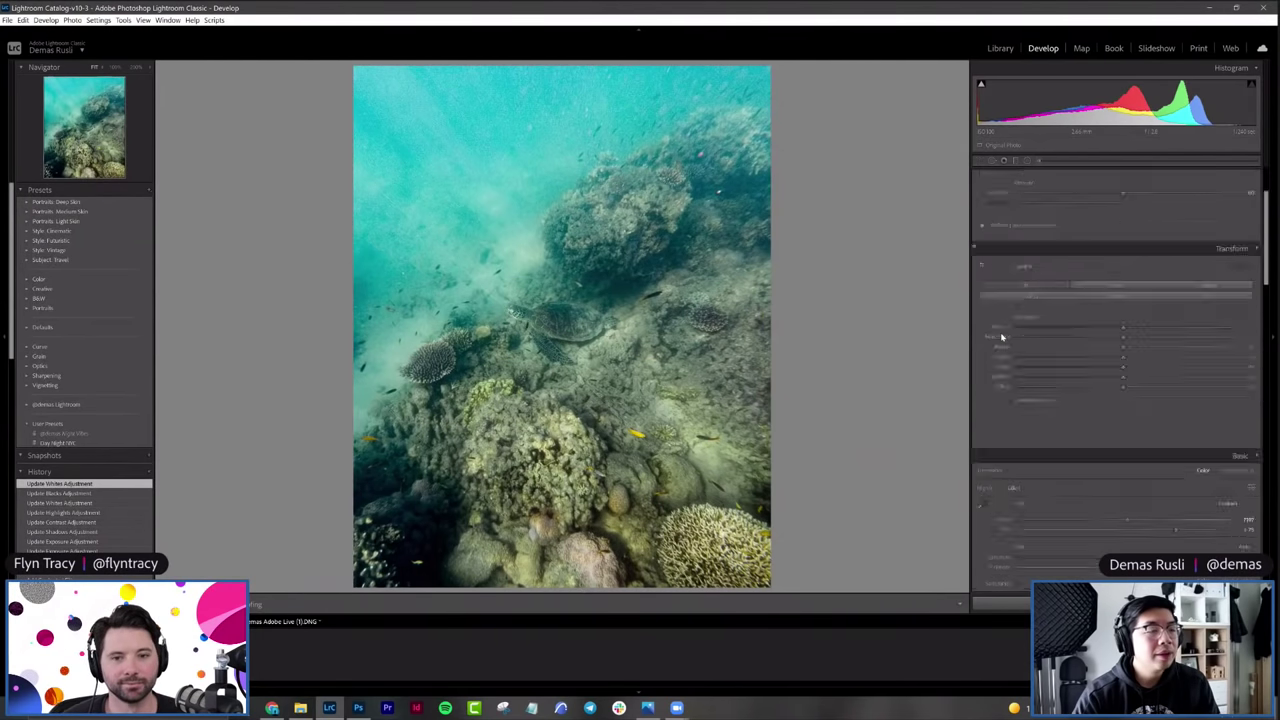
scroll(1001, 337, down, 5)
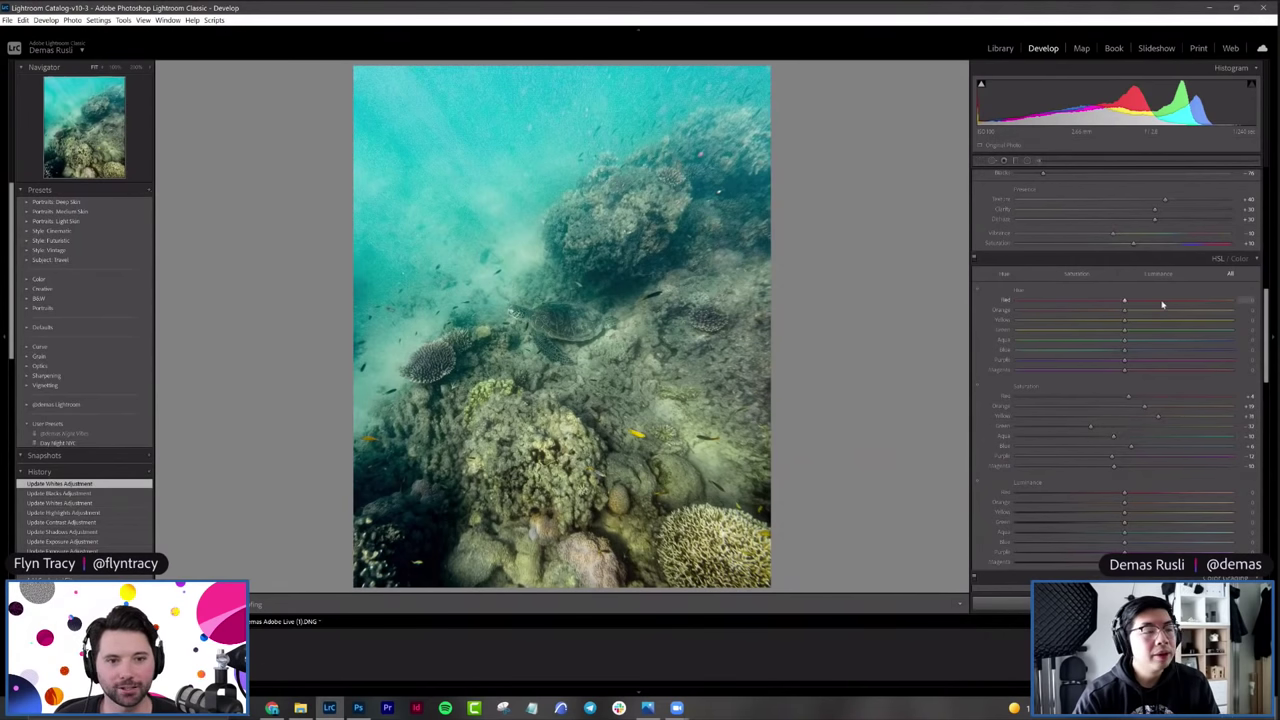
drag(1124, 307, 1128, 313)
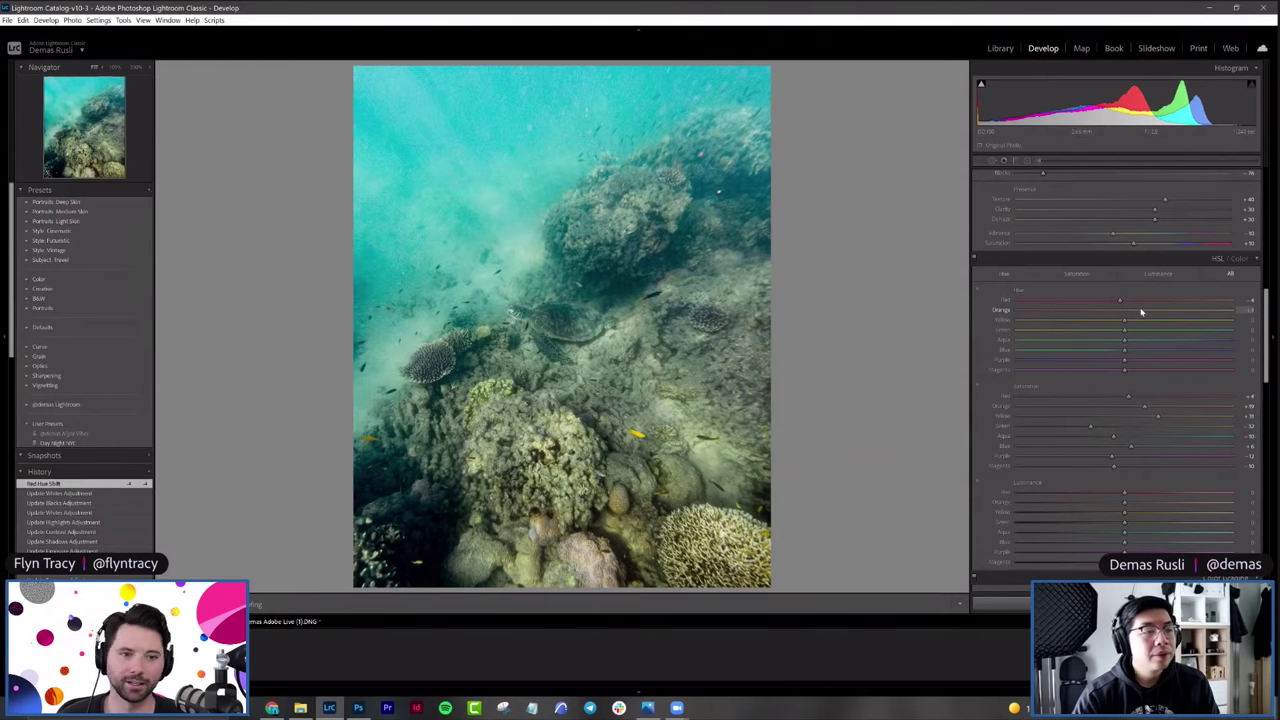
drag(1118, 307, 1120, 302)
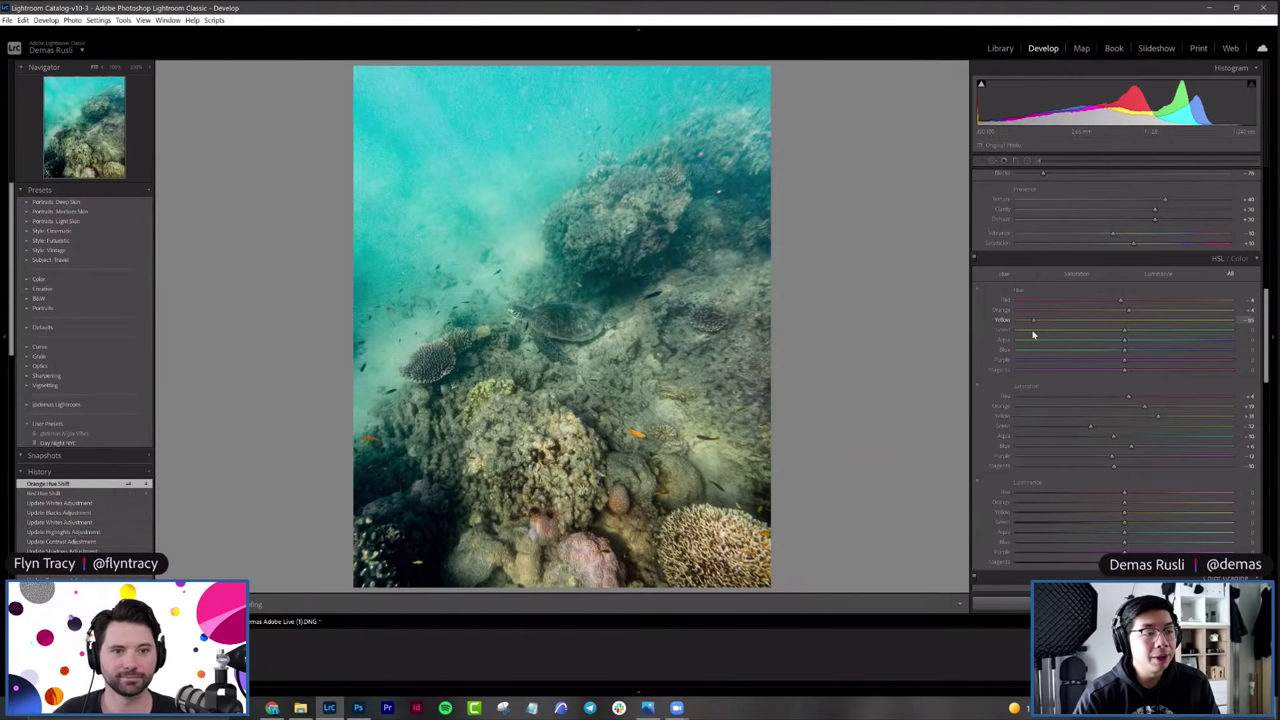
drag(1037, 334, 1043, 334)
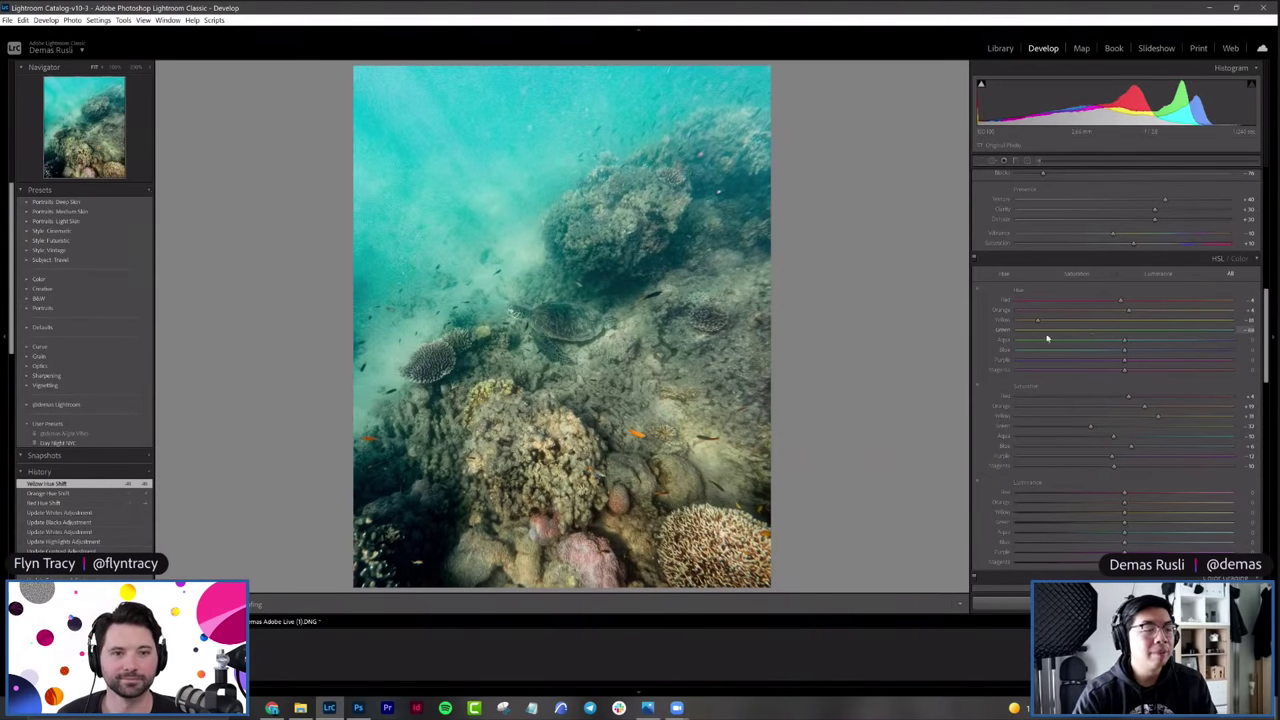
drag(1080, 339, 1118, 342)
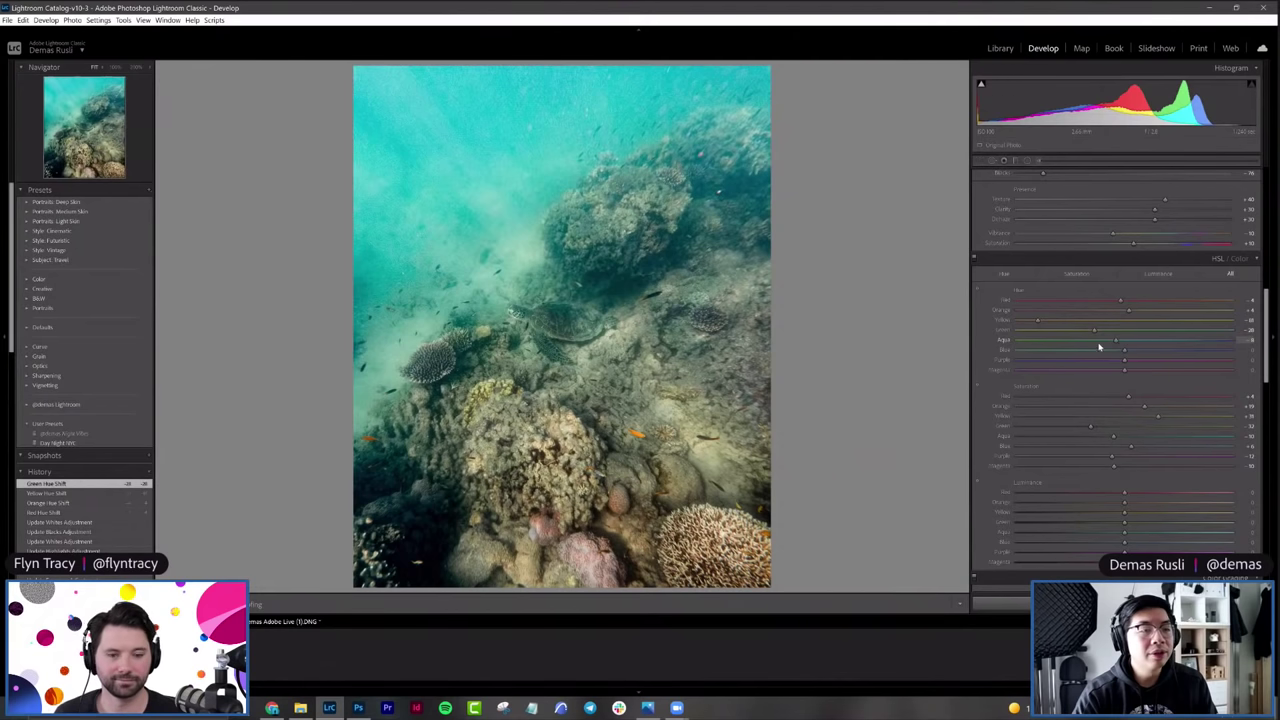
mouse_move(1099, 347)
mouse_down()
mouse_move(1174, 346)
mouse_move(1100, 351)
mouse_move(1160, 351)
mouse_move(1123, 357)
mouse_move(1146, 371)
mouse_move(1111, 372)
mouse_up()
Step: Set the HSL luminance of the warm colors and green: red -14, orange +1, yellow about -9 and green +15
scroll(1027, 452, down, 3)
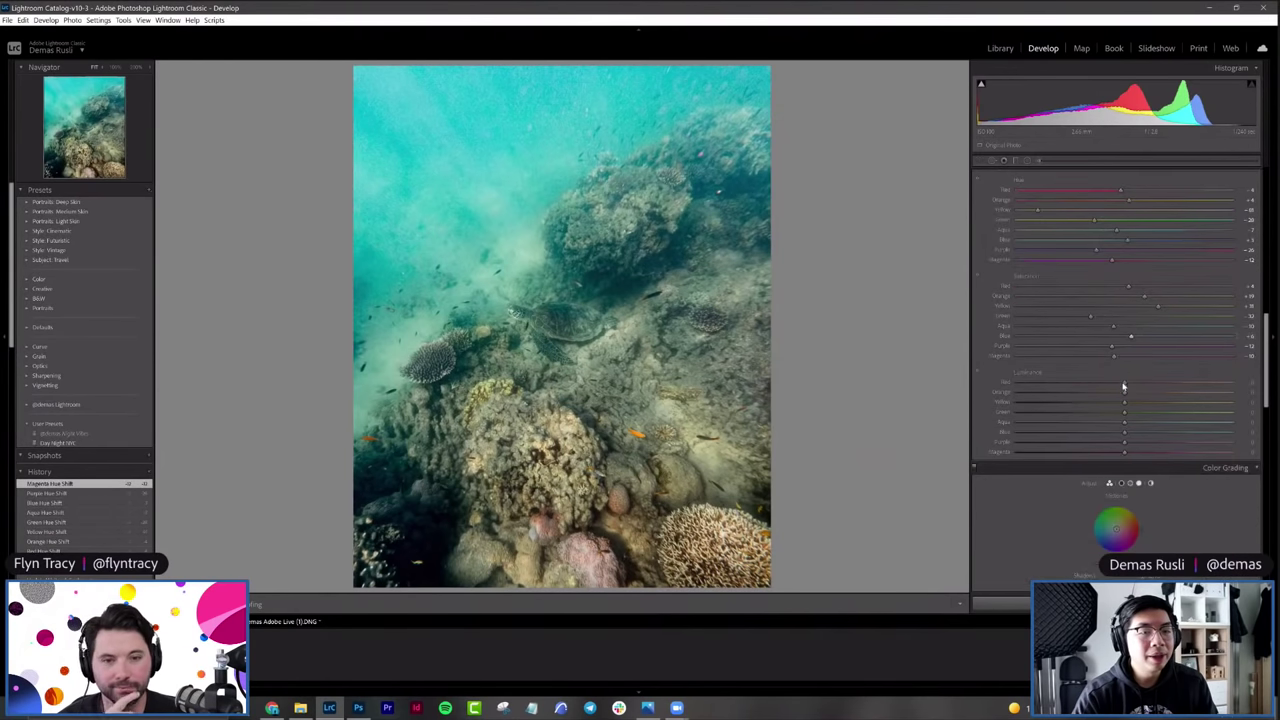
click(1110, 389)
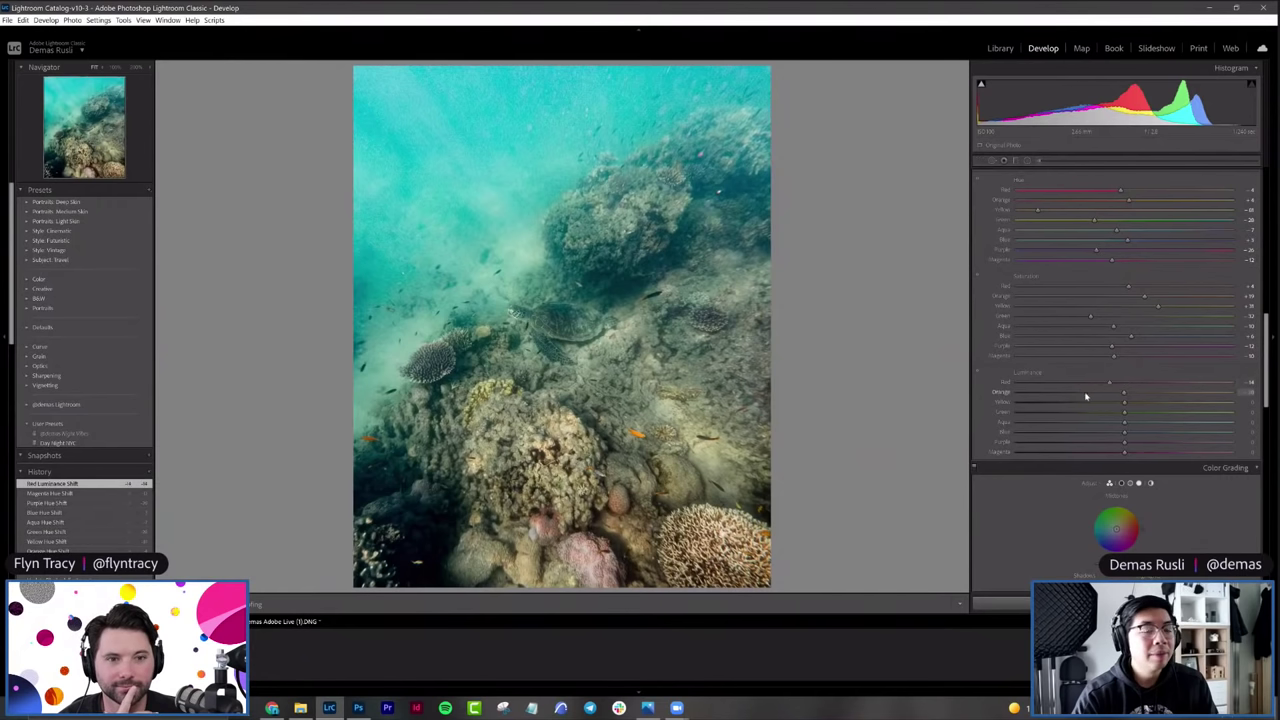
click(1127, 393)
click(1099, 402)
drag(1080, 409, 1123, 413)
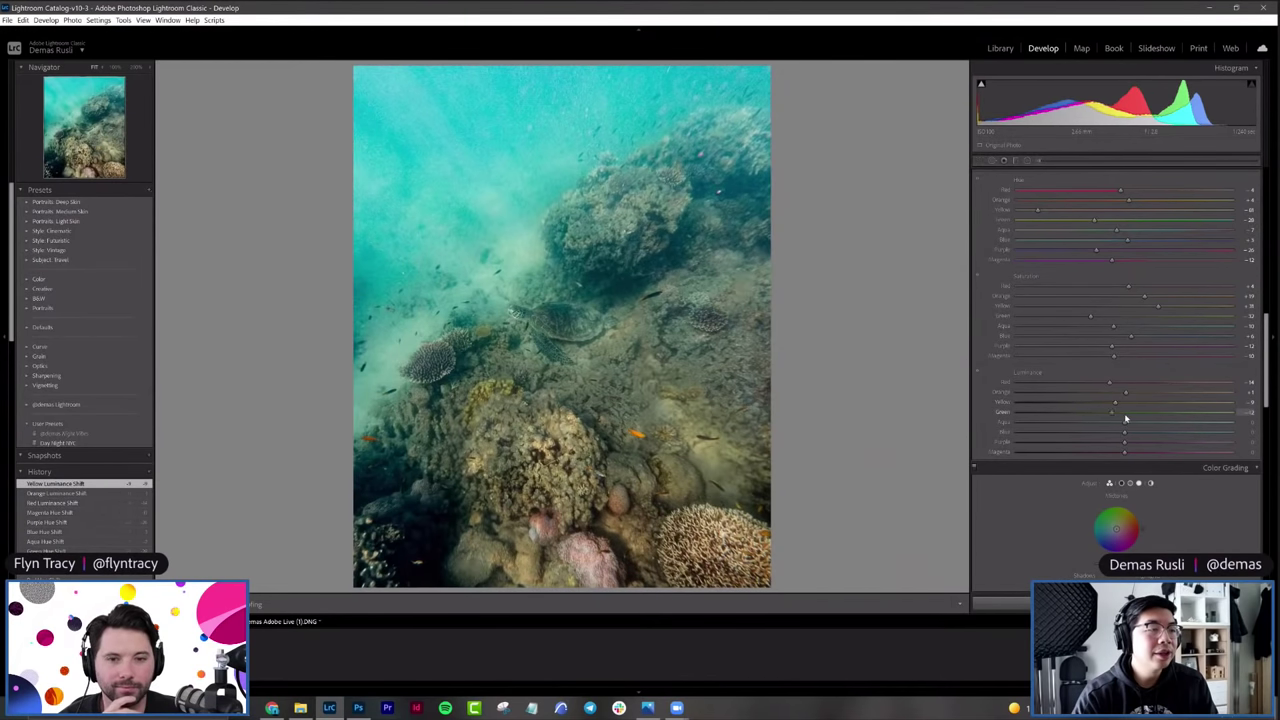
click(1141, 413)
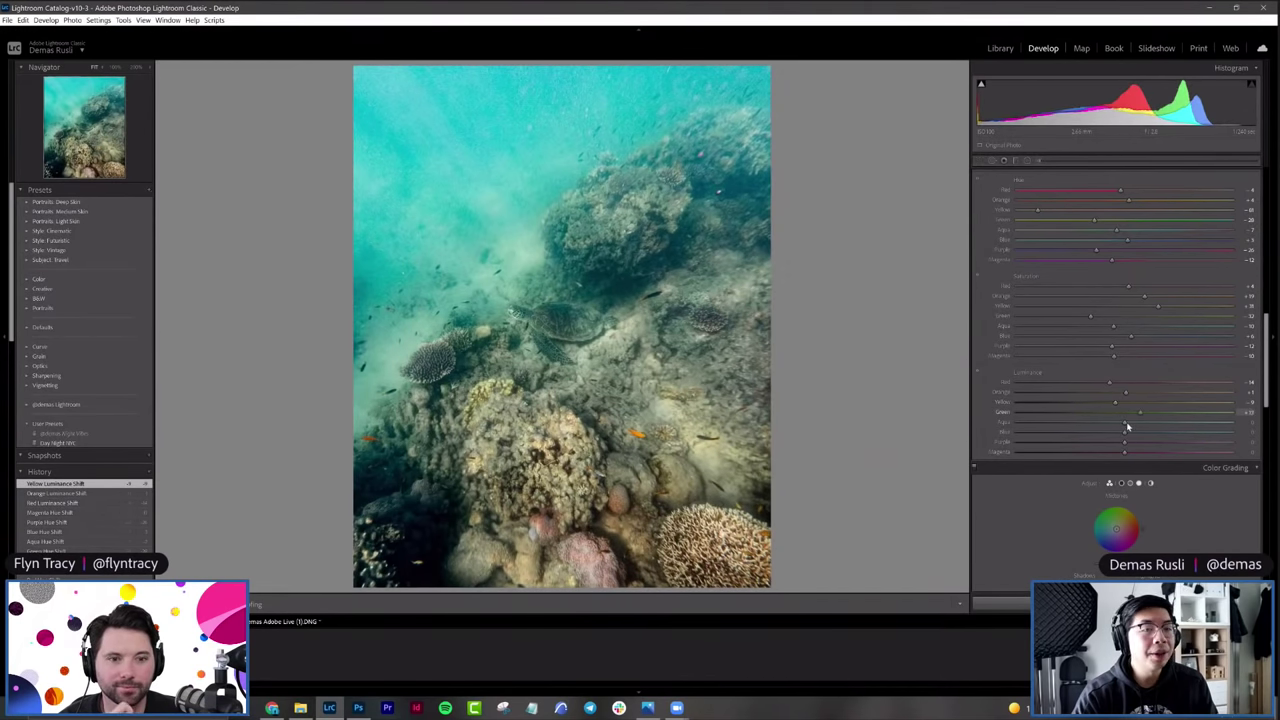
Step: Set the remaining HSL luminance values: aqua +4, blue about +2, purple about -8 and magenta -12
drag(1079, 427, 1171, 423)
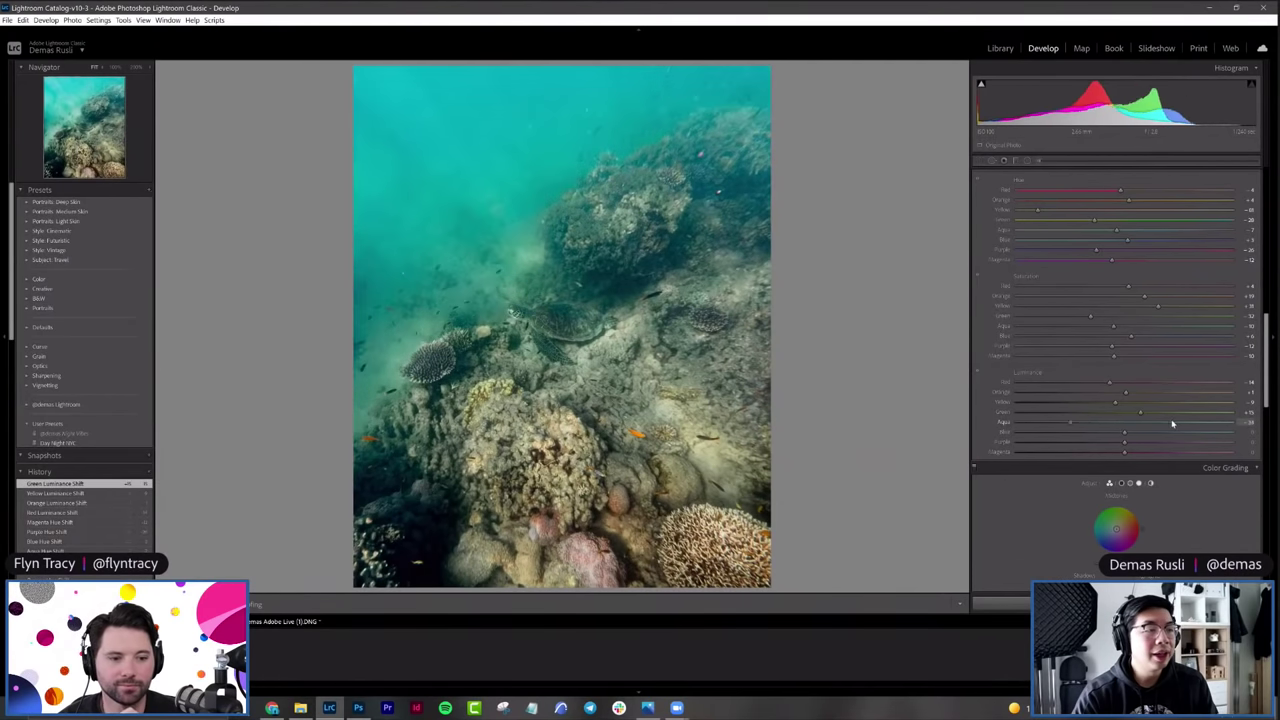
drag(1076, 423, 1245, 436)
mouse_move(1120, 428)
mouse_down()
mouse_move(1100, 428)
mouse_move(1166, 425)
mouse_move(1120, 423)
mouse_up()
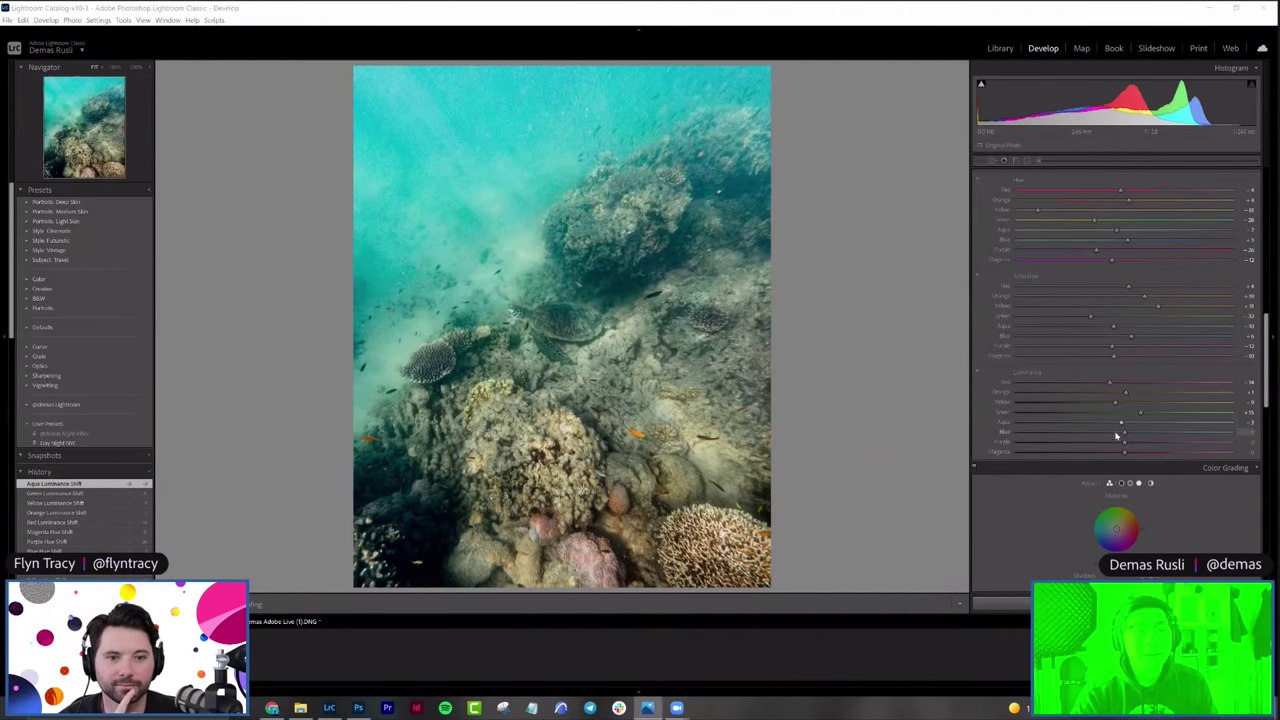
mouse_move(1126, 434)
mouse_down()
mouse_move(1137, 437)
mouse_move(1107, 436)
mouse_move(1123, 430)
mouse_up()
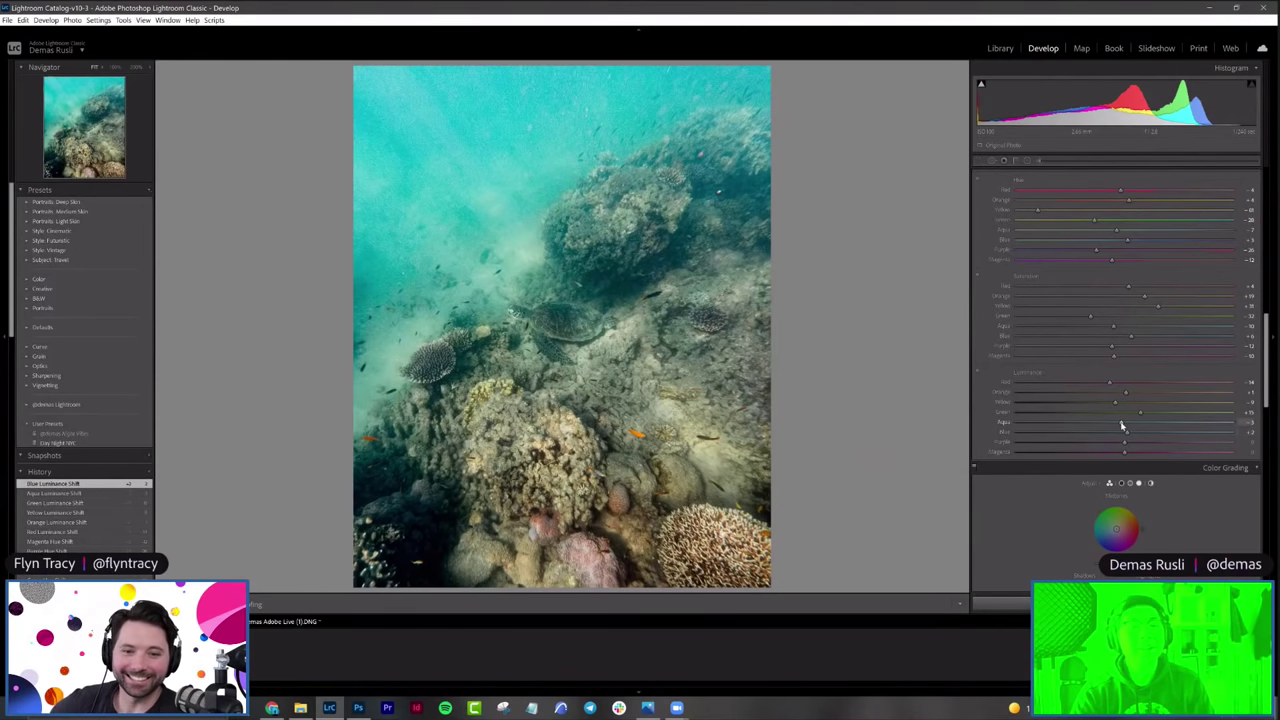
drag(1130, 427, 1129, 429)
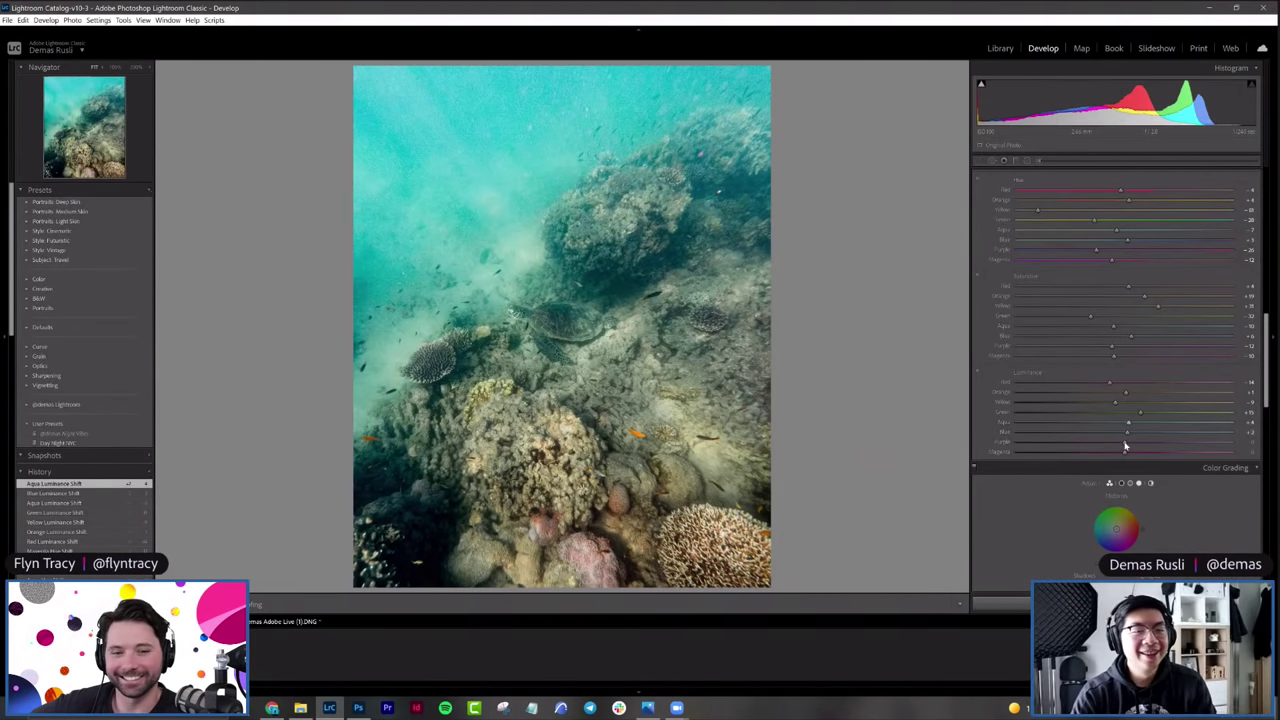
mouse_move(1104, 442)
mouse_down()
mouse_move(1137, 457)
mouse_move(1114, 462)
mouse_up()
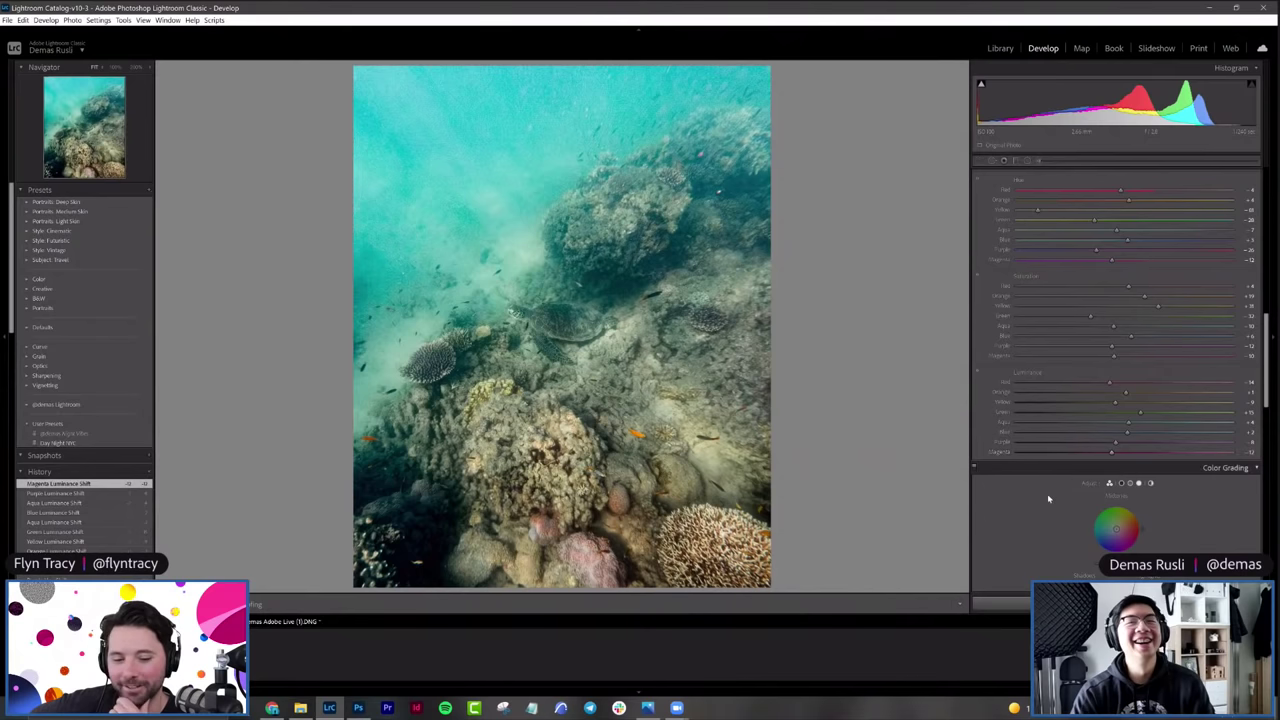
Step: Color-grade midtones toward blue-violet and slightly brighter, shadows toward magenta and slightly darker, and highlights toward blue and slightly brighter
scroll(1048, 498, down, 2)
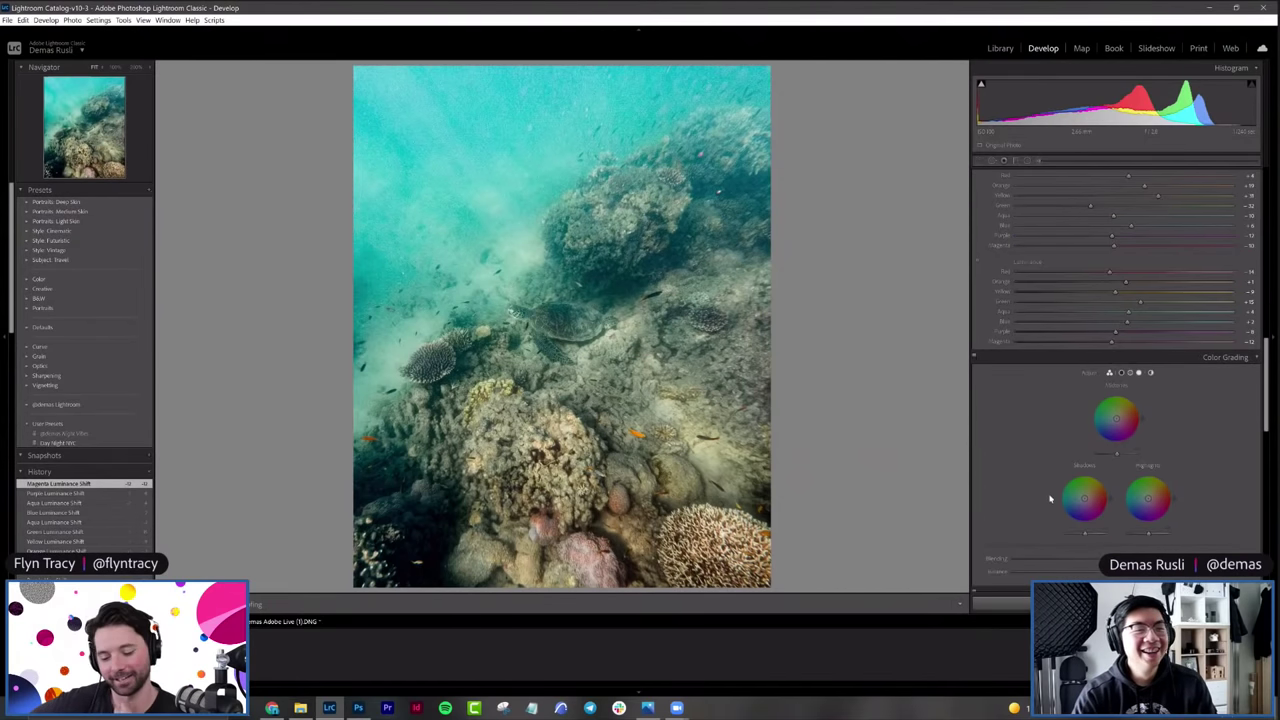
scroll(1050, 498, down, 2)
mouse_move(1116, 309)
mouse_down()
mouse_move(1100, 311)
mouse_move(1118, 310)
mouse_move(1124, 345)
mouse_up()
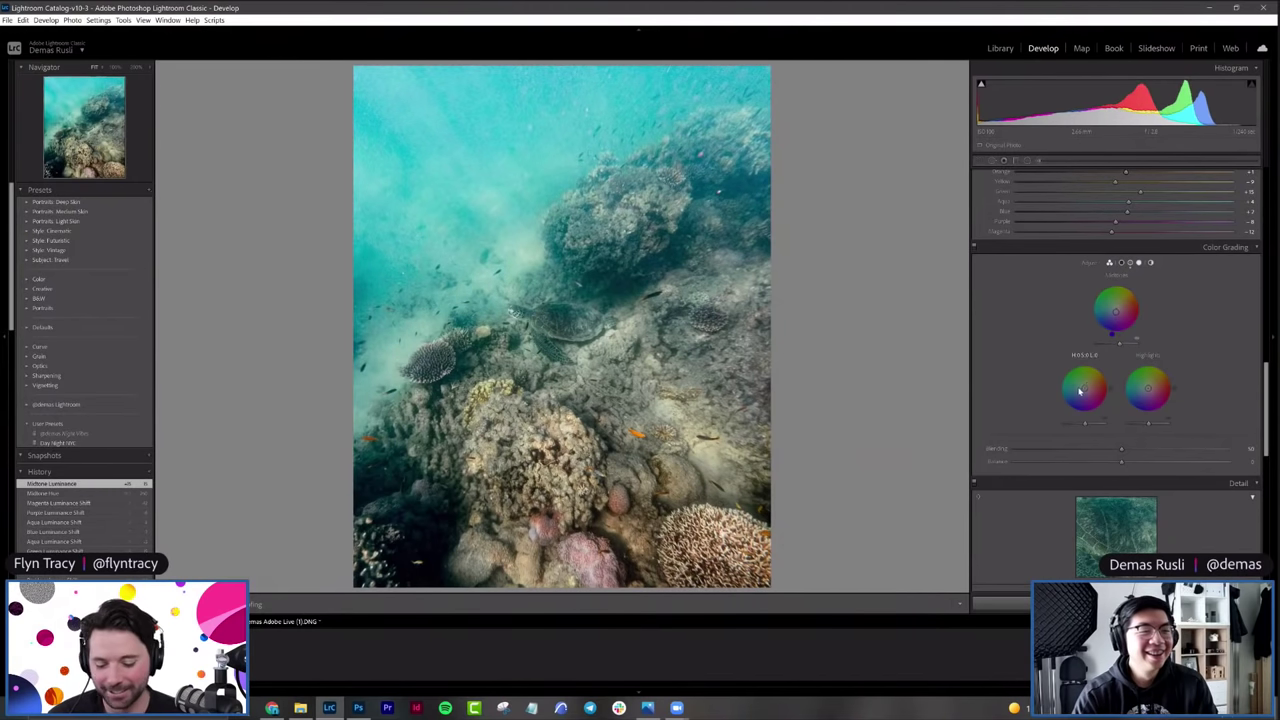
mouse_move(1084, 388)
mouse_down()
mouse_move(1091, 427)
mouse_move(1079, 425)
mouse_move(1135, 371)
mouse_move(1158, 427)
mouse_up()
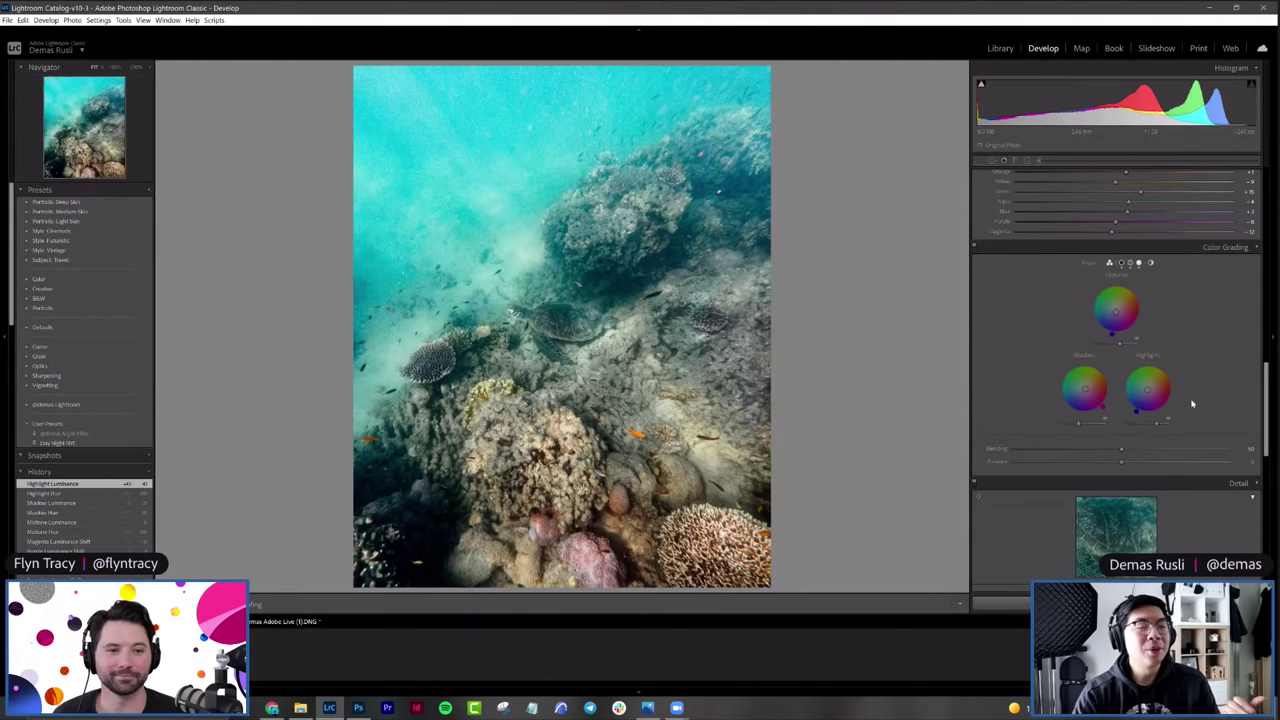
drag(1157, 424, 1160, 424)
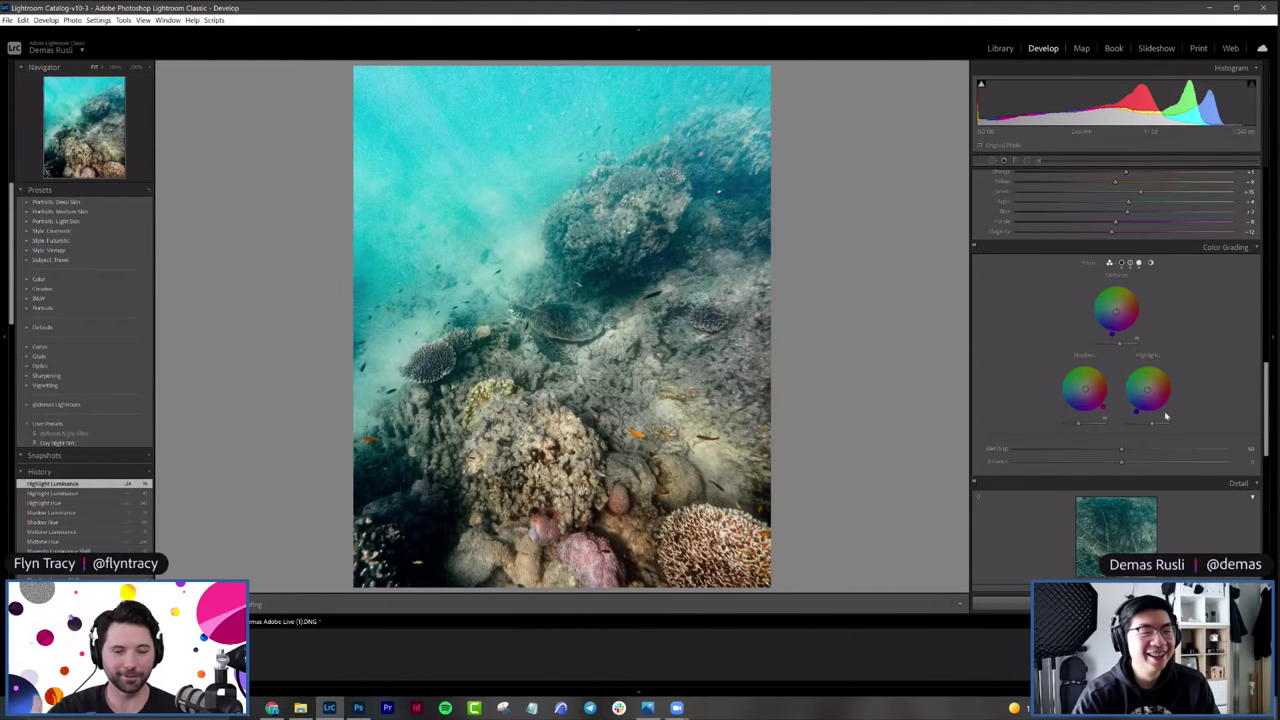
Step: Set the color grading blending to 60 and the balance to -10
drag(1151, 454, 1147, 458)
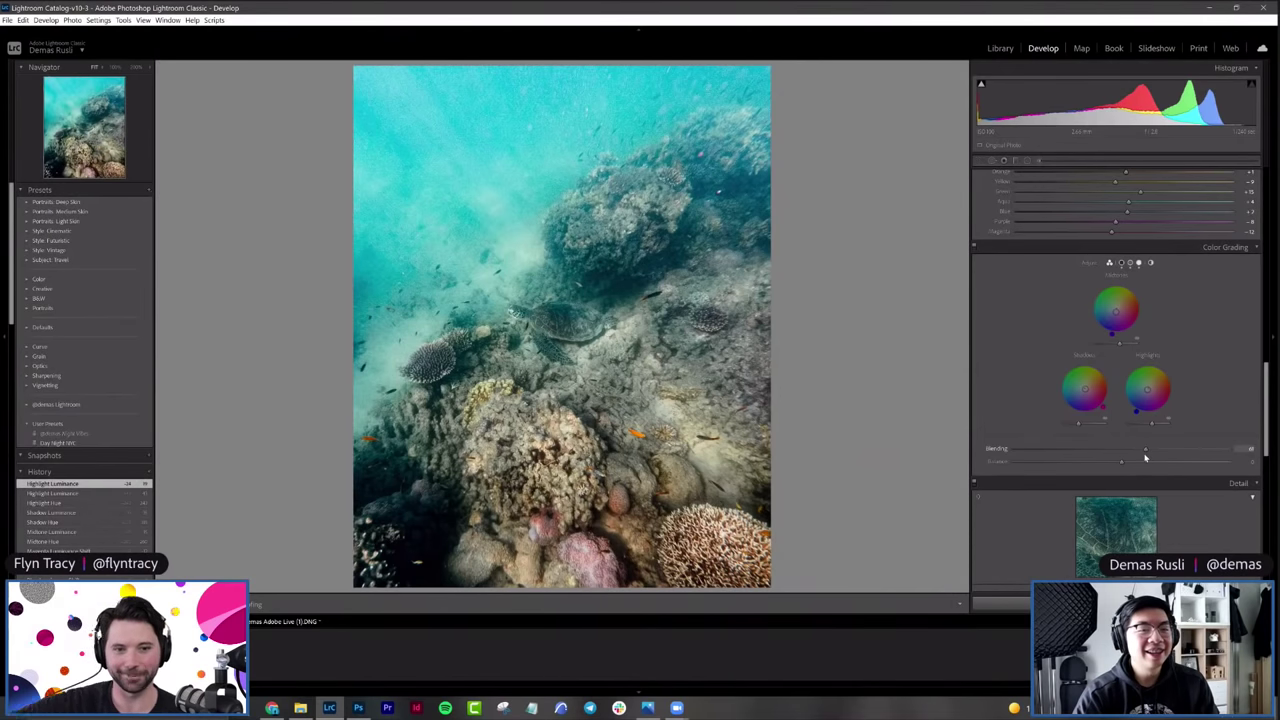
drag(1144, 457, 1144, 457)
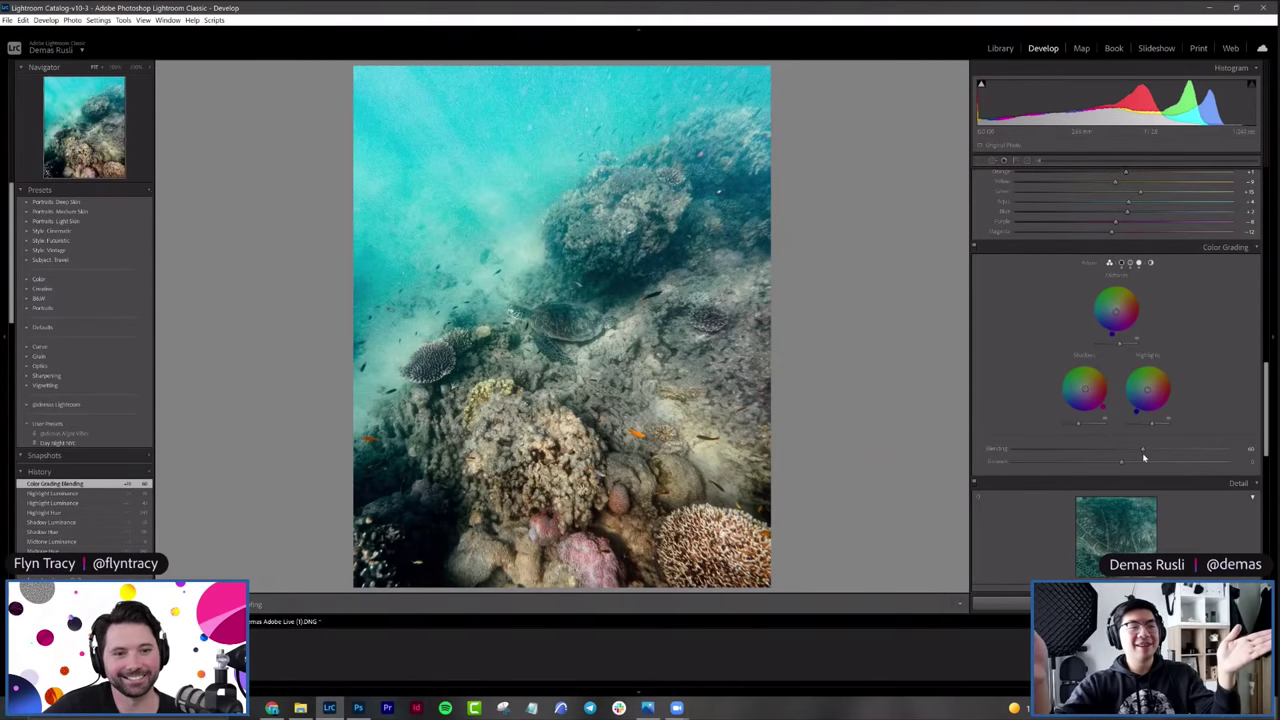
drag(1130, 464, 1111, 467)
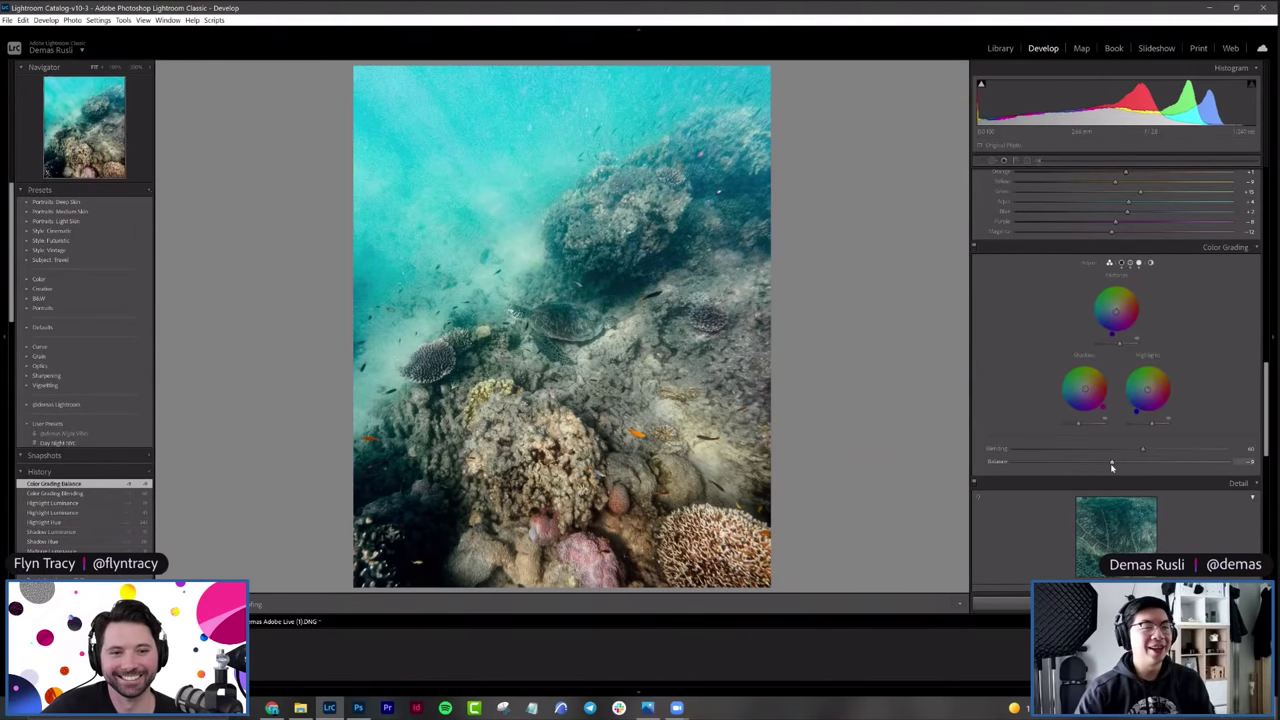
drag(1112, 463, 1109, 463)
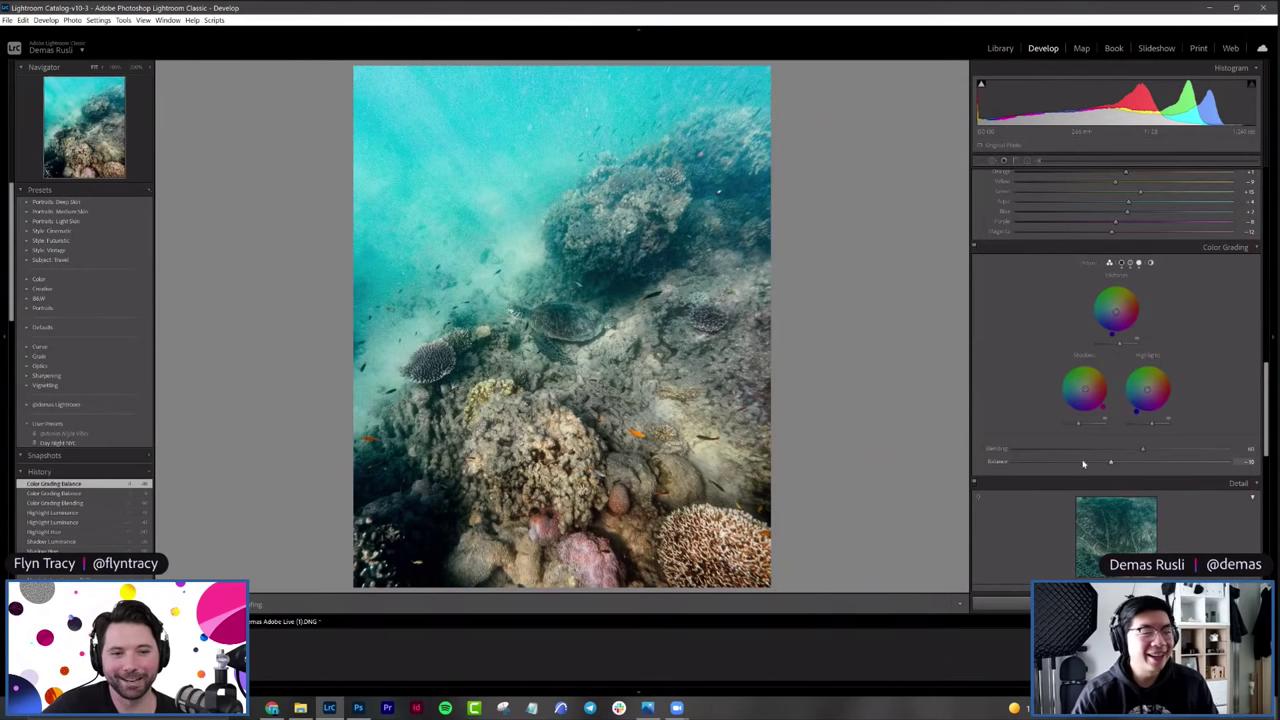
Step: Set sharpening to amount 65, radius 0.5, detail 40 and masking 70, and luminance noise reduction to 5
scroll(1036, 519, down, 3)
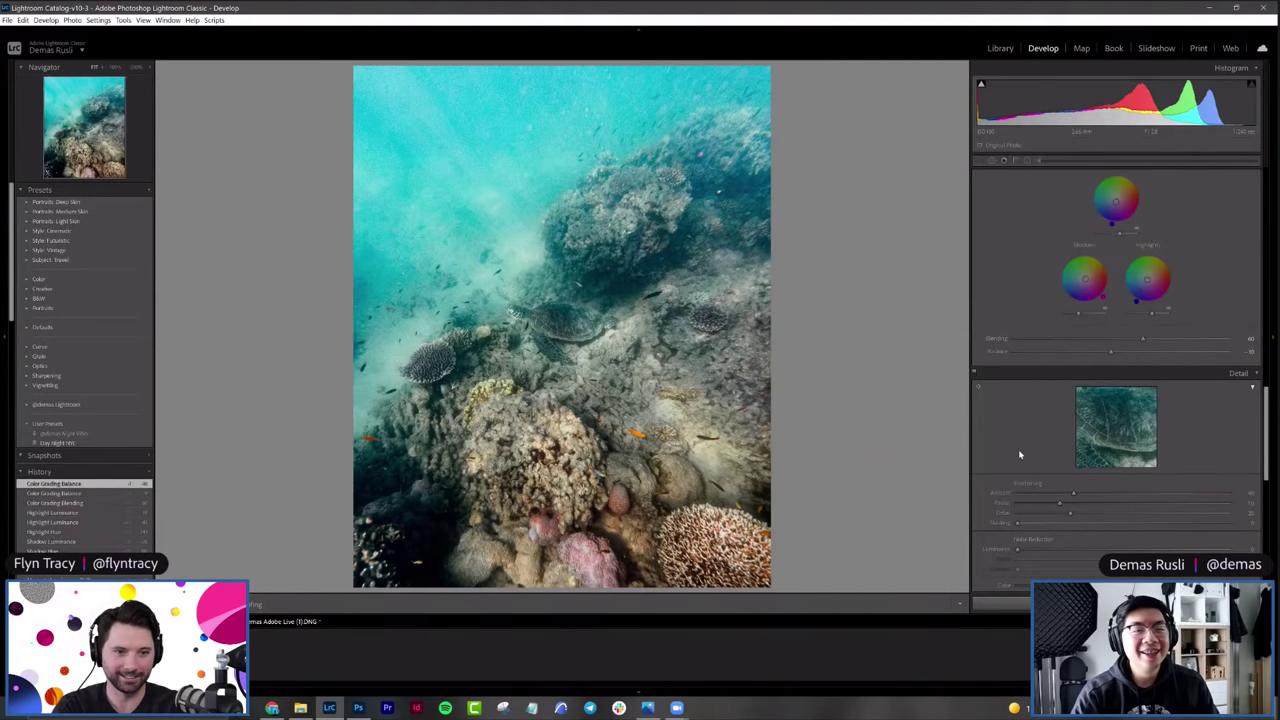
scroll(1015, 452, down, 2)
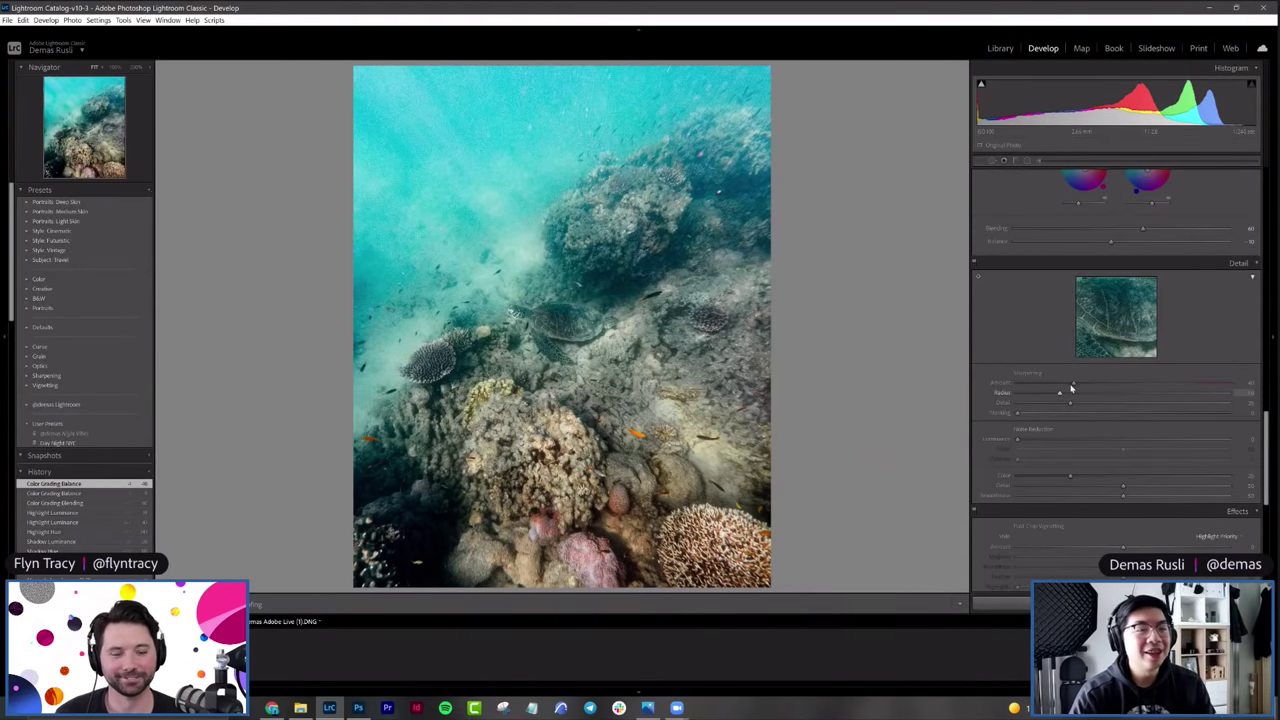
drag(1119, 385, 950, 396)
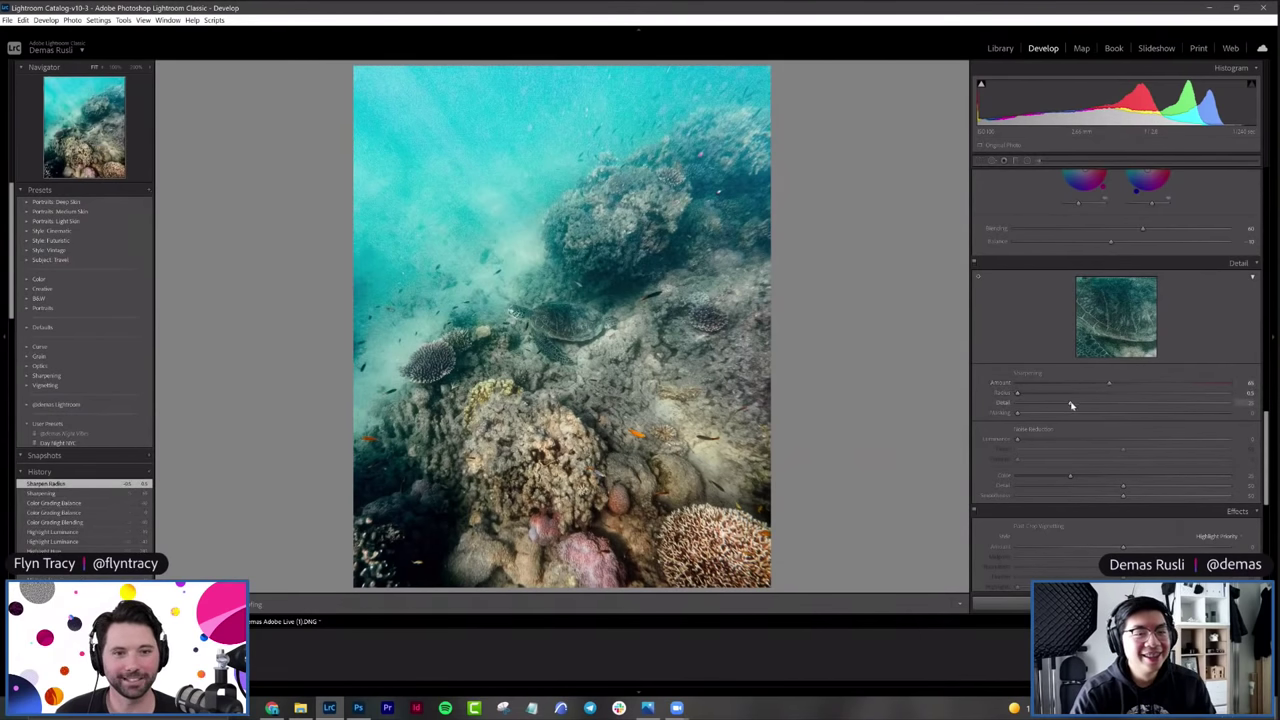
drag(1030, 418, 1017, 420)
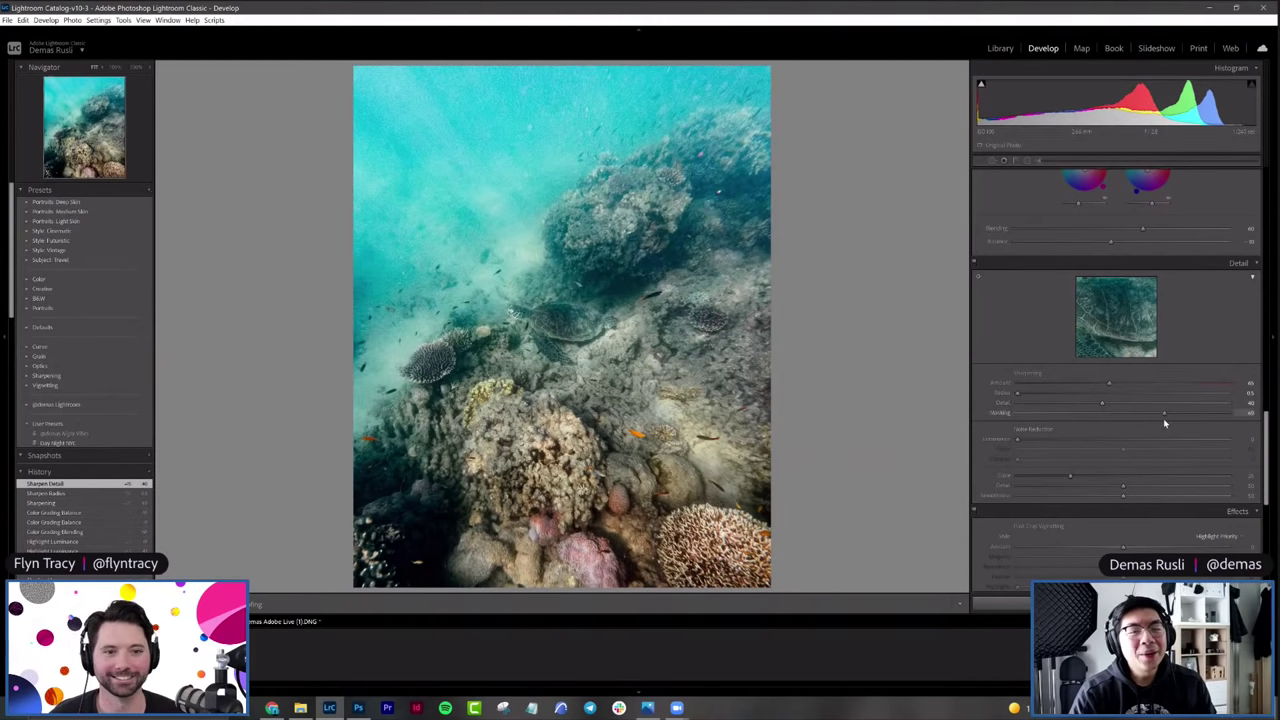
drag(1163, 418, 1163, 418)
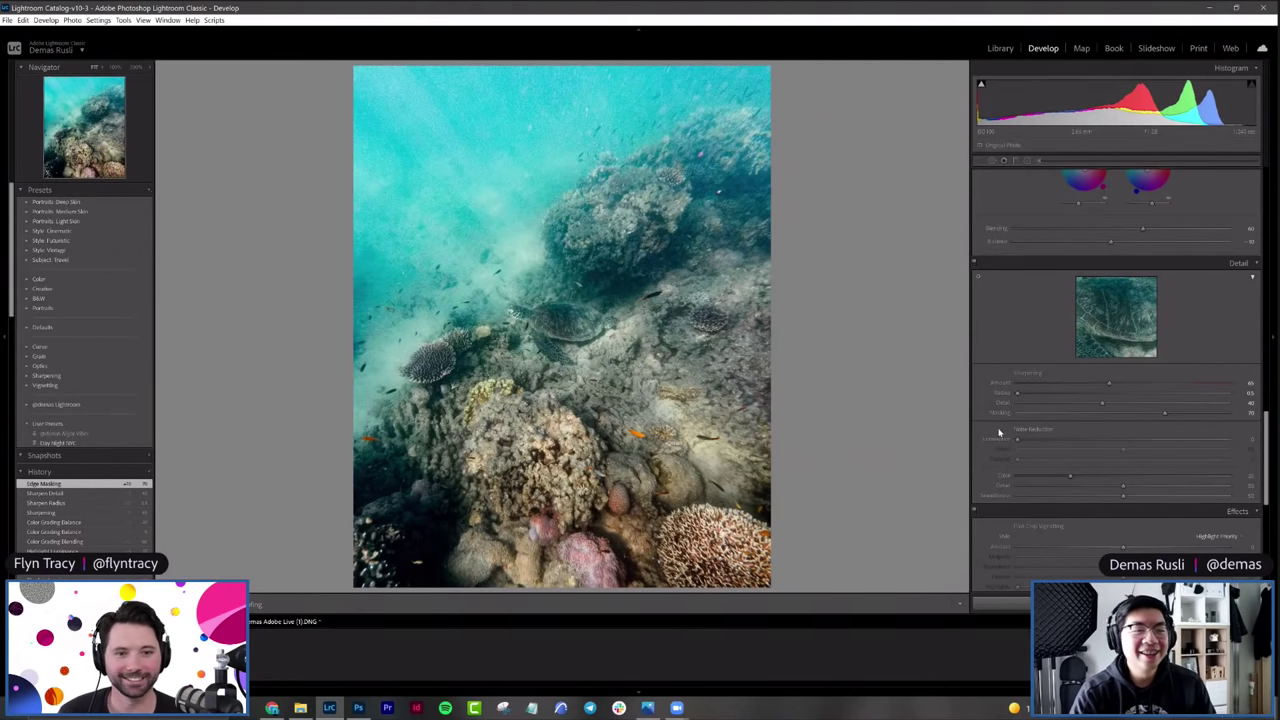
drag(1022, 440, 1029, 441)
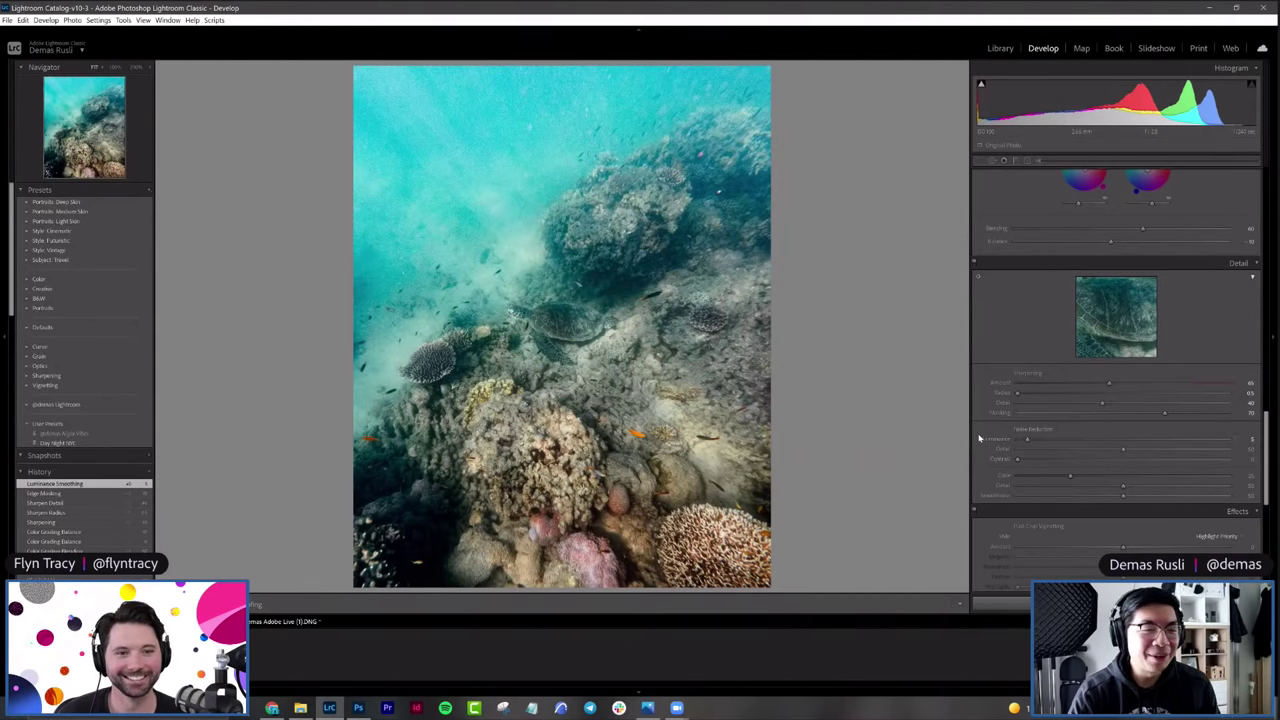
Step: Add a new diagonal graduated filter over the open water in the photo's upper-left corner, fading toward the reef
scroll(980, 439, down, 3)
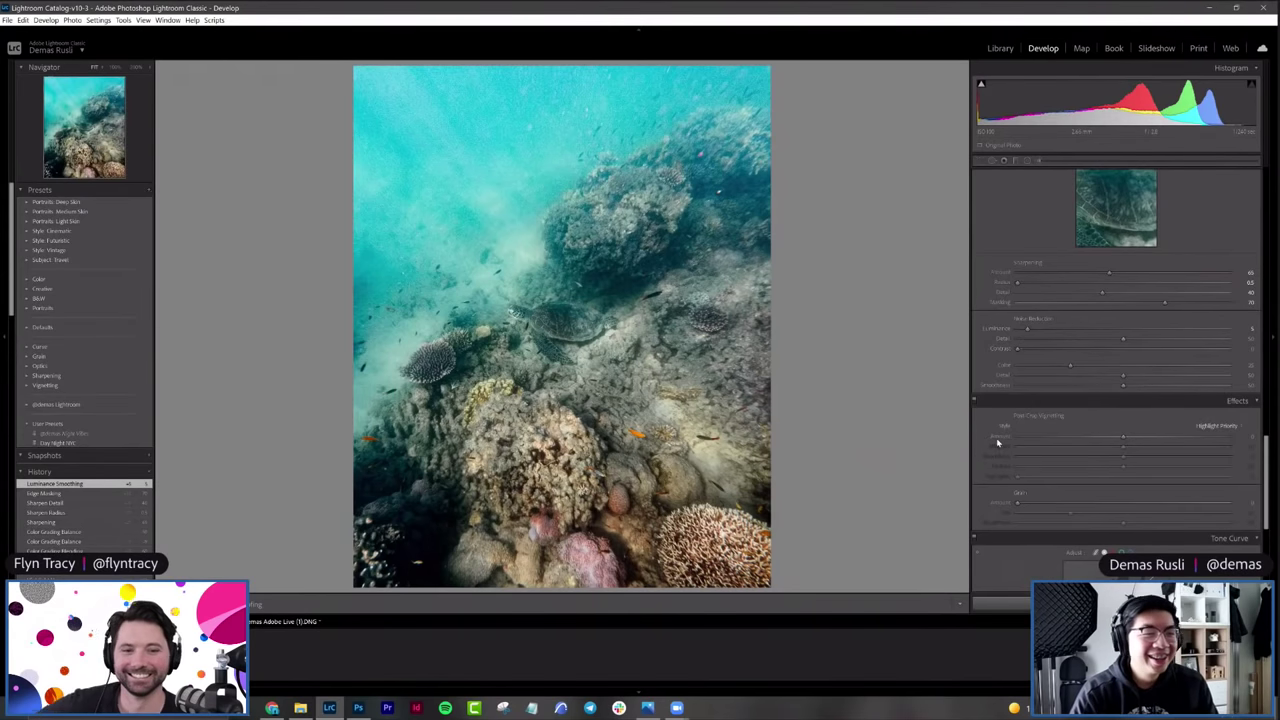
scroll(997, 443, up, 8)
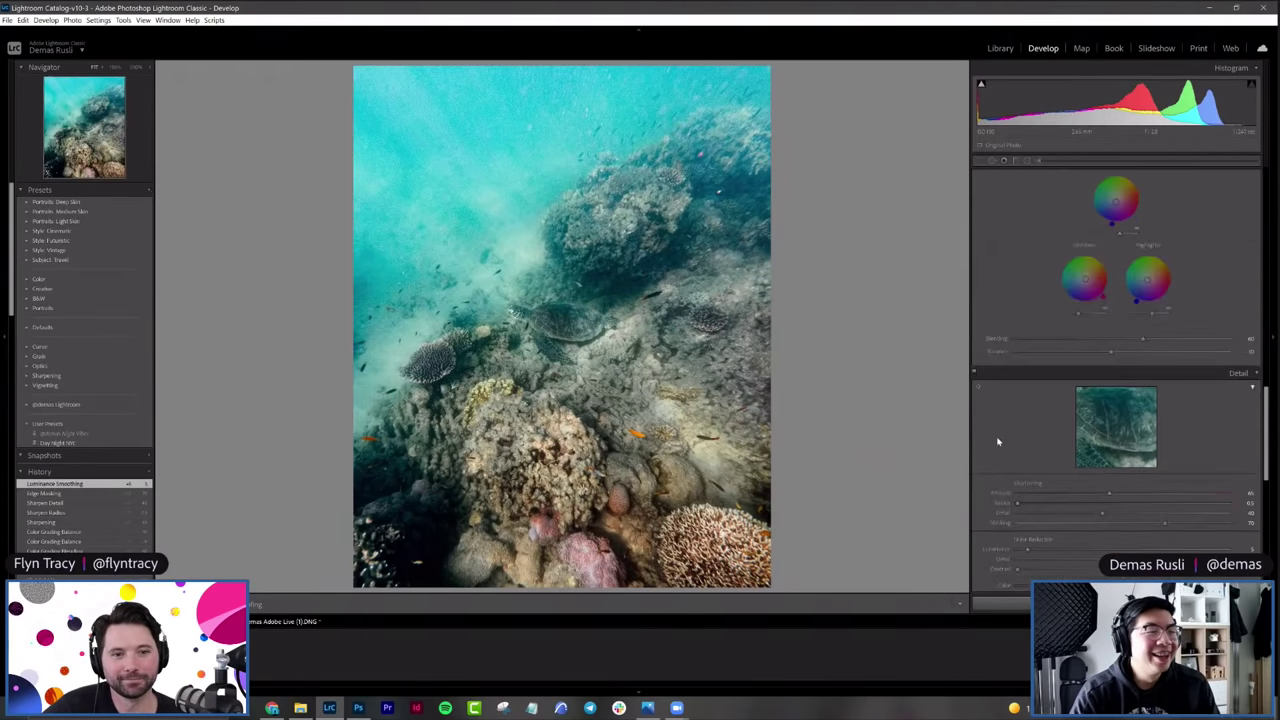
scroll(1013, 398, up, 10)
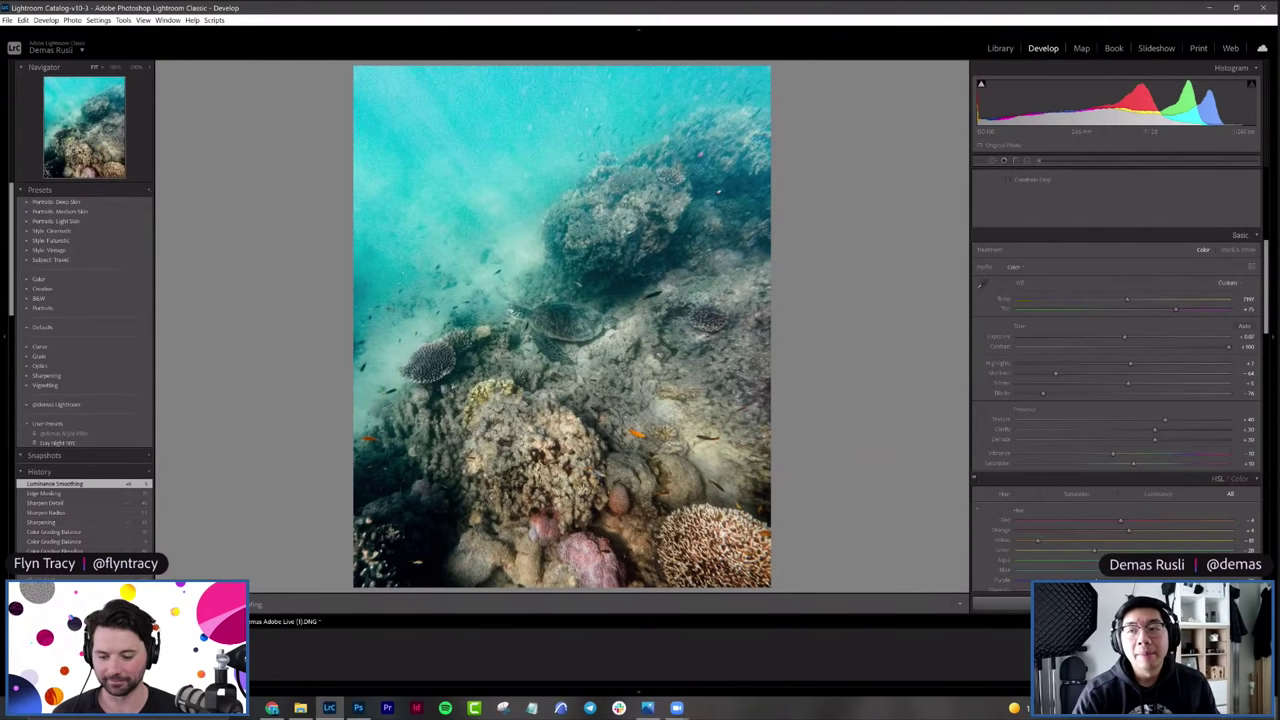
key(alt+Tab)
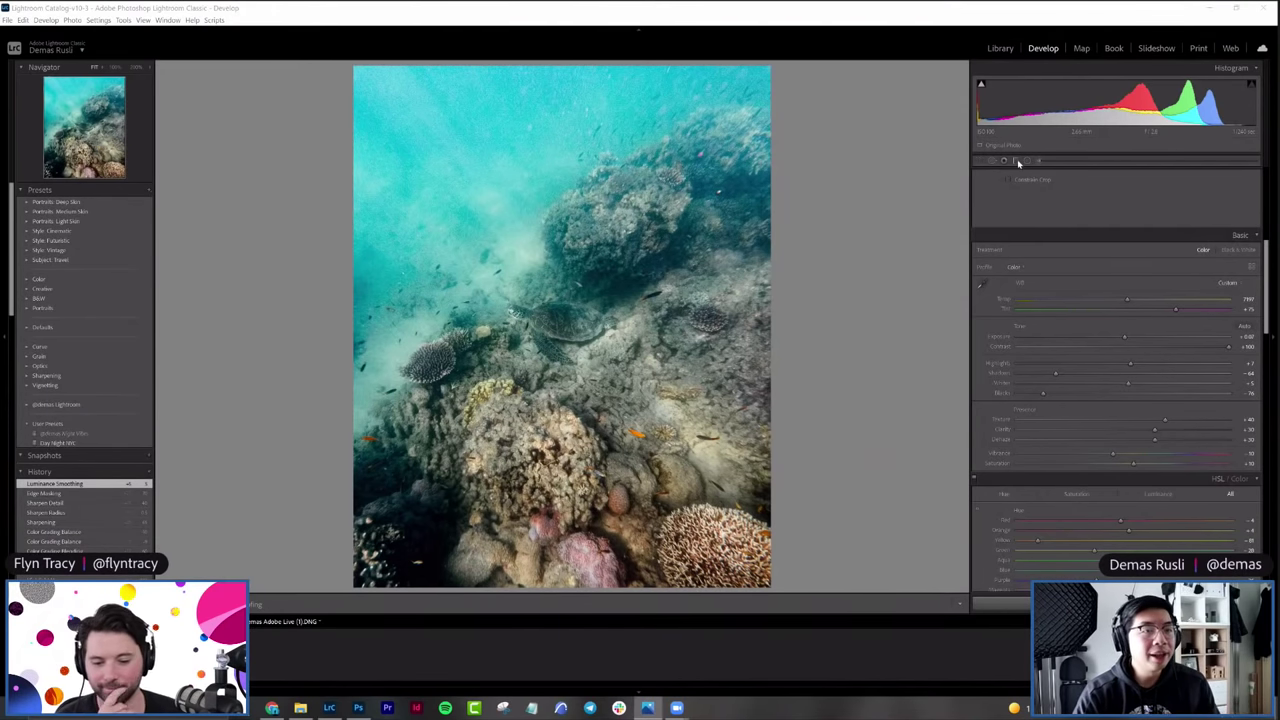
key(alt+Tab)
key(m)
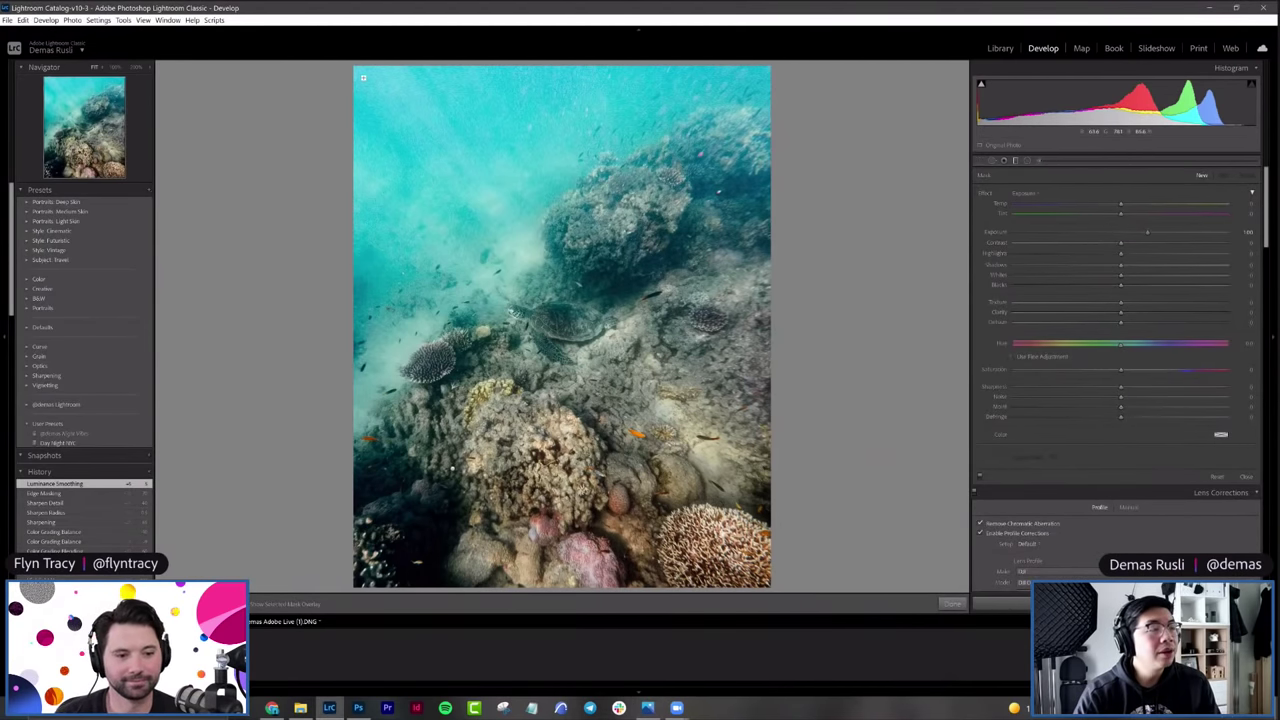
drag(438, 143, 477, 211)
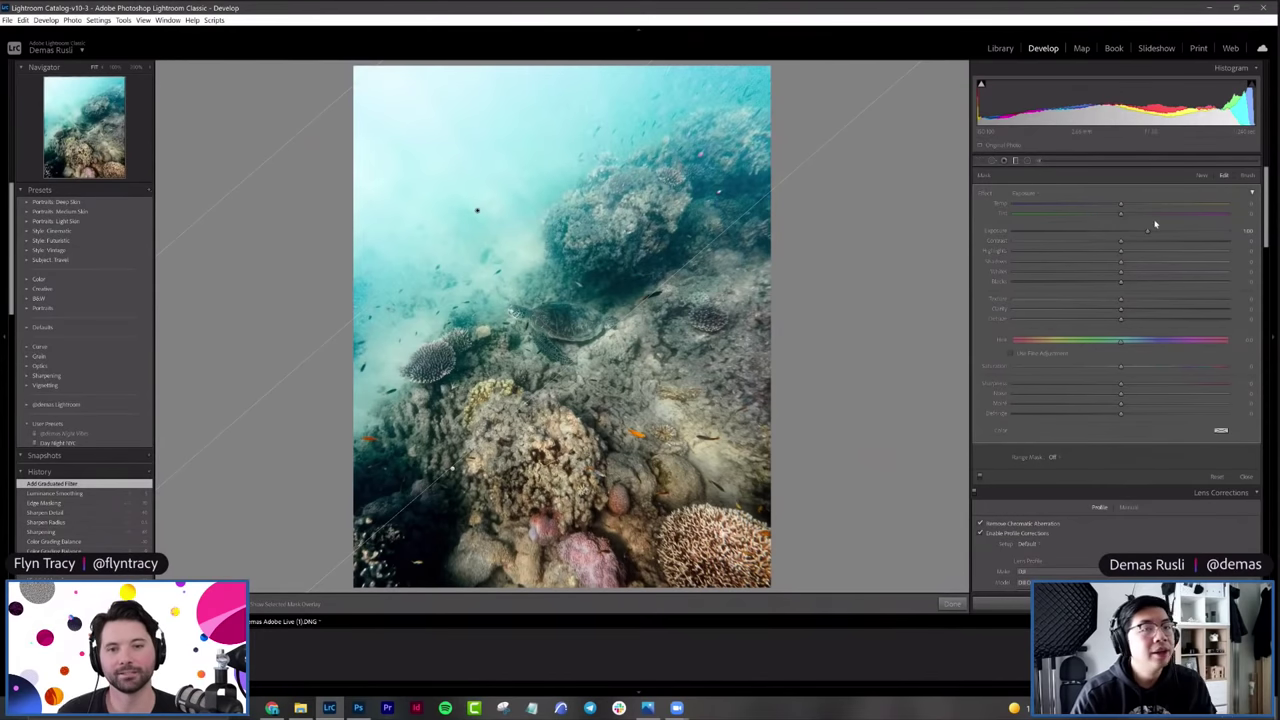
Step: On the open-water graduated filter, lower the exposure slightly, cool the temperature, set contrast to 6 and highlights to -29
drag(1110, 236, 1113, 233)
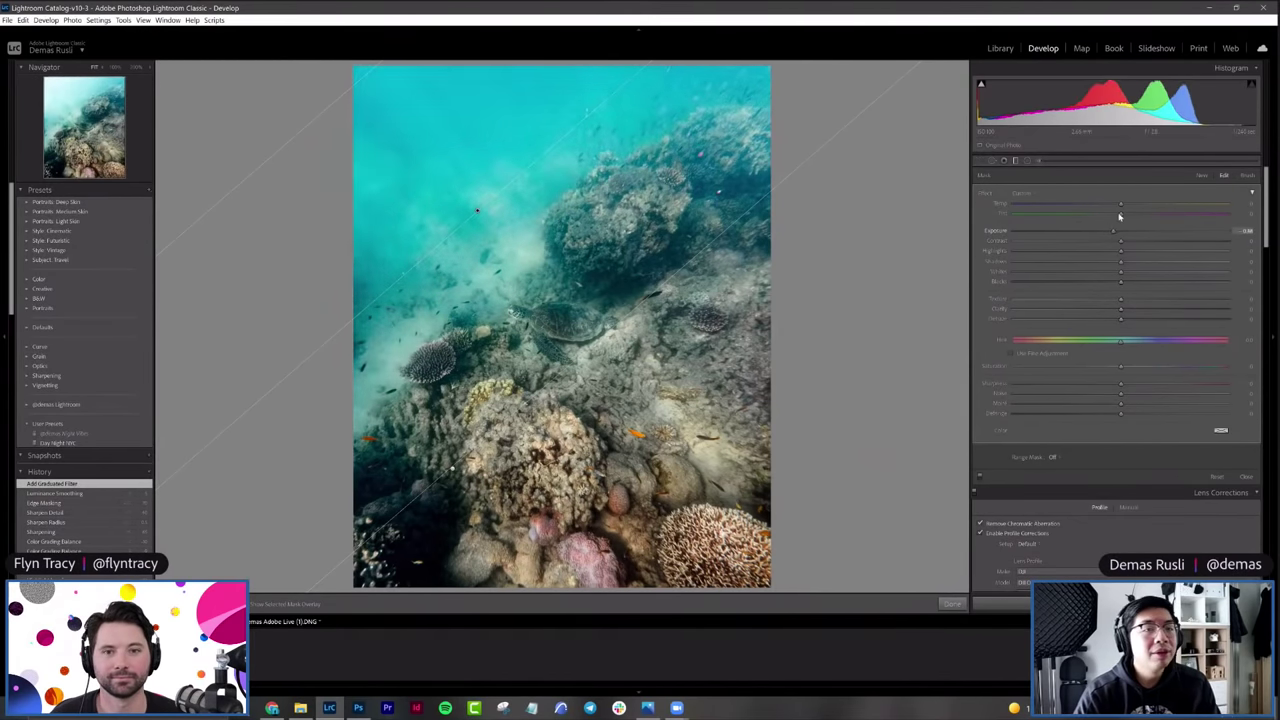
click(1110, 205)
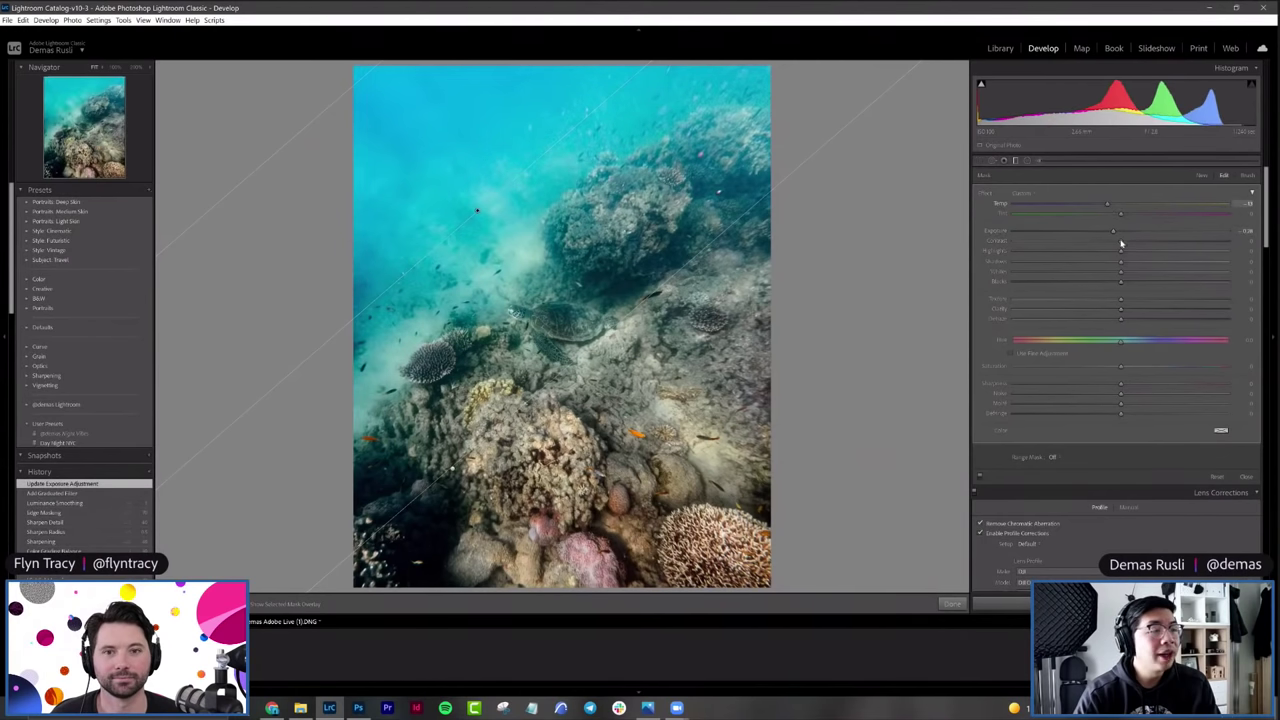
drag(1120, 241, 1207, 247)
click(1104, 249)
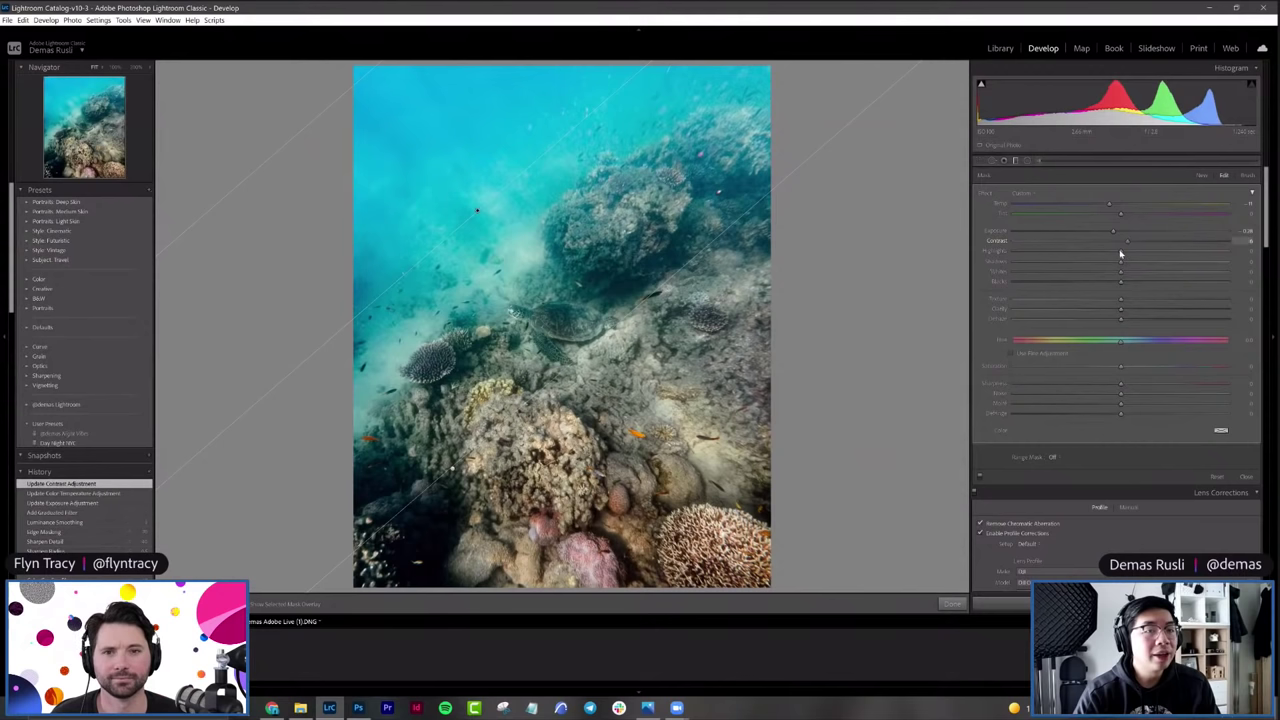
click(1082, 251)
drag(1056, 252, 1089, 251)
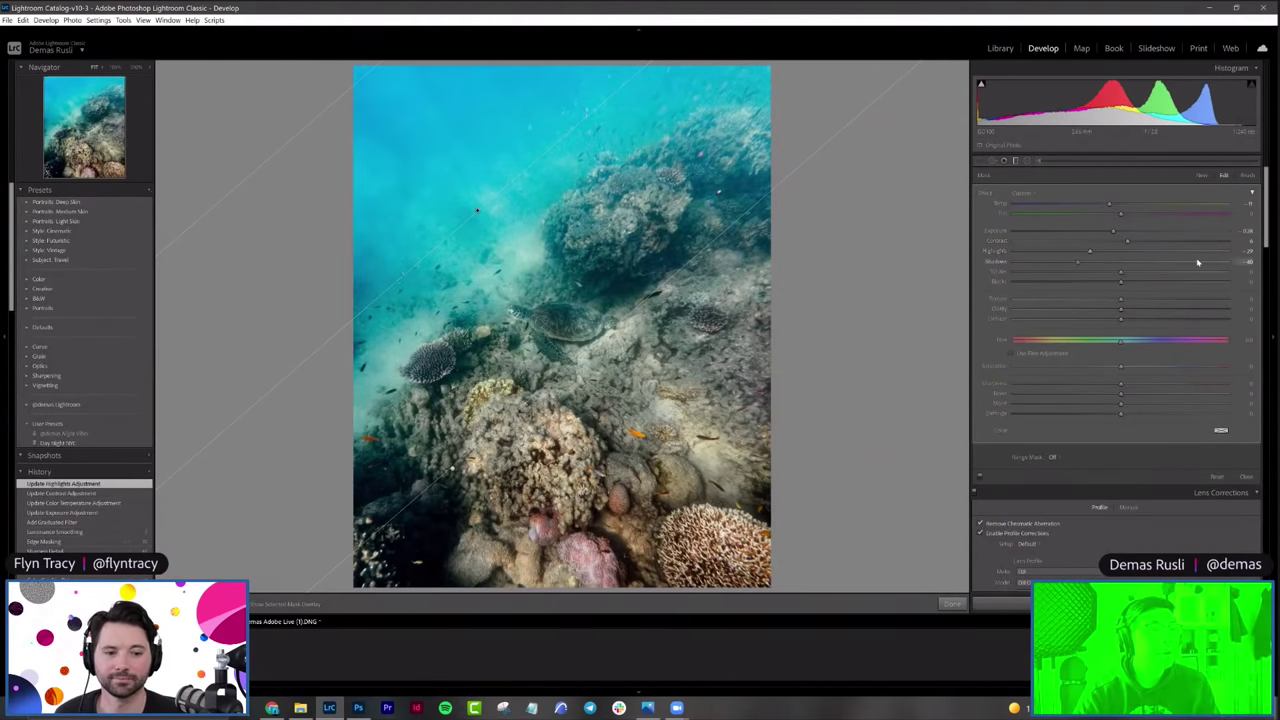
Step: Set the open-water filter's shadows to 29, whites to 6 and blacks to -29
key(Down)
key(Down)
key(Down)
key(Down)
key(Down)
key(Down)
key(Down)
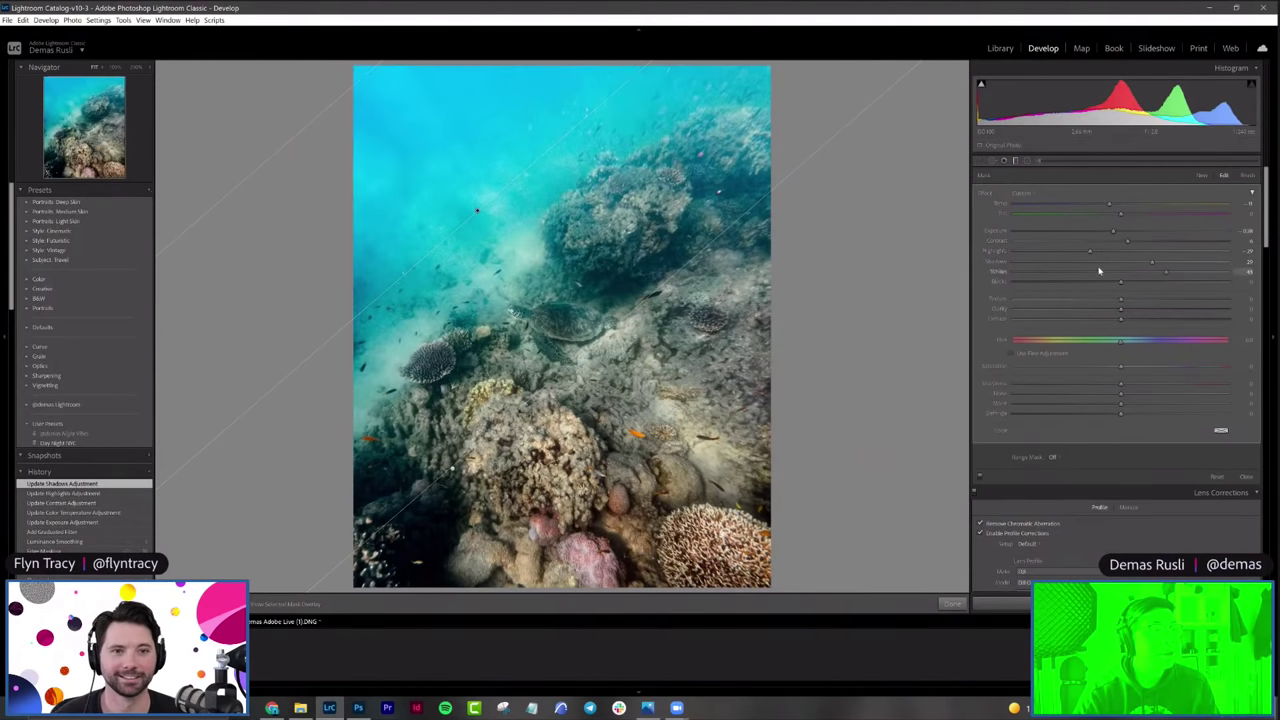
click(1119, 271)
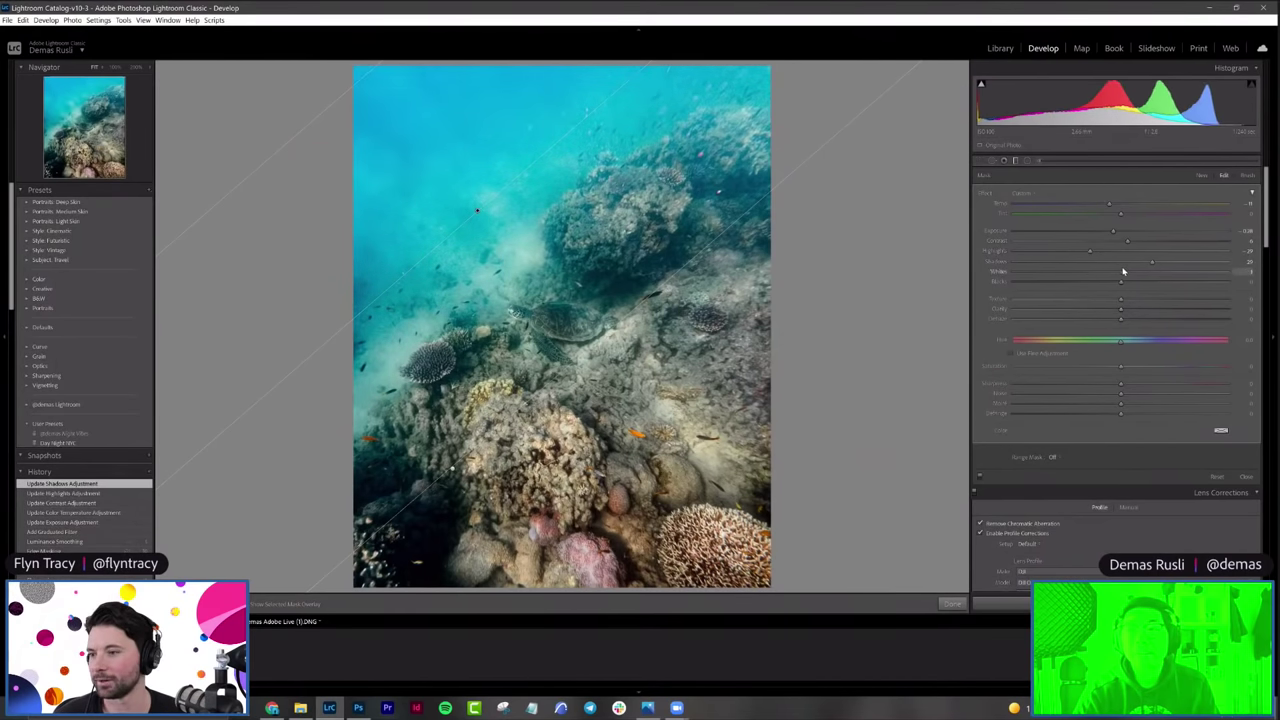
click(1089, 283)
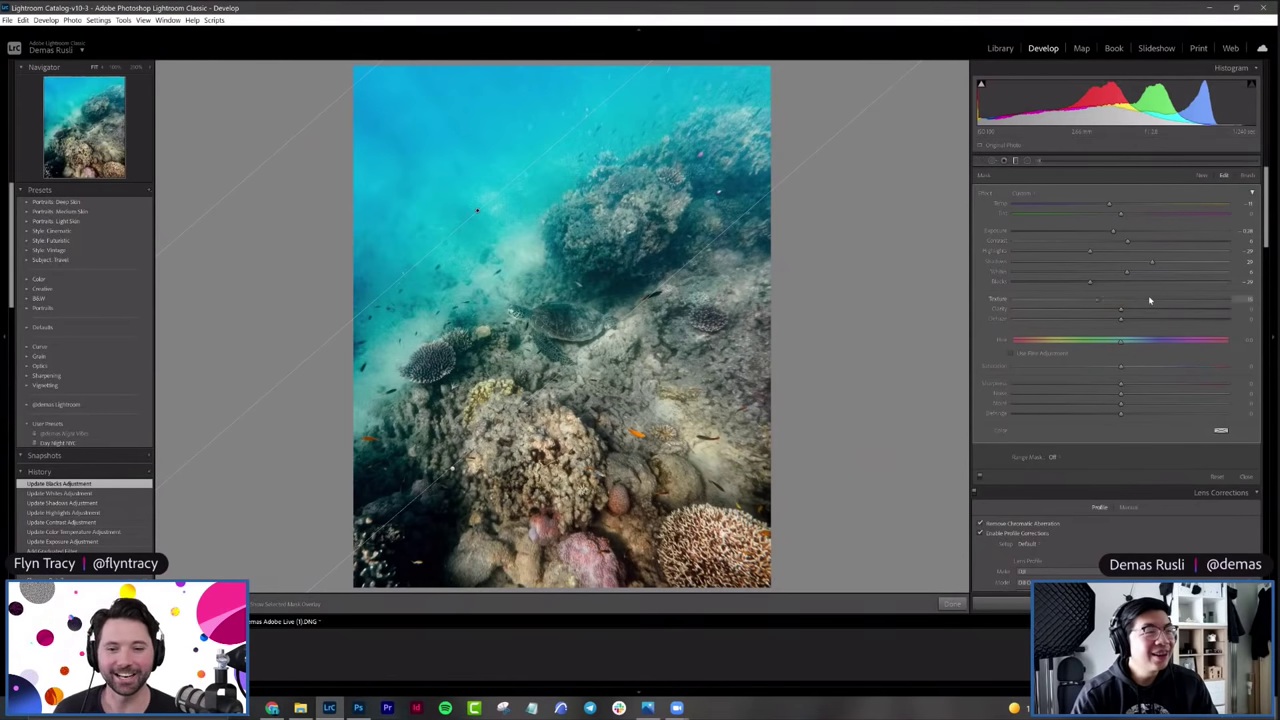
Step: Soften the open-water filter's texture to about -69, and set clarity to 5 and dehaze to 27
mouse_move(1068, 298)
mouse_down()
mouse_move(1037, 301)
mouse_move(1071, 316)
mouse_up()
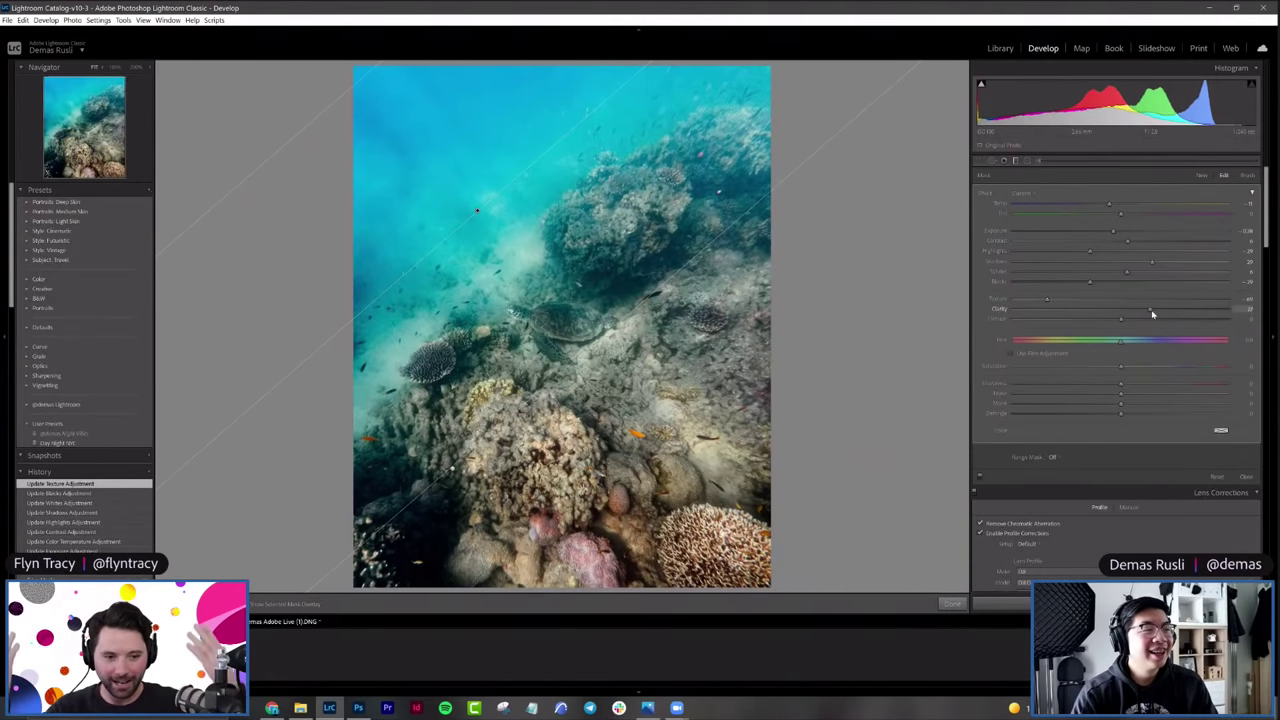
click(1121, 314)
mouse_move(1121, 314)
mouse_down()
mouse_move(1063, 315)
mouse_move(1127, 315)
mouse_up()
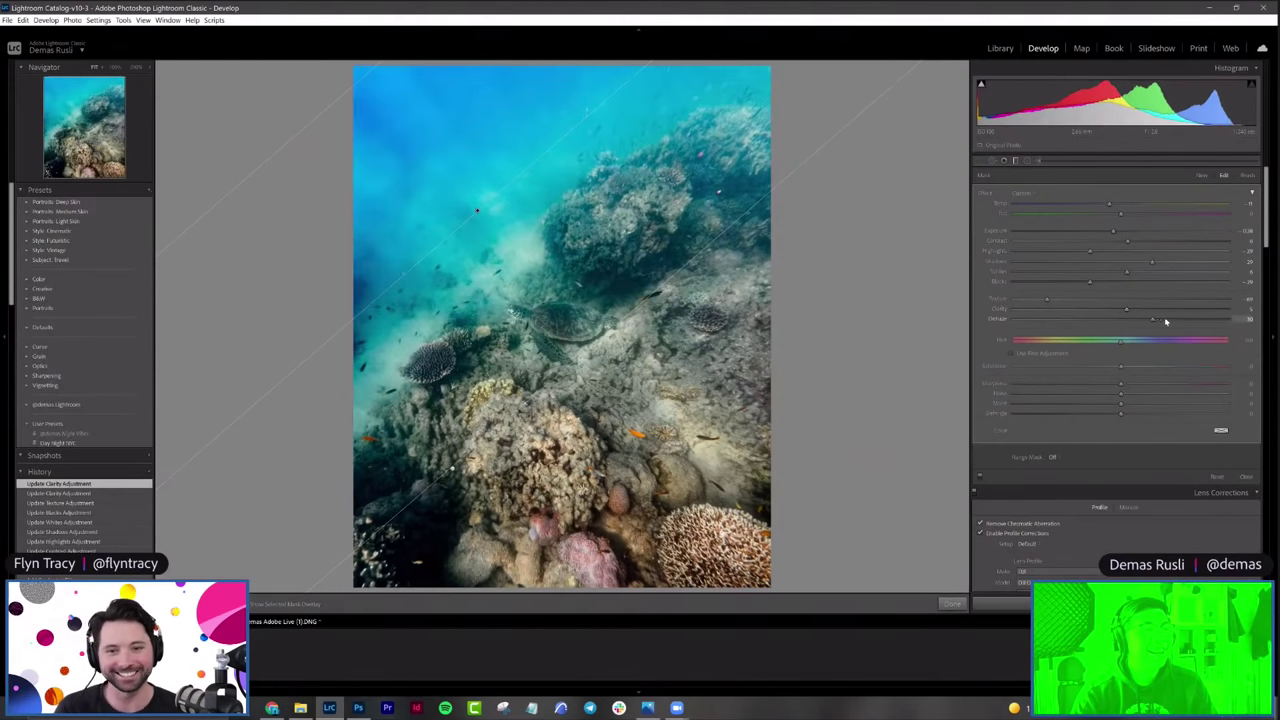
drag(1165, 321, 1145, 325)
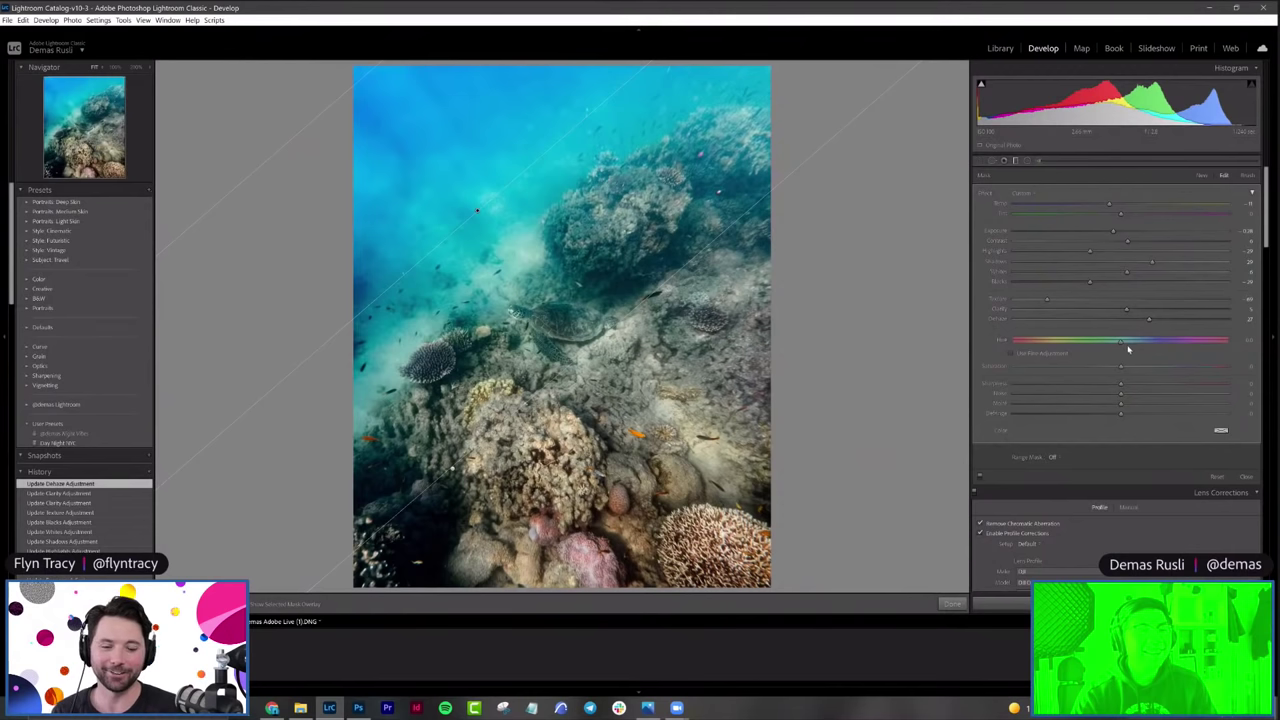
Step: Set the filter's saturation to 17 and contrast to 10, shift it slightly cooler, greener and darker, and finish editing it
drag(1113, 345, 1121, 344)
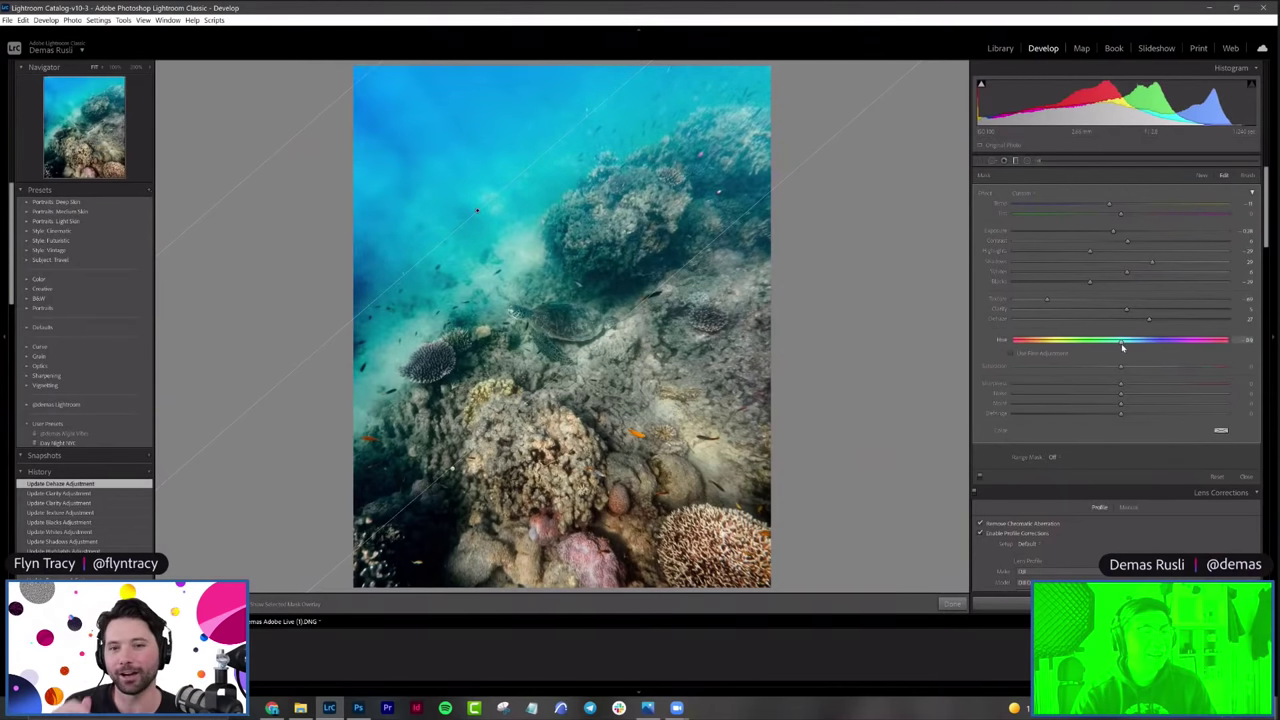
click(1175, 368)
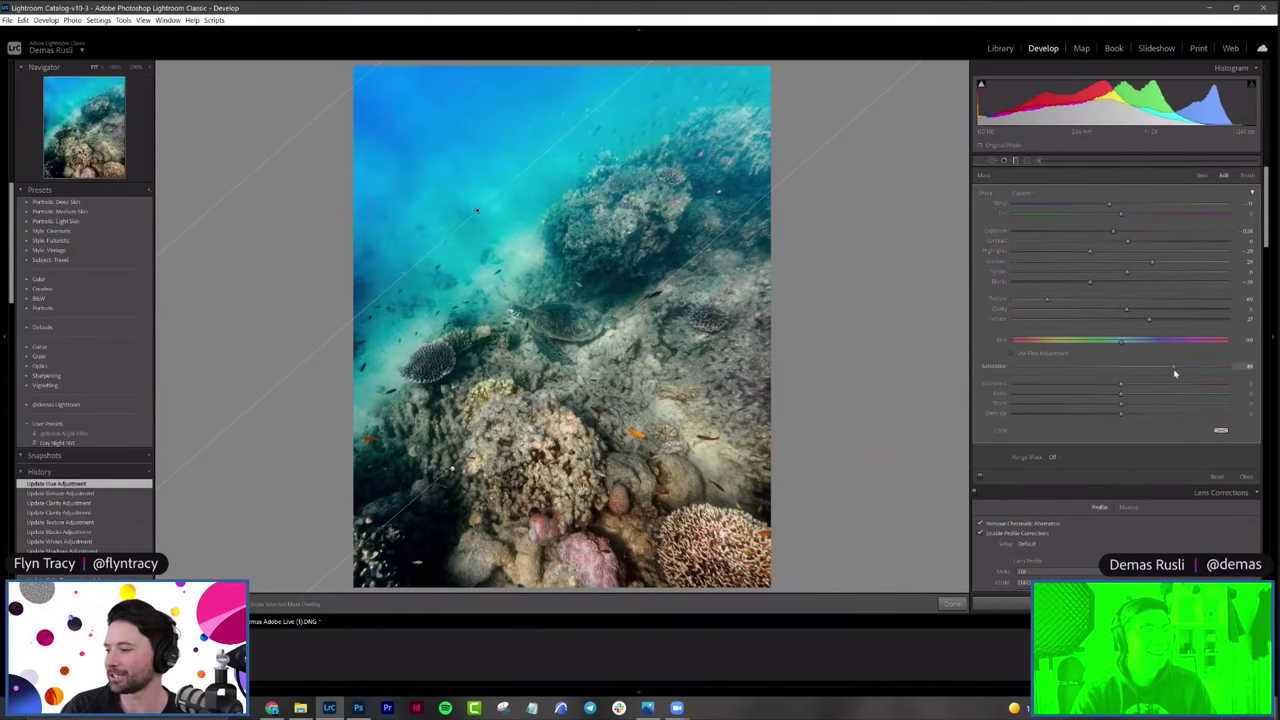
drag(1158, 375, 1138, 366)
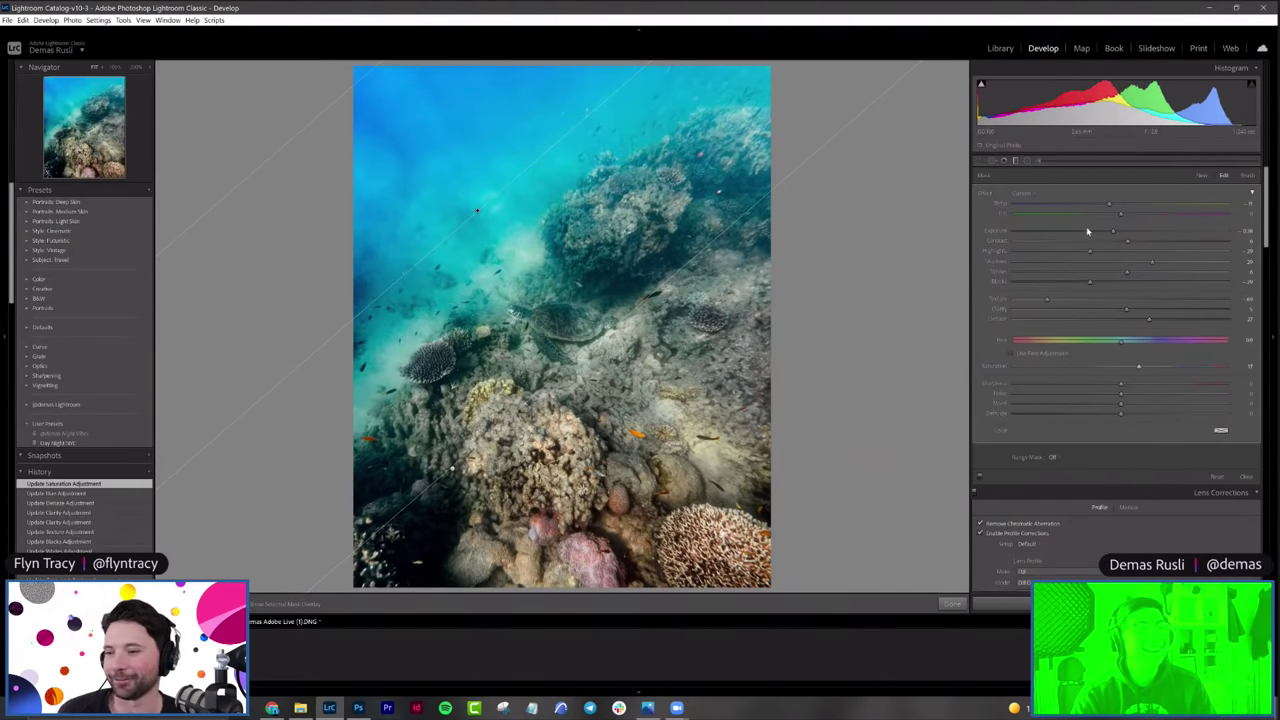
drag(1122, 218, 1131, 243)
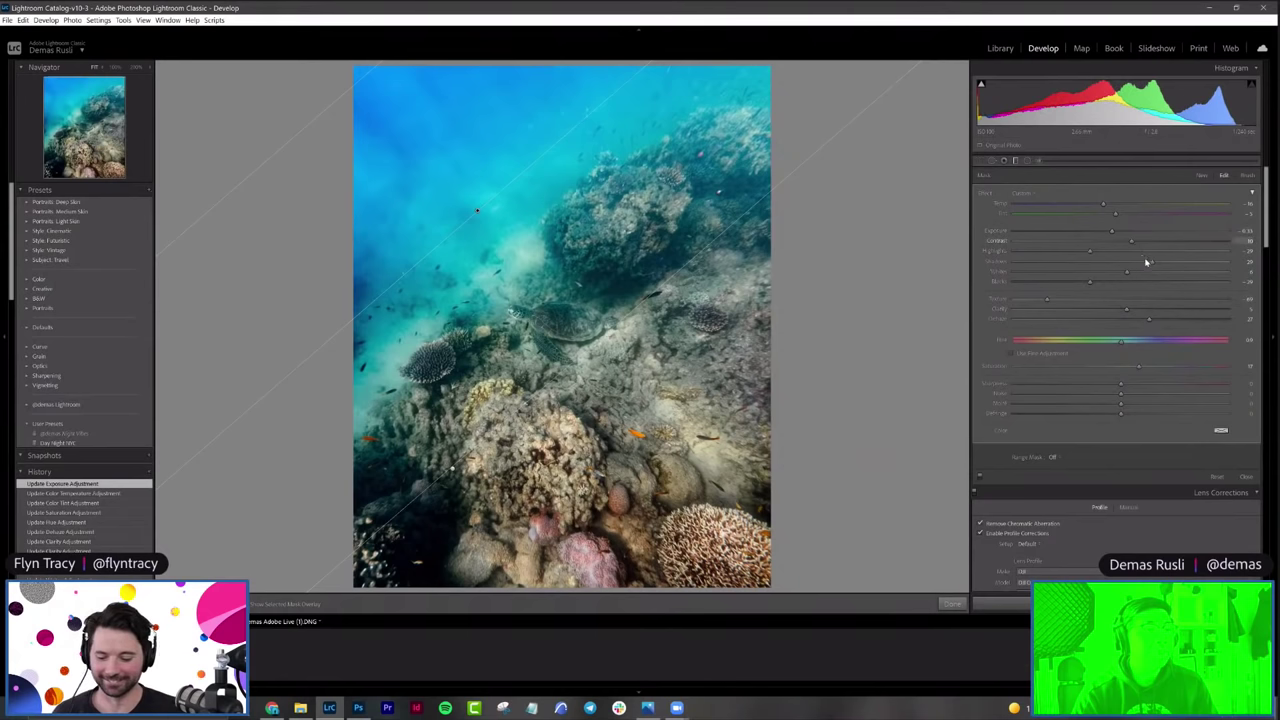
click(952, 603)
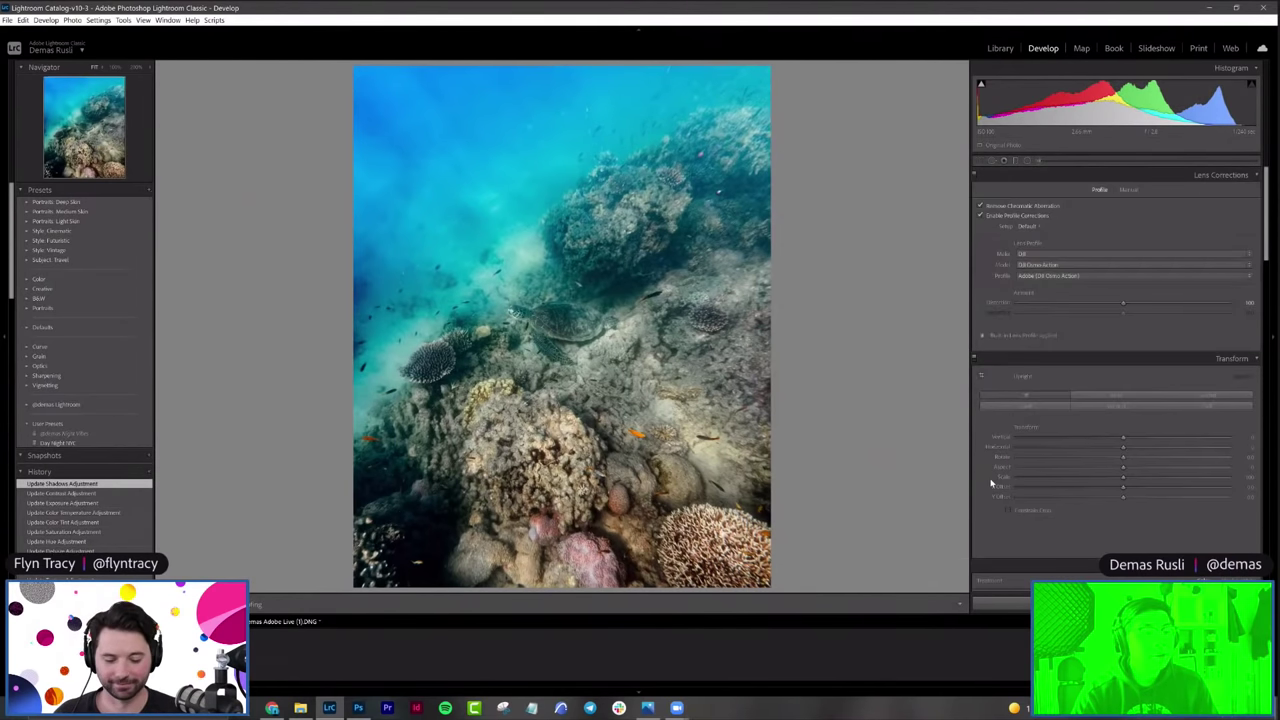
Step: Compare the edited reef photo with its original before version several times
key(backslash)
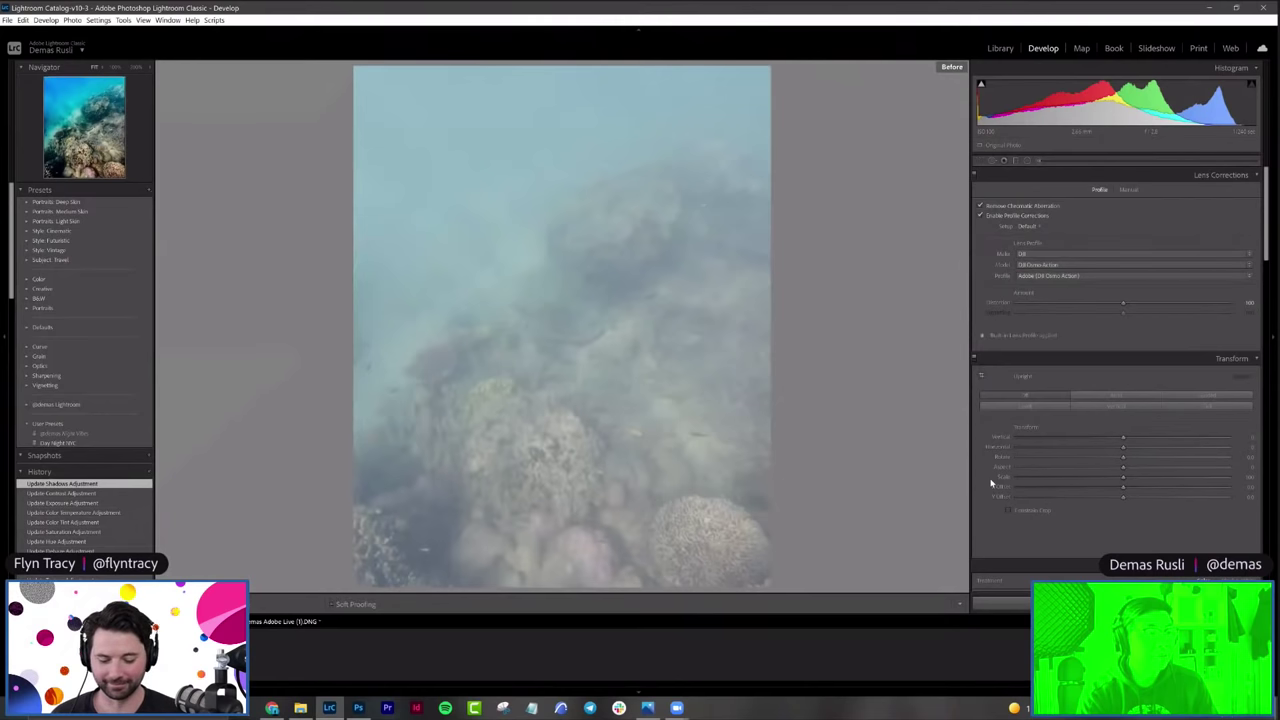
key(backslash)
key(backslash)
key(backslash)
key(backslash)
key(backslash)
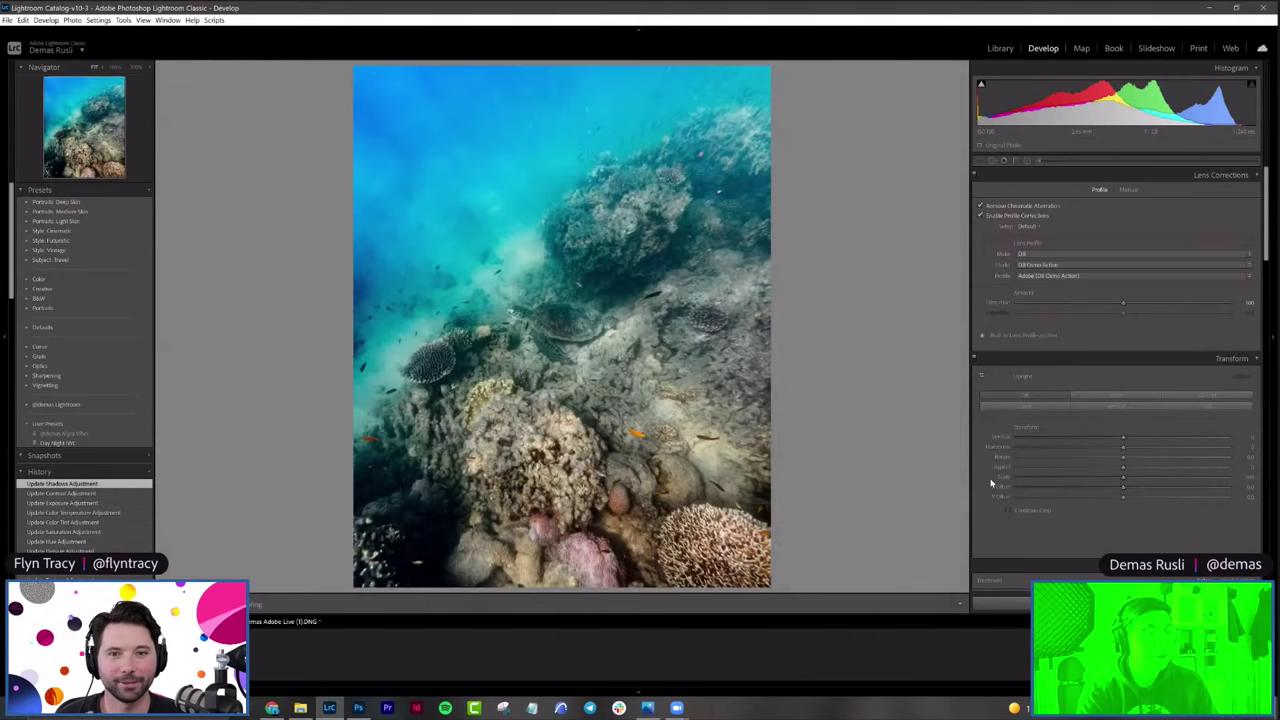
key(backslash)
key(backslash)
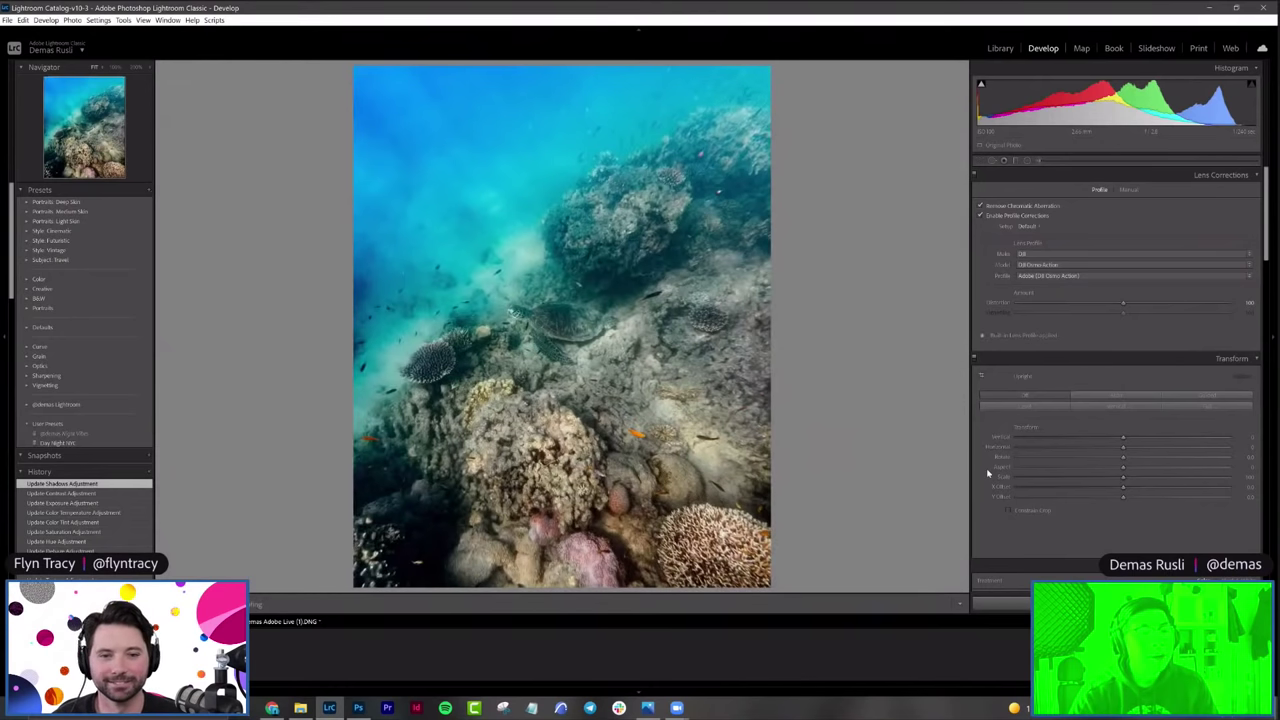
Step: Add a post-crop vignette with amount -20, midpoint 25, roundness +100 and feather 100
scroll(991, 478, up, 10)
scroll(992, 474, down, 10)
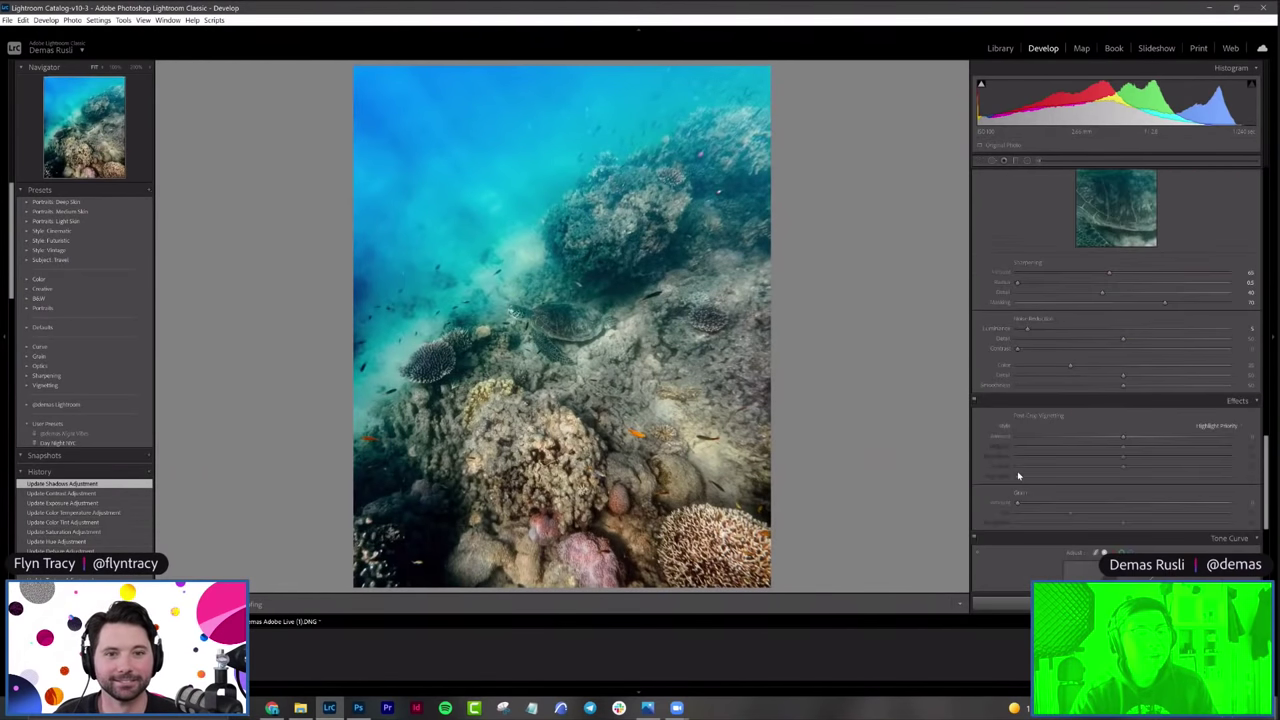
scroll(1001, 477, down, 3)
drag(1124, 331, 1229, 356)
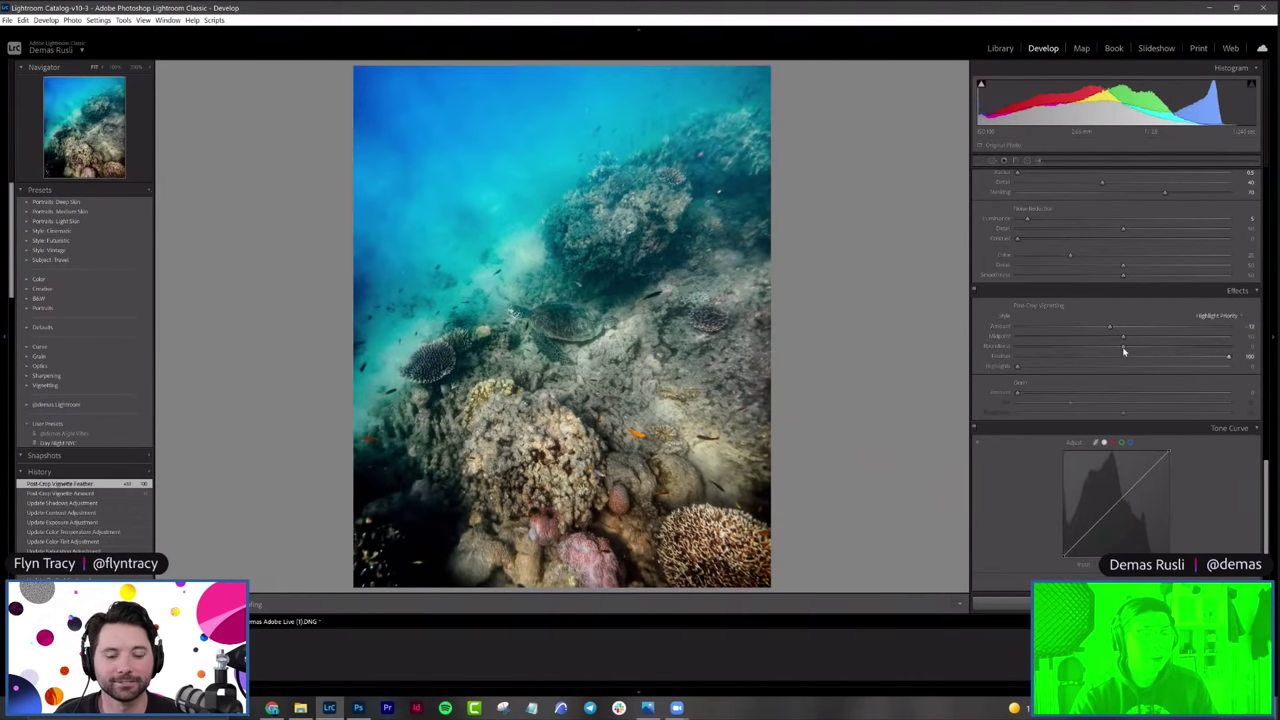
drag(1125, 348, 1229, 346)
mouse_move(1117, 340)
mouse_down()
mouse_move(1046, 340)
mouse_move(1103, 326)
mouse_up()
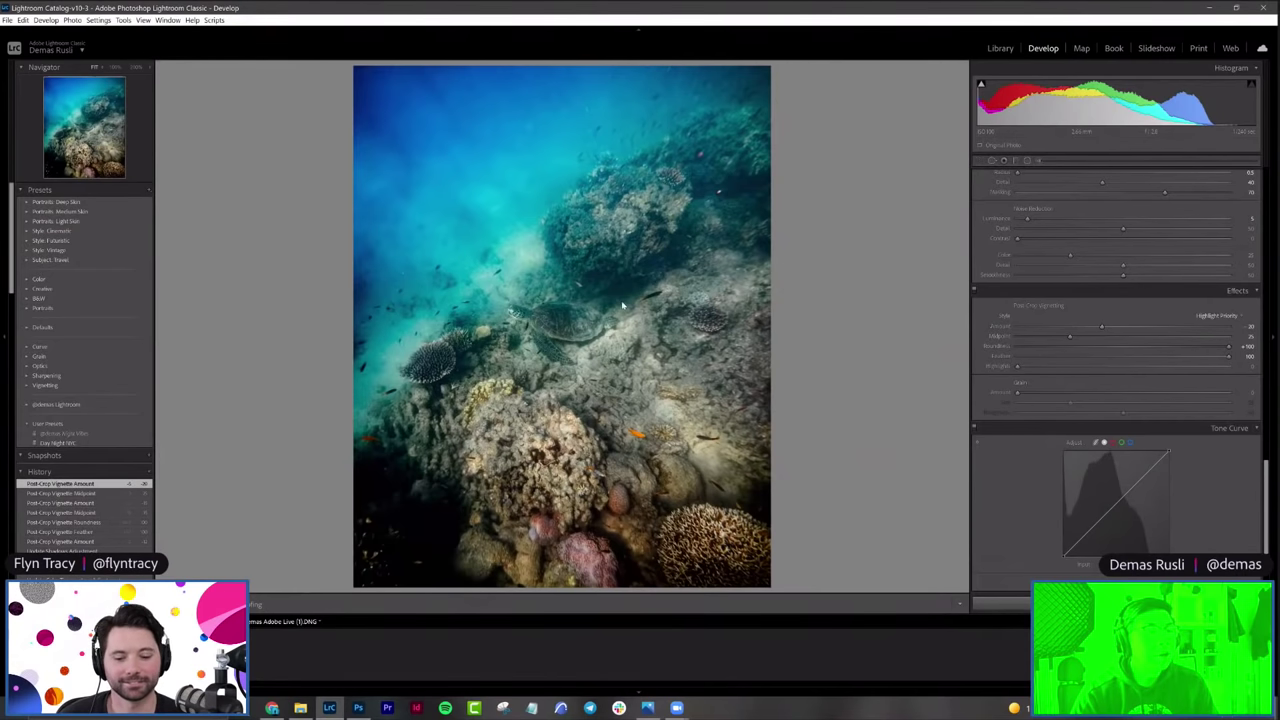
Step: Add an oval radial filter around the turtle and invert it so the adjustment applies inside
click(1027, 161)
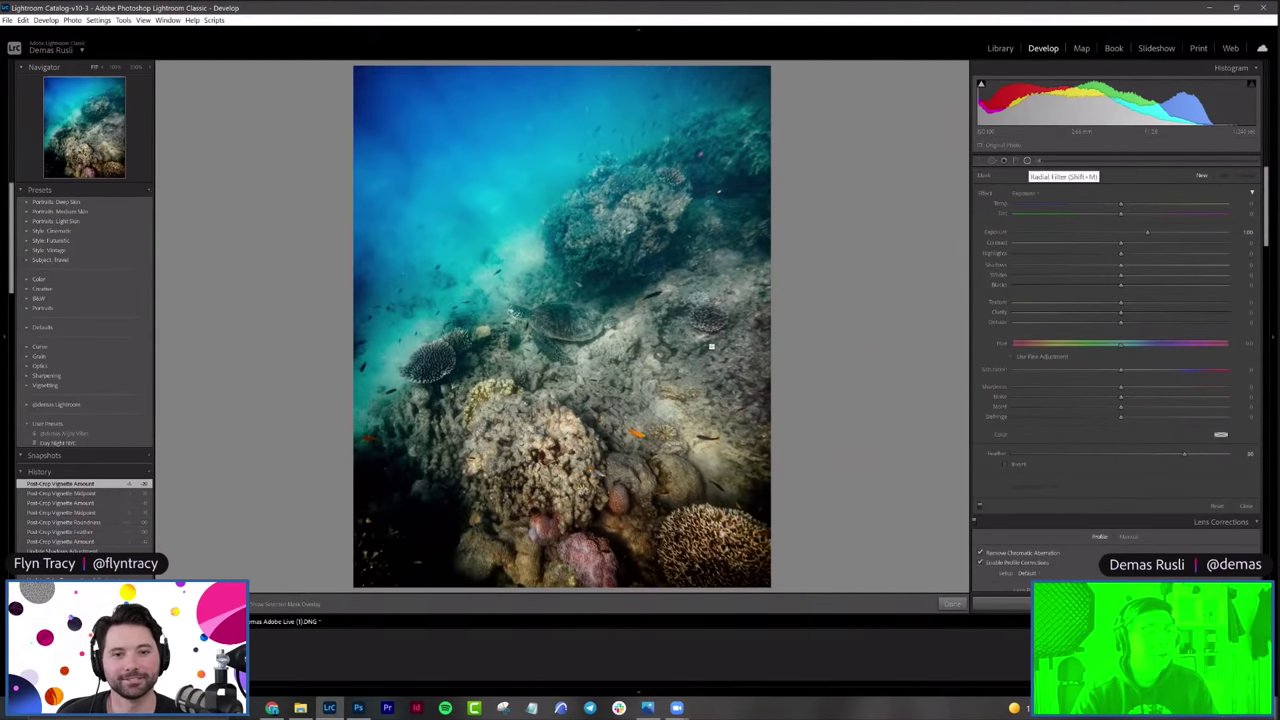
drag(565, 322, 645, 381)
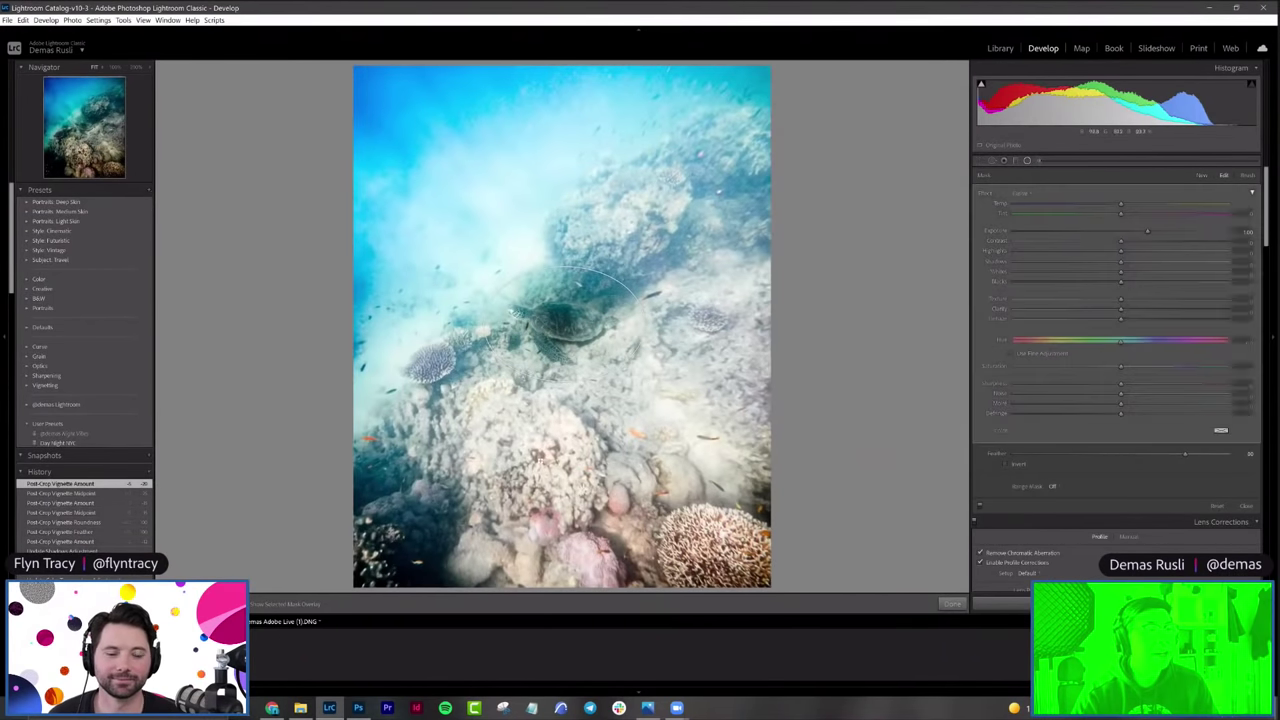
click(1006, 464)
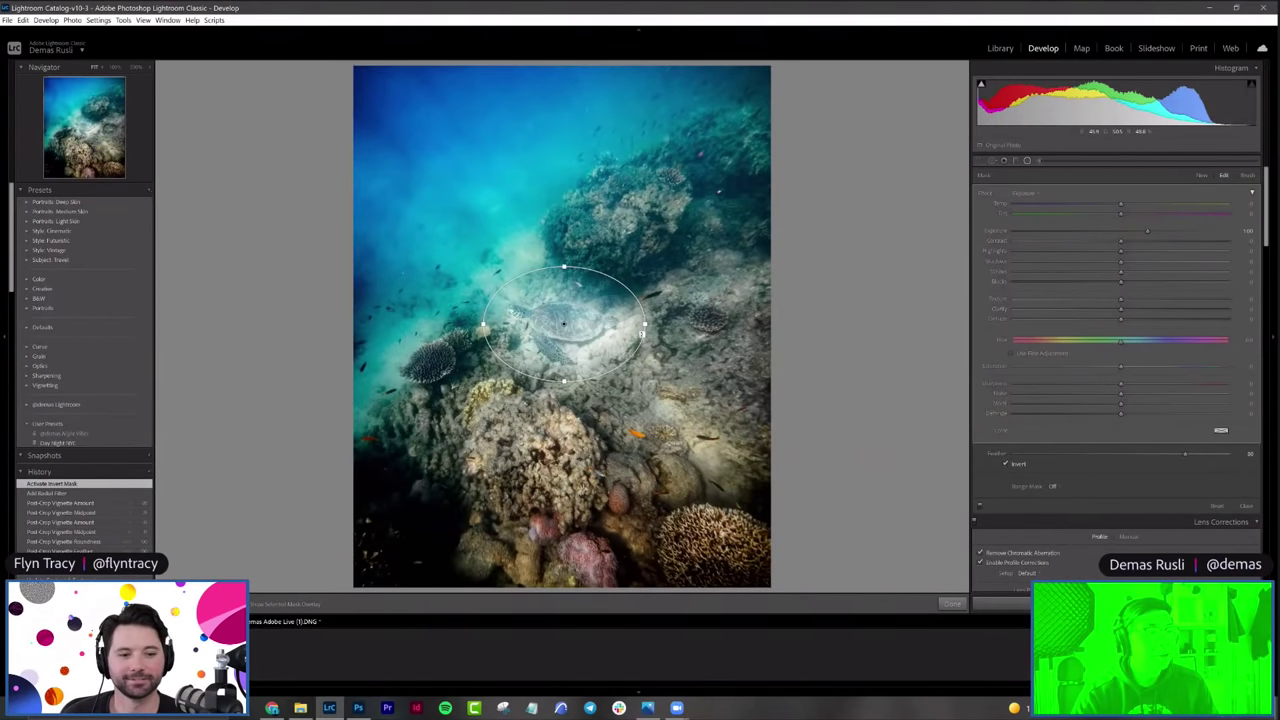
click(563, 326)
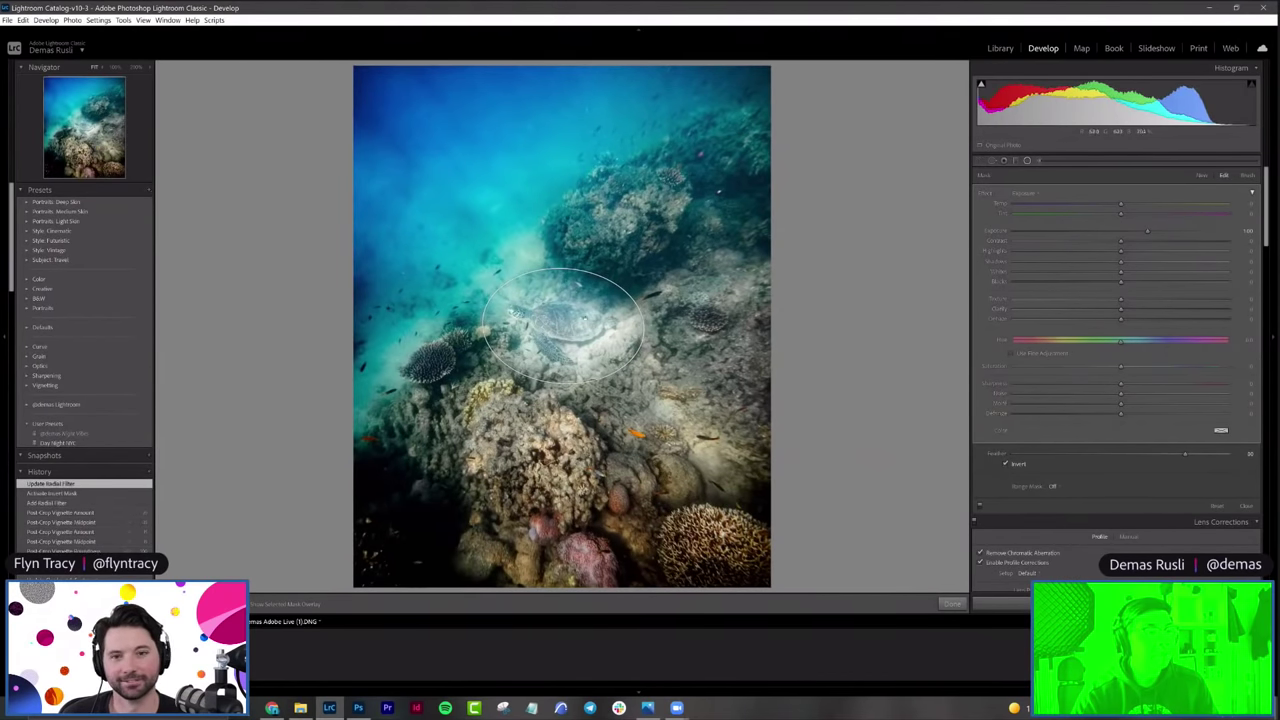
Step: Set the turtle filter's exposure to about 0.2, contrast to 34, highlights to 6, shadows to 11 and whites to 5
drag(1117, 237, 1100, 263)
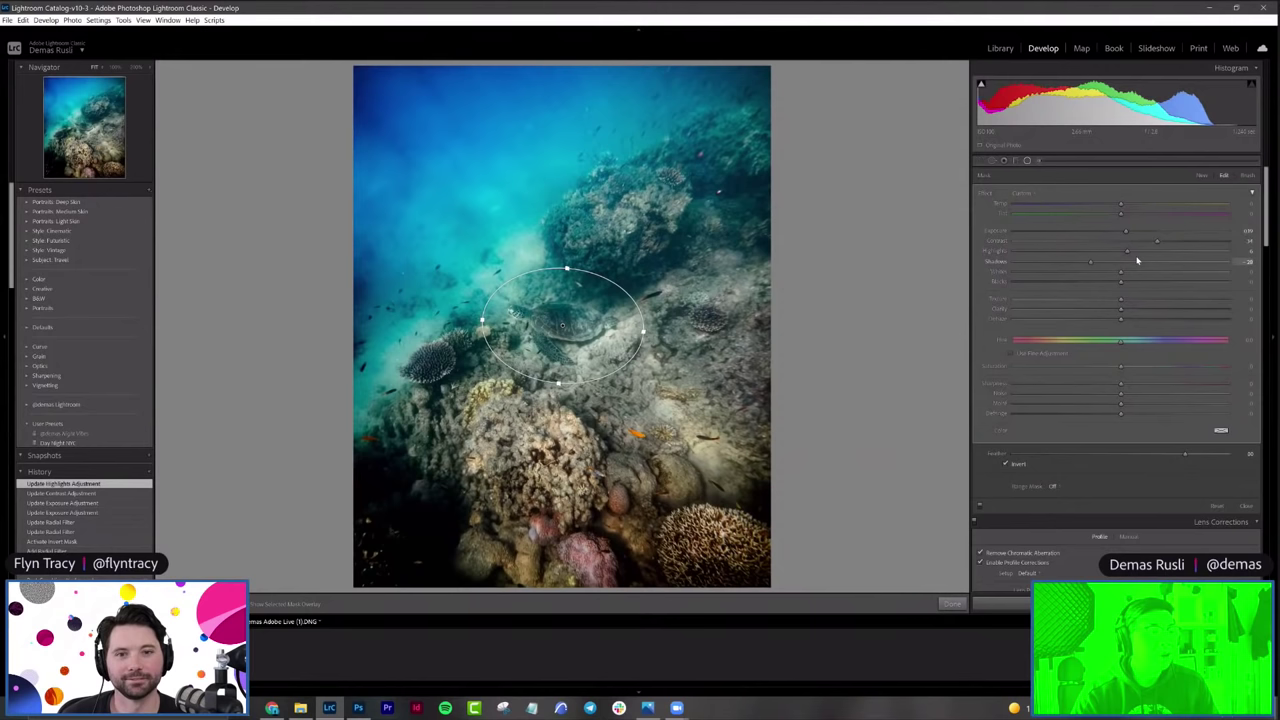
drag(1121, 275, 1119, 284)
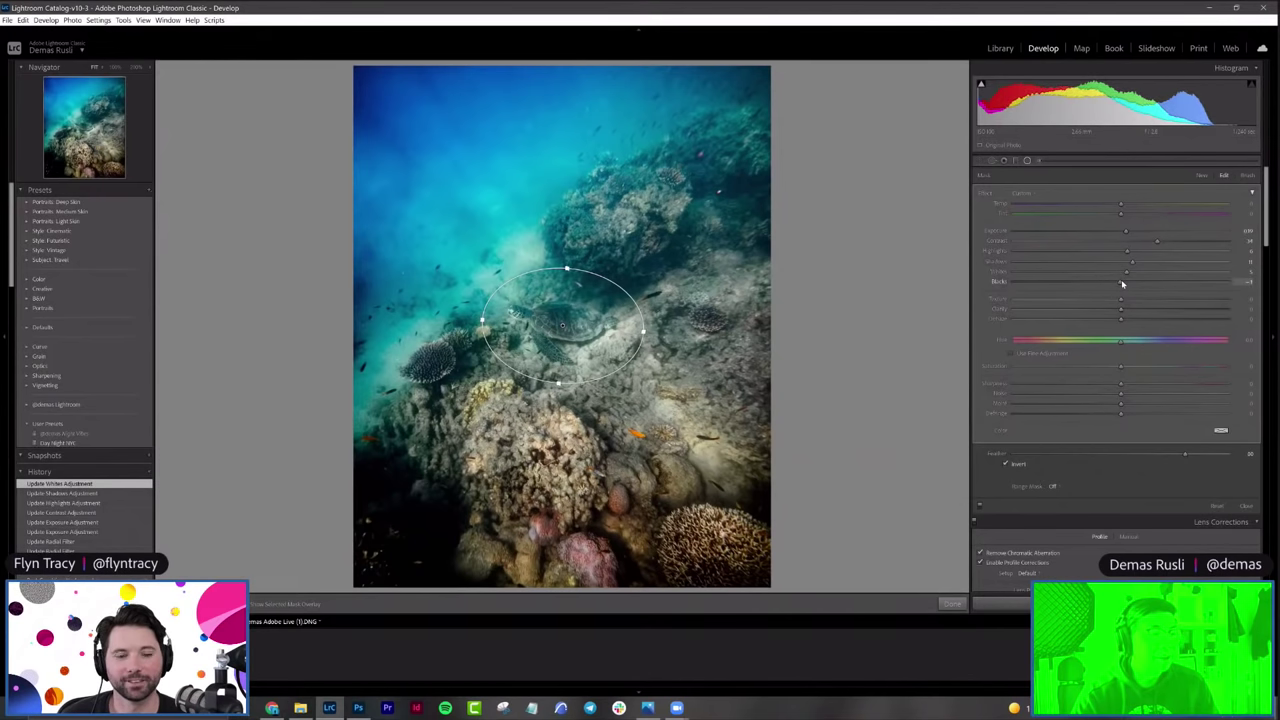
Step: Warm the turtle filter slightly toward magenta, raise texture to about 30 and clarity to about 14, and nudge the oval over the turtle
drag(1111, 206, 1125, 214)
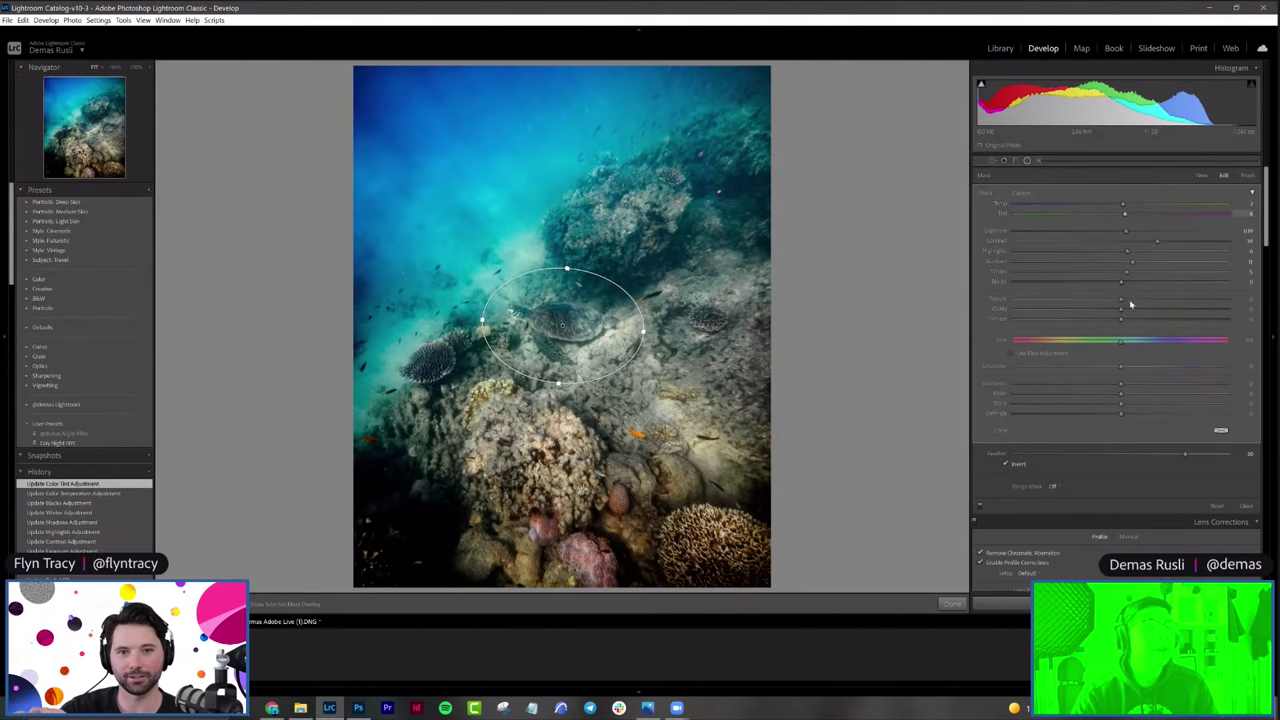
mouse_move(1118, 300)
mouse_down()
mouse_move(1154, 305)
mouse_move(1135, 309)
mouse_up()
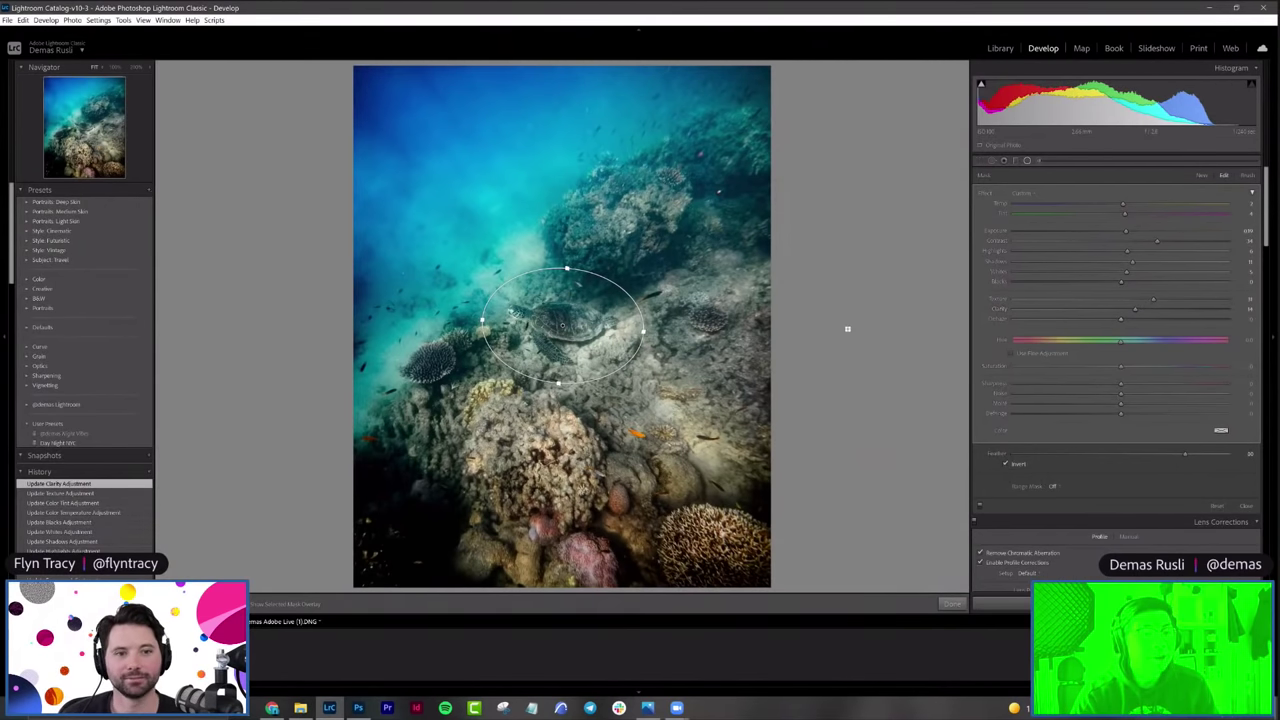
drag(563, 330, 561, 332)
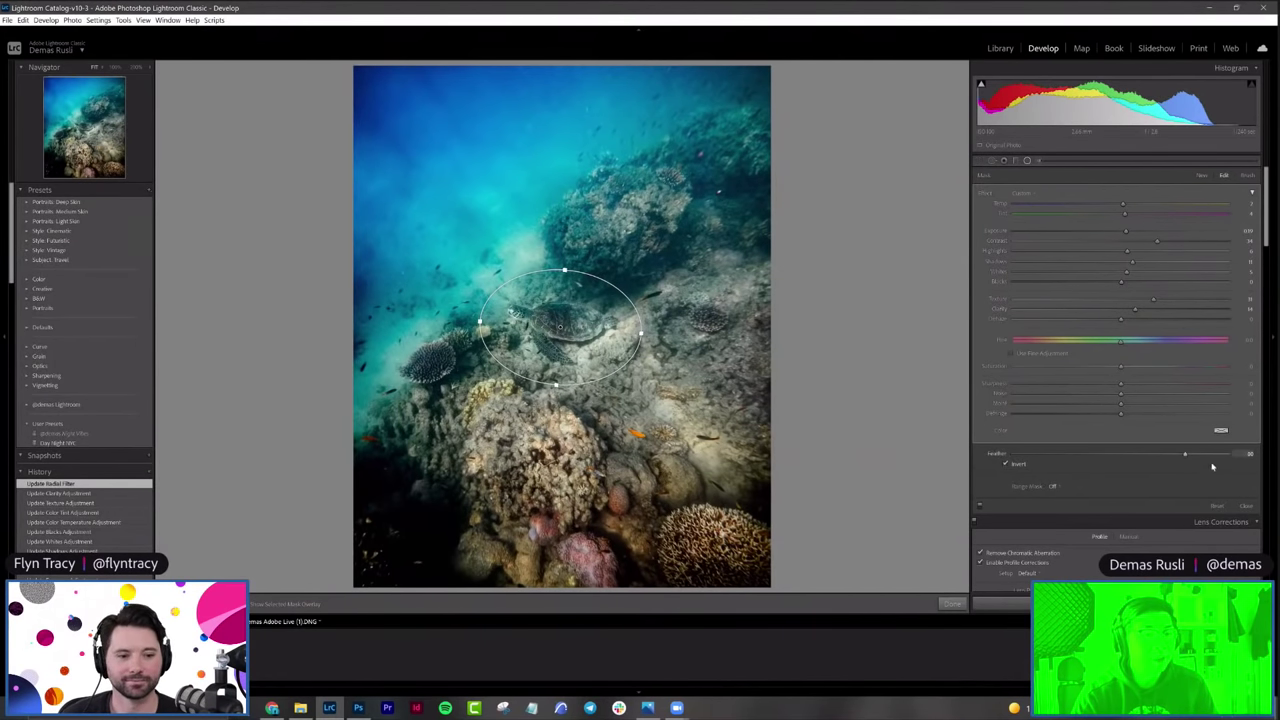
Step: Try a feather of 0 on the turtle's radial filter, and restore the feather to 80
click(1012, 454)
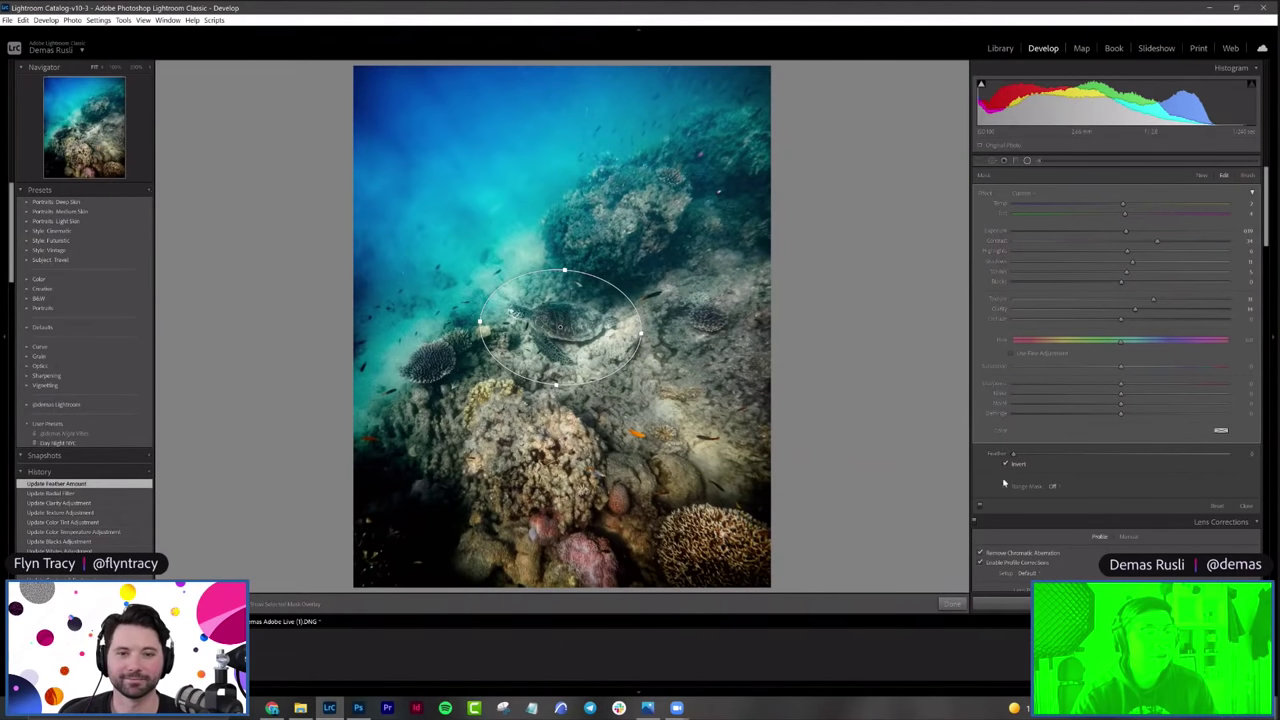
click(952, 605)
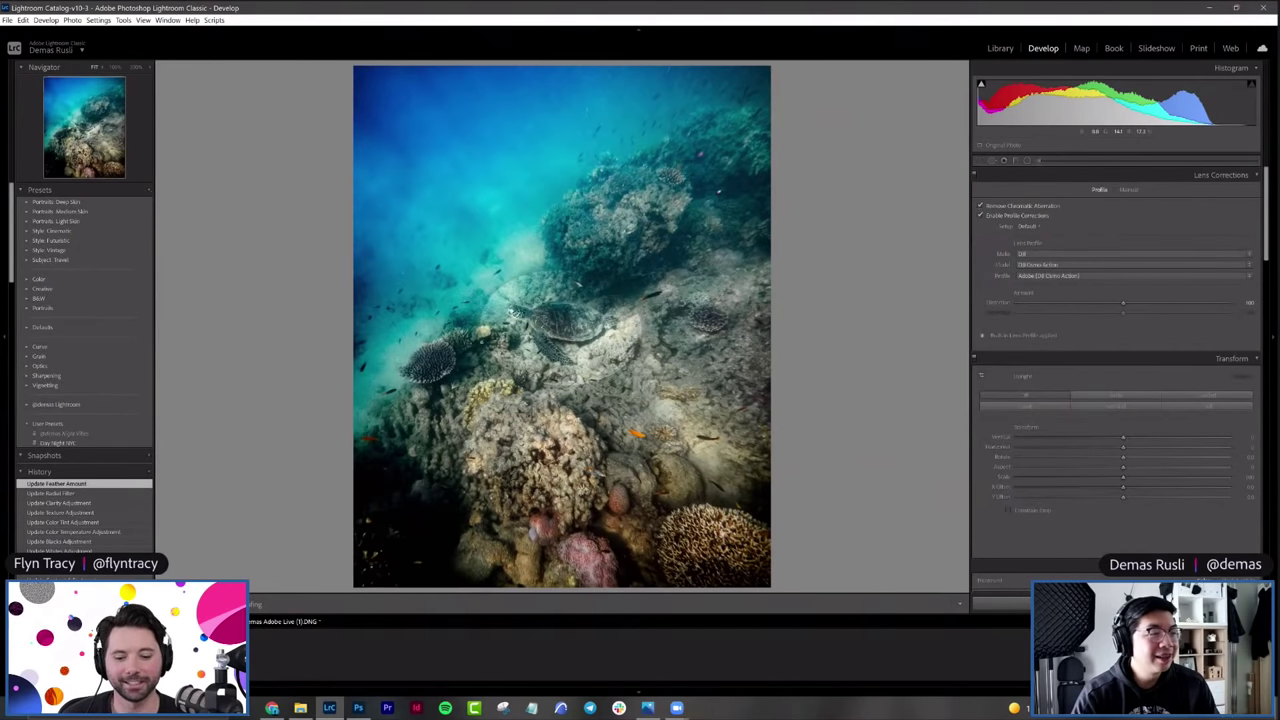
click(1028, 161)
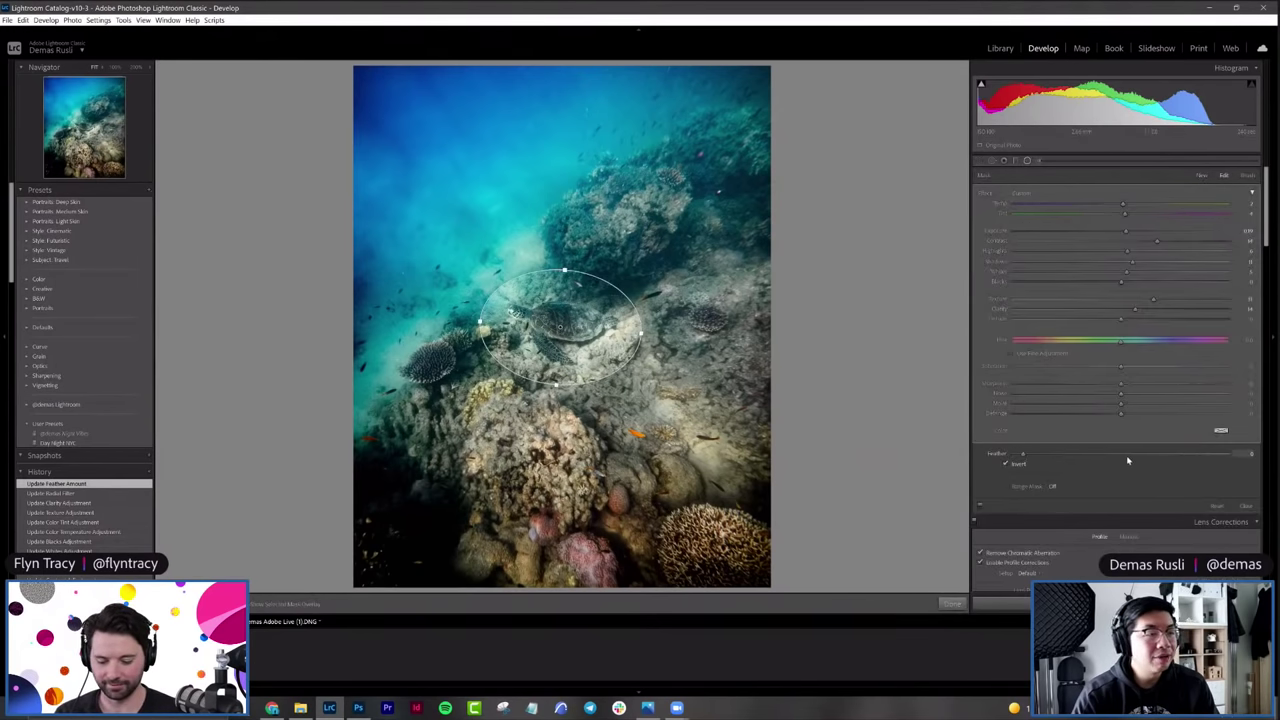
drag(1163, 460, 1178, 458)
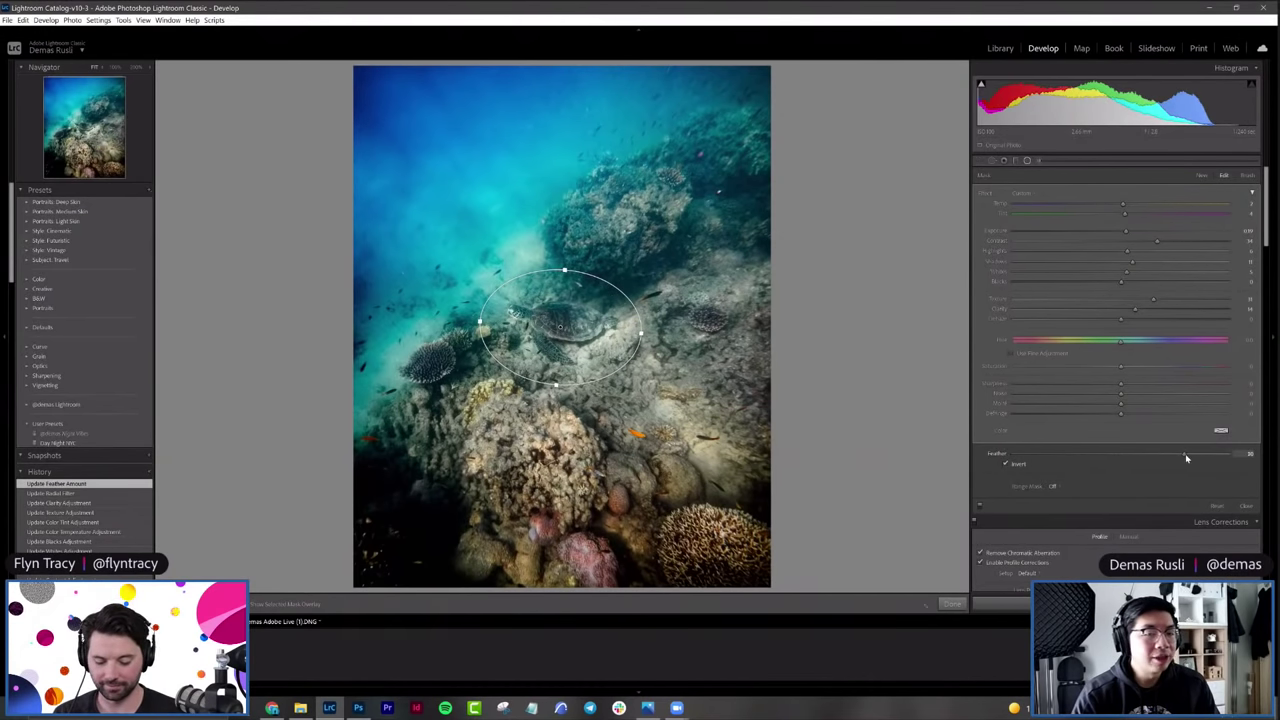
Step: Fine-tune the hue of the turtle's radial filter and finish editing it
mouse_move(1120, 341)
mouse_down()
mouse_move(1150, 341)
mouse_move(1106, 343)
mouse_move(1120, 342)
mouse_up()
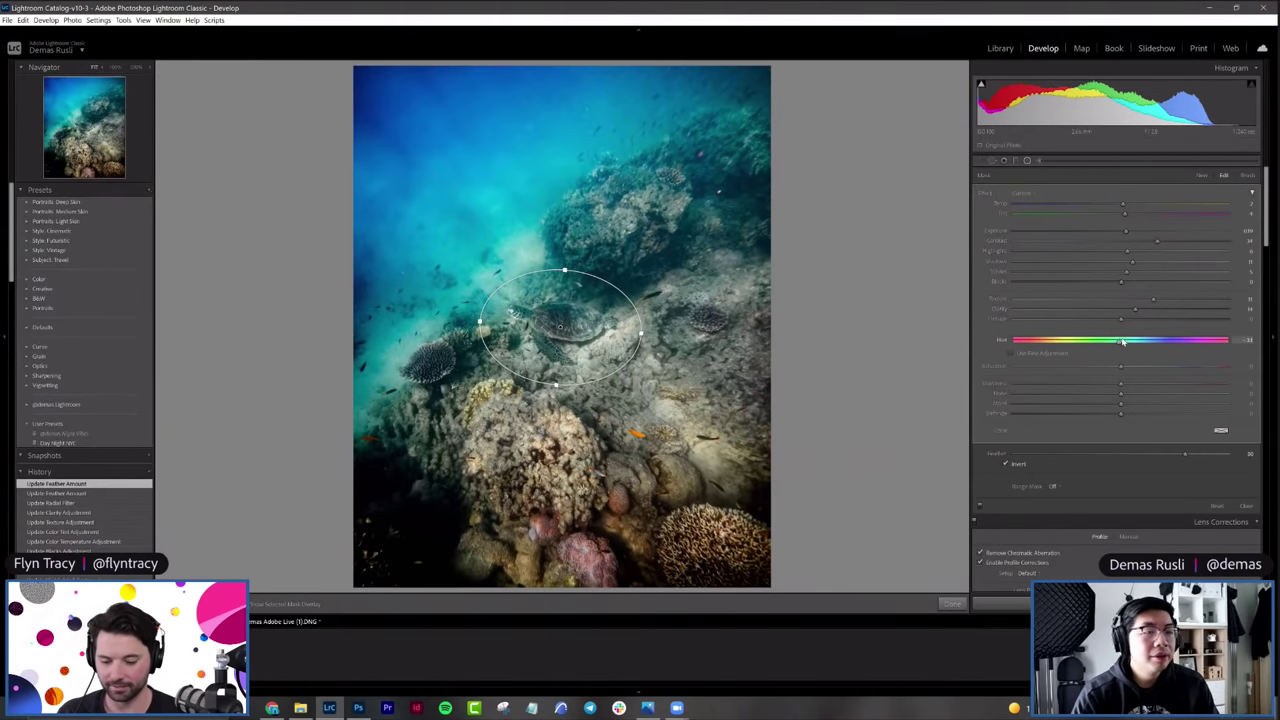
click(947, 604)
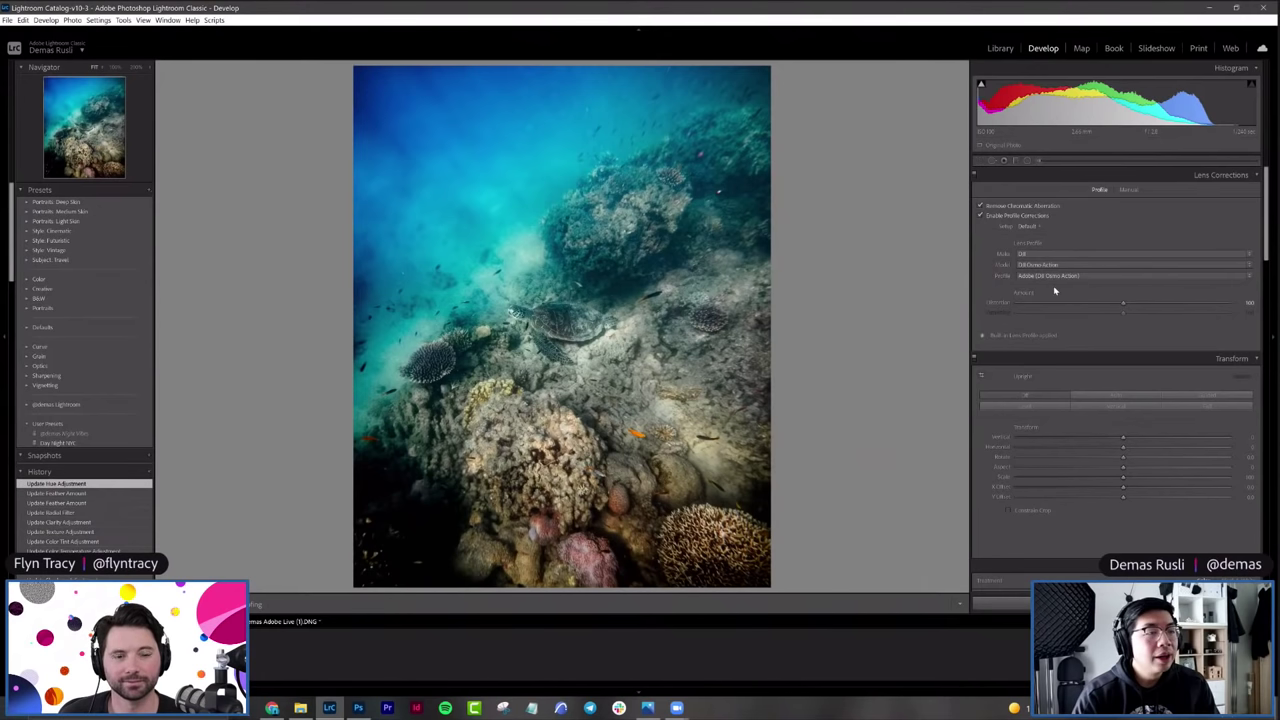
Step: Add a diagonal graduated filter over the photo's upper-right corner with highlights 11, shadows -11, whites 4, blacks -9, slightly warmer and tinted toward green
click(1013, 163)
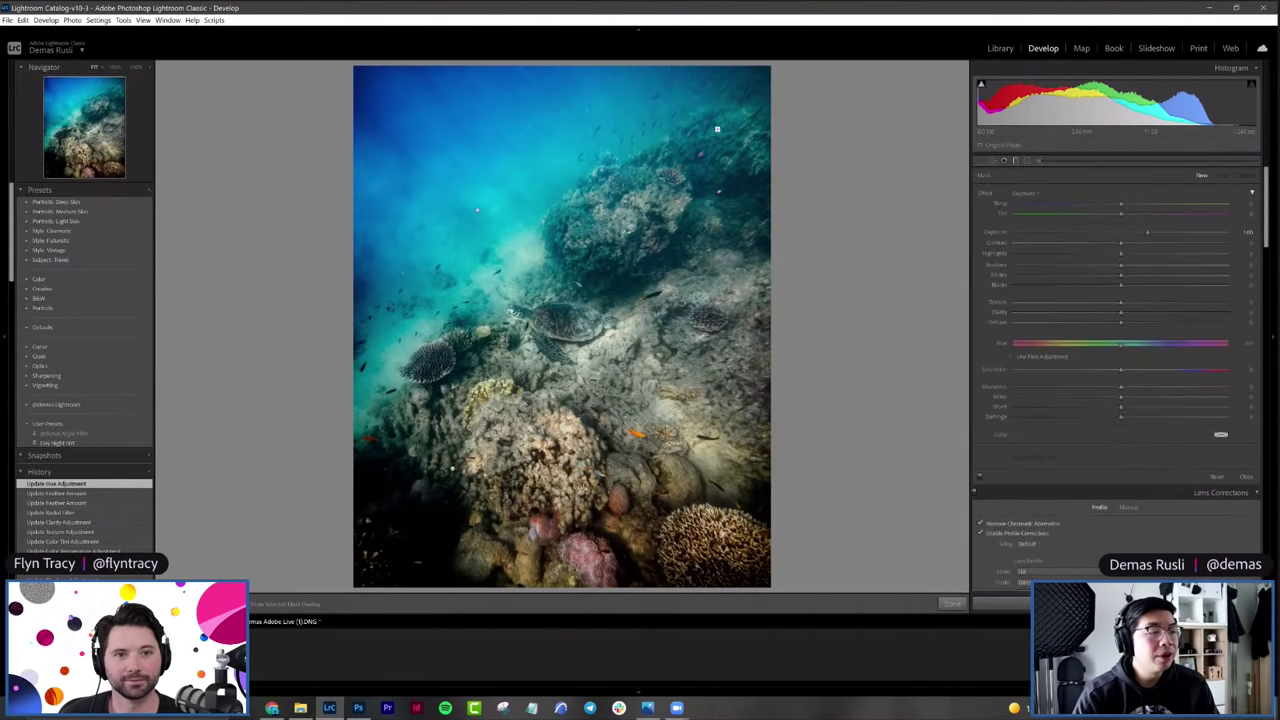
drag(770, 67, 684, 157)
drag(1112, 234, 1109, 283)
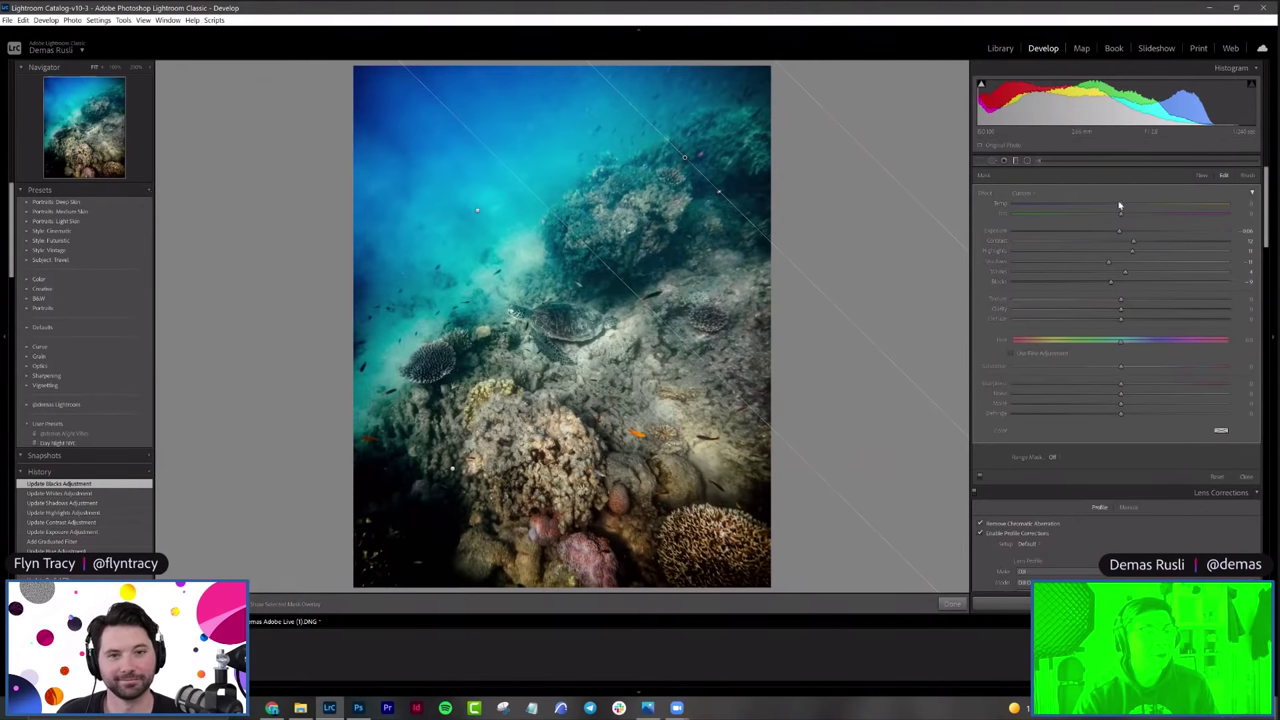
drag(1132, 206, 1122, 215)
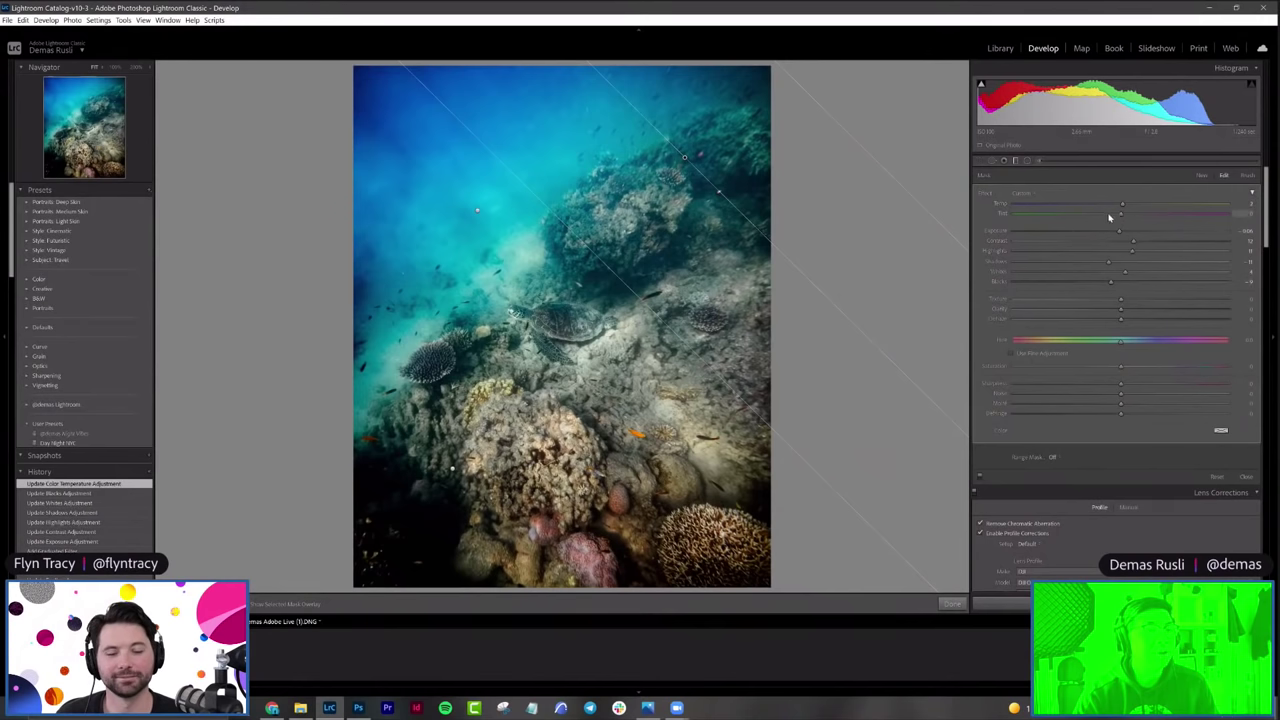
drag(1119, 216, 1117, 216)
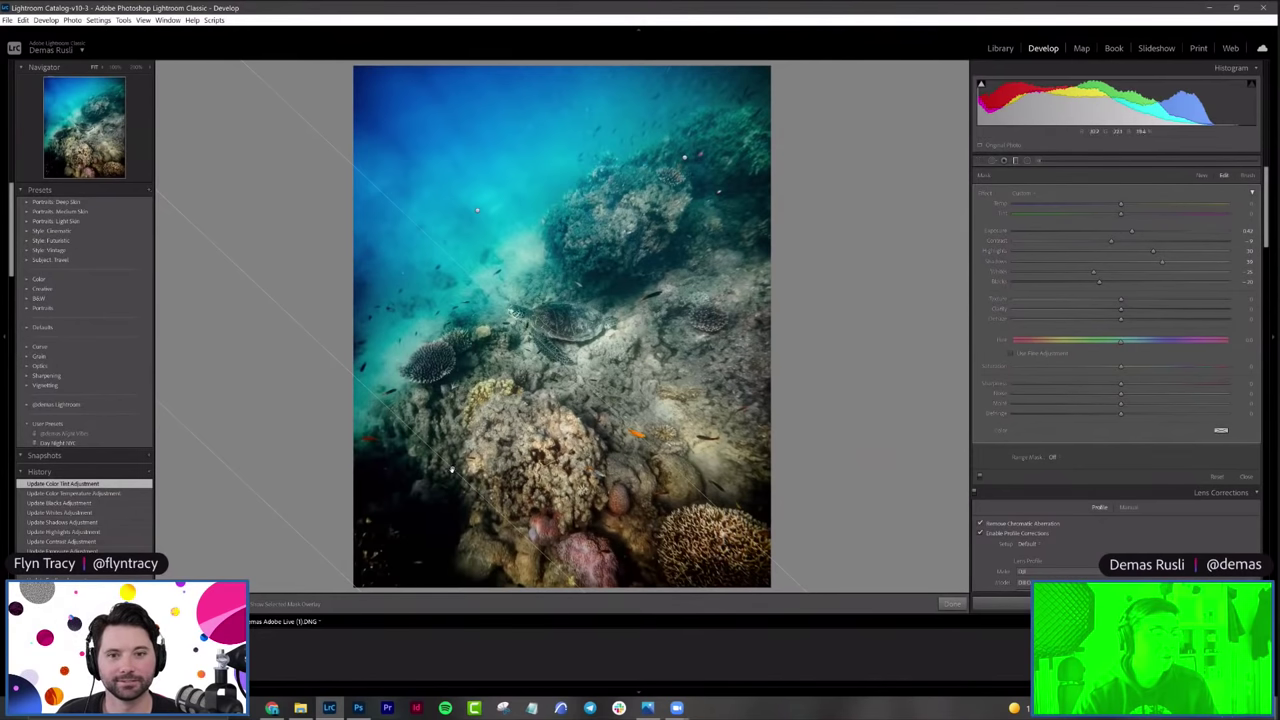
Step: Shift the lower-left graduated filter slightly and brighten it with exposure about 1.2 and shadows 70
drag(430, 576, 430, 566)
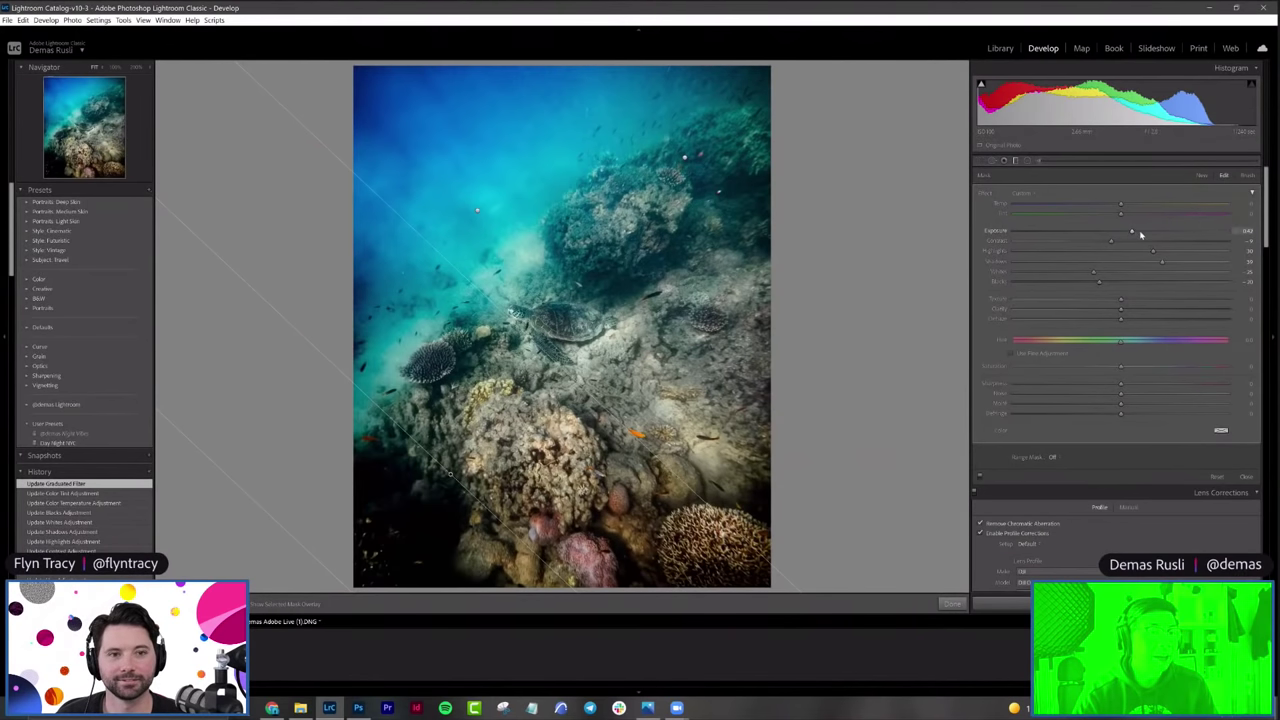
drag(1140, 234, 1146, 234)
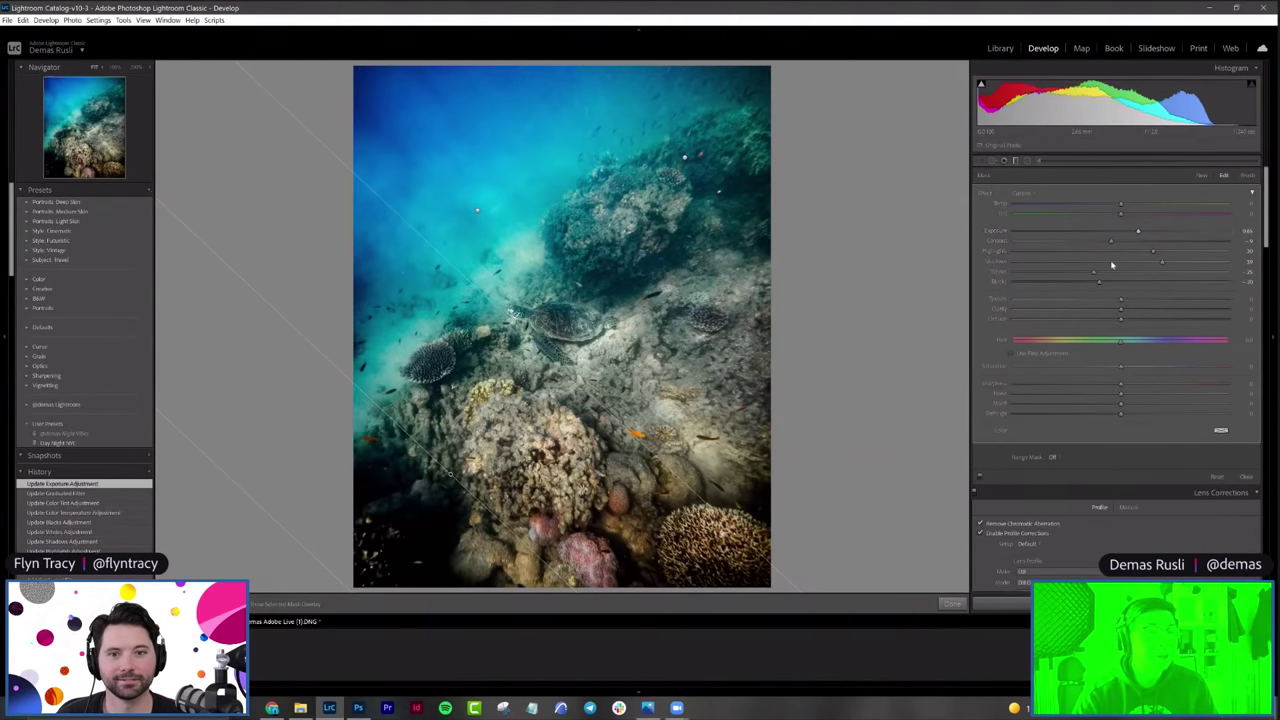
drag(1160, 263, 1196, 265)
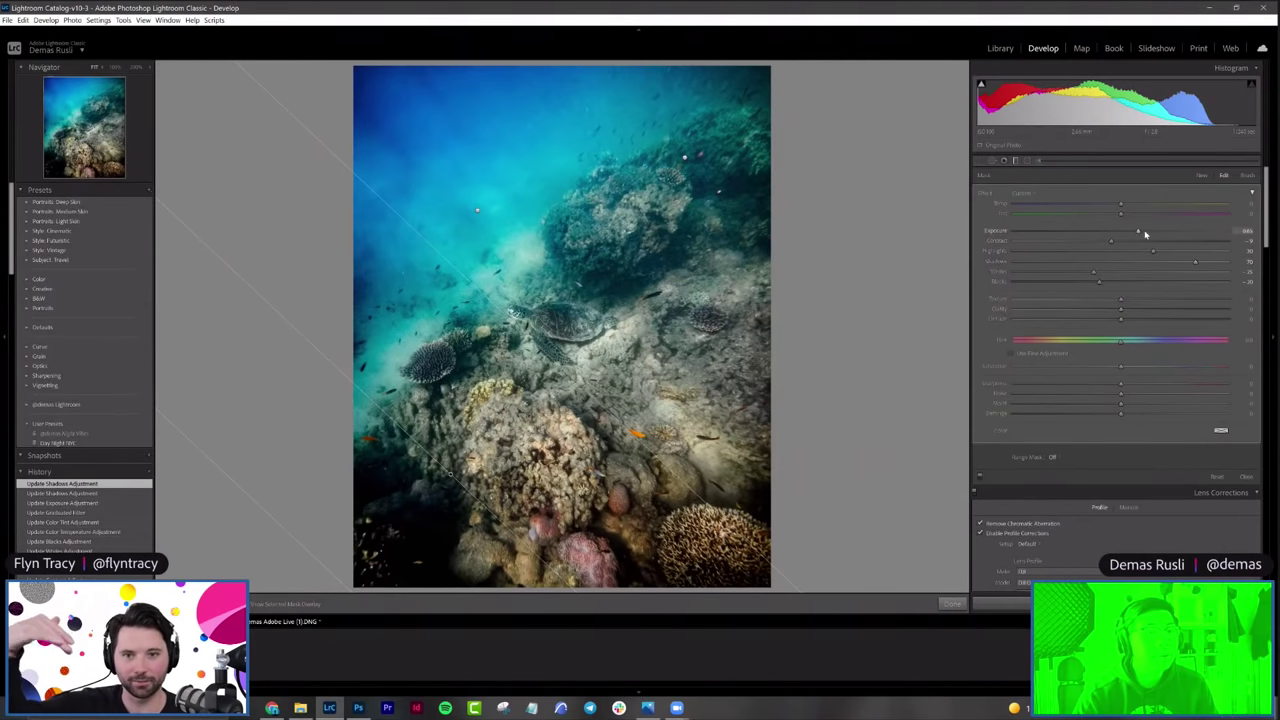
drag(1139, 233, 1147, 232)
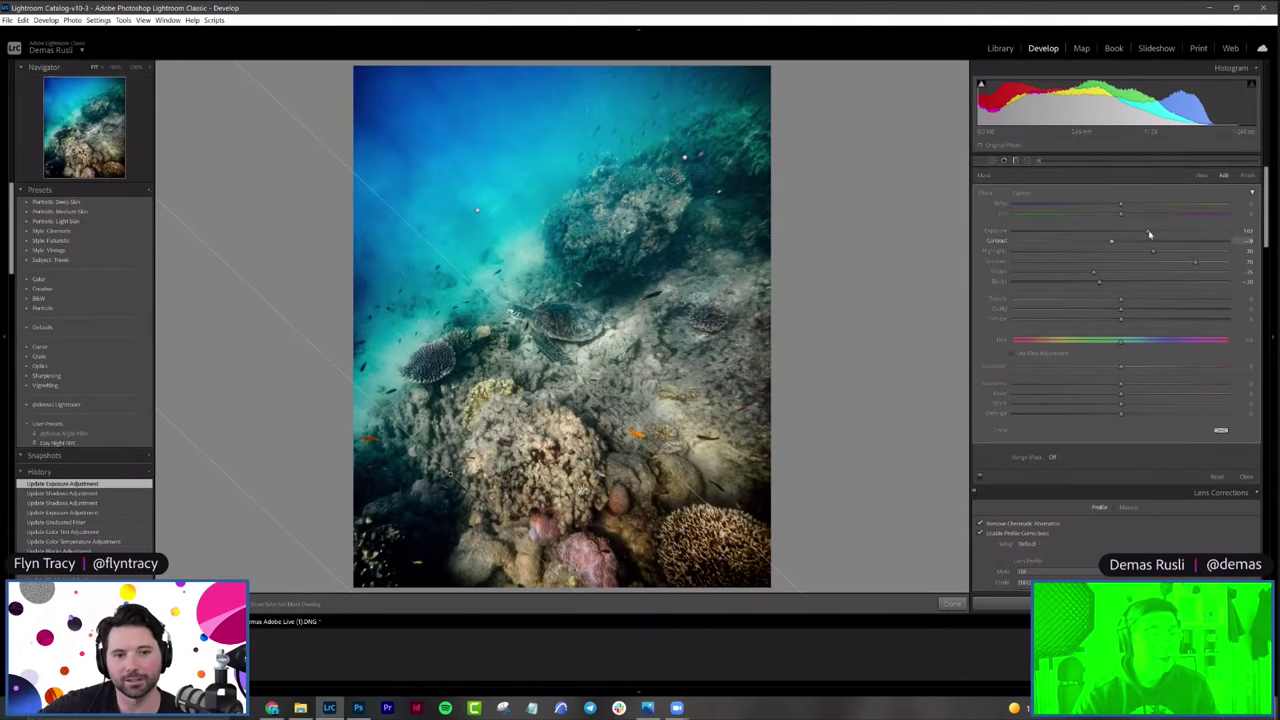
click(1111, 244)
drag(1147, 232, 1153, 232)
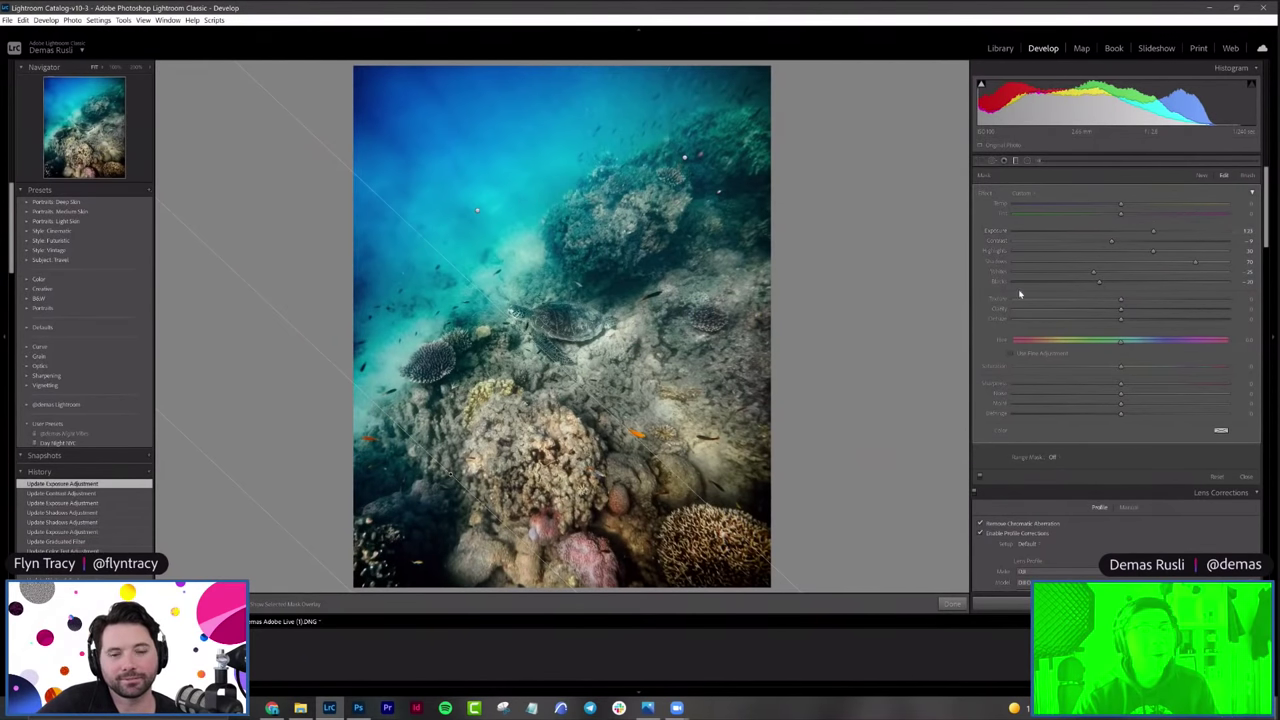
Step: Darken the upper-right graduated filter to an exposure of about -0.47 and move it slightly toward the photo's center
click(683, 158)
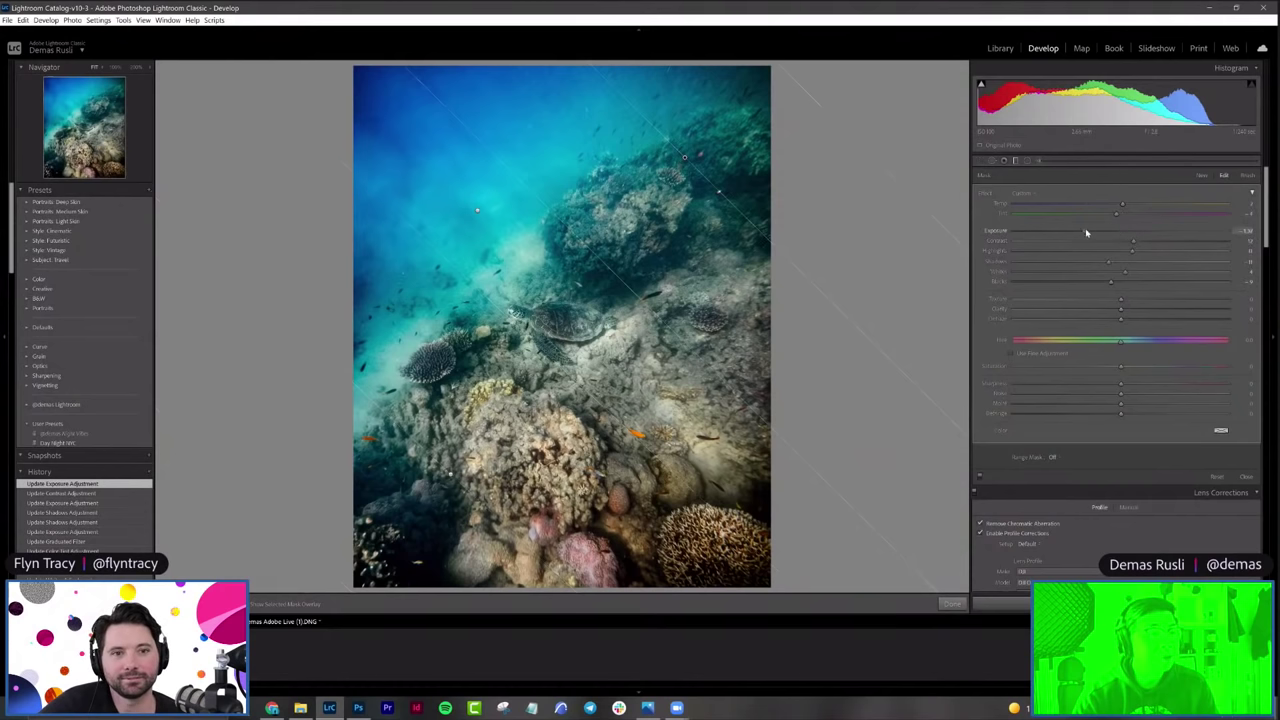
mouse_move(1086, 232)
mouse_down()
mouse_move(1101, 232)
mouse_move(1091, 229)
mouse_up()
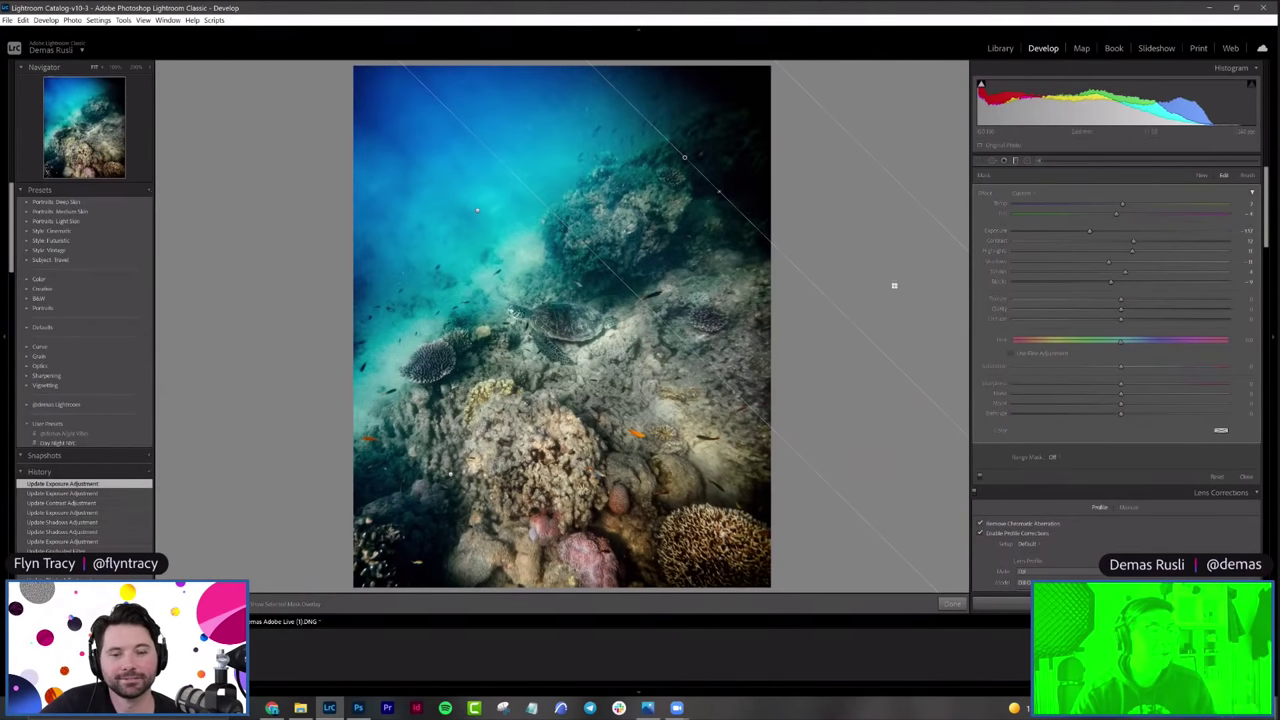
drag(1103, 233, 1112, 231)
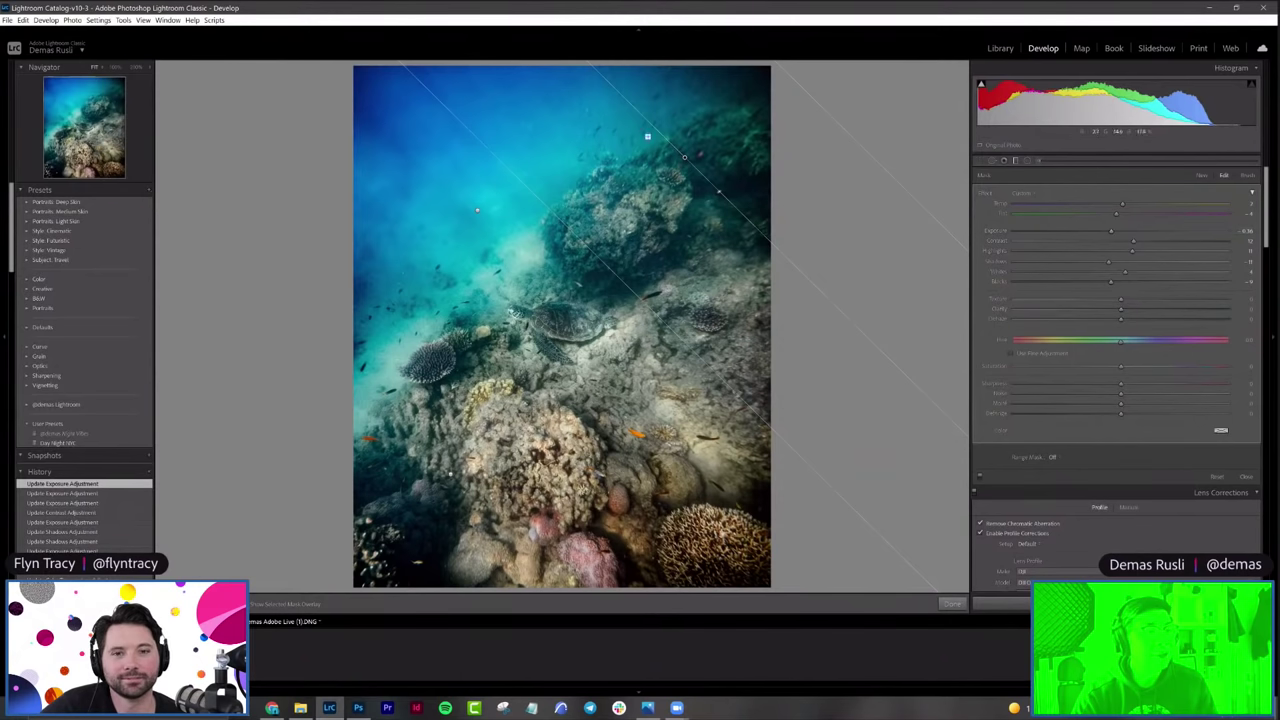
drag(684, 157, 676, 165)
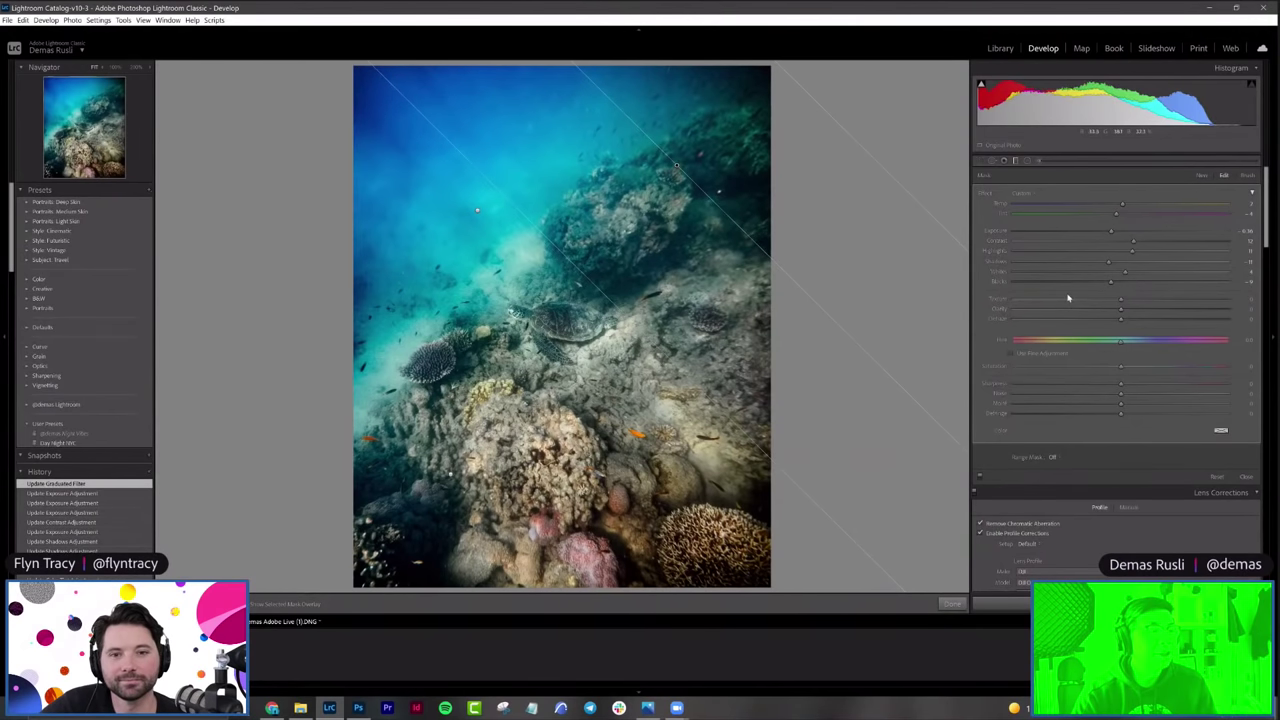
click(1109, 234)
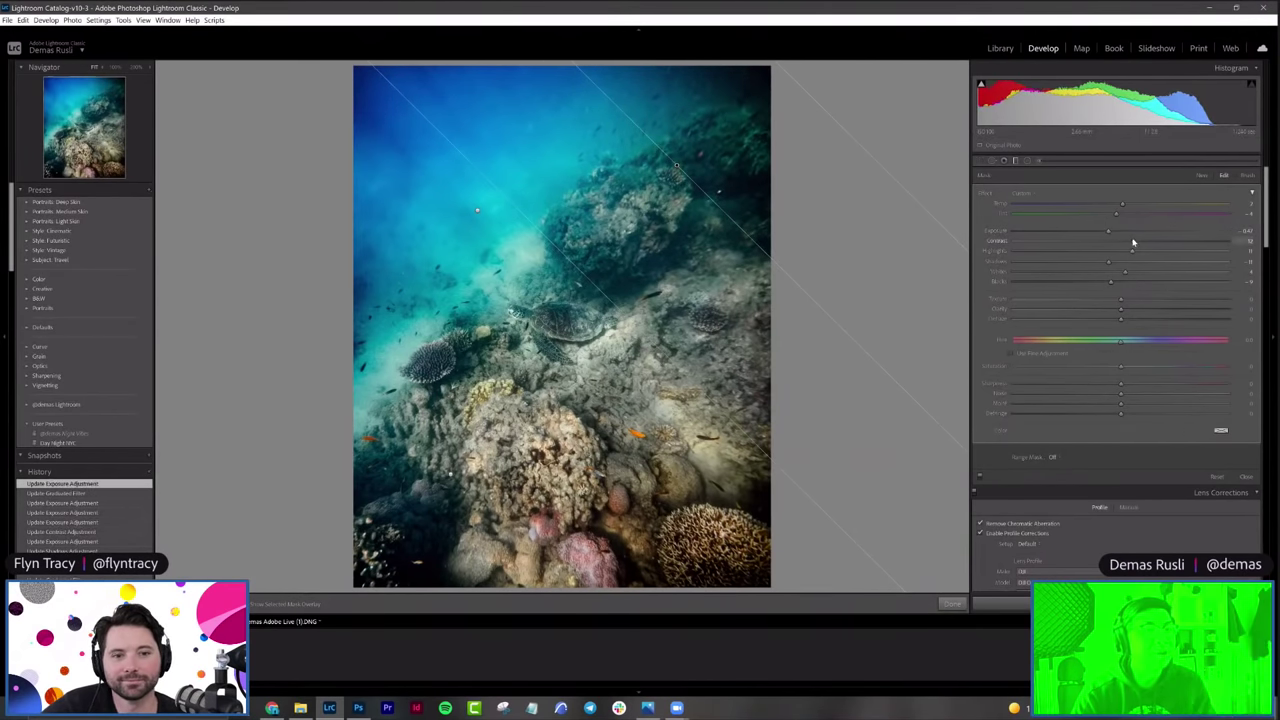
Step: Refine the upper-right filter's contrast, highlights, shadows and texture, raise its clarity and dehaze, and finish the graduated filters
drag(1133, 242, 1100, 310)
click(1137, 310)
click(1173, 319)
click(1137, 320)
click(950, 606)
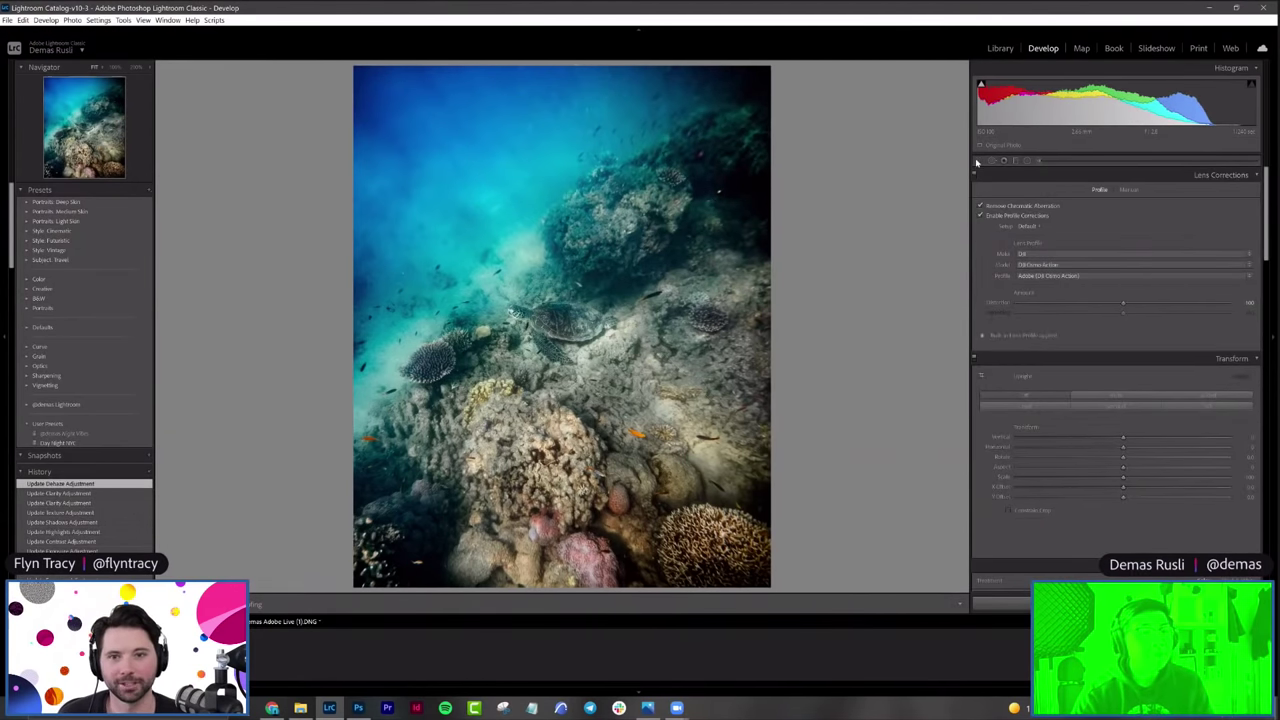
Step: Readjust the reef photo's crop frame slightly and apply the crop
key(r)
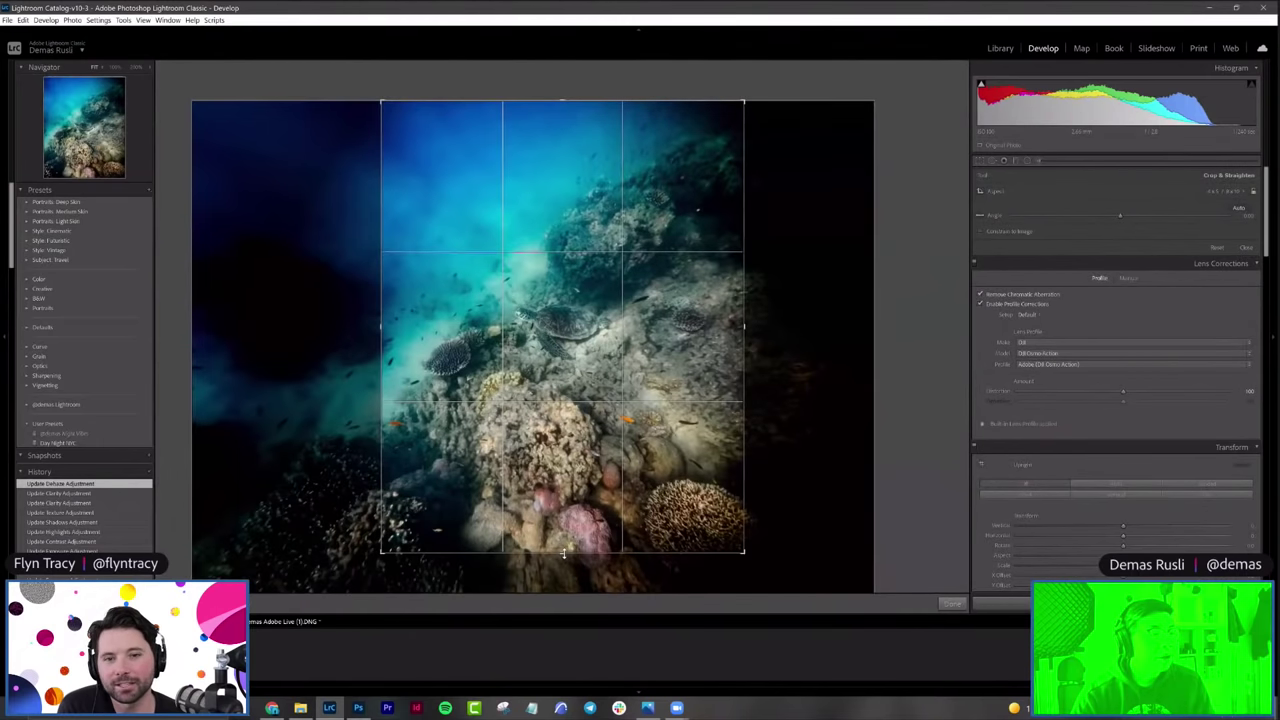
key(Return)
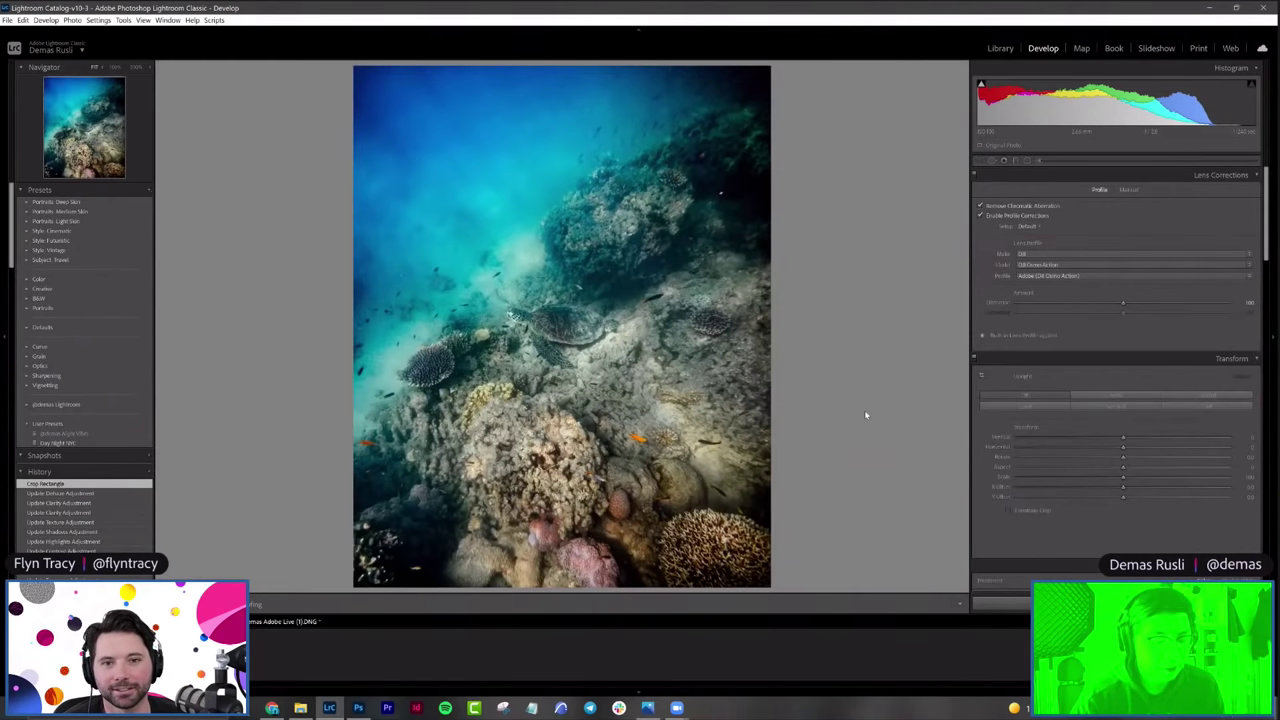
Step: Compare the edited reef photo with its unedited original several times
key(backslash)
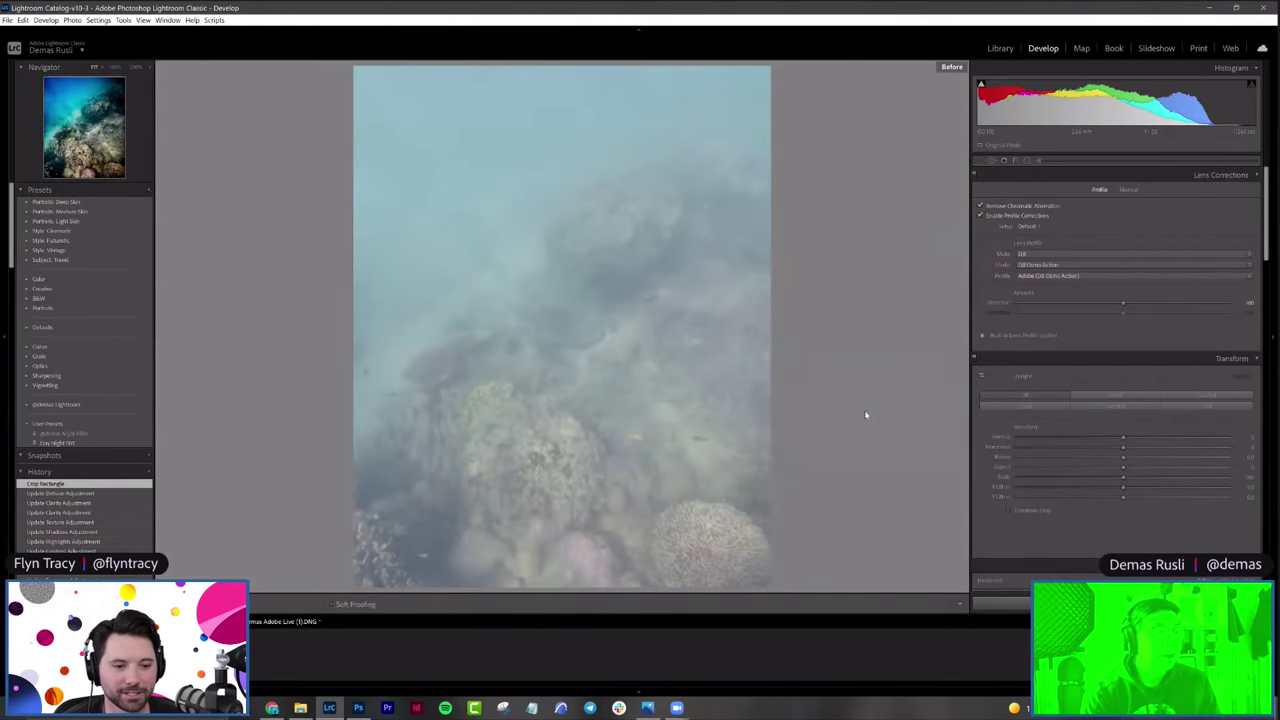
key(backslash)
key(backslash)
key(backslash)
key(backslash)
key(backslash)
key(backslash)
key(backslash)
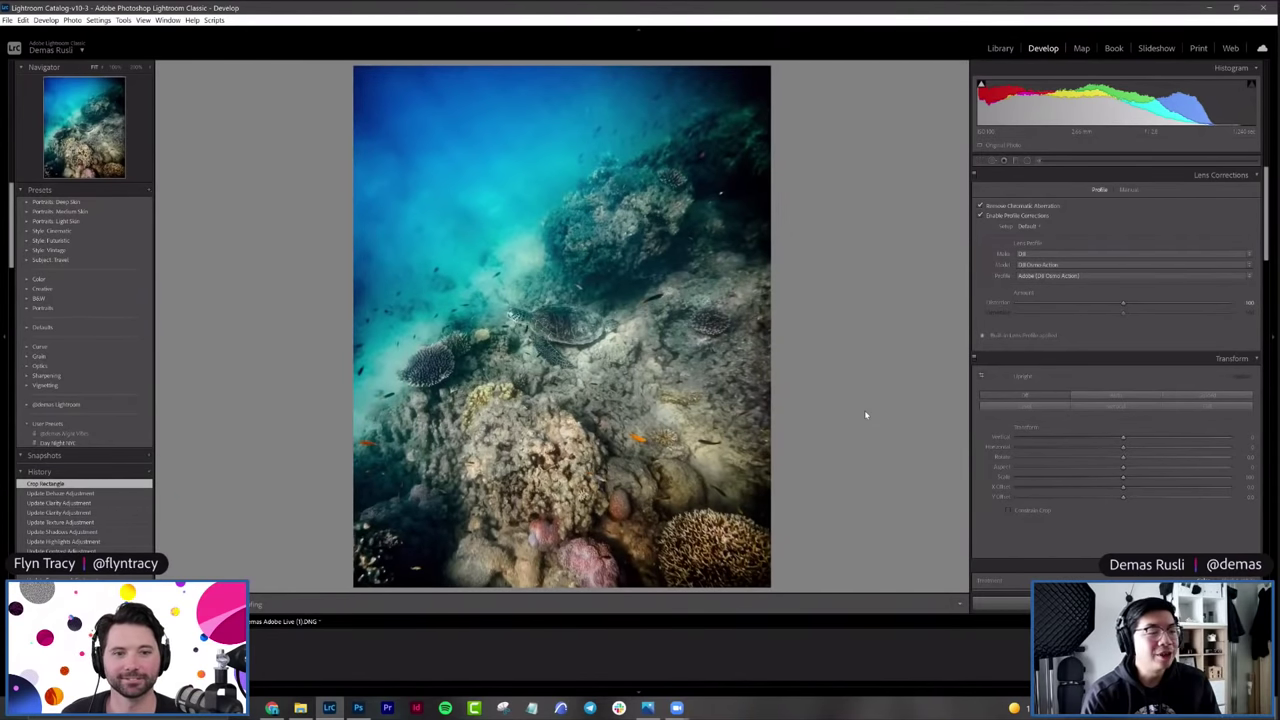
key(backslash)
key(backslash)
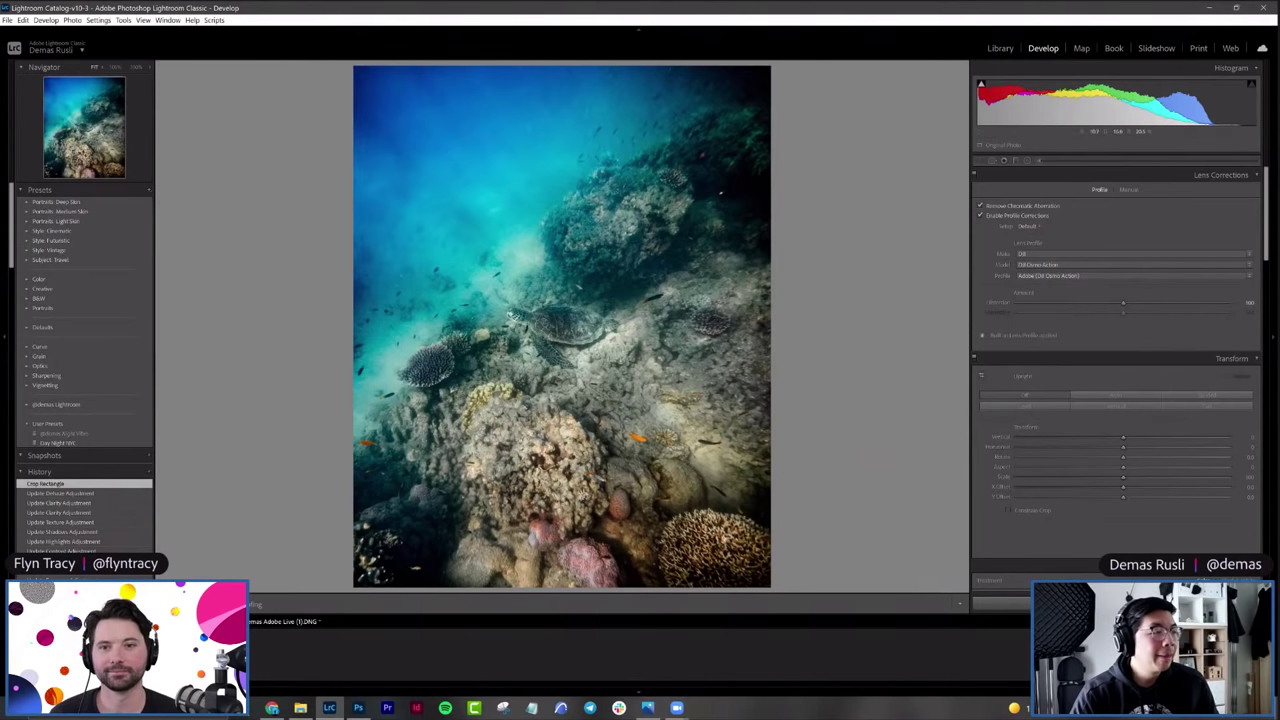
Step: Copy the reef photo's develop settings, excluding local adjustments and crop
key(ctrl+shift+c)
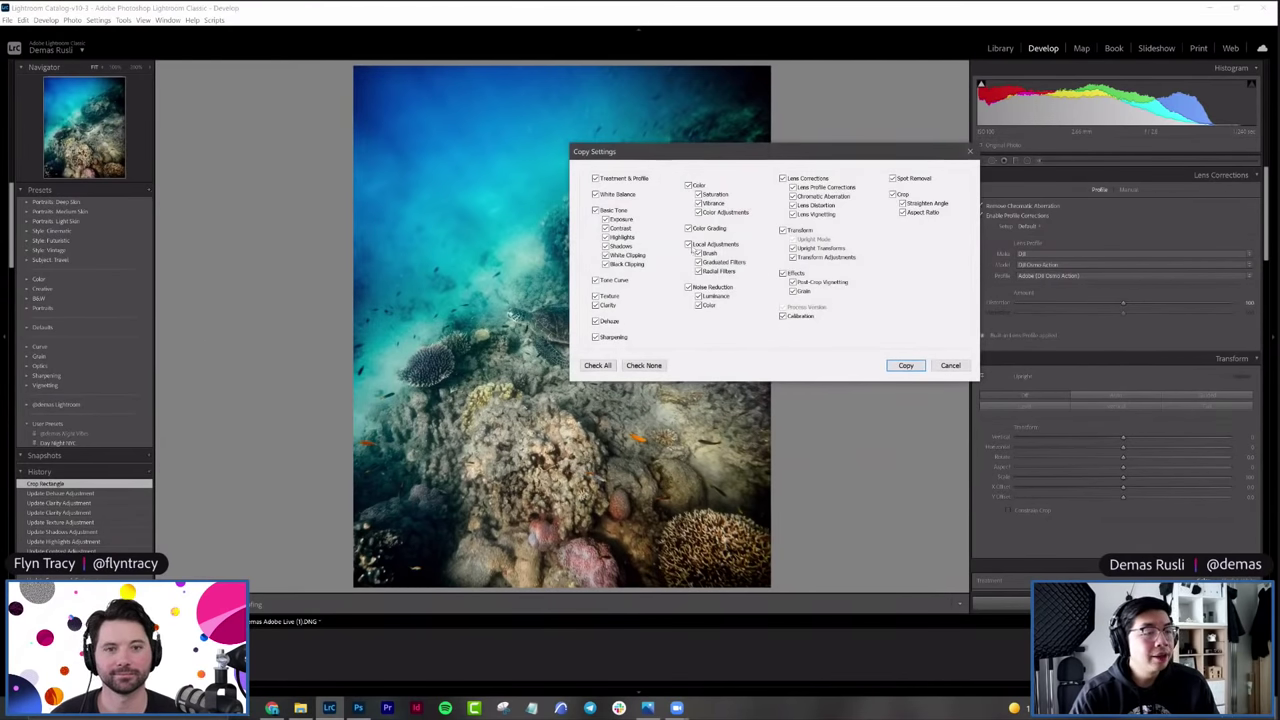
click(688, 244)
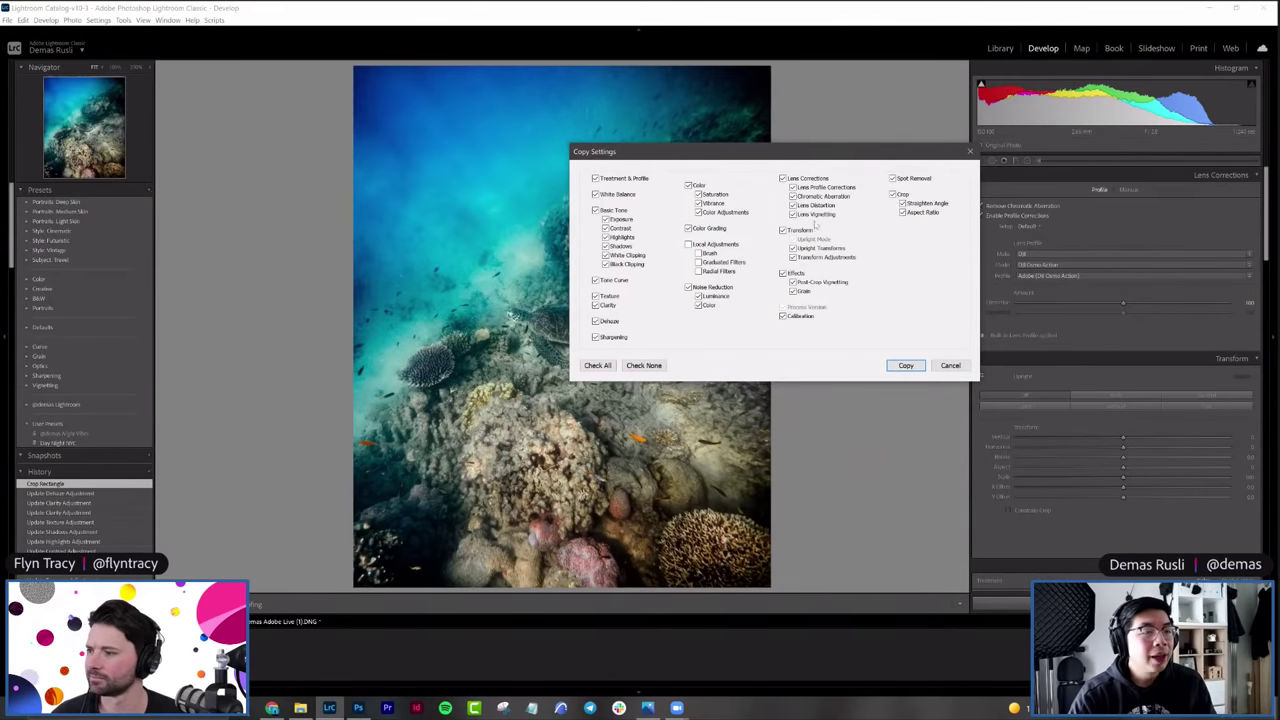
click(893, 195)
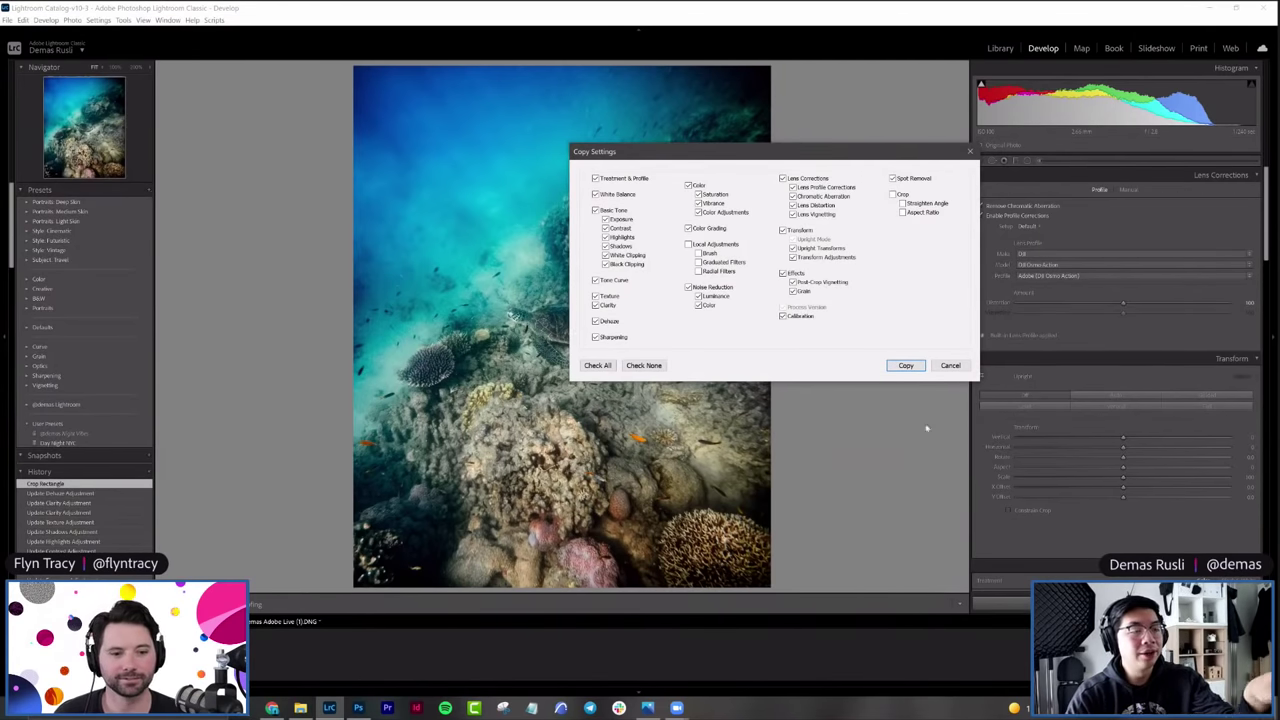
click(905, 365)
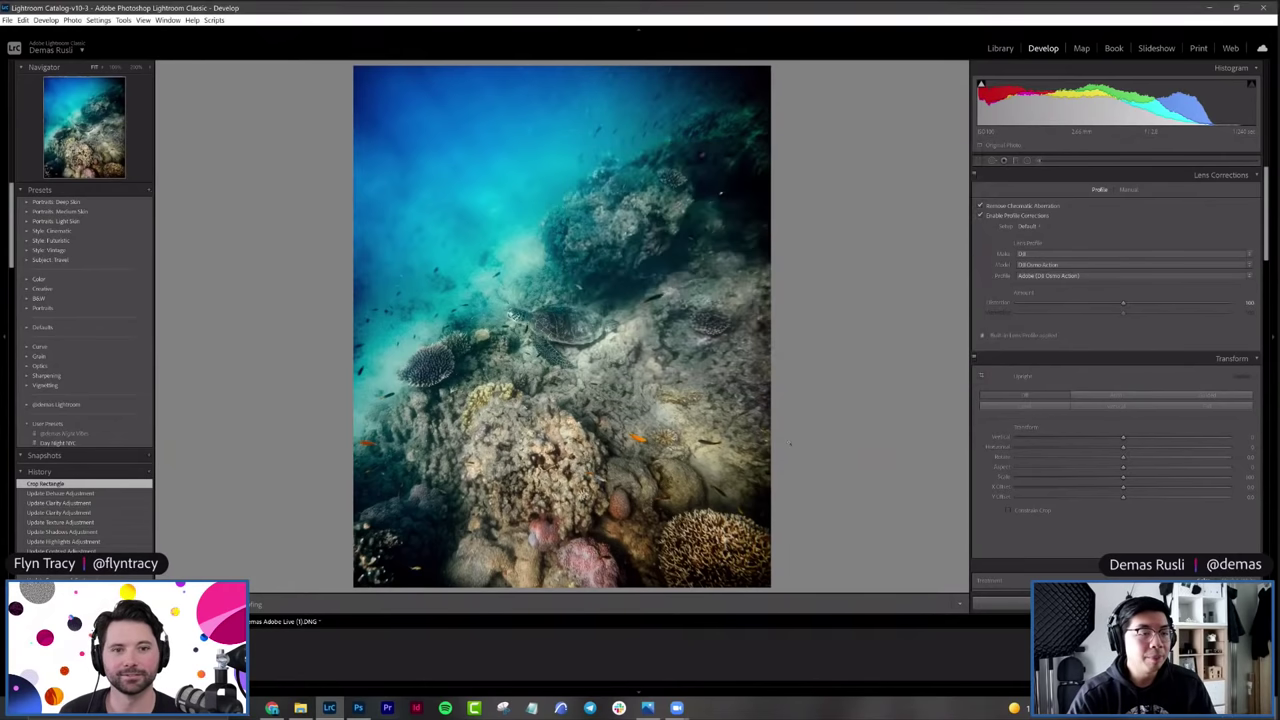
Step: Paste the copied develop settings onto the next photo, the underwater swimmer
key(Right)
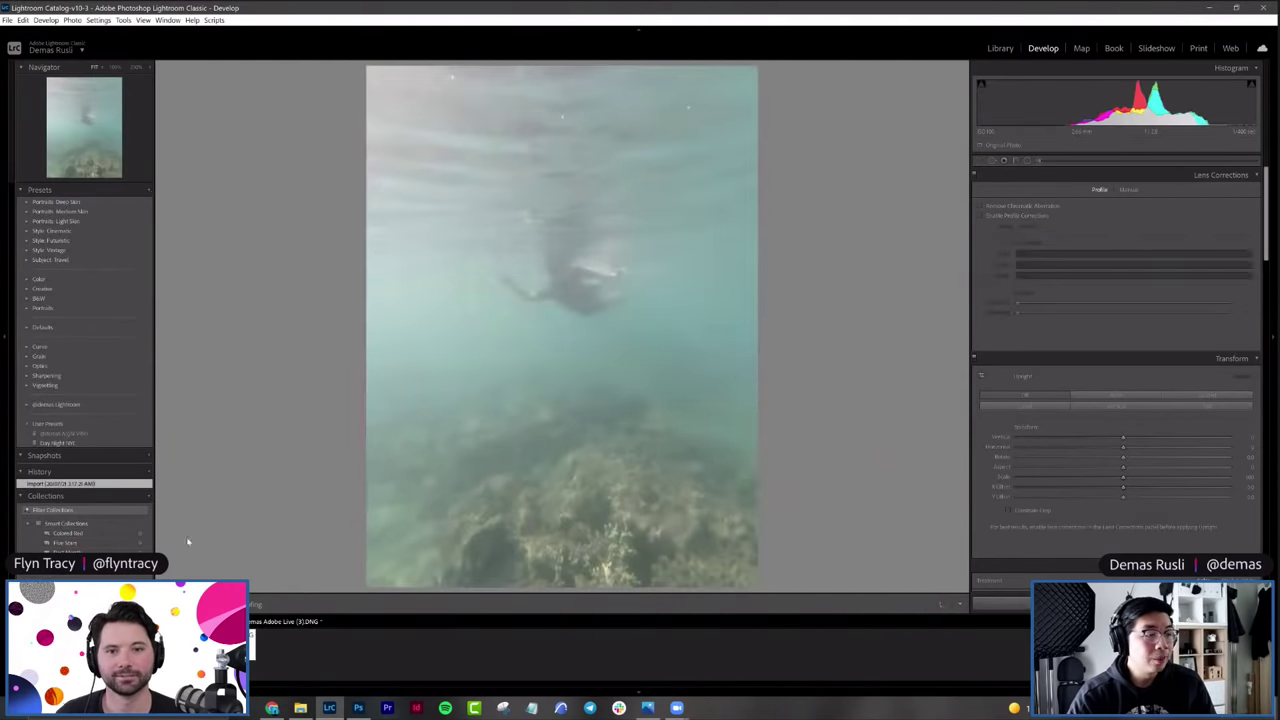
key(ctrl+shift+v)
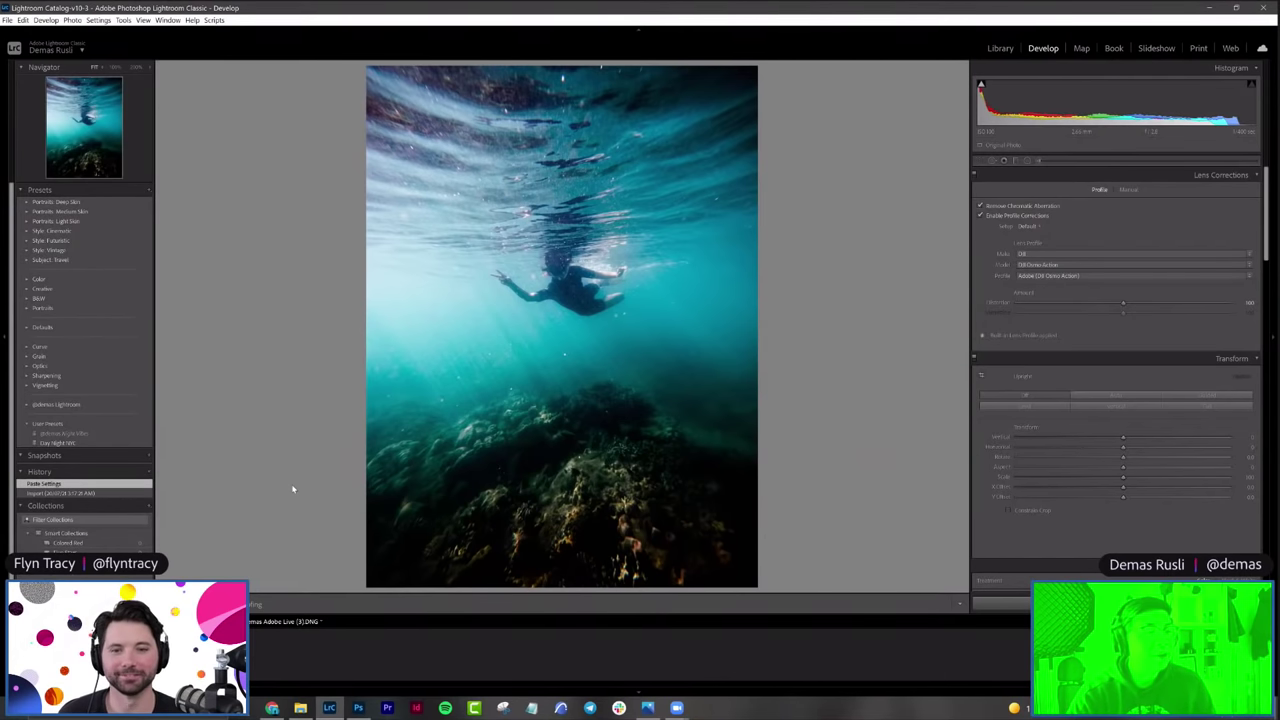
Step: Crop the swimmer photo to the 4 x 5 / 8 x 10 aspect ratio, adjust the frame slightly and apply it
click(980, 161)
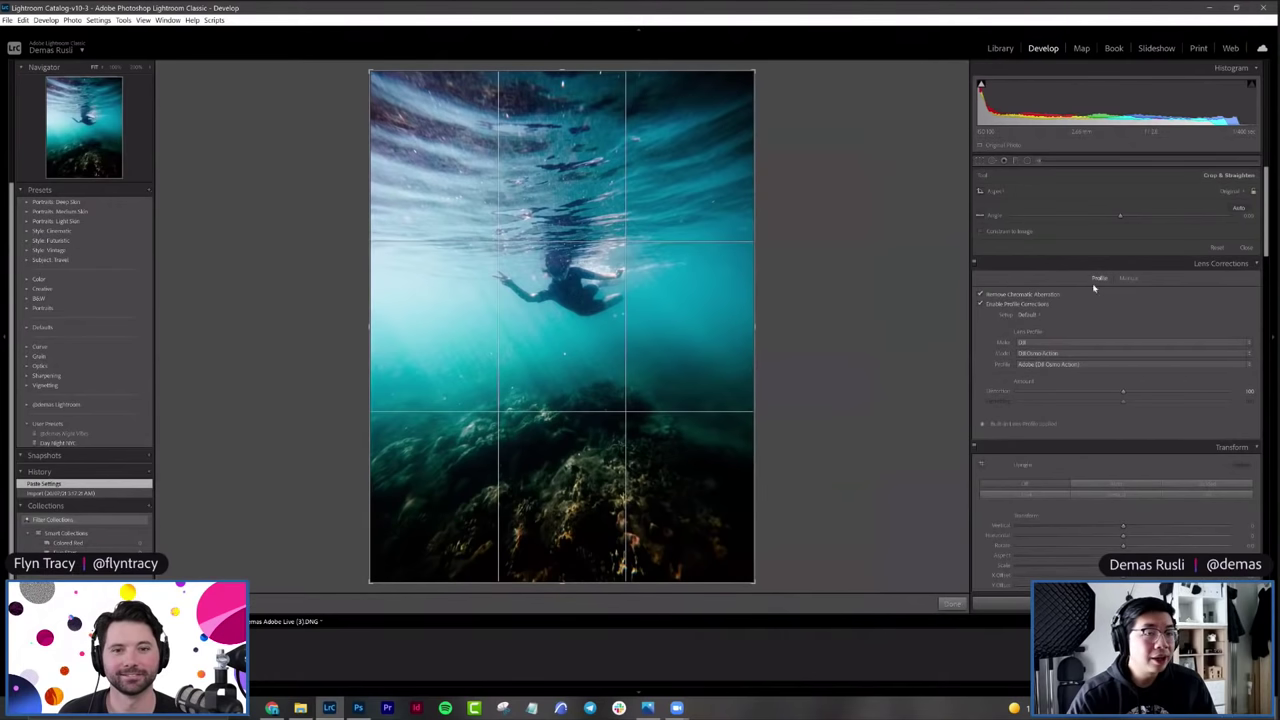
click(1228, 191)
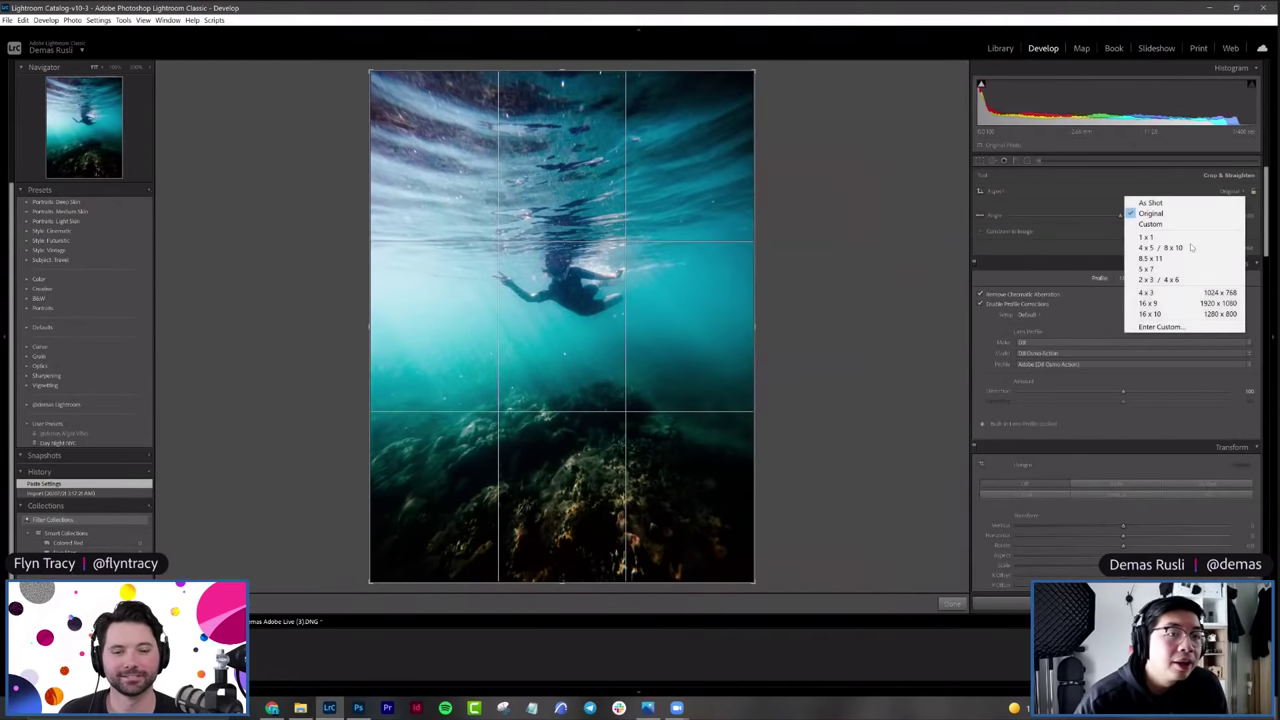
click(1160, 247)
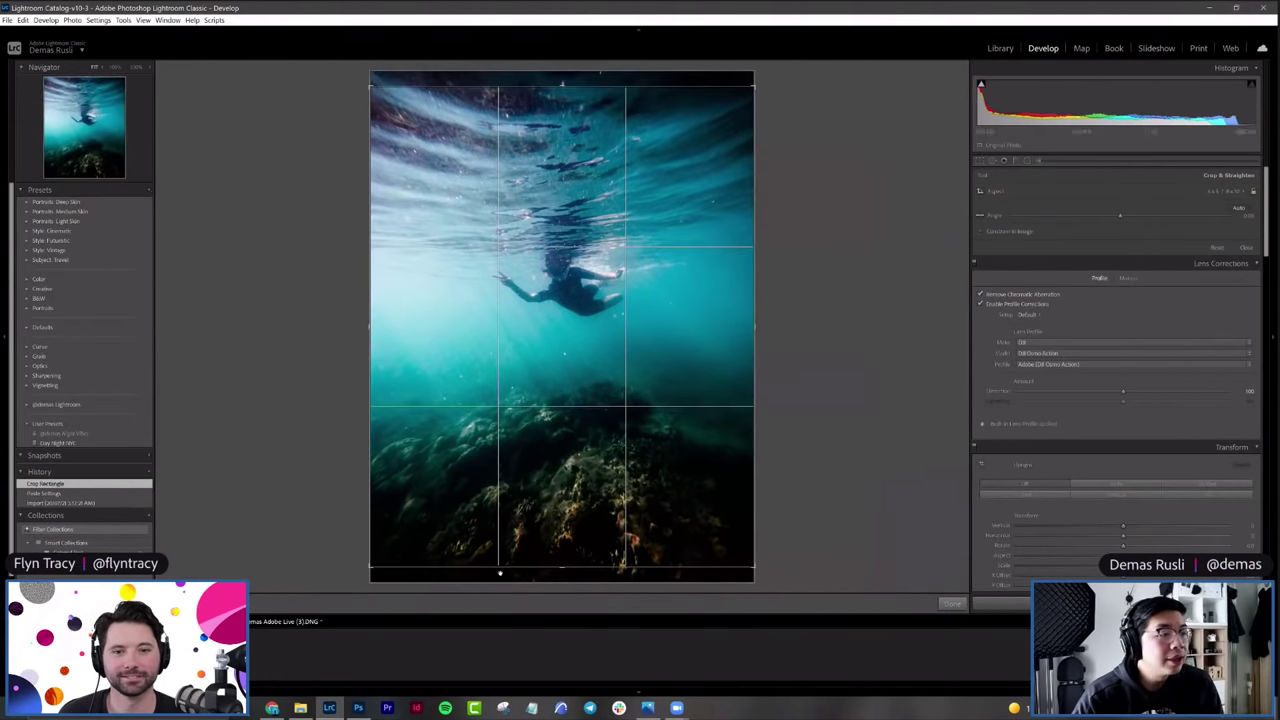
drag(552, 568, 547, 561)
key(Return)
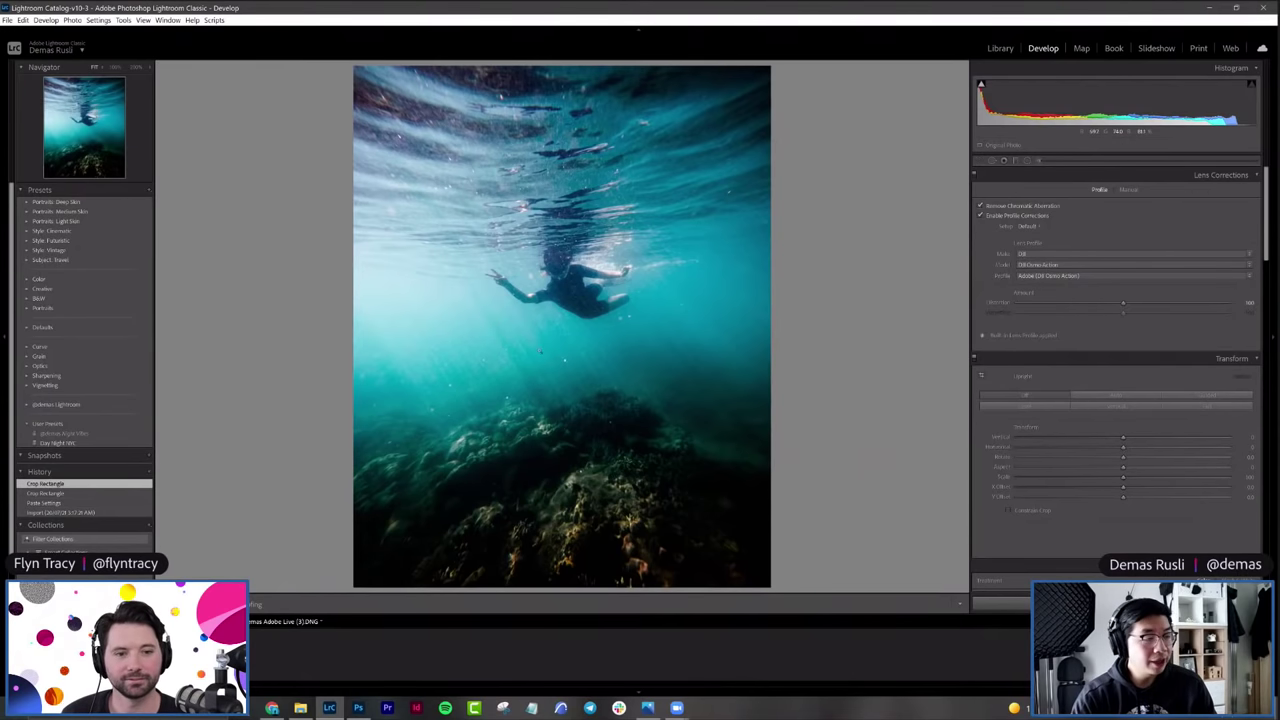
Step: Show the swimmer photo in Reference View with the edited reef photo as reference, and bring up the Basic adjustments
key(shift+r)
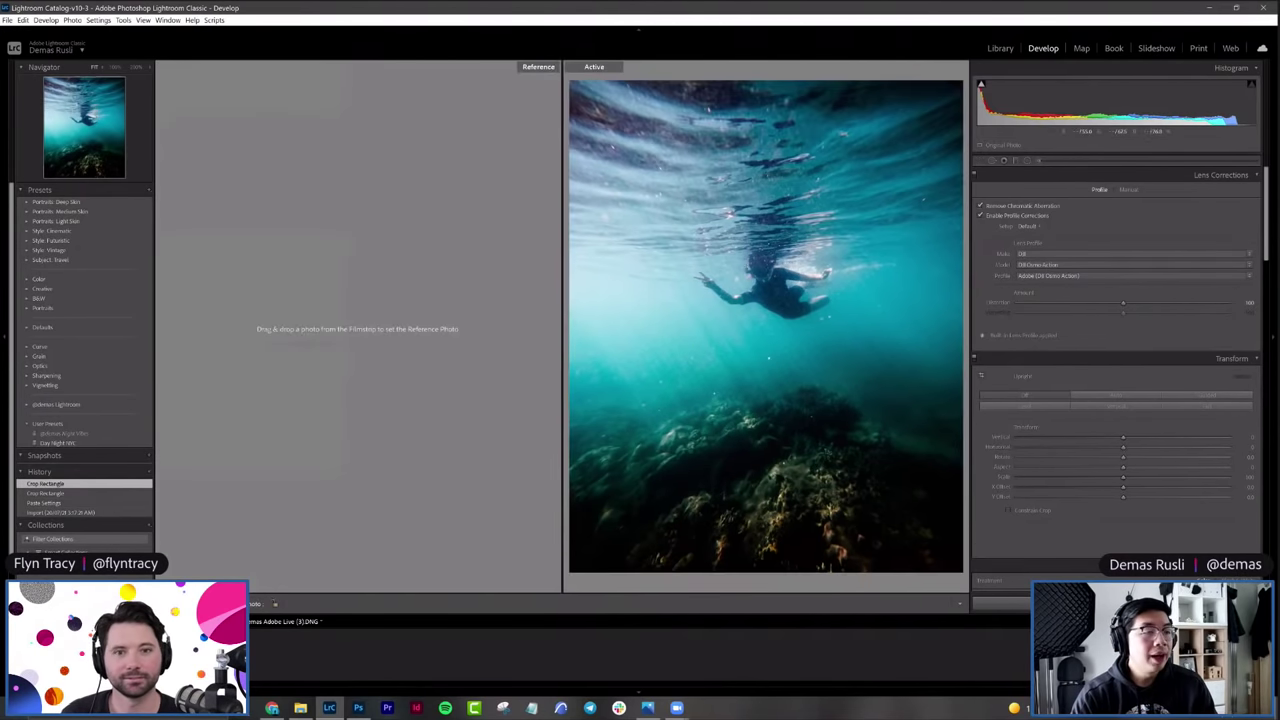
drag(185, 665, 351, 393)
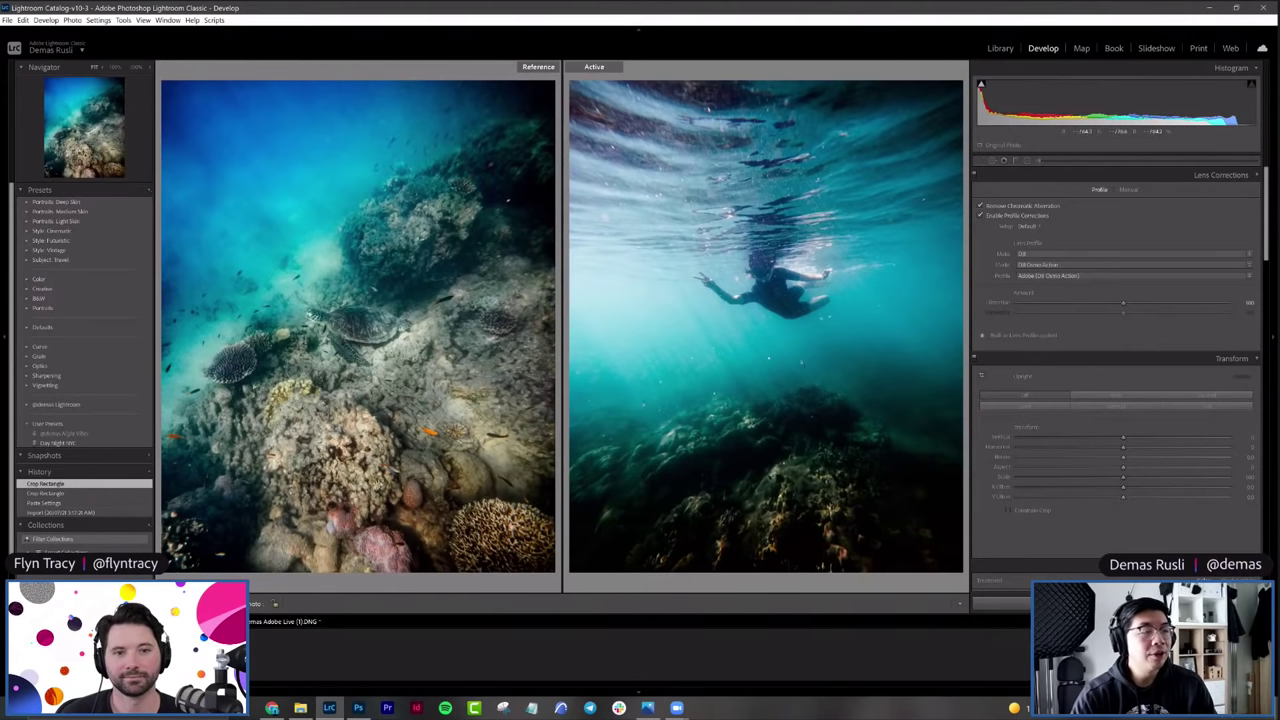
scroll(1036, 390, up, 5)
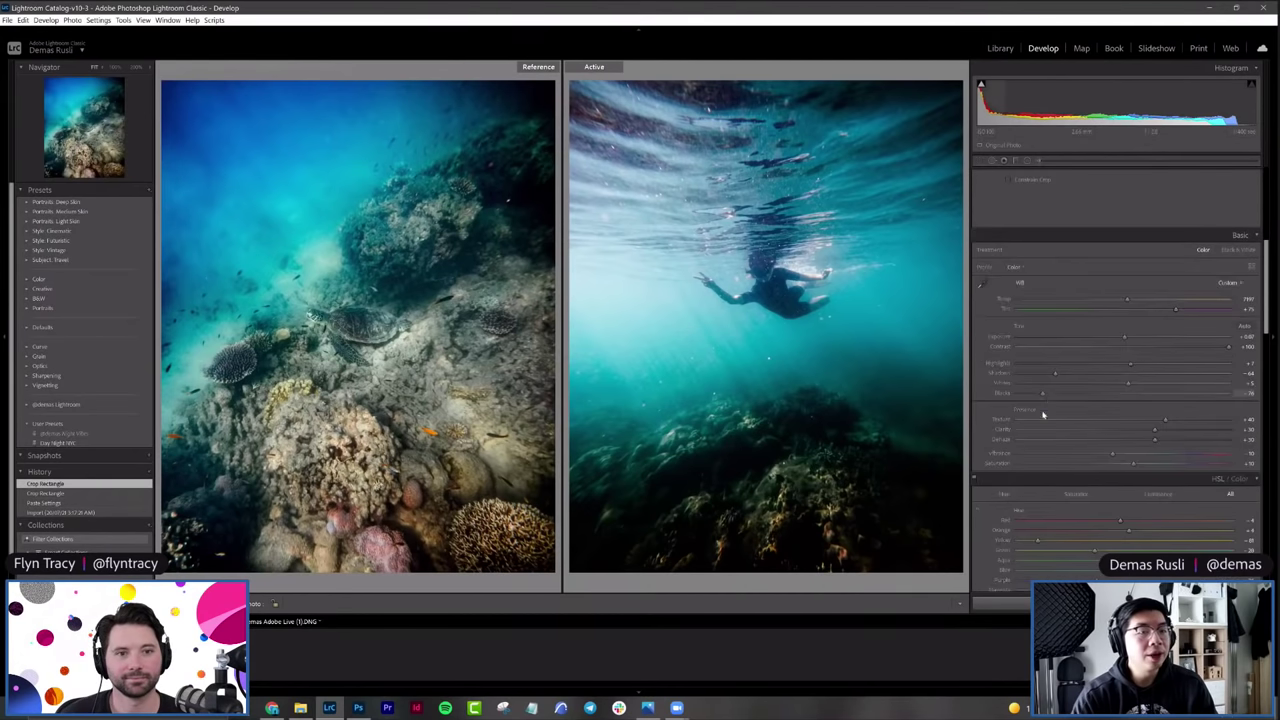
Step: Shift the swimmer photo's HSL hues, setting Blue to -10 and Aqua to -9
scroll(1049, 400, down, 4)
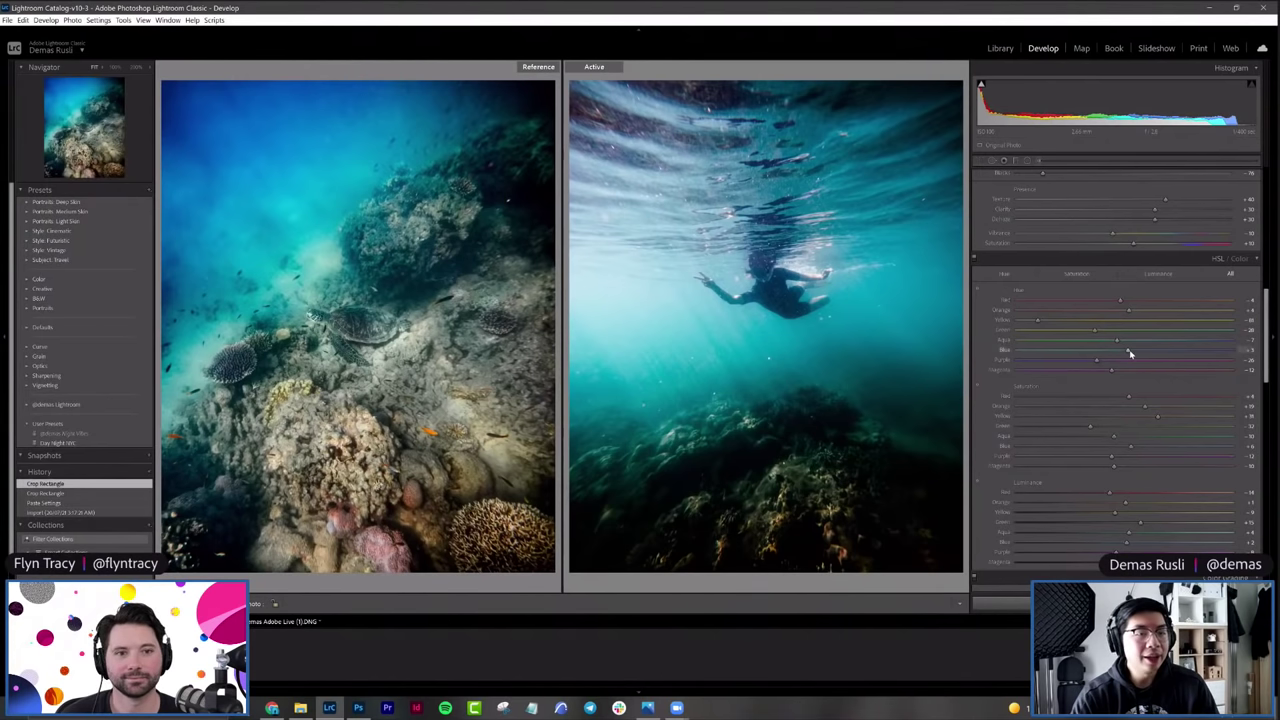
drag(1080, 349, 1117, 348)
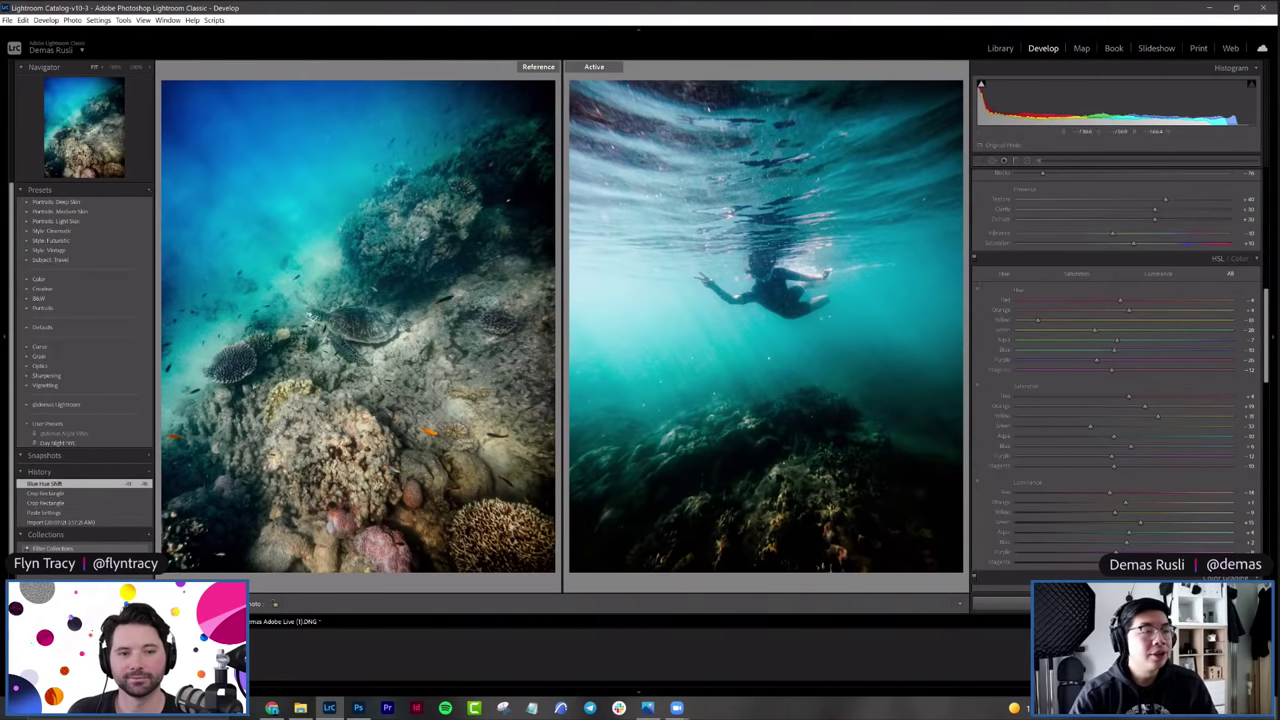
drag(1114, 343, 1116, 342)
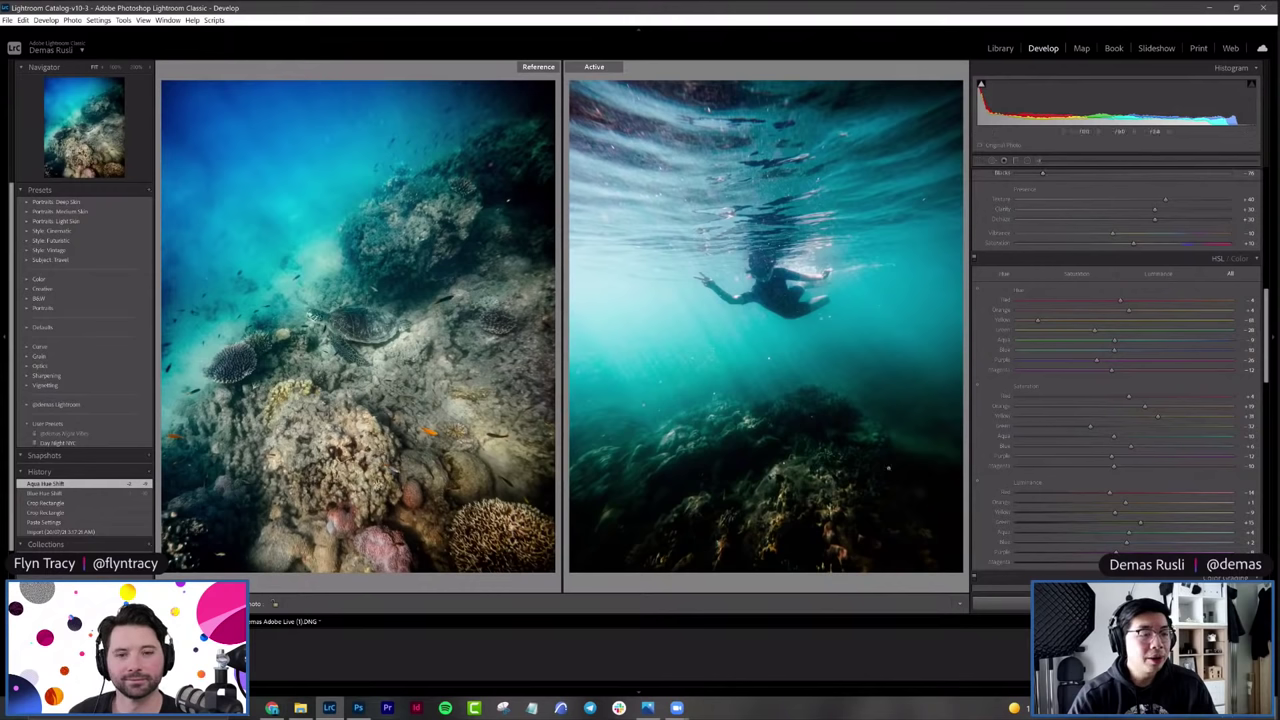
Step: Add a graduated filter from the photo's lower edge up over the reef with exposure 0.50, contrast -9, highlights 7, whites 14 and boosted saturation
click(1015, 160)
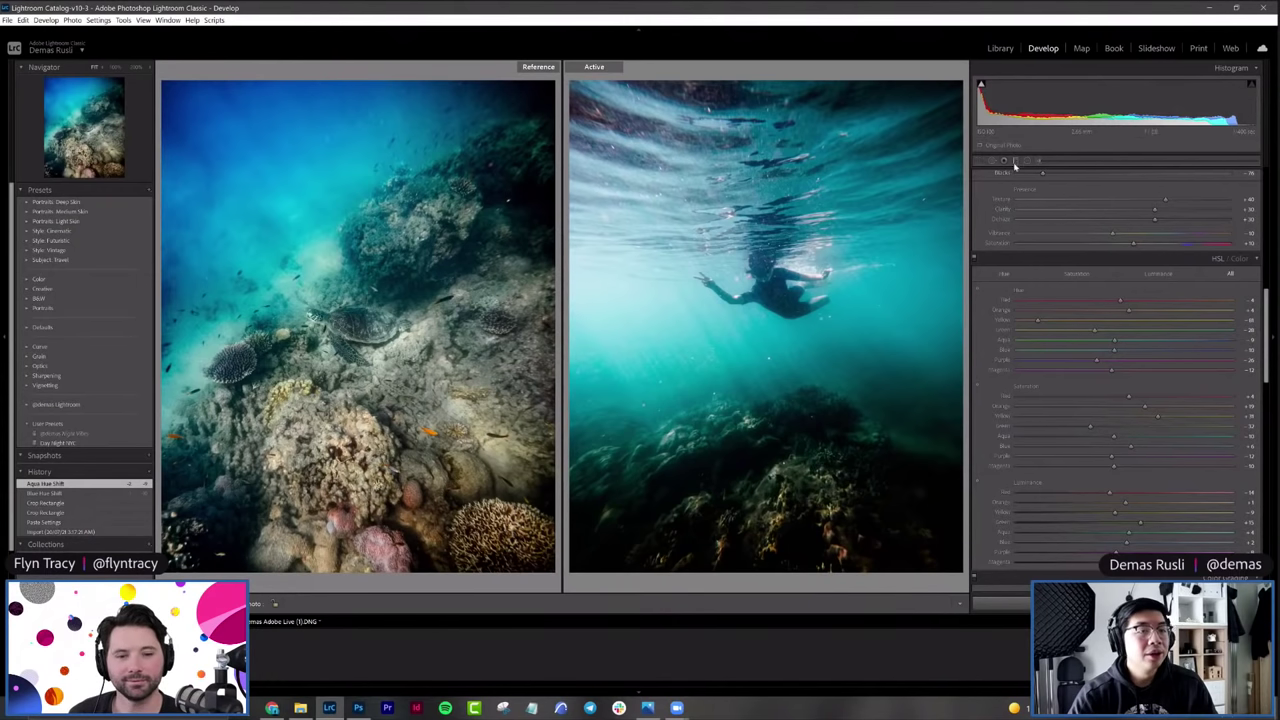
drag(763, 568, 770, 333)
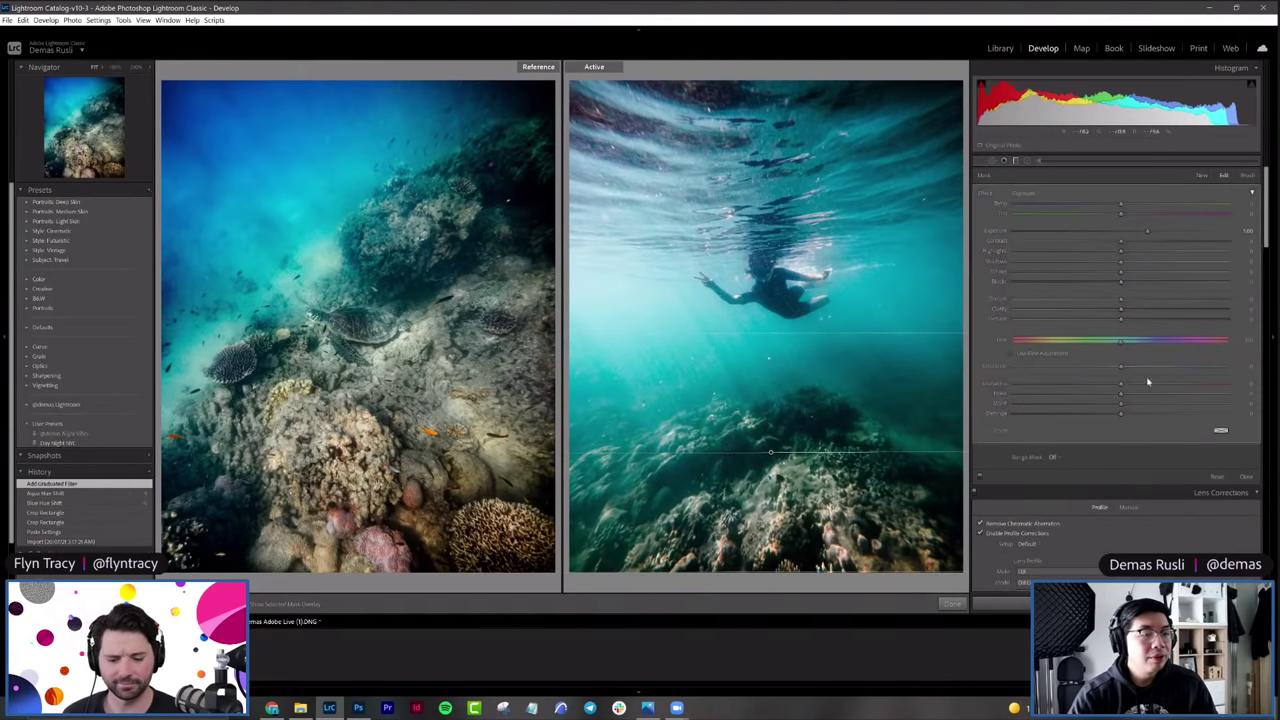
mouse_move(1148, 233)
mouse_down()
mouse_move(1103, 240)
mouse_move(1114, 251)
mouse_move(1100, 254)
mouse_move(1146, 252)
mouse_up()
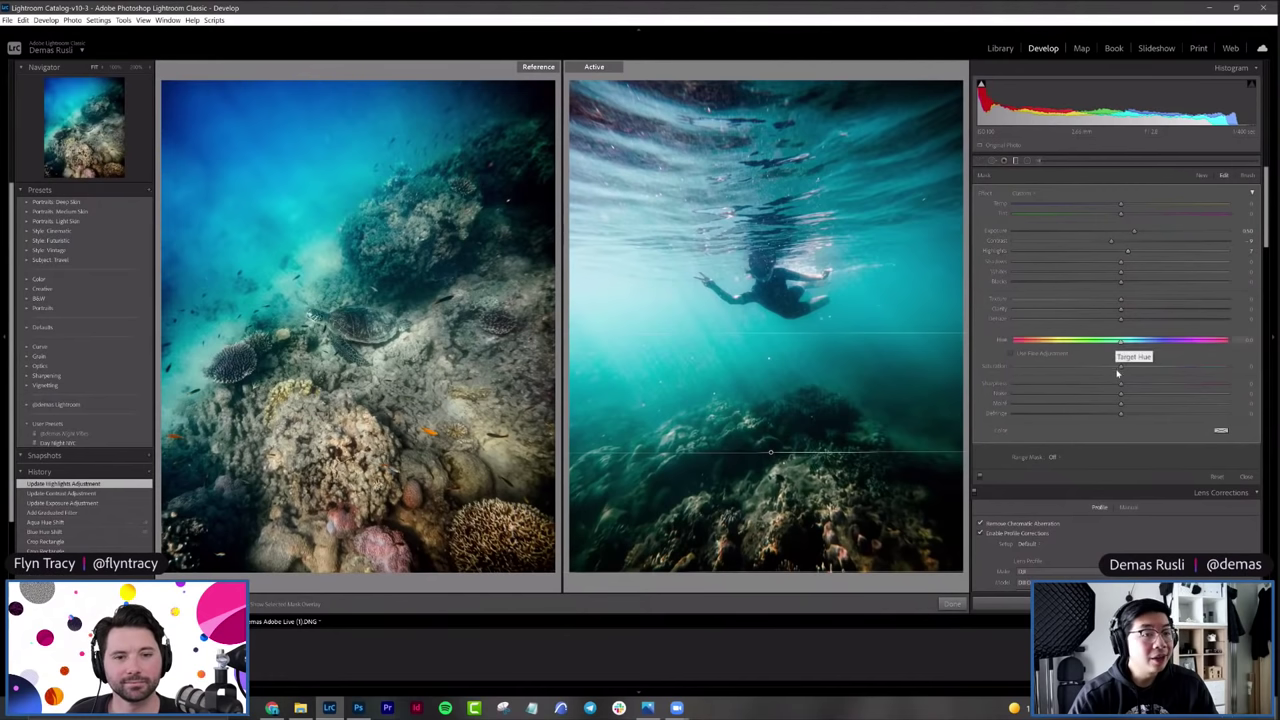
drag(1120, 371, 1129, 286)
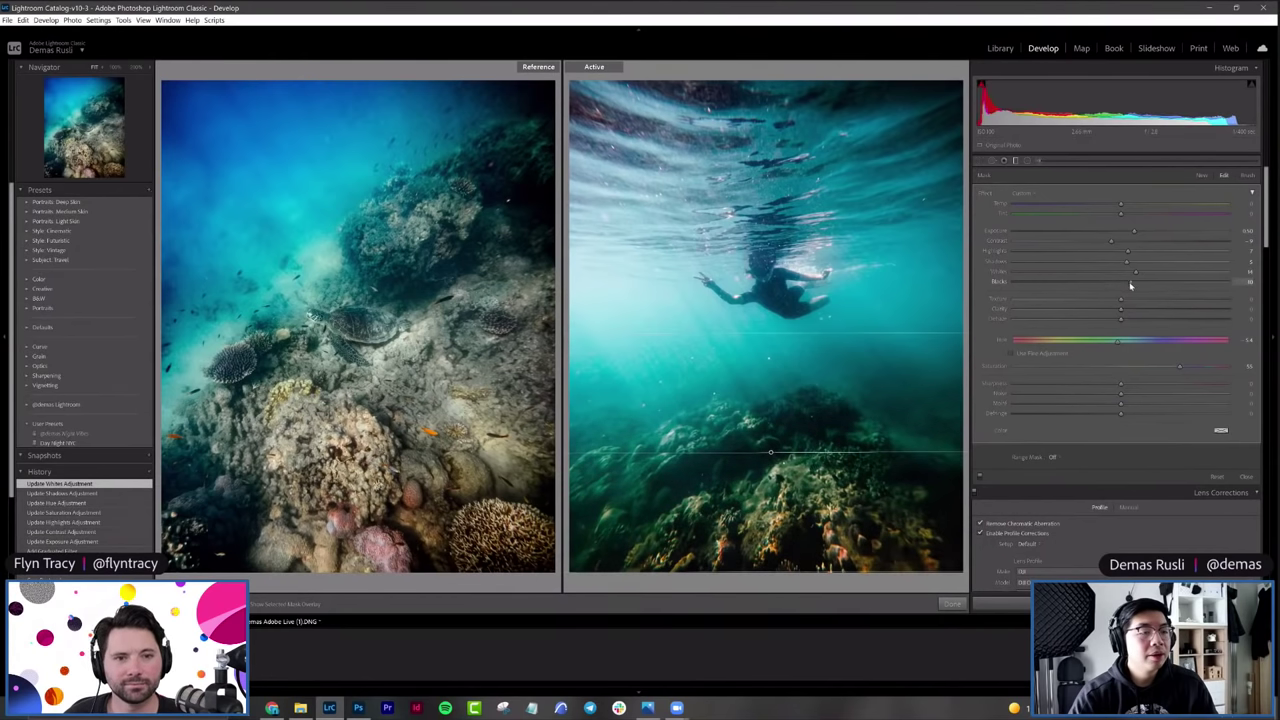
Step: Compare the swimmer photo with the graduated filter switched off and on
click(979, 479)
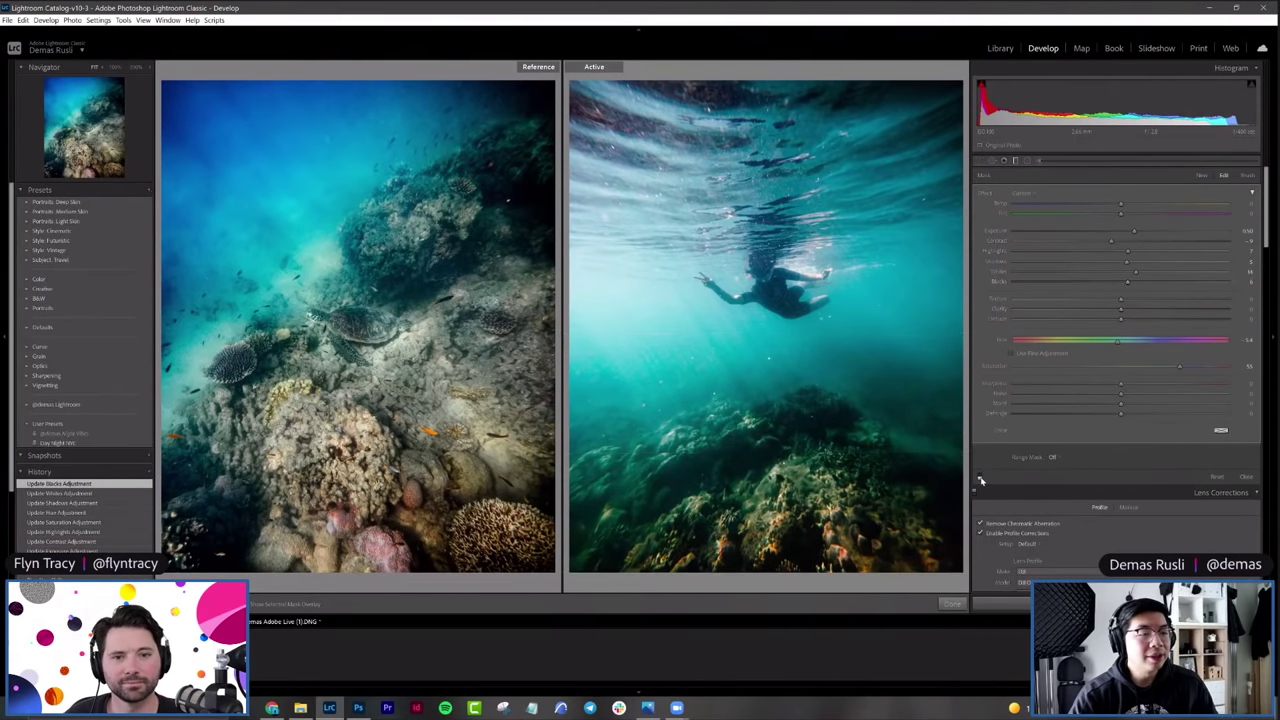
click(979, 479)
click(979, 479)
click(979, 479)
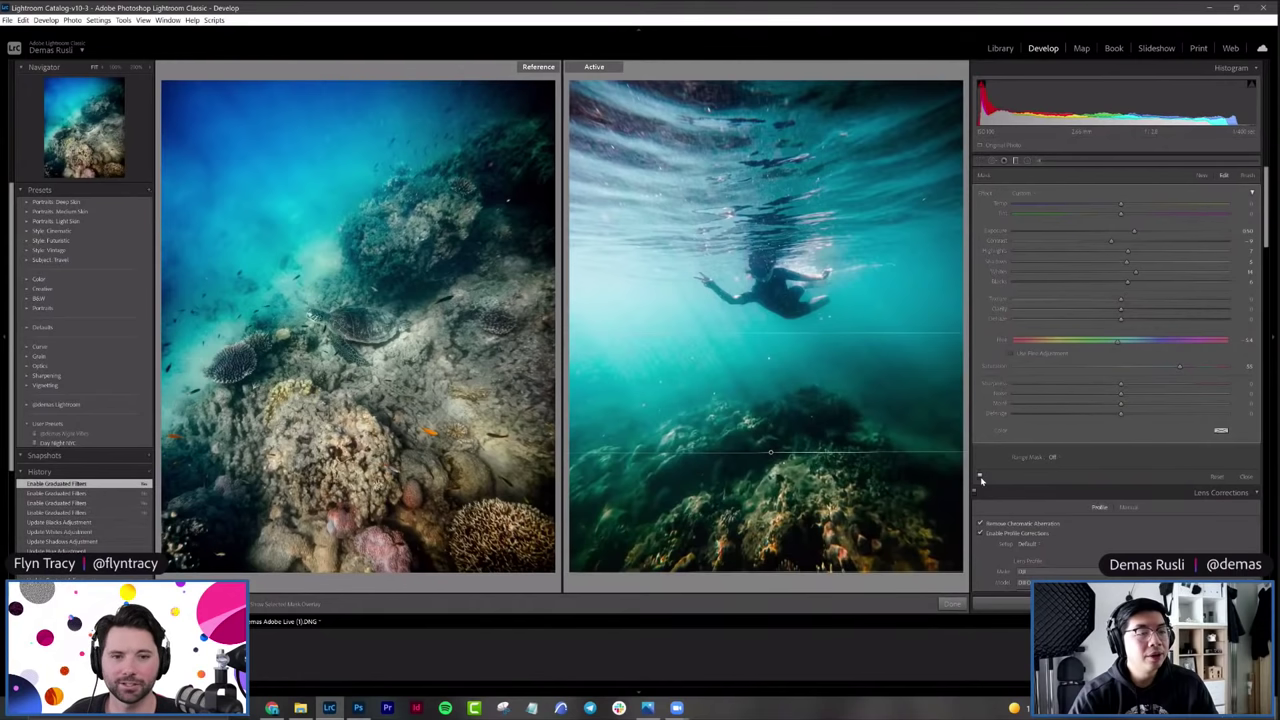
click(979, 479)
click(979, 479)
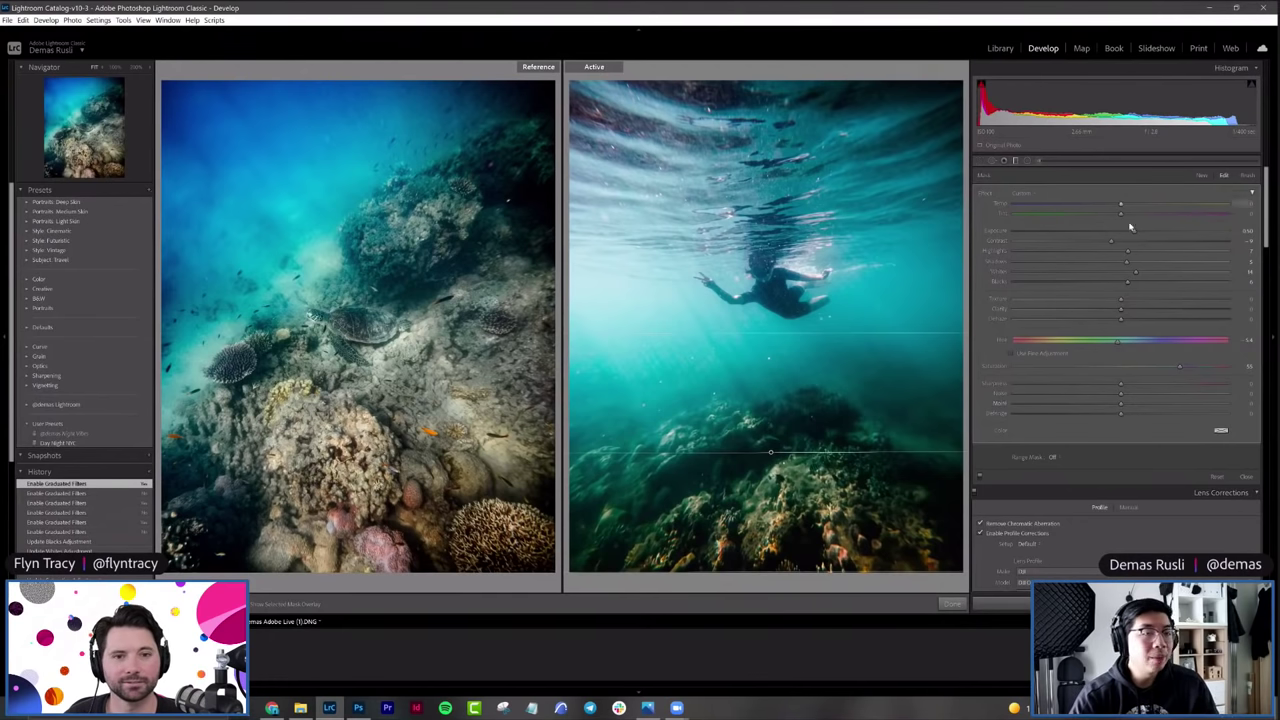
Step: Slightly raise the reef gradient's temperature and tint, move the gradient up a little and close the filter
mouse_move(1134, 232)
mouse_down()
mouse_move(1124, 207)
mouse_move(1119, 216)
mouse_up()
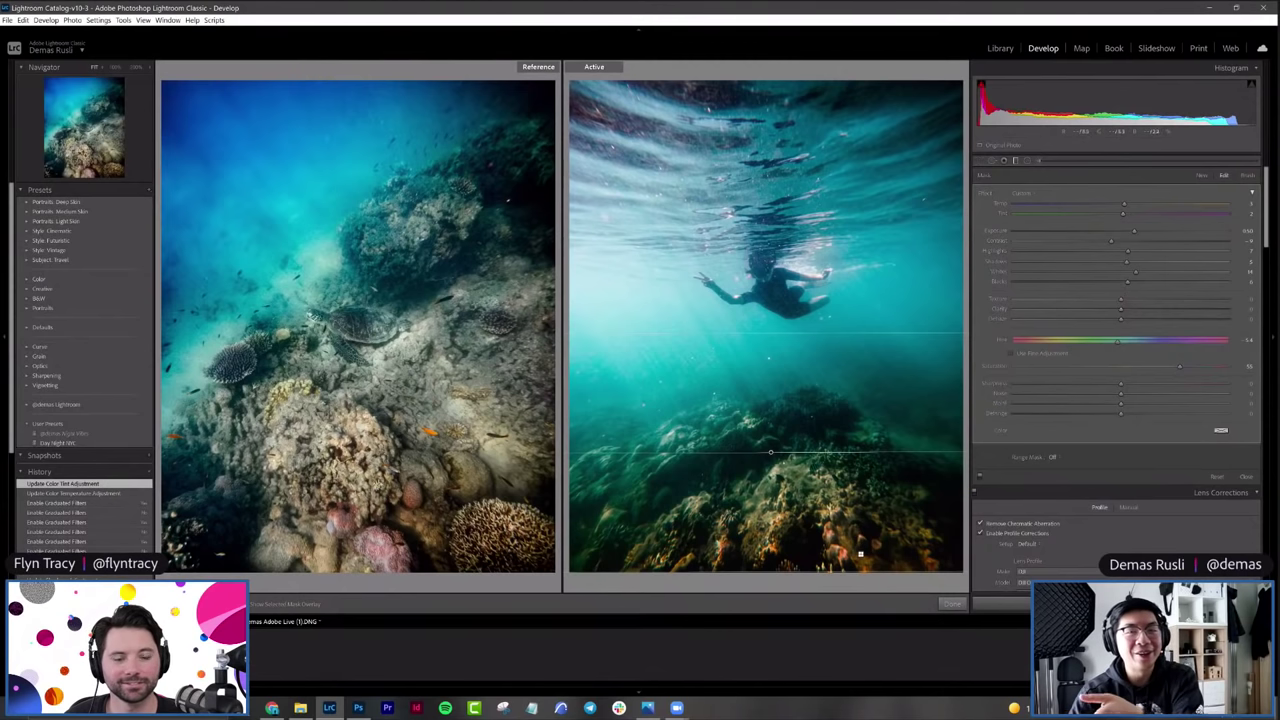
drag(770, 452, 770, 449)
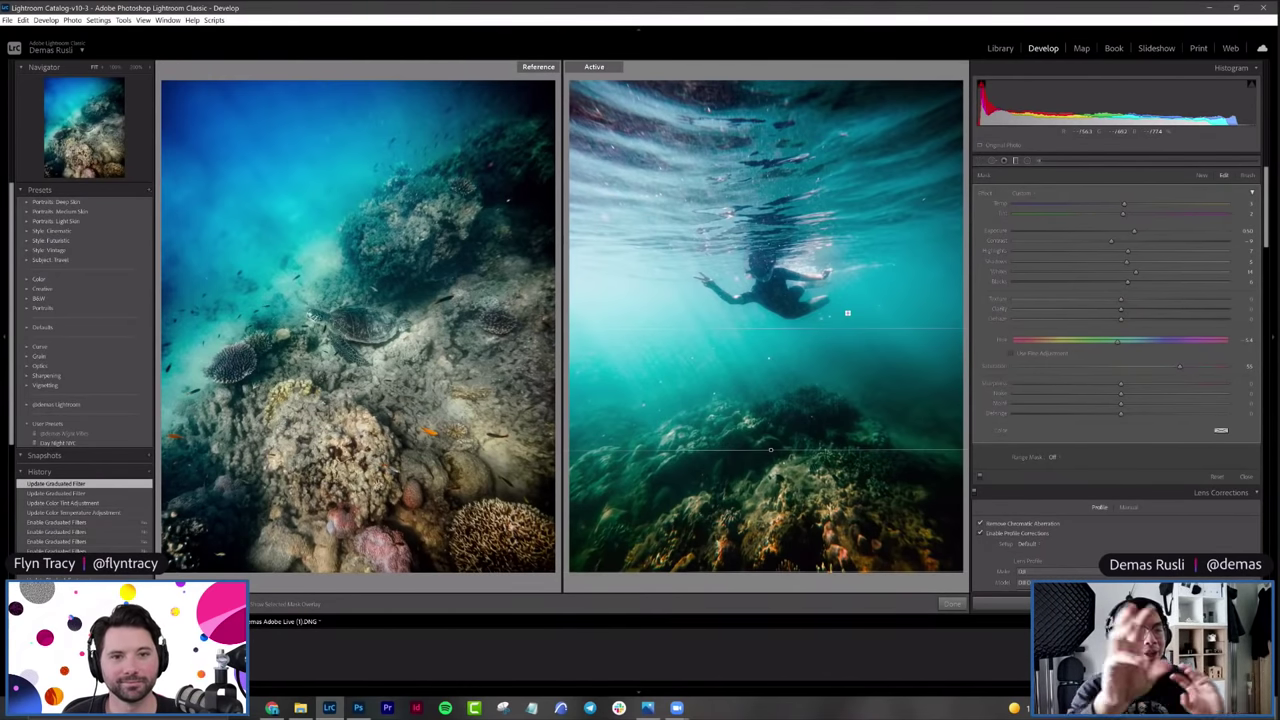
click(1016, 160)
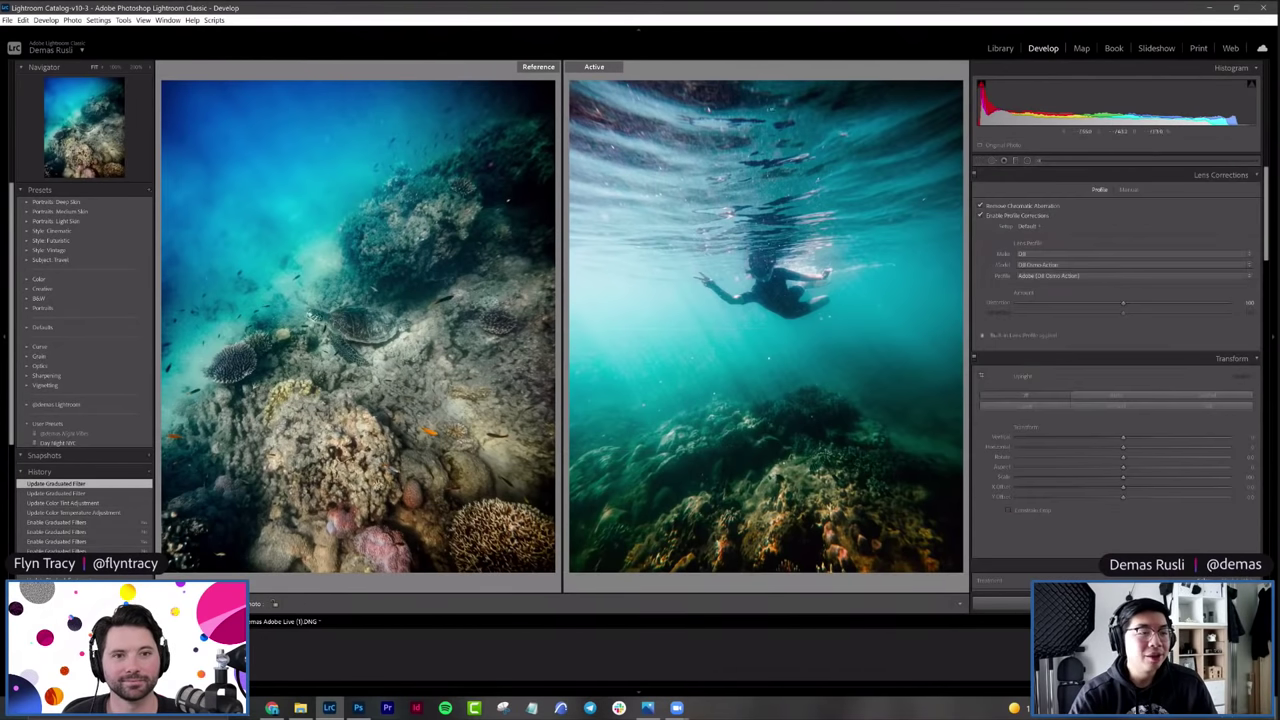
Step: Add a second graduated filter from the photo's upper edge down to the swimmer with exposure -0.28 and contrast 34
click(1016, 160)
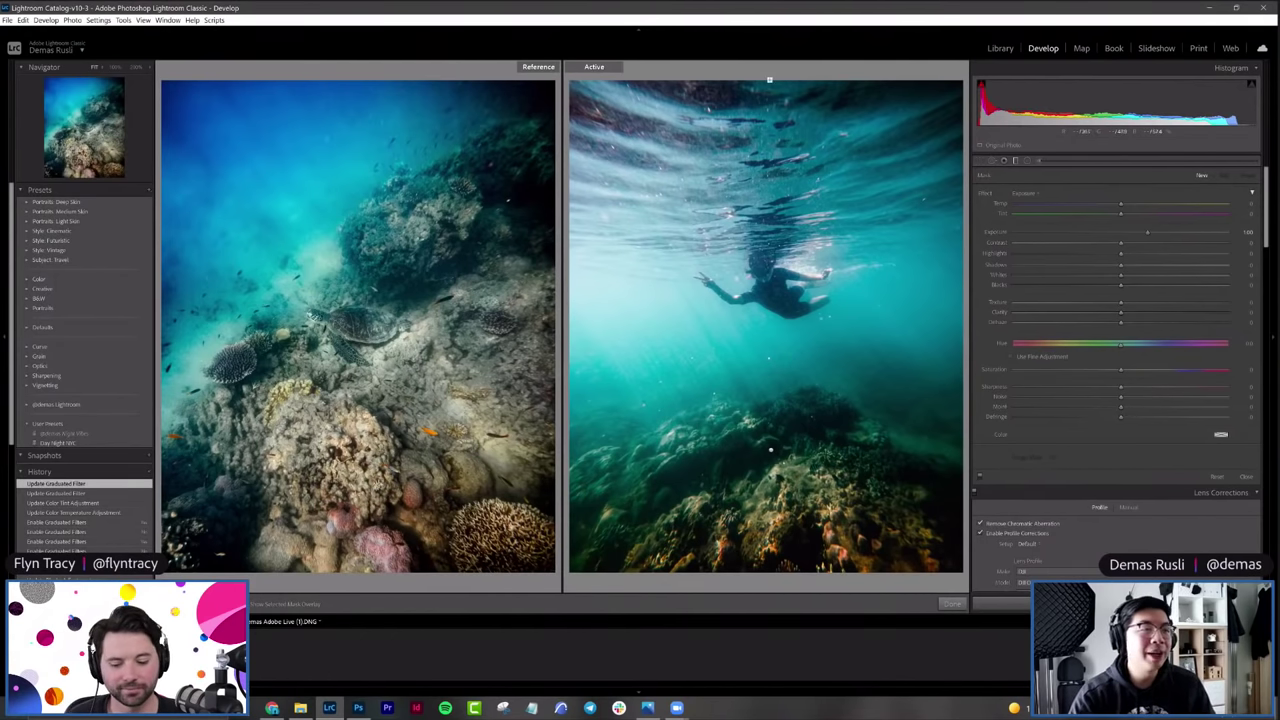
drag(770, 84, 770, 303)
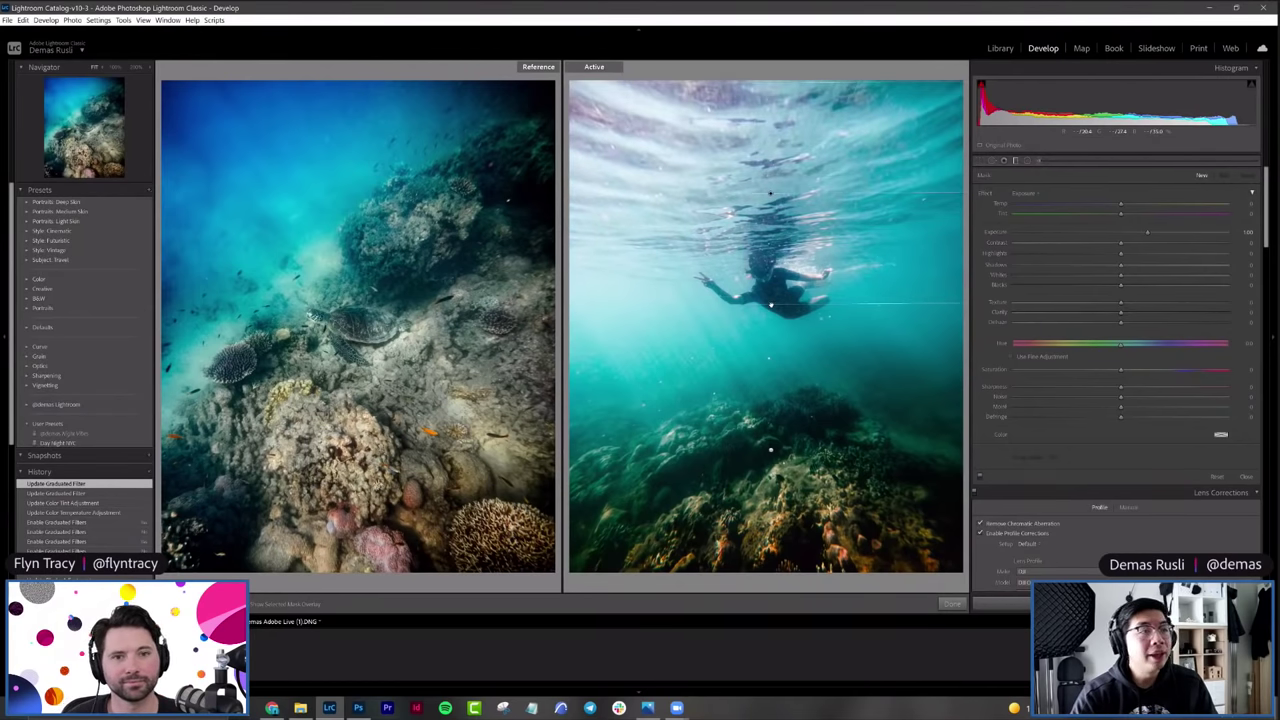
drag(1150, 233, 1113, 240)
click(1158, 241)
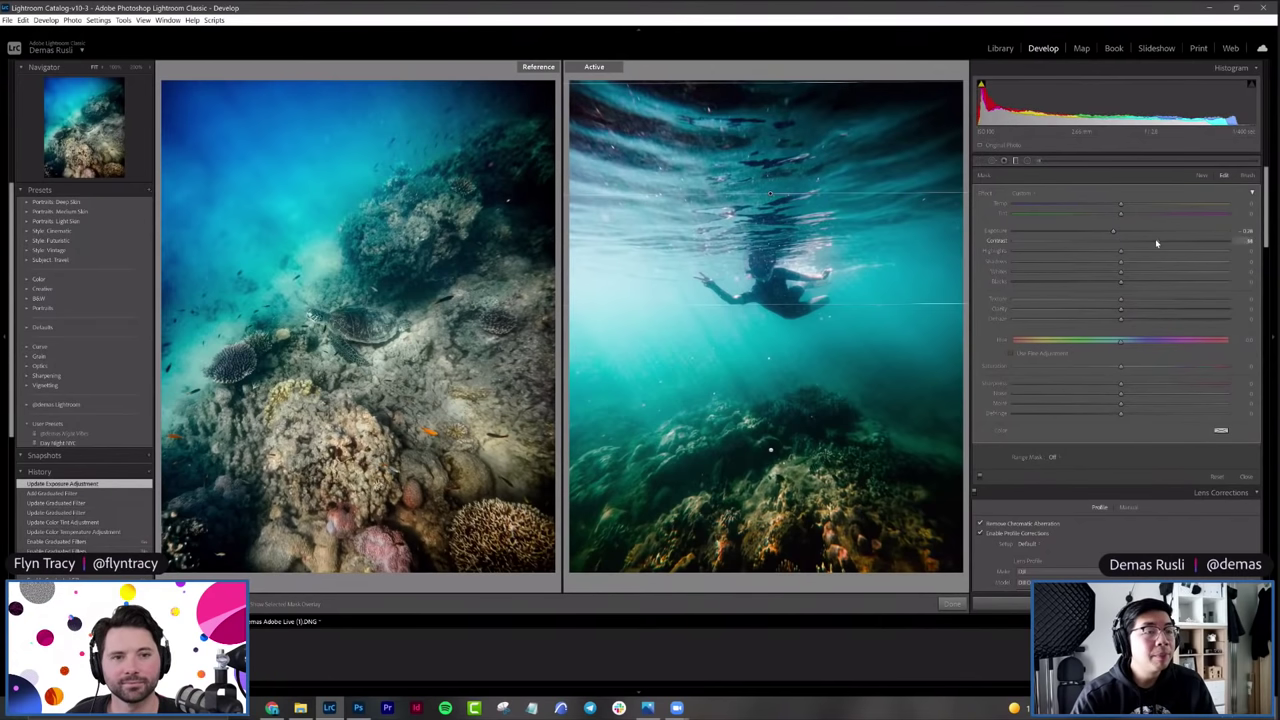
Step: Refine the water-surface gradient with highlights -19, whites 16, blacks -3, texture -12, clarity 20 and dehaze 7, nudge it up slightly and finish
click(1104, 252)
mouse_move(1121, 263)
mouse_down()
mouse_move(1121, 275)
mouse_move(1077, 277)
mouse_move(1137, 277)
mouse_up()
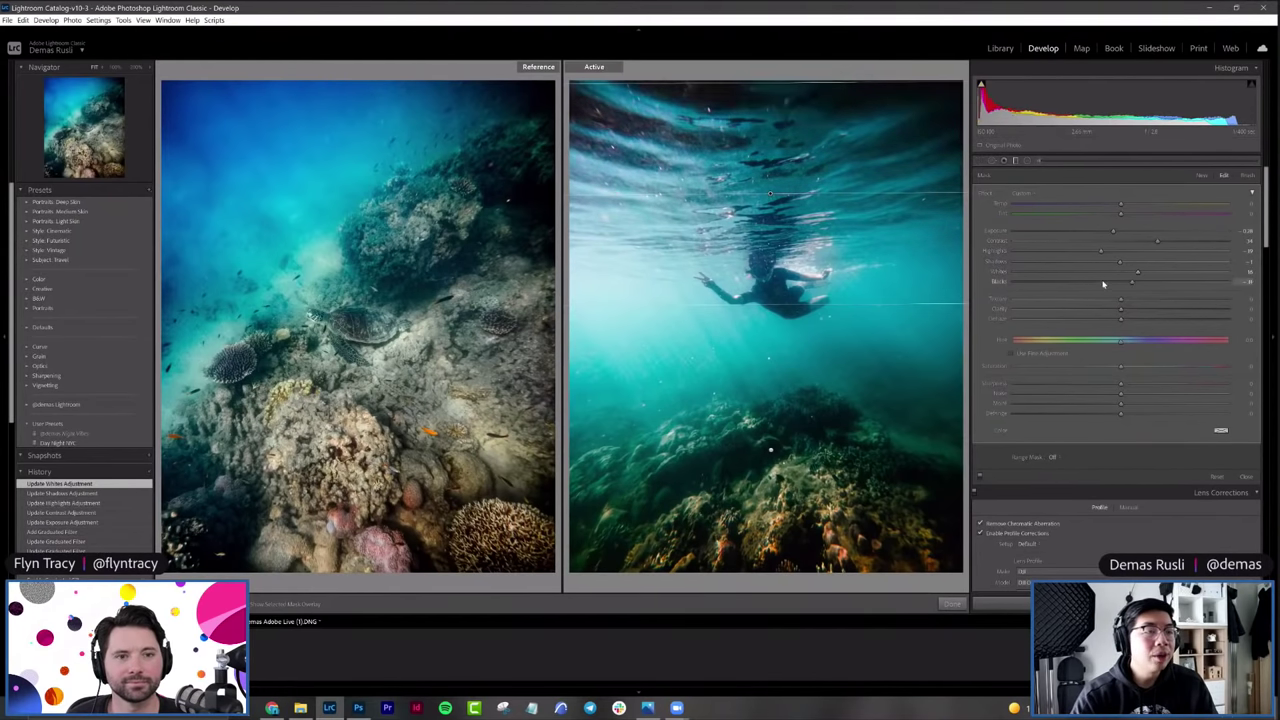
drag(1120, 283, 1094, 300)
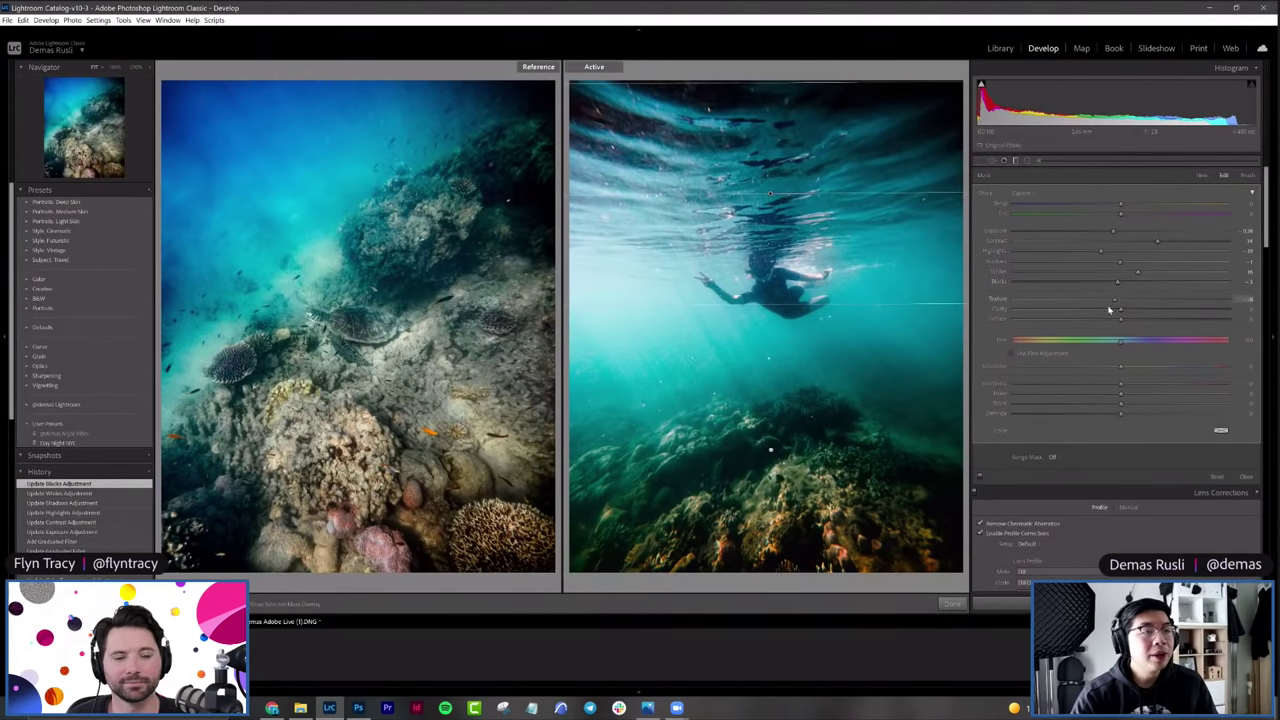
mouse_move(1112, 313)
mouse_down()
mouse_move(1145, 313)
mouse_move(1130, 320)
mouse_up()
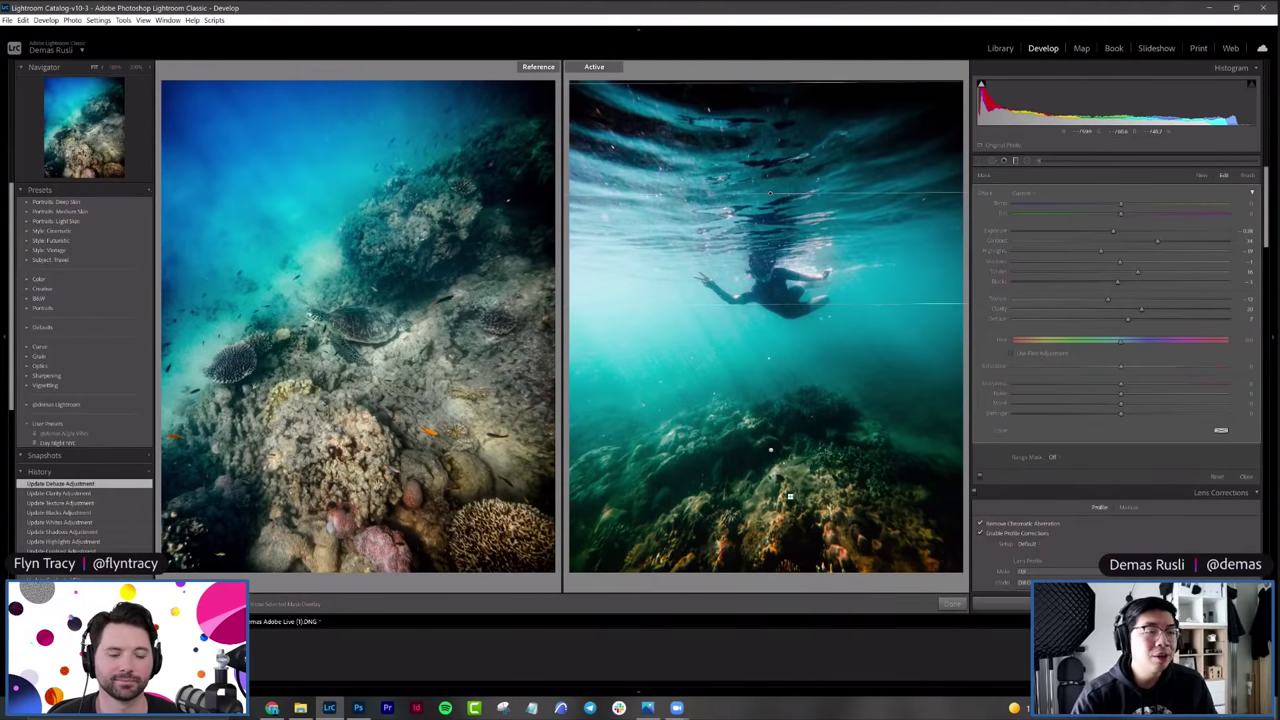
drag(770, 192, 770, 190)
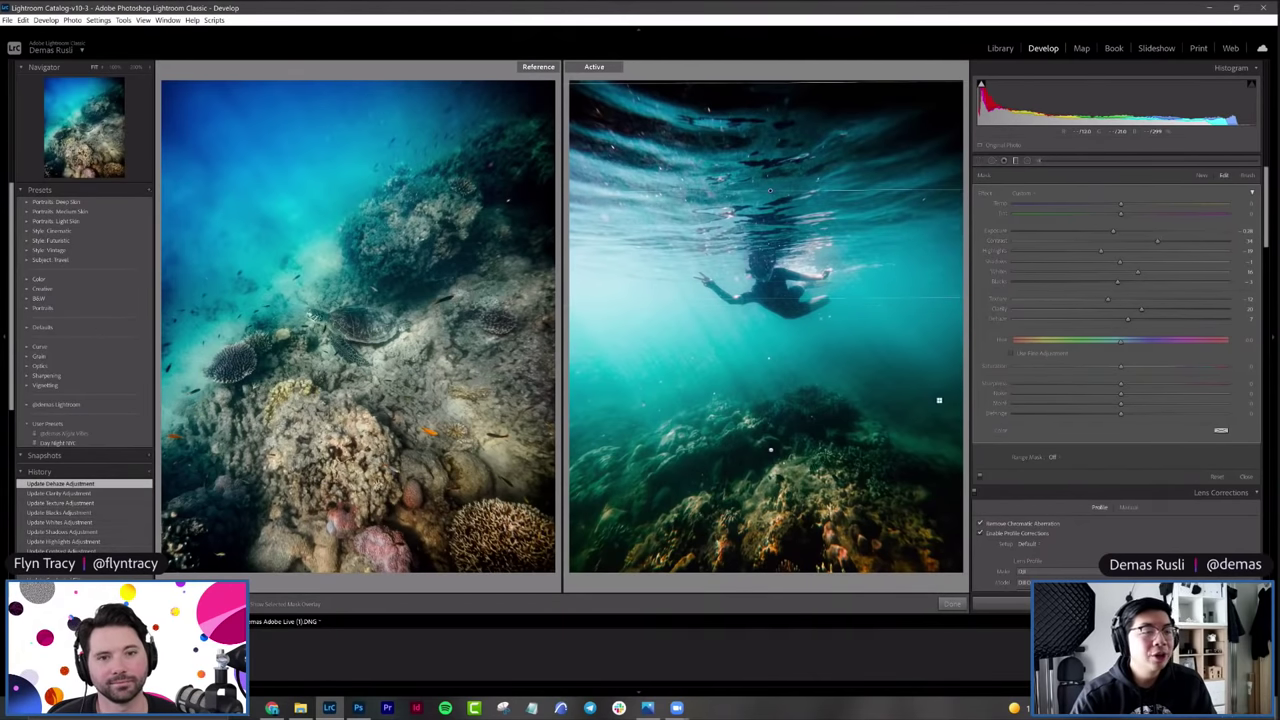
click(953, 605)
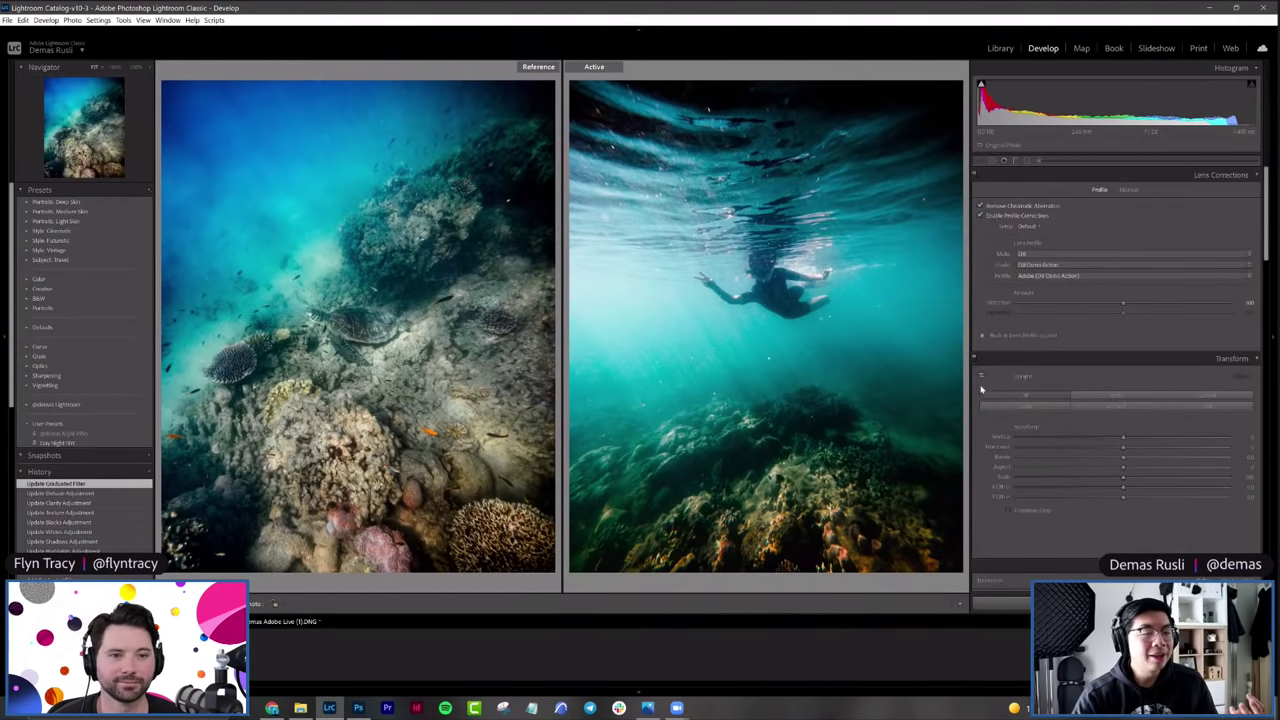
Step: Draw an elliptical radial filter around the swimmer and invert it so that the effect applies inside
scroll(981, 395, down, 2)
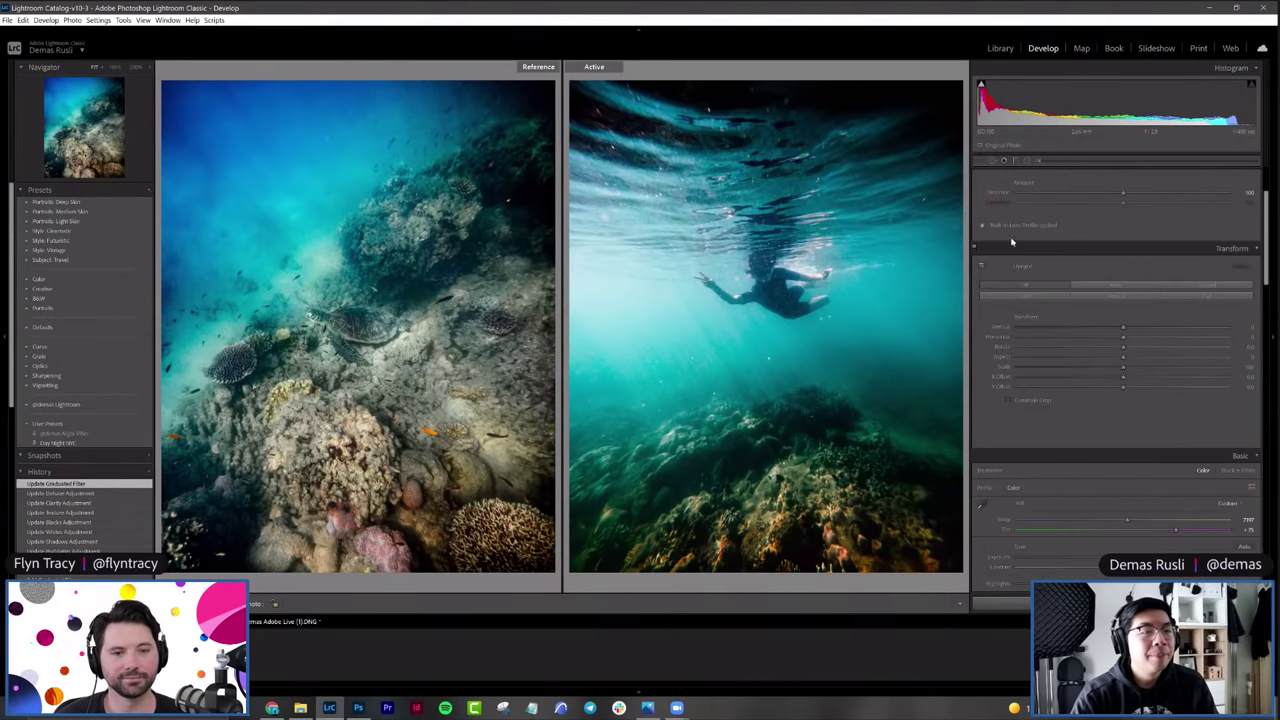
key(m)
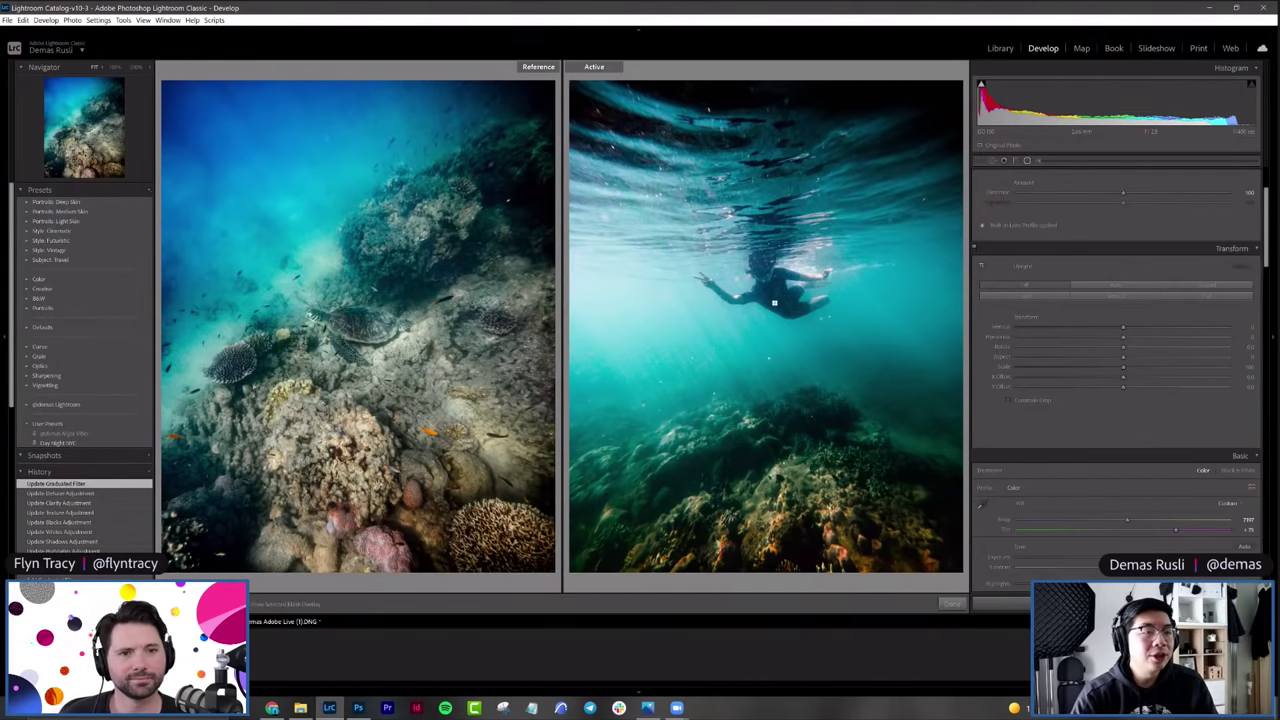
drag(842, 326, 876, 364)
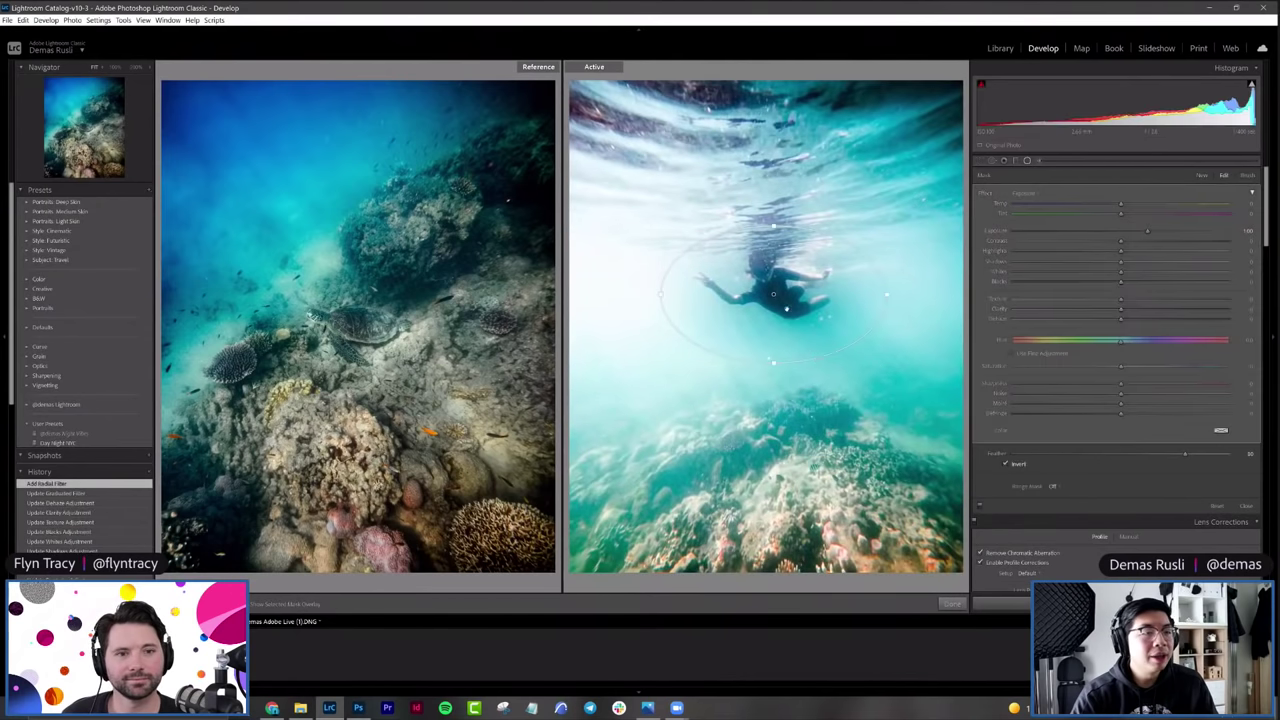
click(1007, 466)
Step: Give the swimmer's radial filter exposure 0.14, contrast 49, highlights 17, shadows -21, blacks -22, texture 17, clarity 14 and dehaze -1, and finish it
drag(1150, 235, 1124, 236)
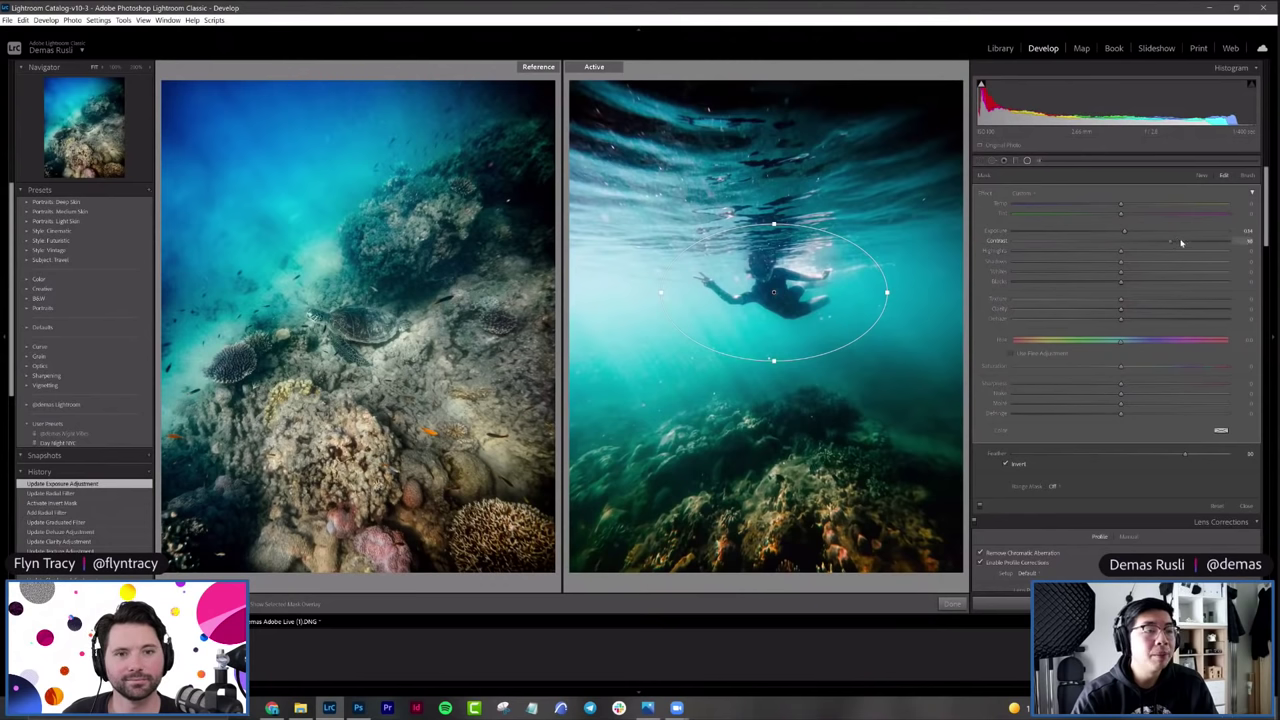
drag(1100, 242, 1119, 321)
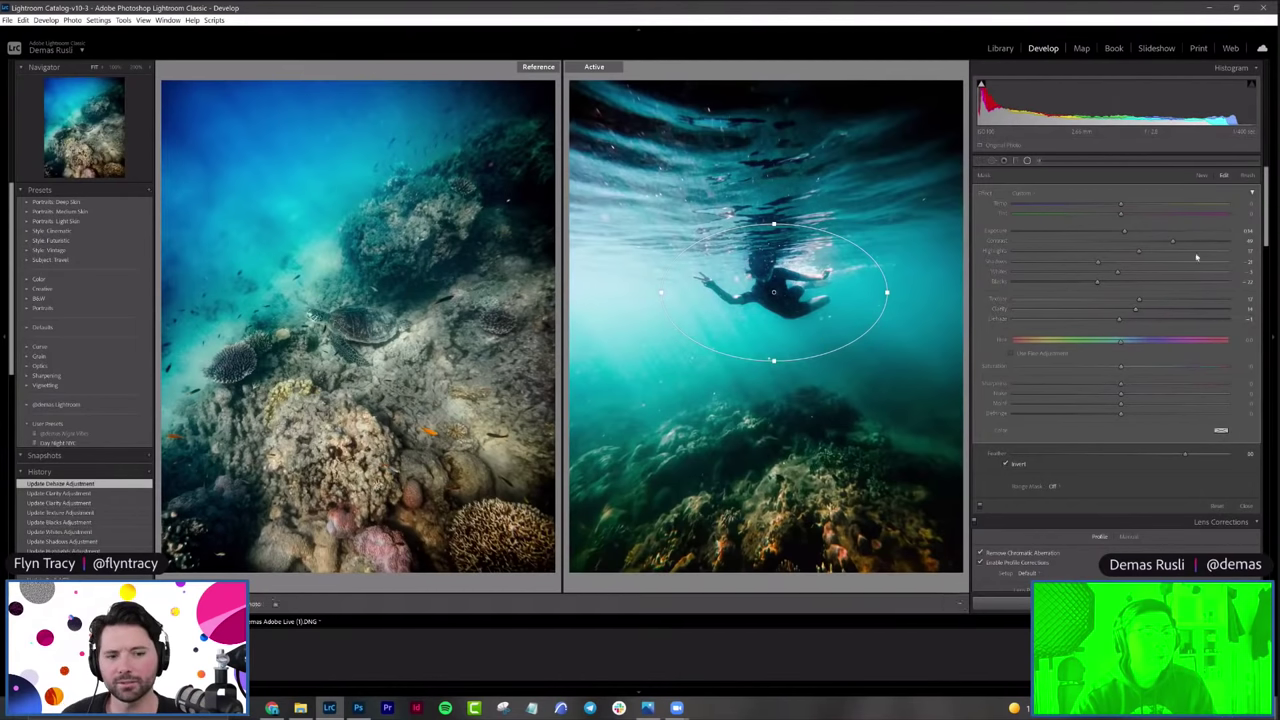
click(951, 603)
Step: Compare the swimmer photo's before and after versions, ending on the edited one
key(backslash)
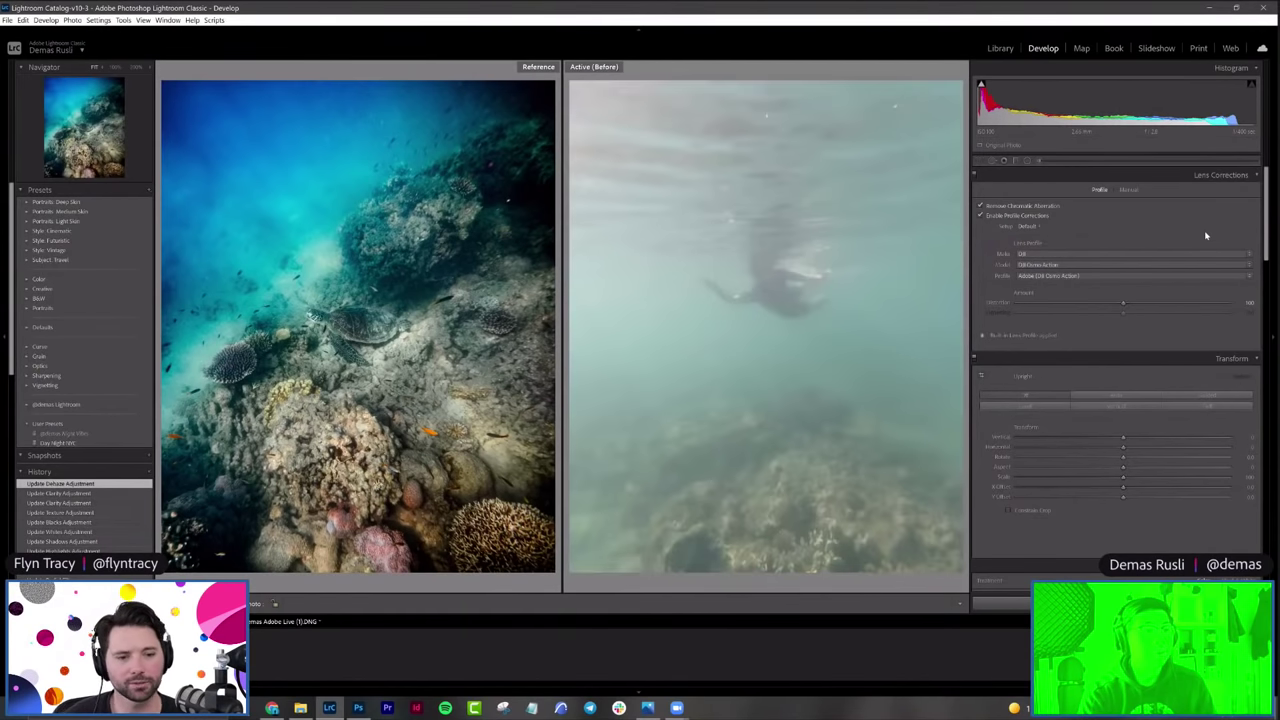
key(backslash)
key(backslash)
key(backslash)
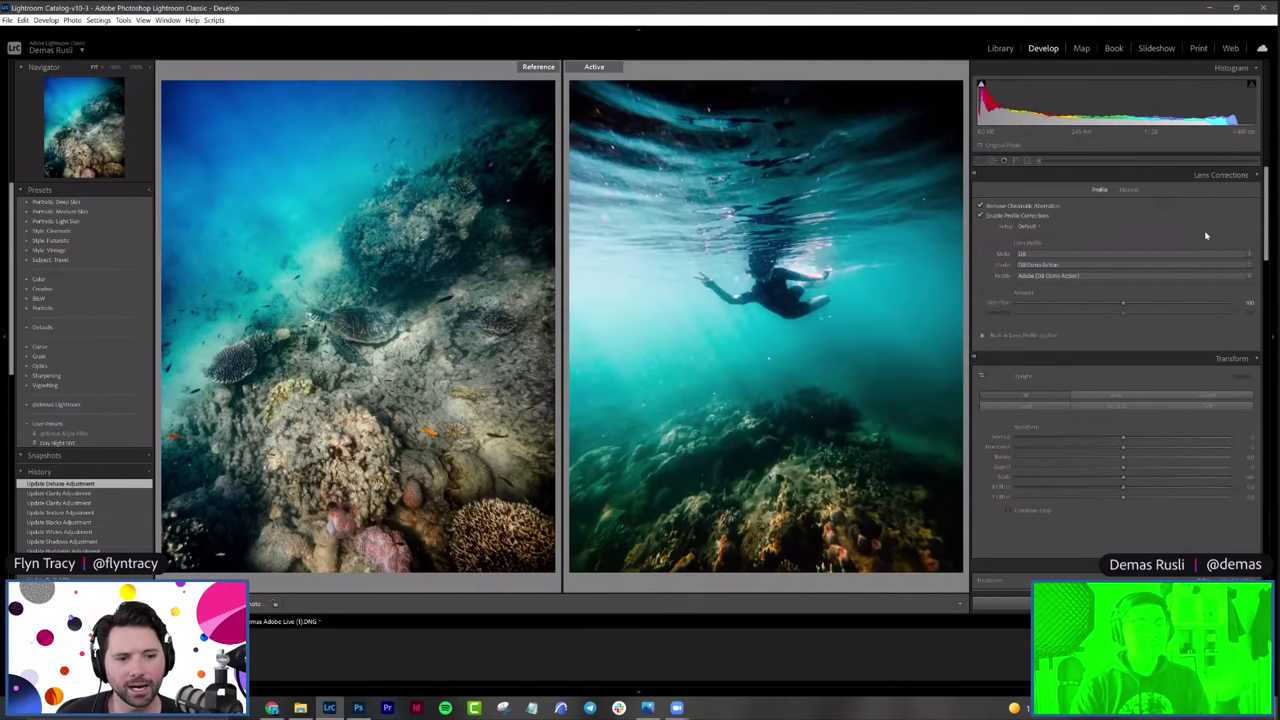
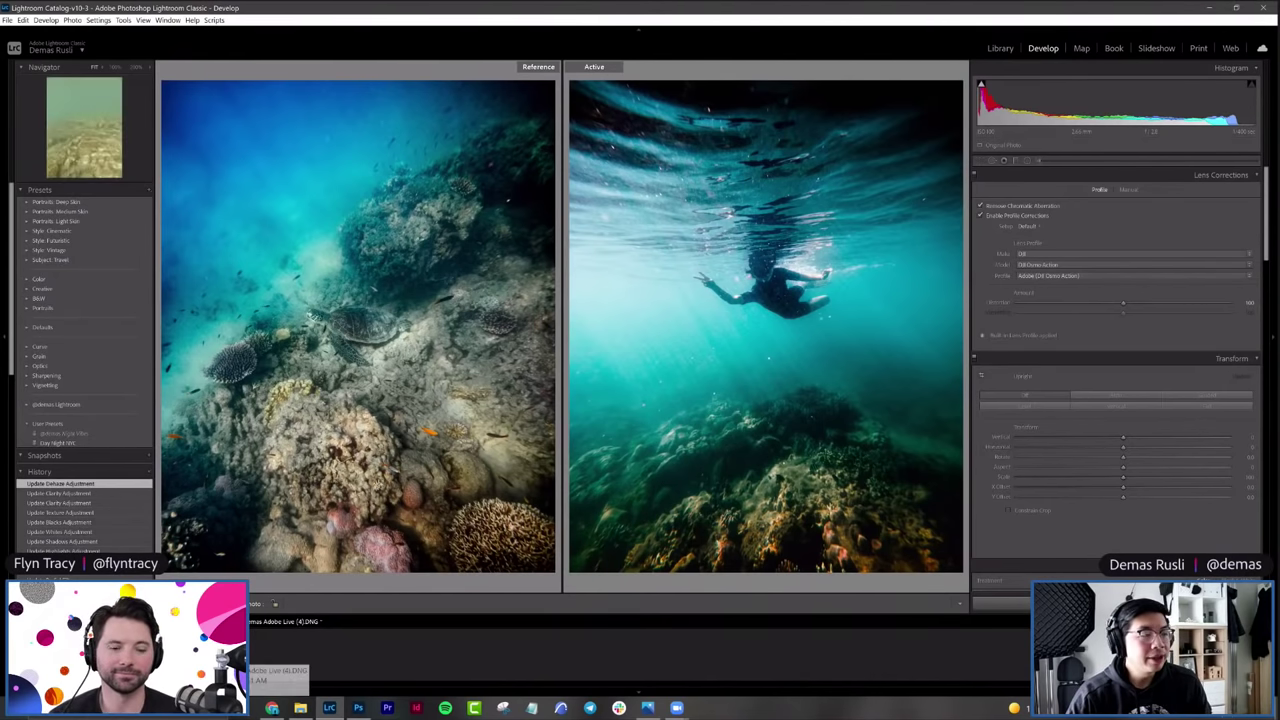
Step: Open the unedited shallow coral seabed photo and paste the copied develop settings onto it
click(265, 655)
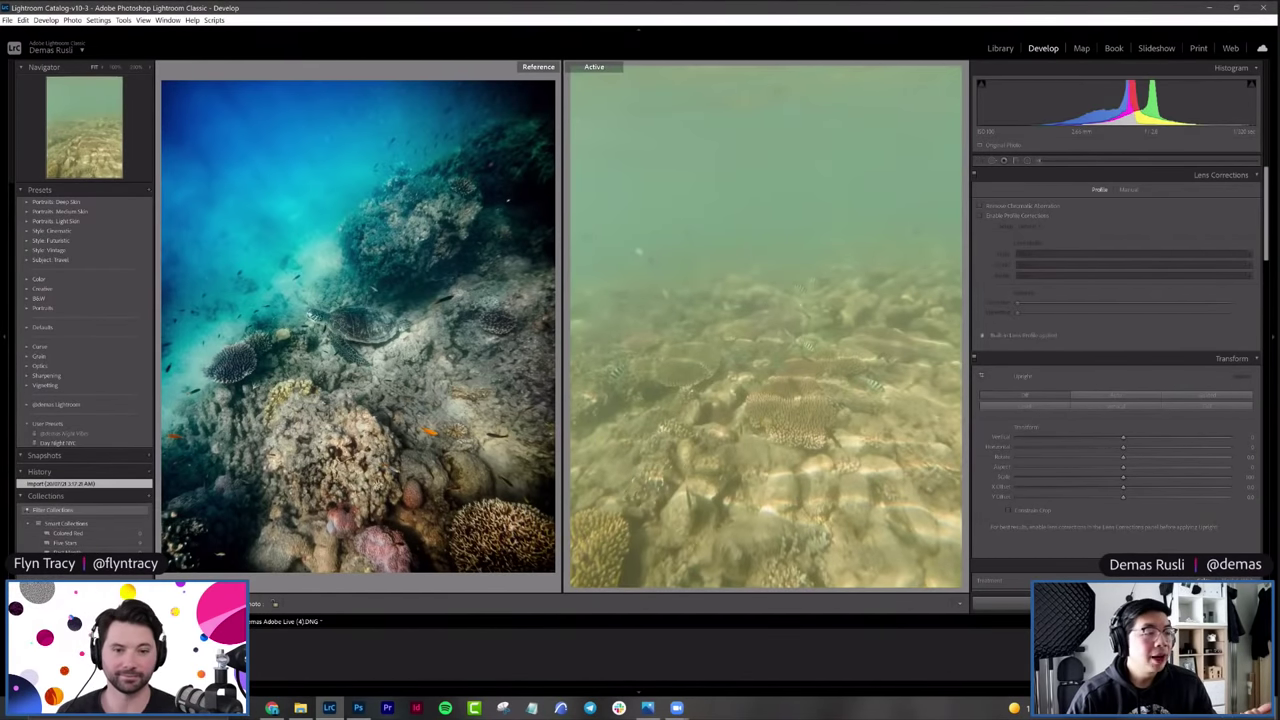
key(ctrl+shift+v)
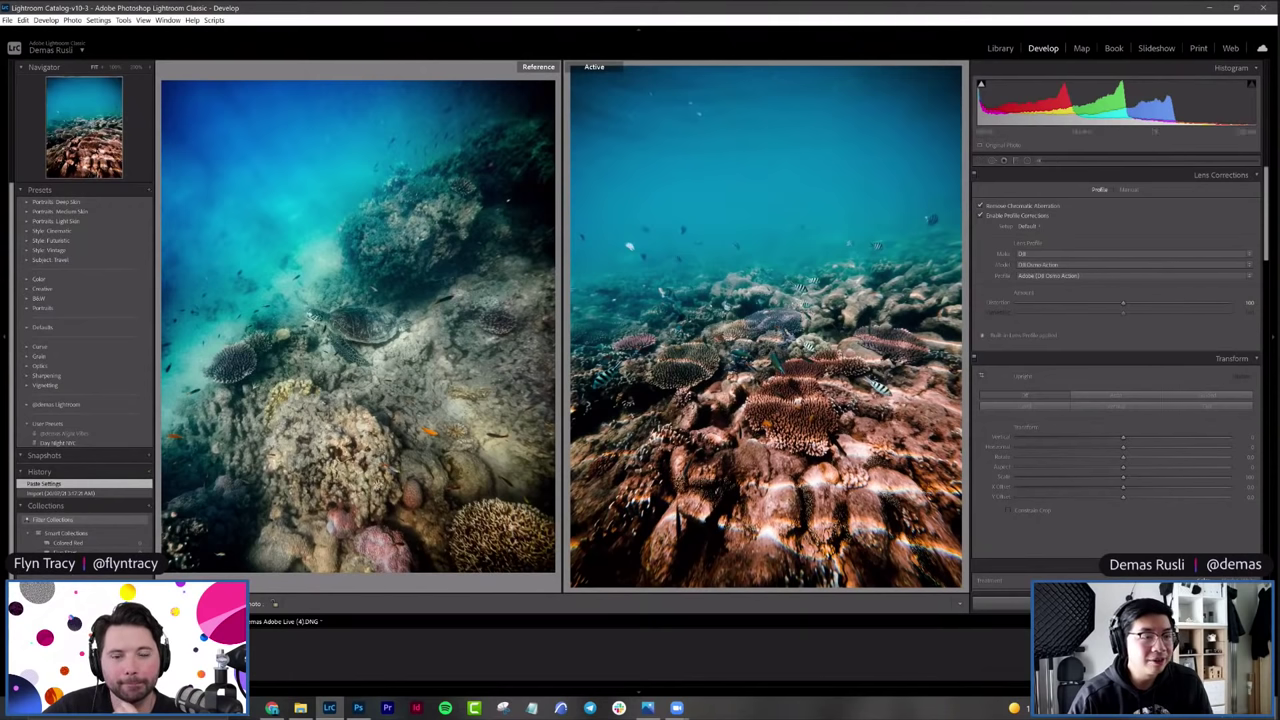
Step: Set the coral photo's tint to +50 with a slightly cooler temperature, and open the next photo, the half-submerged island shot
scroll(1071, 405, down, 5)
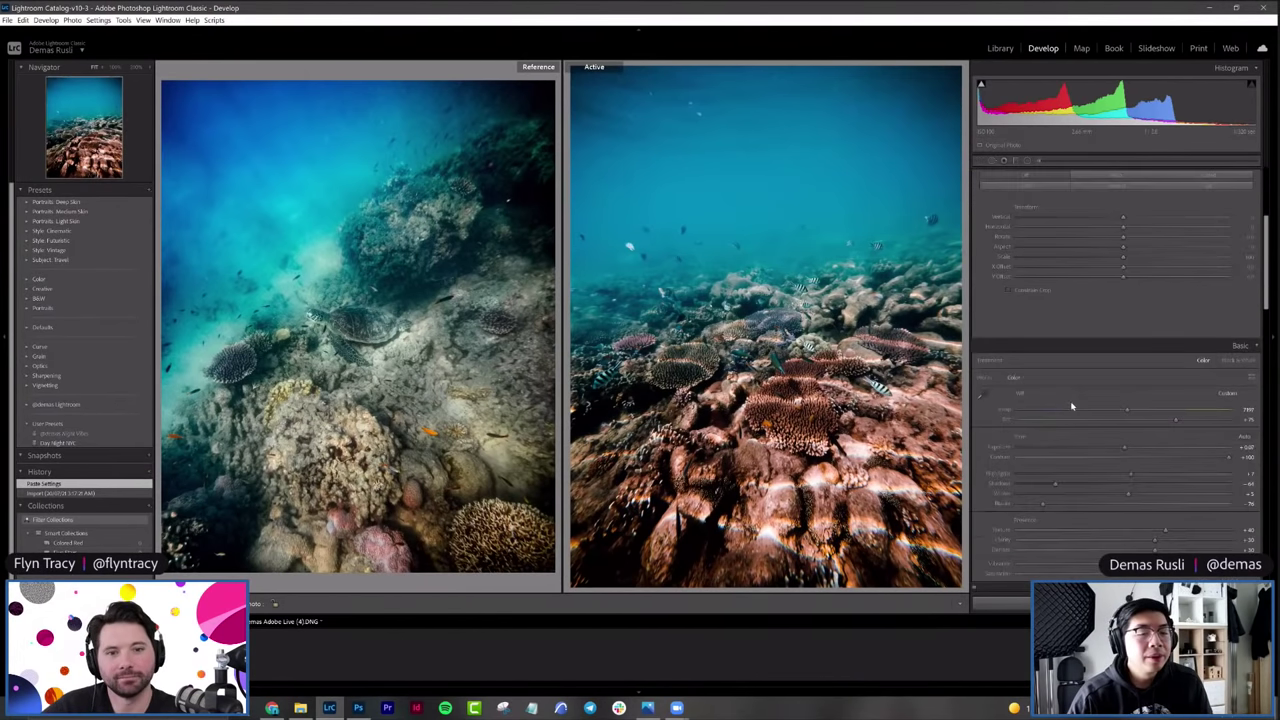
drag(1154, 313, 1165, 313)
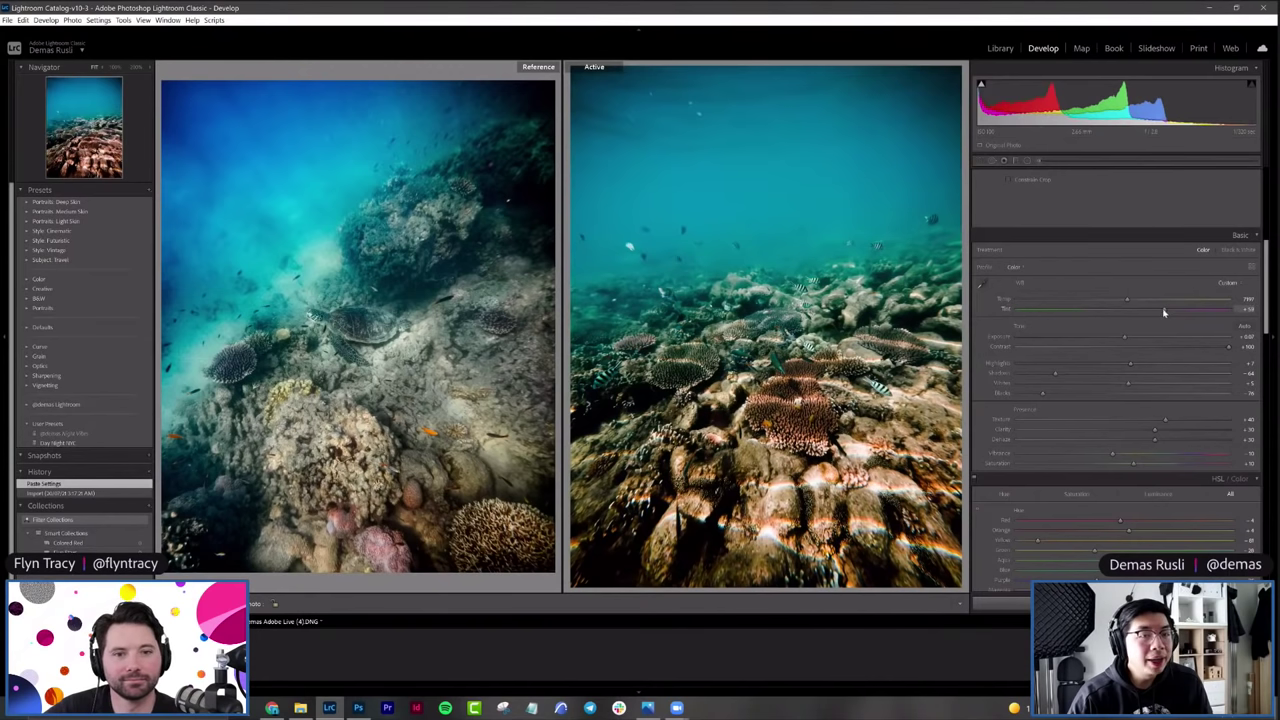
drag(1121, 303, 1157, 311)
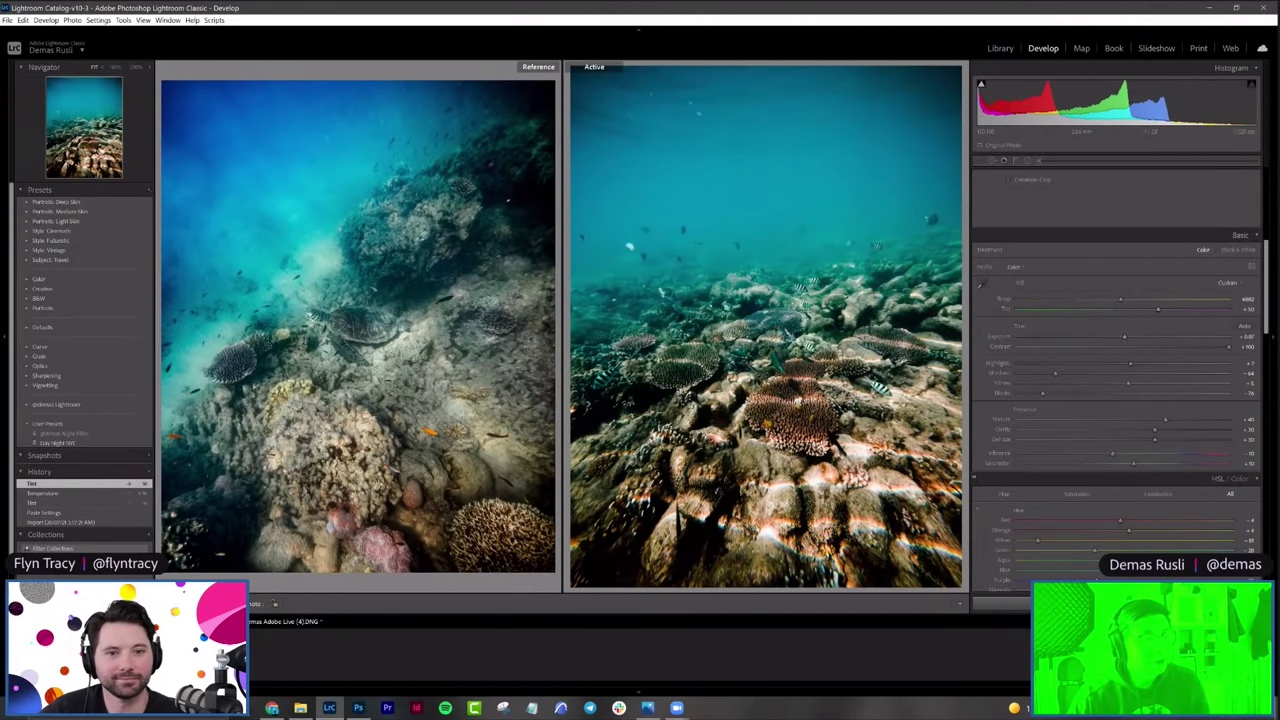
key(Right)
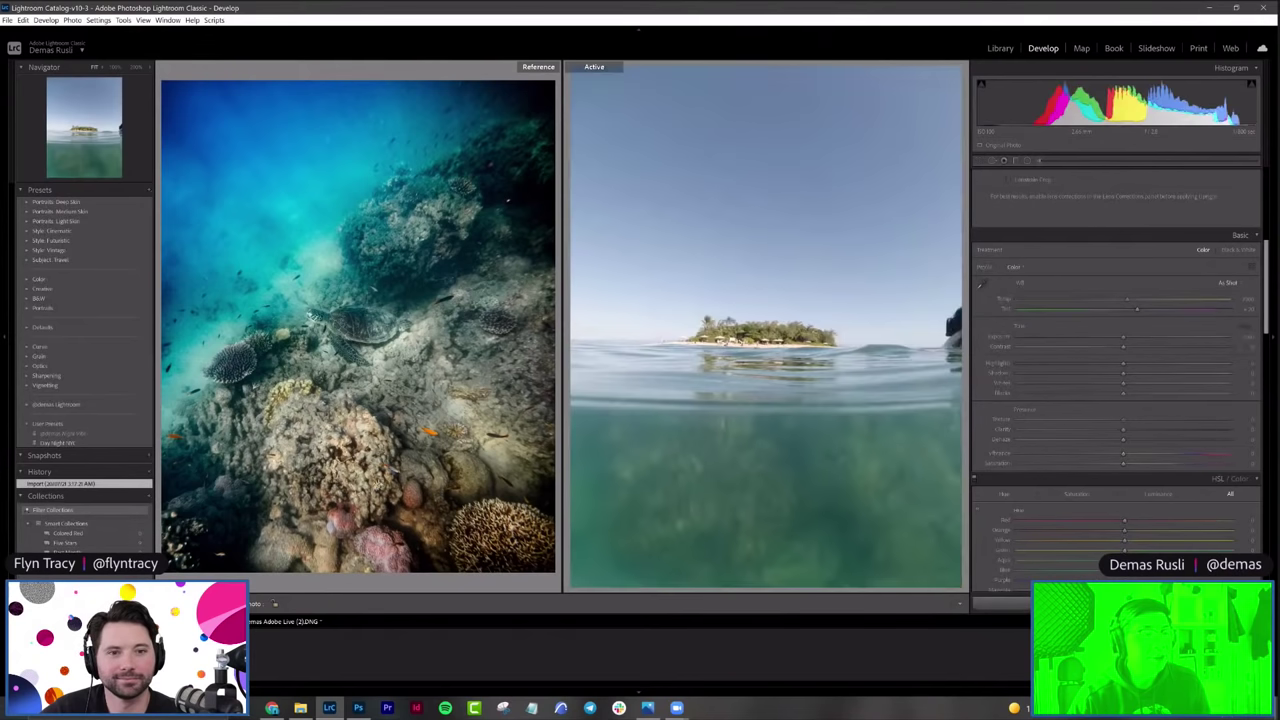
Step: Try the copied develop settings on the half-submerged island photo, and reset its develop settings
key(Right)
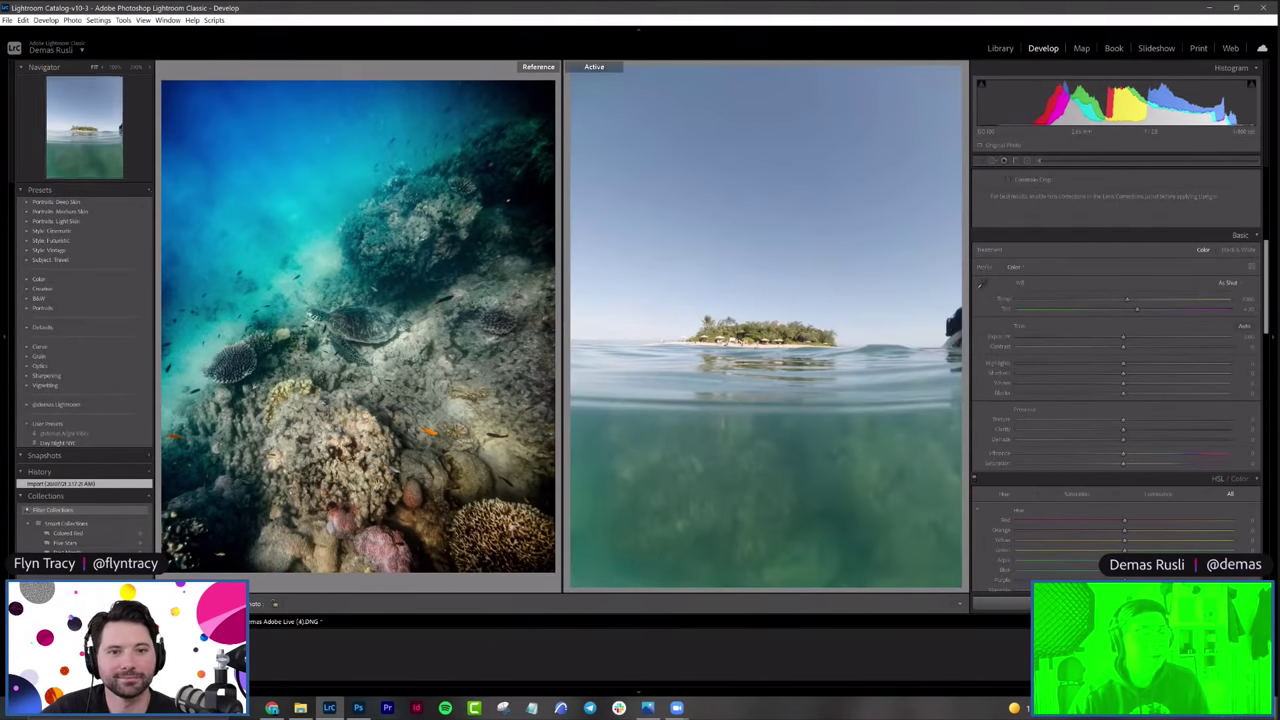
key(ctrl+v)
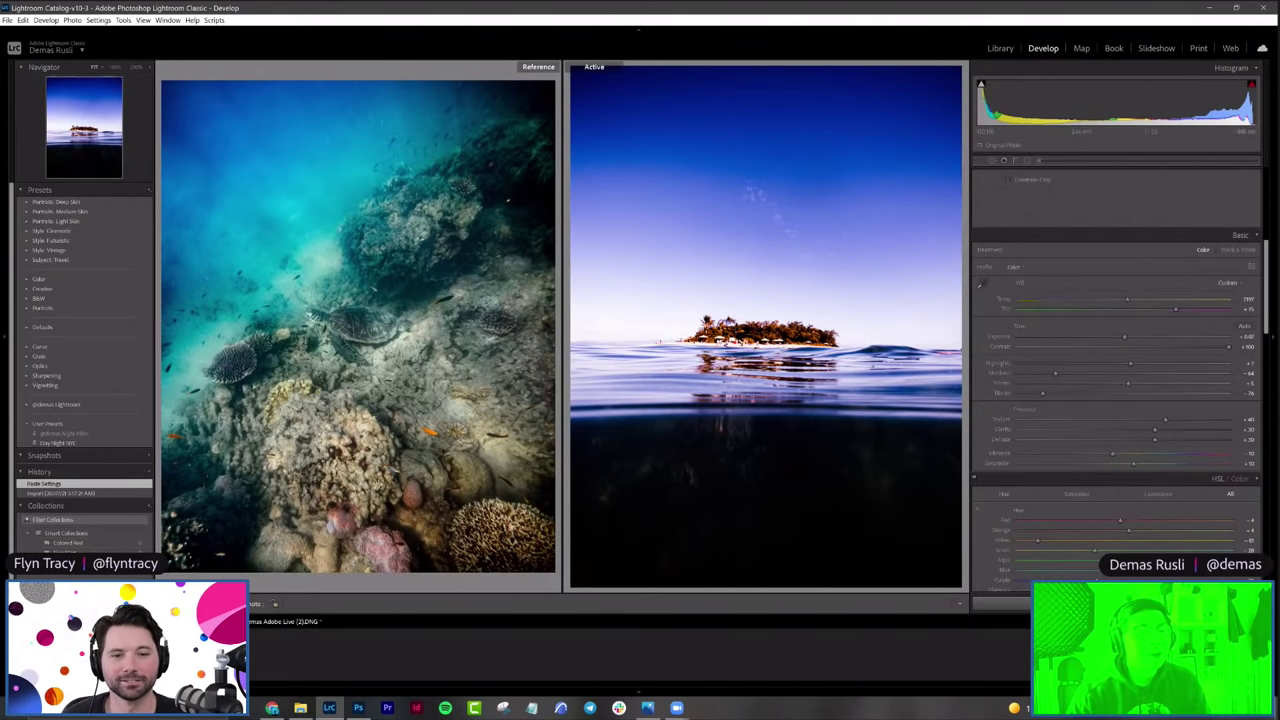
key(ctrl+shift+r)
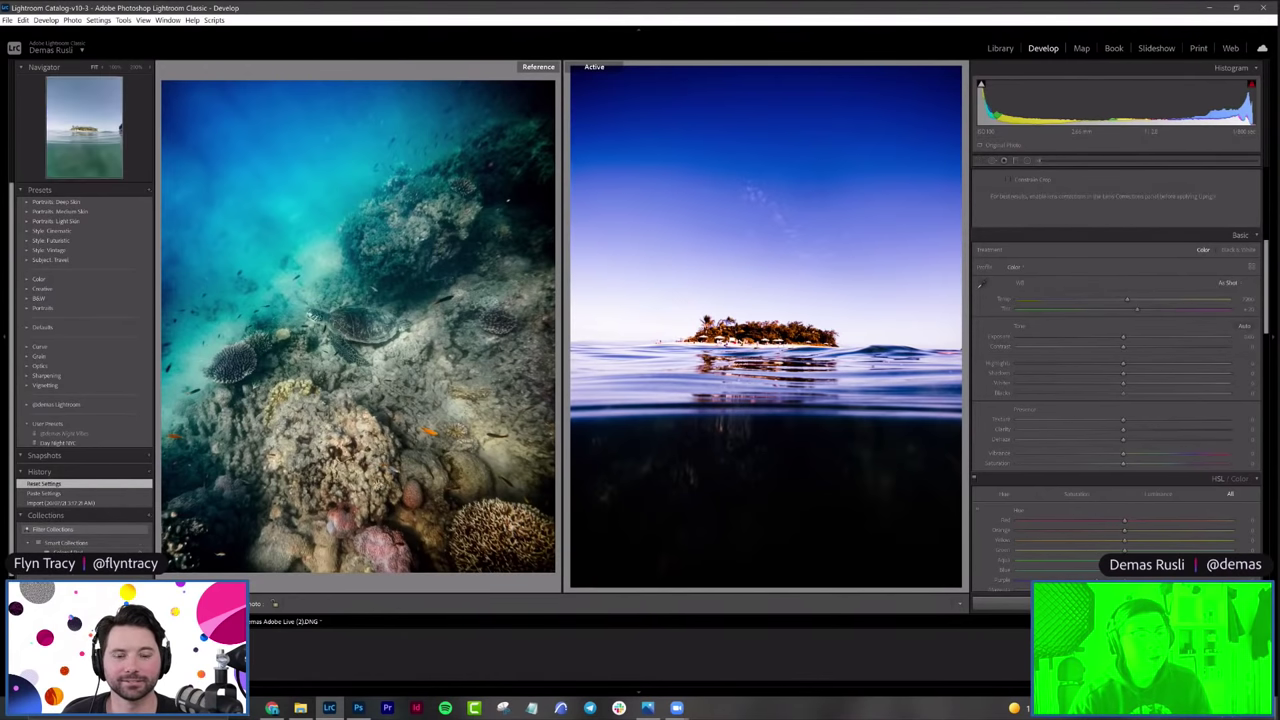
Step: Enable lens profile corrections and chromatic aberration removal for the island photo
scroll(1021, 309, down, 10)
click(1008, 215)
scroll(1034, 349, up, 10)
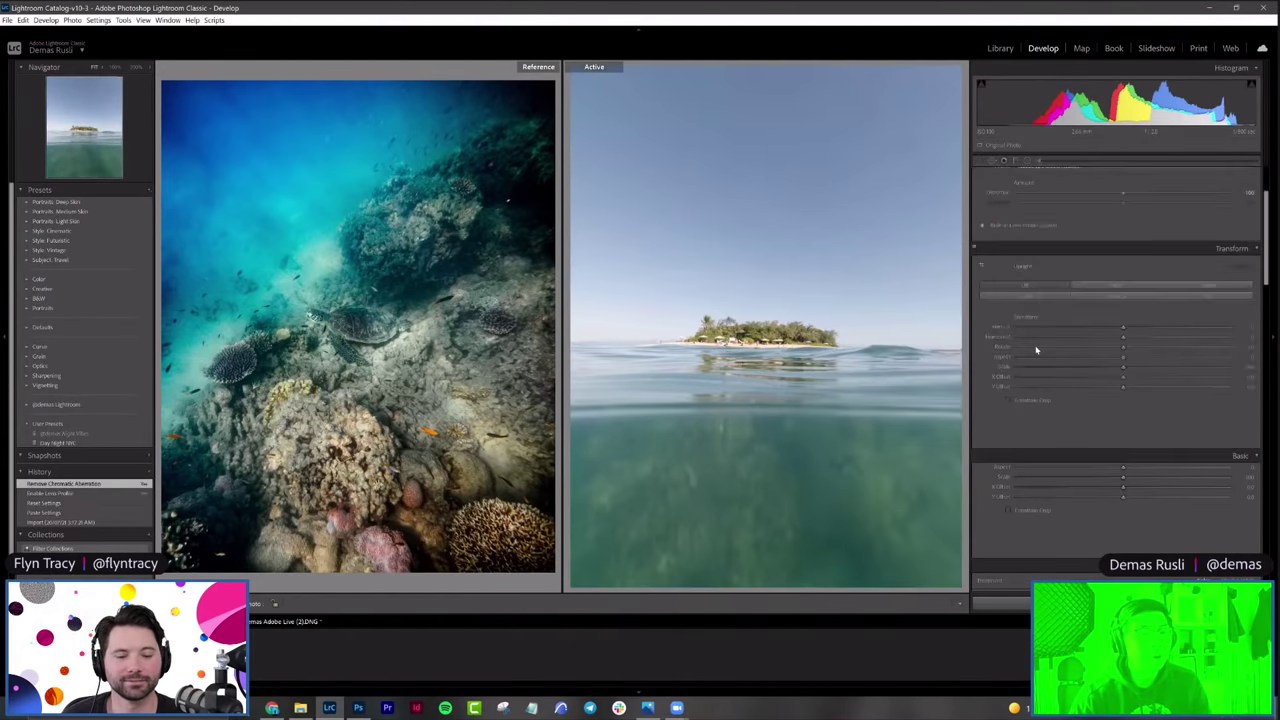
Step: Cool the island photo's temperature, lower highlights strongly, and set exposure +0.34, contrast +43, shadows -39, whites +6 and blacks -18
drag(1126, 301, 1081, 386)
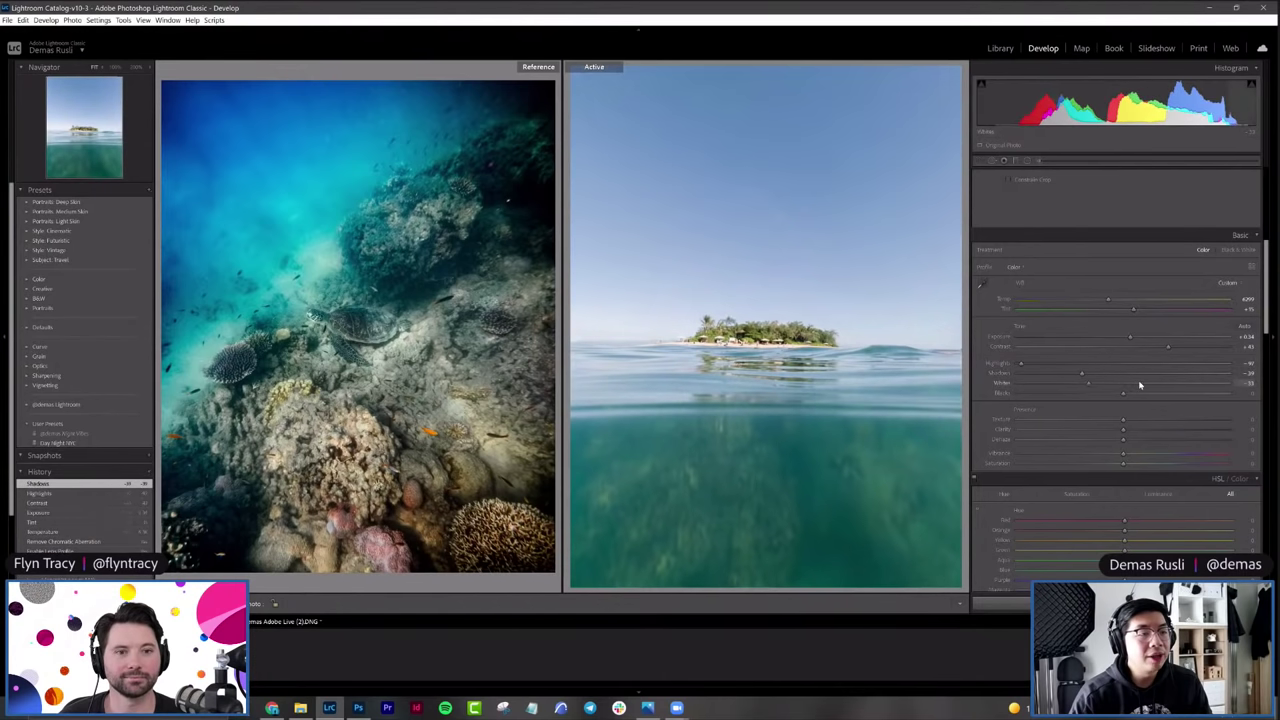
click(1129, 385)
shift+double_click(1106, 395)
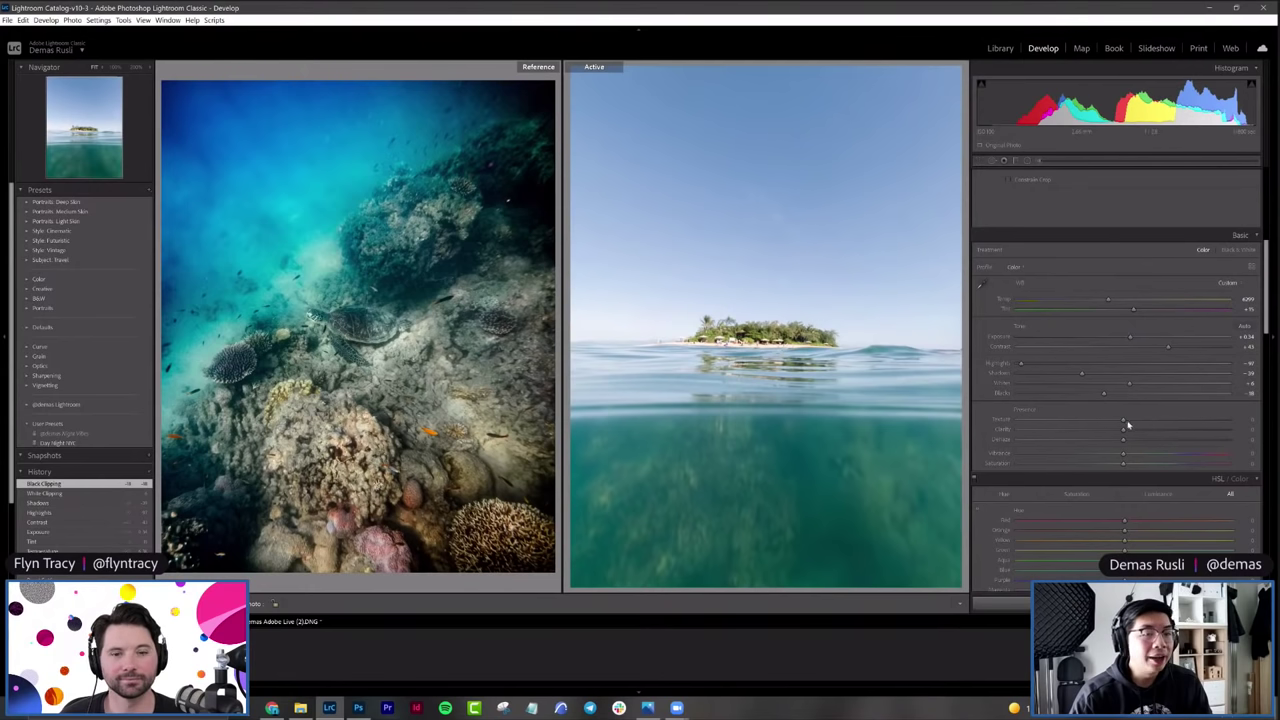
Step: Set the island photo's texture to +6, clarity +5, dehaze +50, vibrance +11 and saturation -5
drag(1166, 423, 1131, 426)
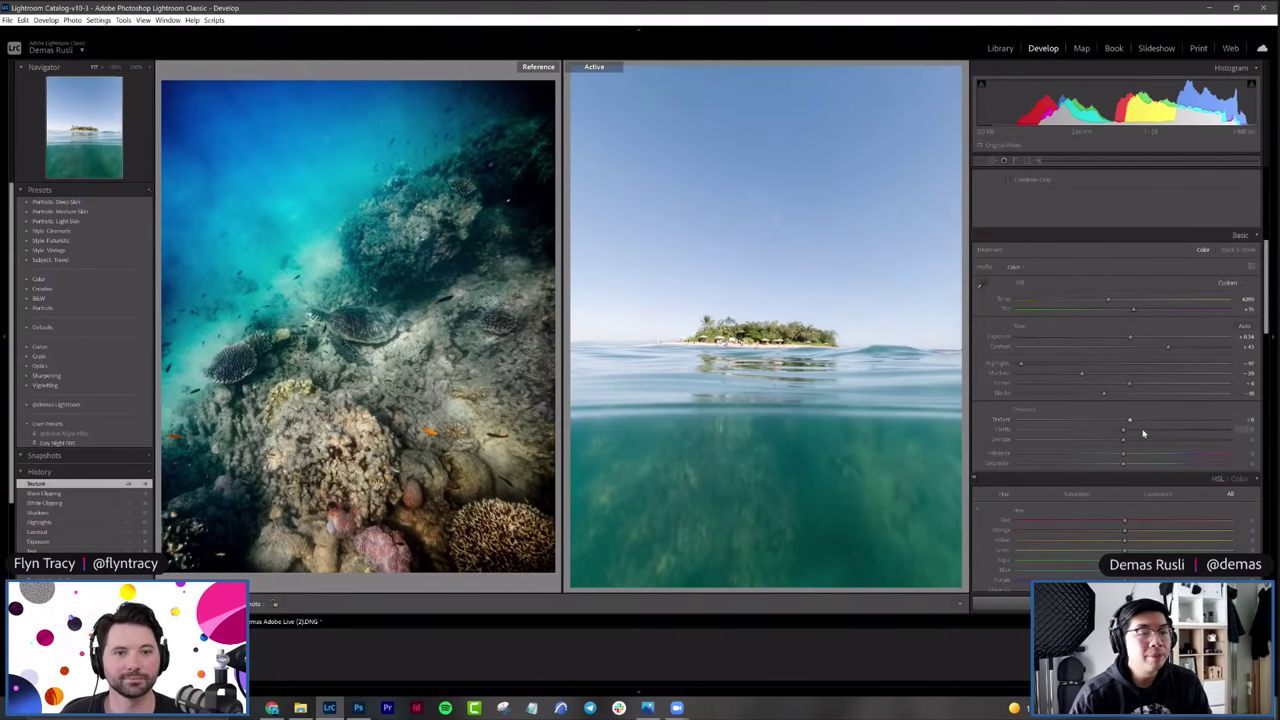
click(1192, 431)
drag(1082, 435, 1171, 437)
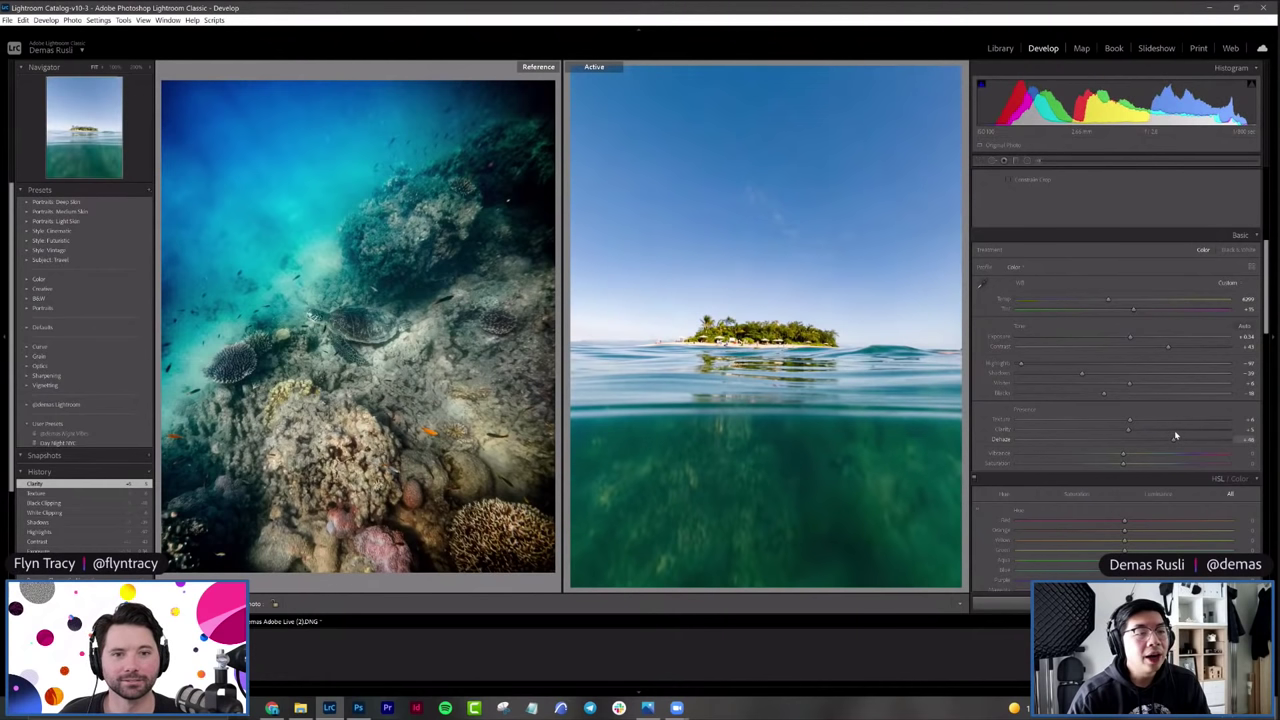
drag(1174, 437, 1176, 438)
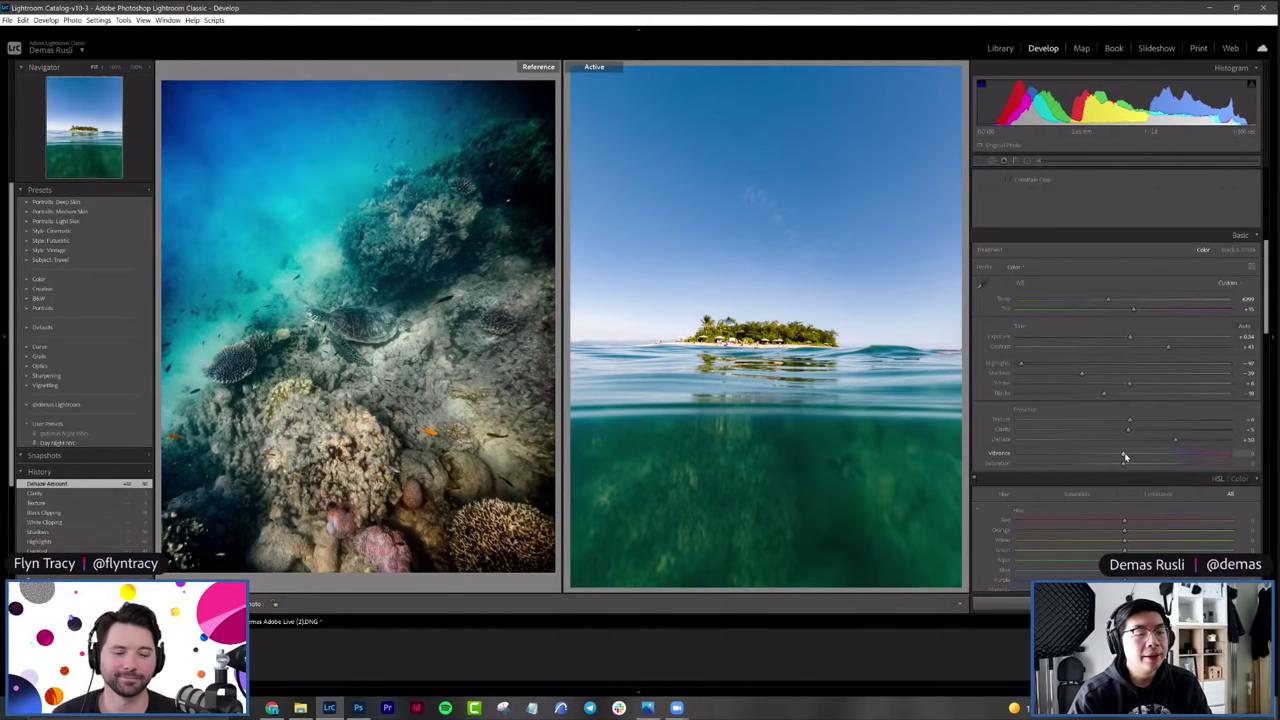
mouse_move(1117, 457)
mouse_down()
mouse_move(1157, 457)
mouse_move(1136, 458)
mouse_up()
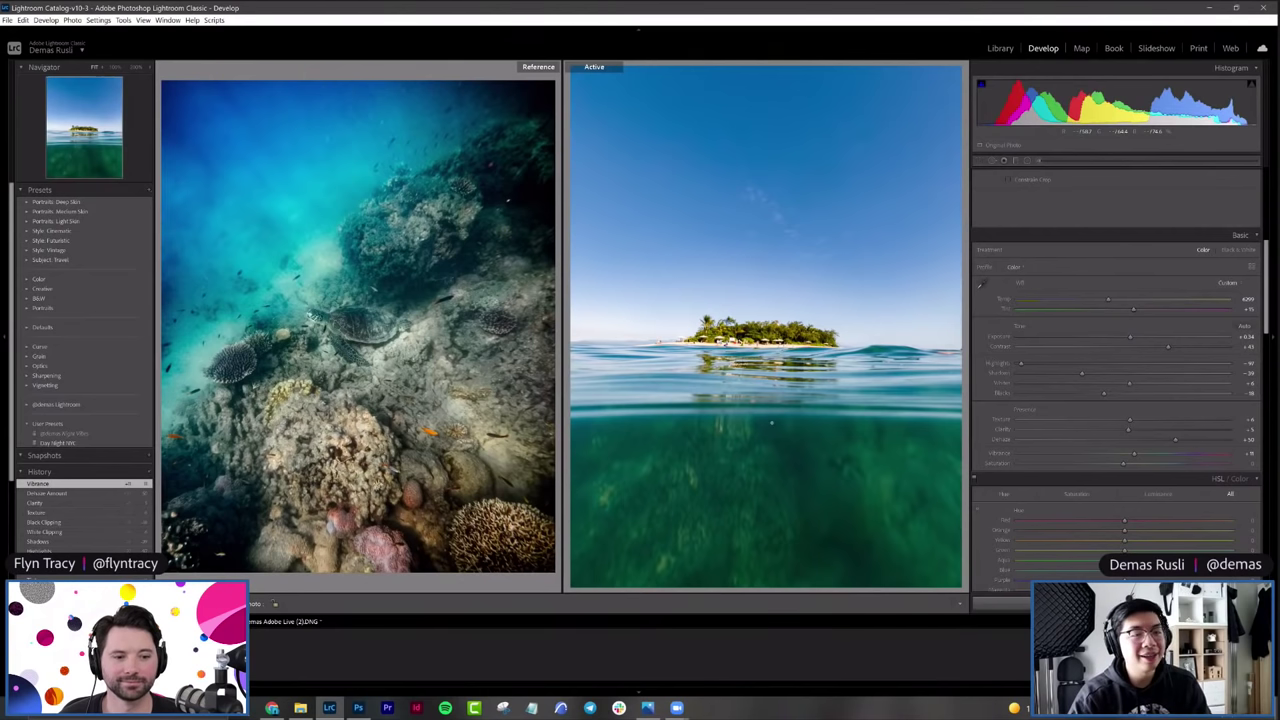
mouse_move(1122, 463)
mouse_down()
mouse_move(1150, 464)
mouse_move(1119, 465)
mouse_up()
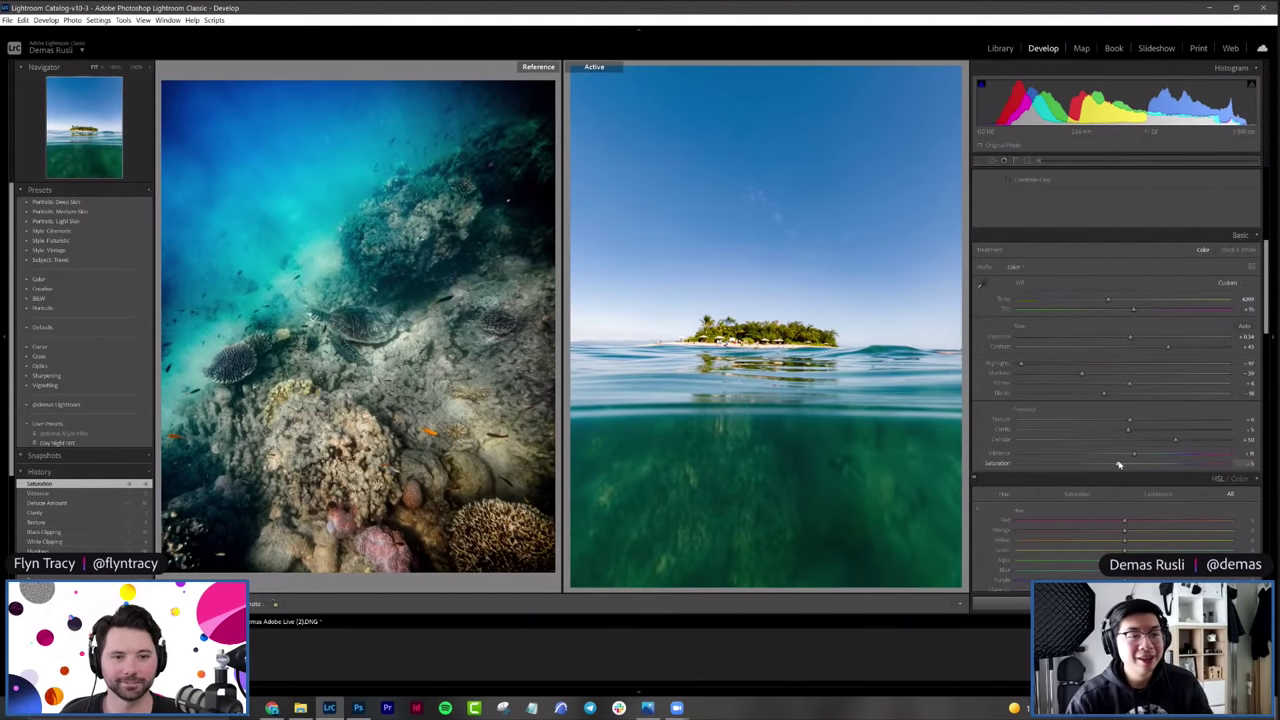
drag(1084, 465, 1090, 465)
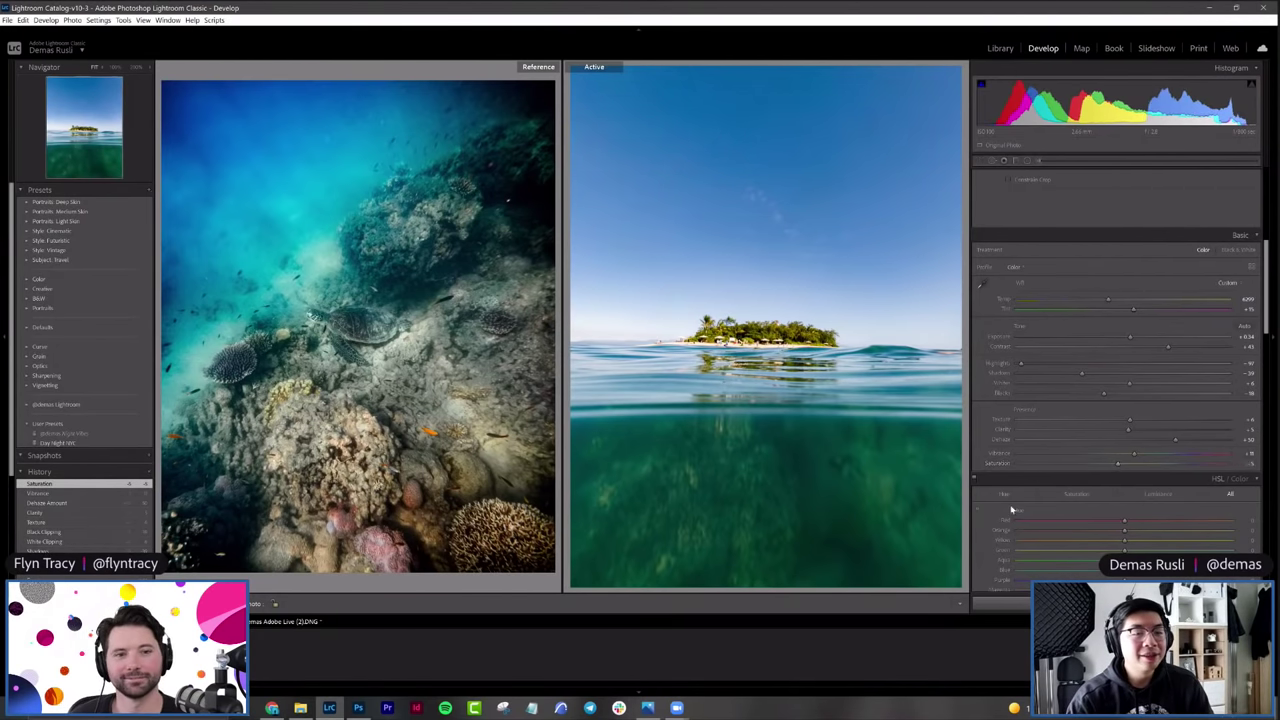
Step: Set the HSL saturation to red +17, orange +7, yellow +45, green -60, aqua -7, blue -9, purple +16 and magenta -14
scroll(990, 498, down, 4)
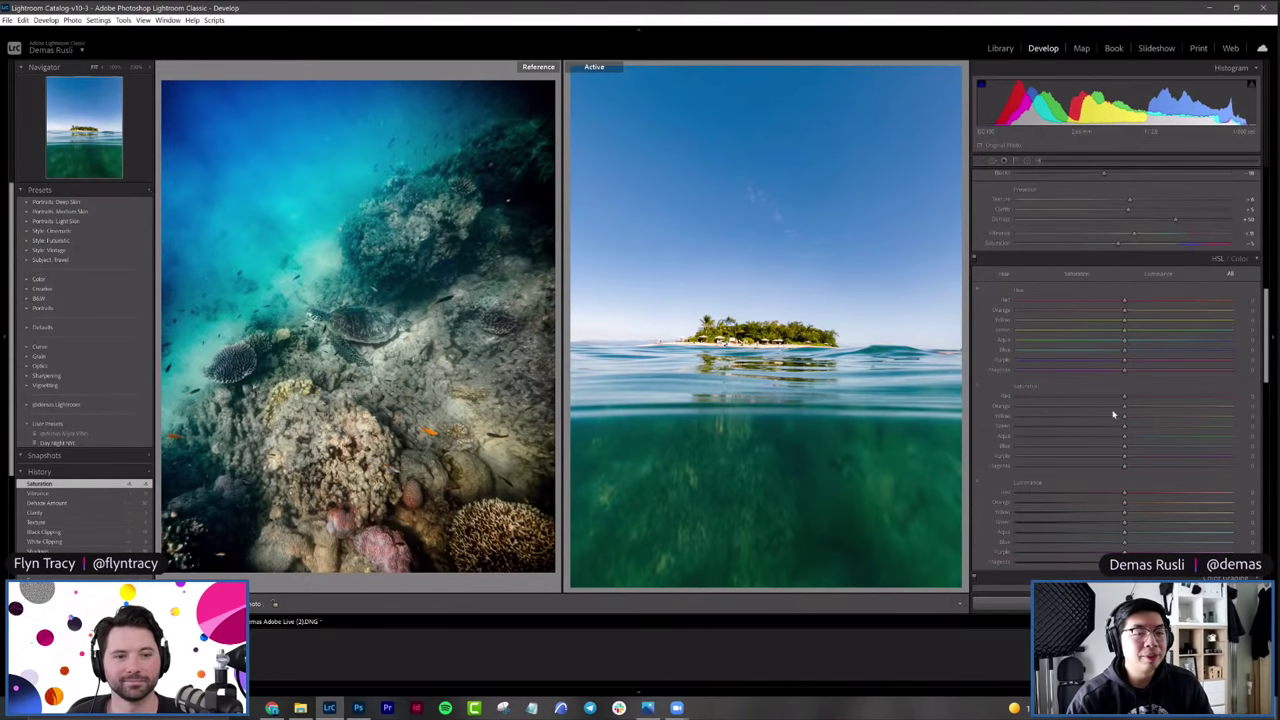
click(1090, 398)
mouse_move(1134, 402)
mouse_down()
mouse_move(1124, 406)
mouse_move(1139, 420)
mouse_up()
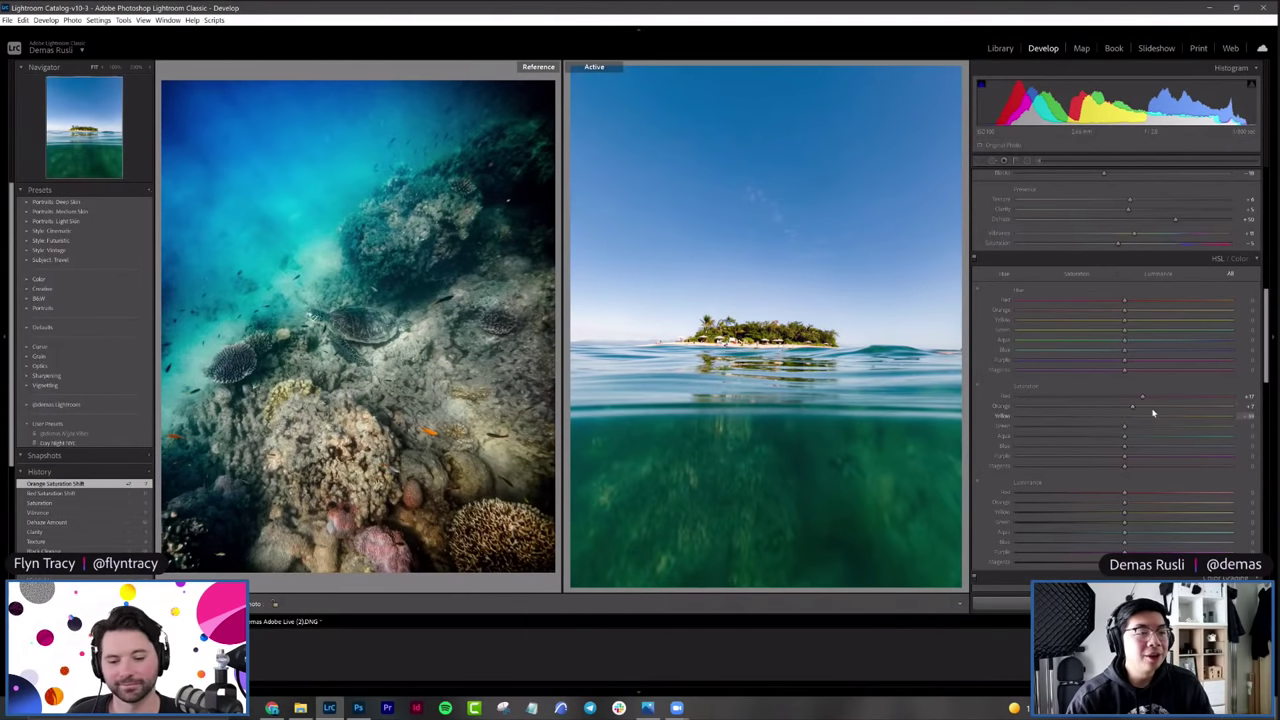
mouse_move(1172, 414)
mouse_down()
mouse_move(1190, 411)
mouse_move(1172, 415)
mouse_up()
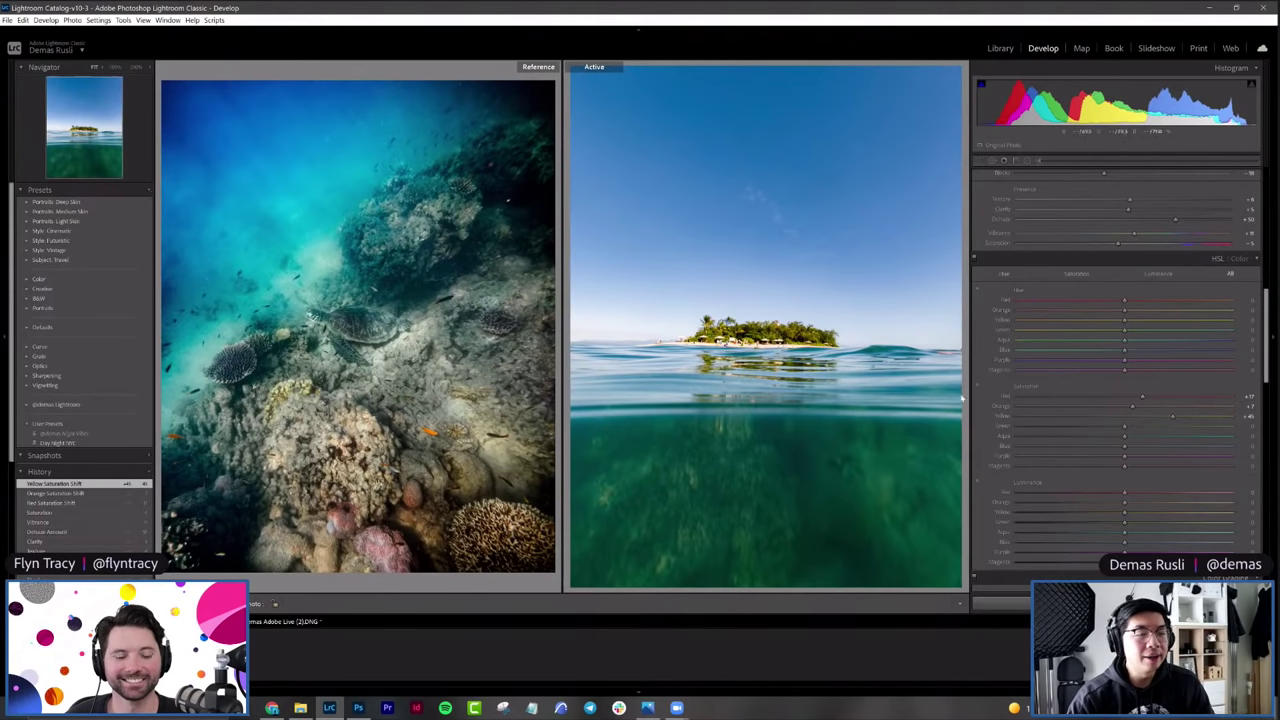
drag(1124, 428, 1116, 467)
Step: Set the HSL hues to red -7, orange +3, yellow -9, green -7, aqua +7, blue -8, purple -17 and magenta +4
drag(1097, 308, 1092, 307)
click(1118, 306)
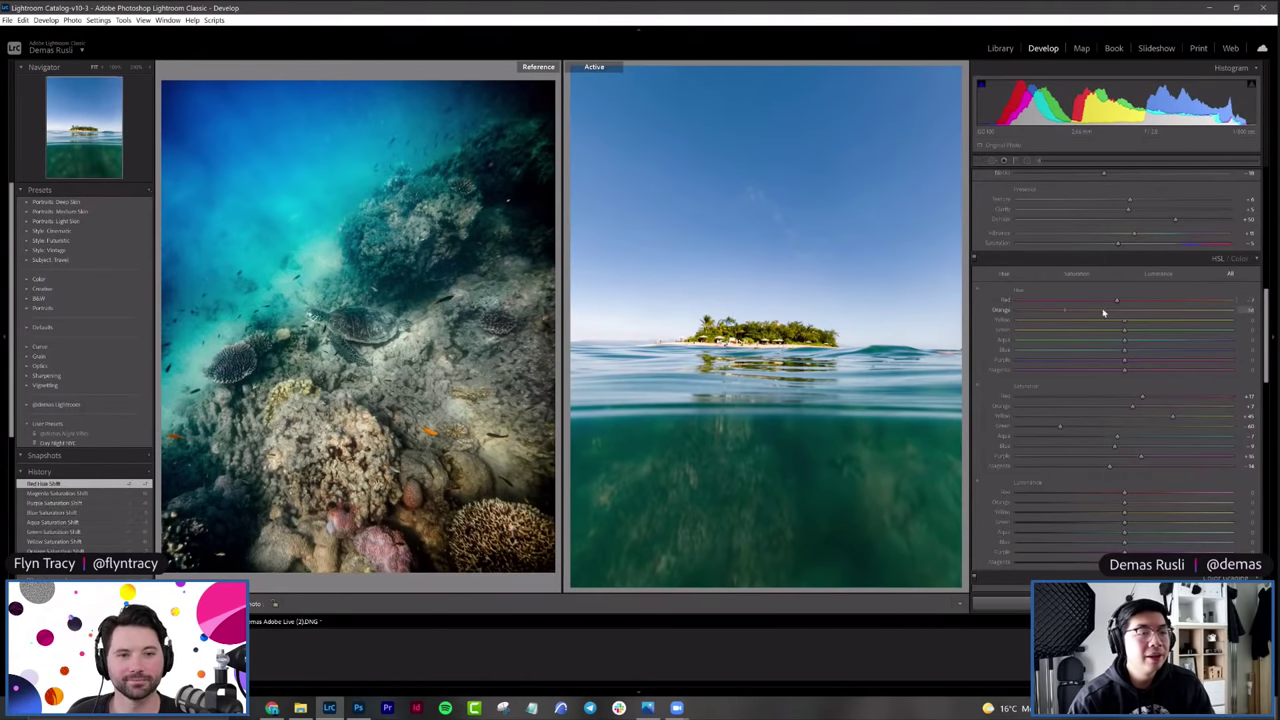
click(1129, 312)
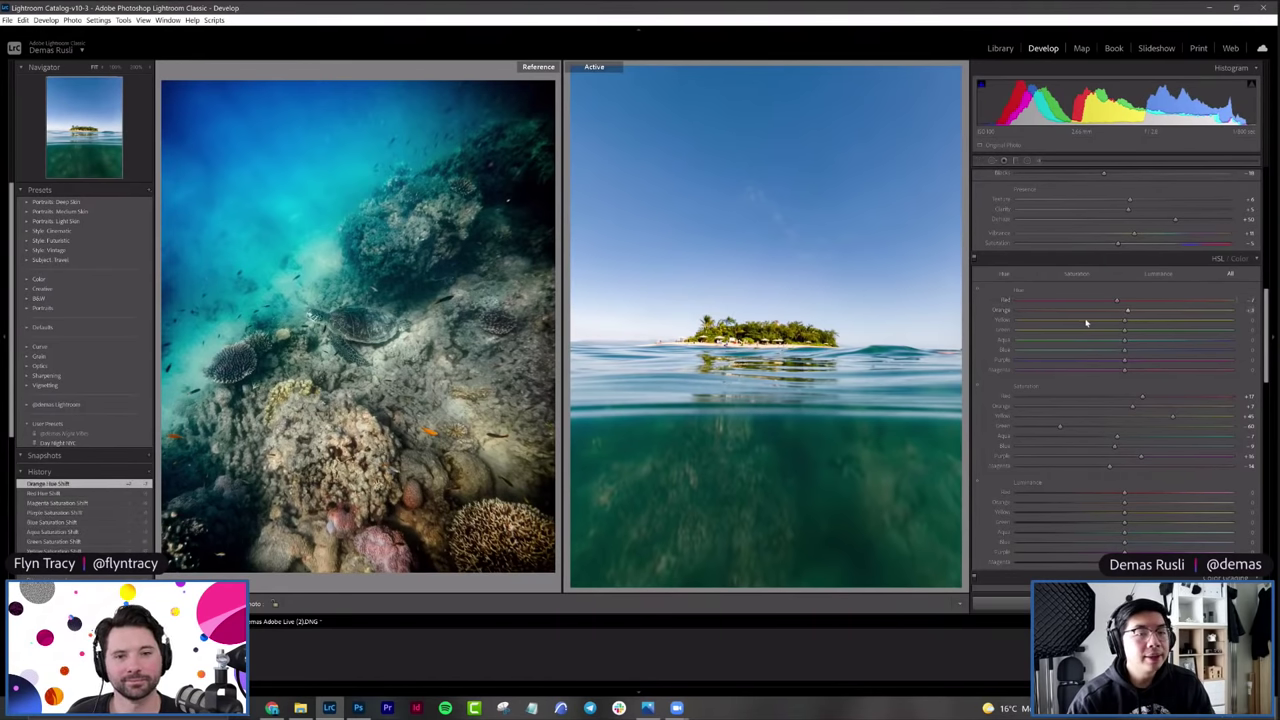
click(1115, 320)
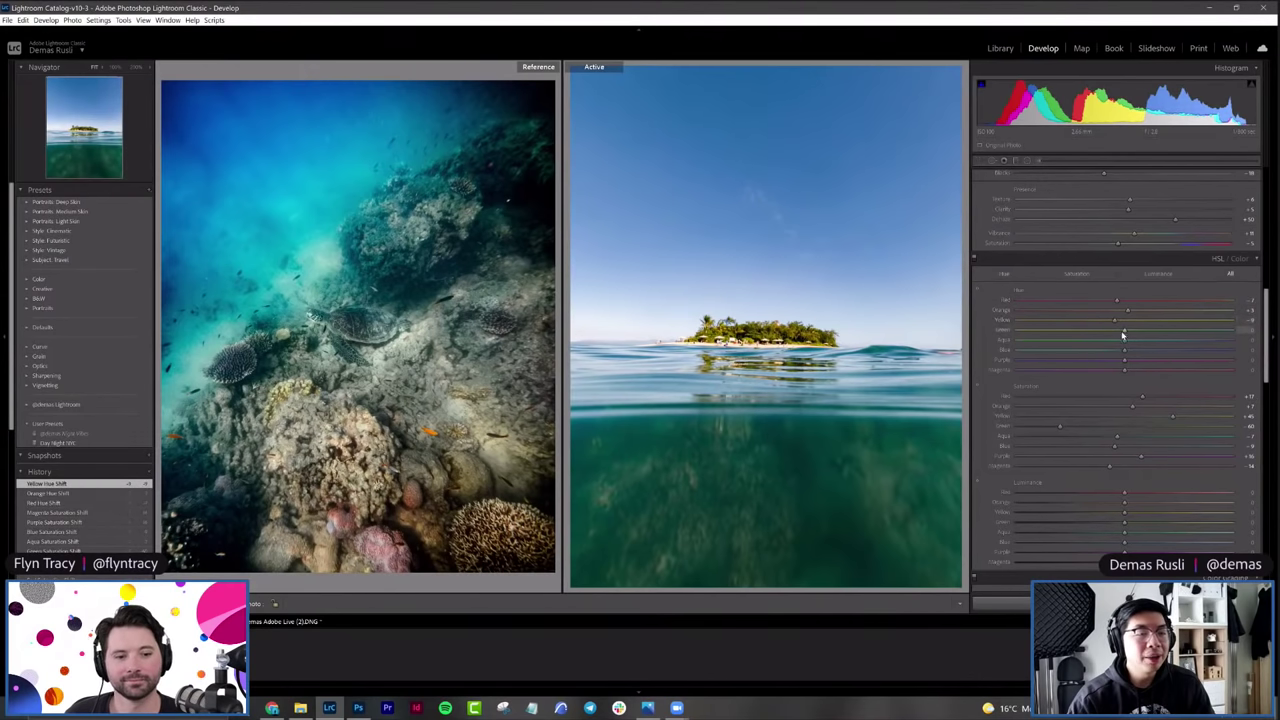
click(1119, 331)
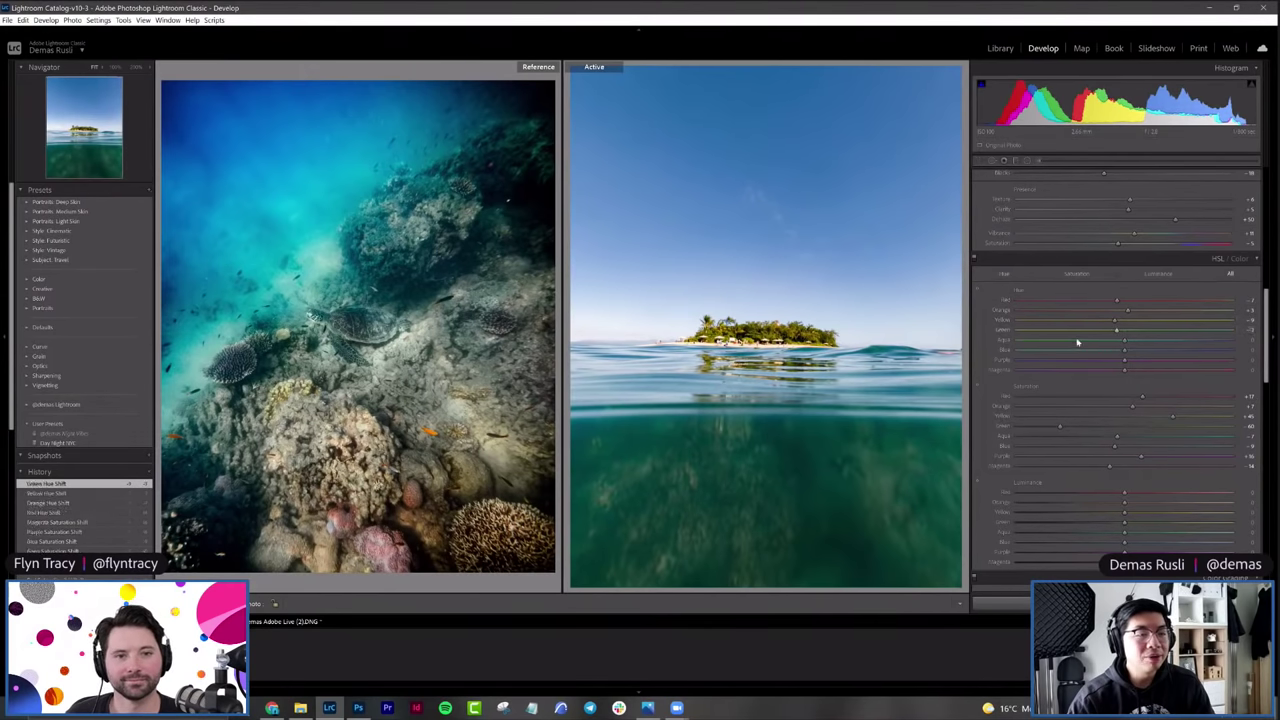
click(1133, 340)
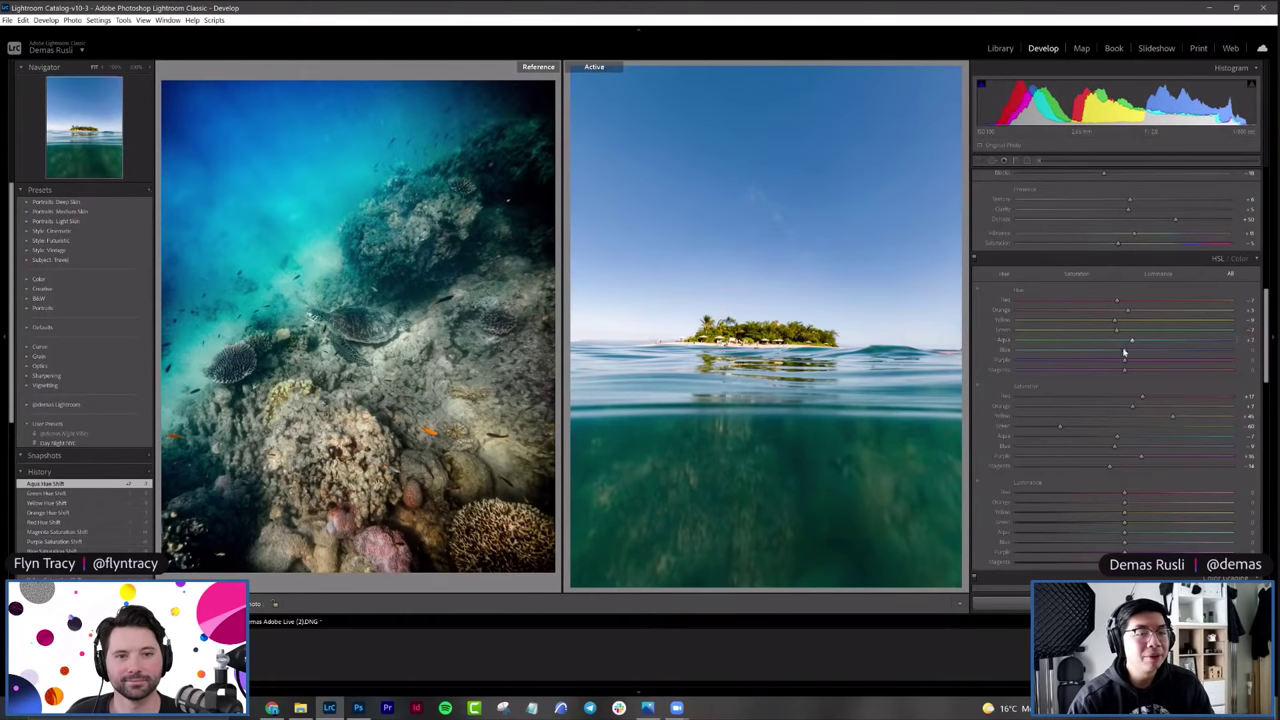
click(1116, 350)
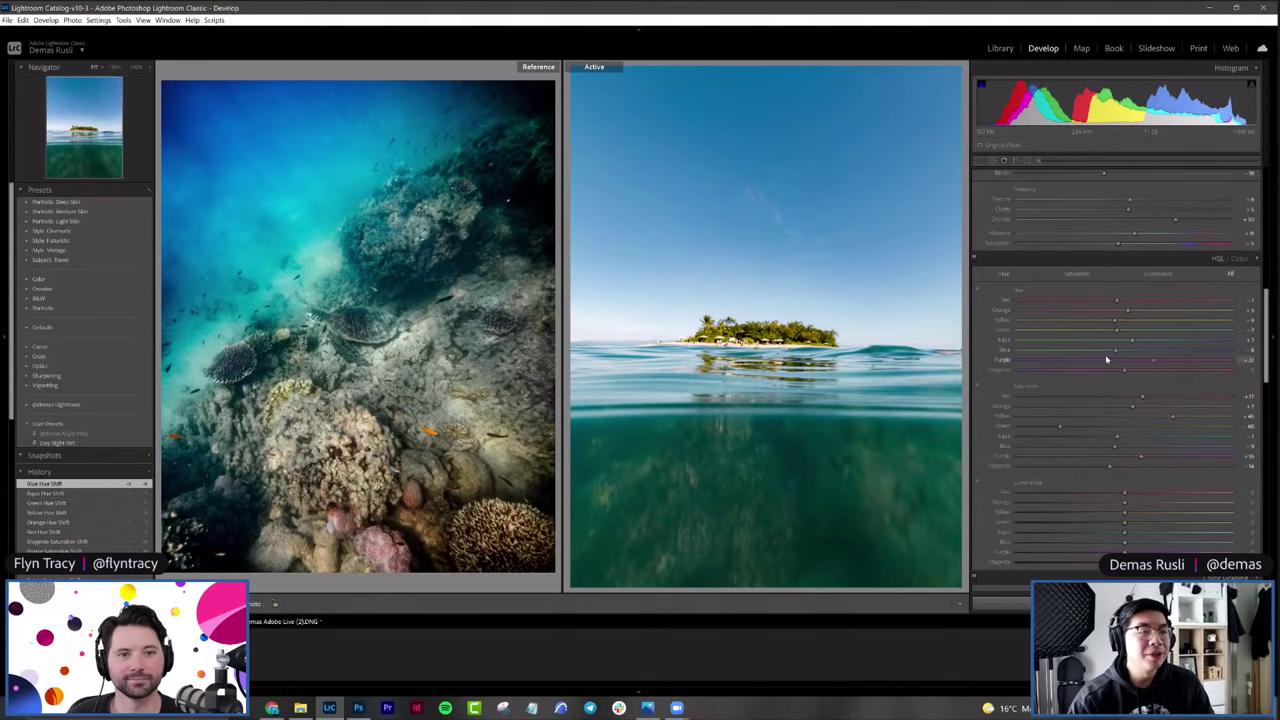
click(1106, 360)
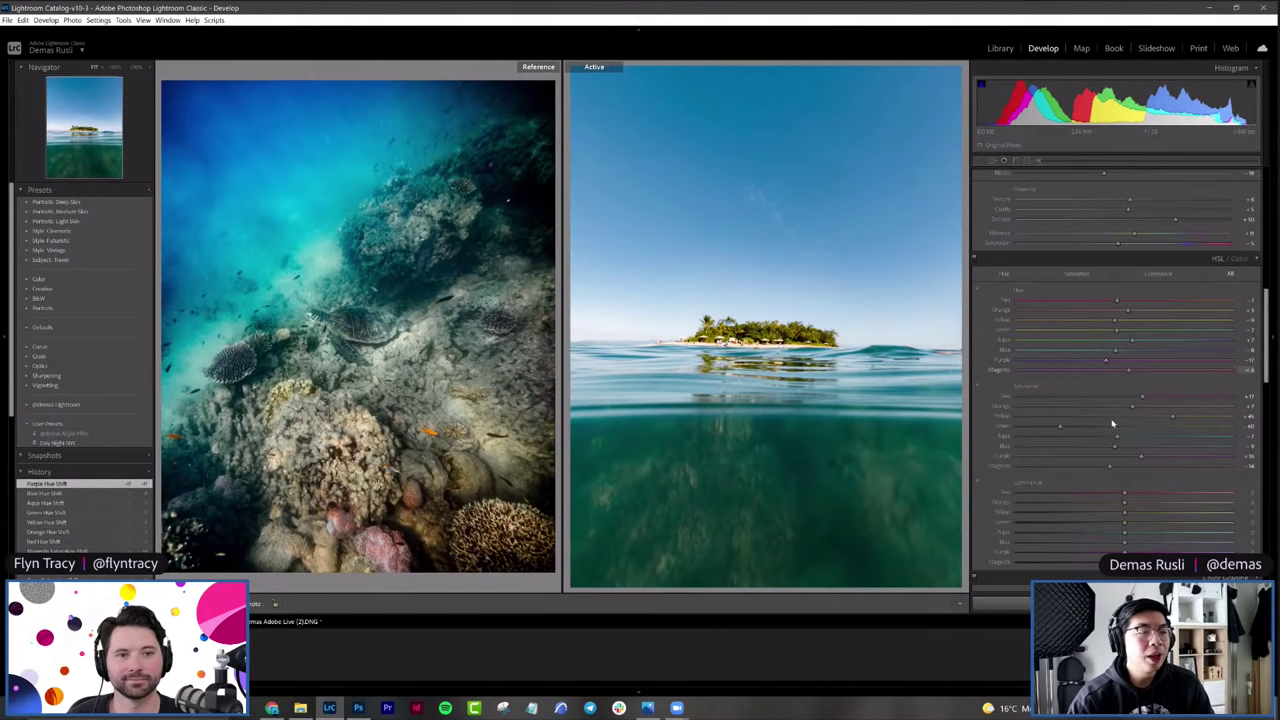
Step: Set the HSL luminance to red +6, orange -12, yellow -7, green +11, aqua +34, blue +6, purple -5 and magenta +12
click(1133, 494)
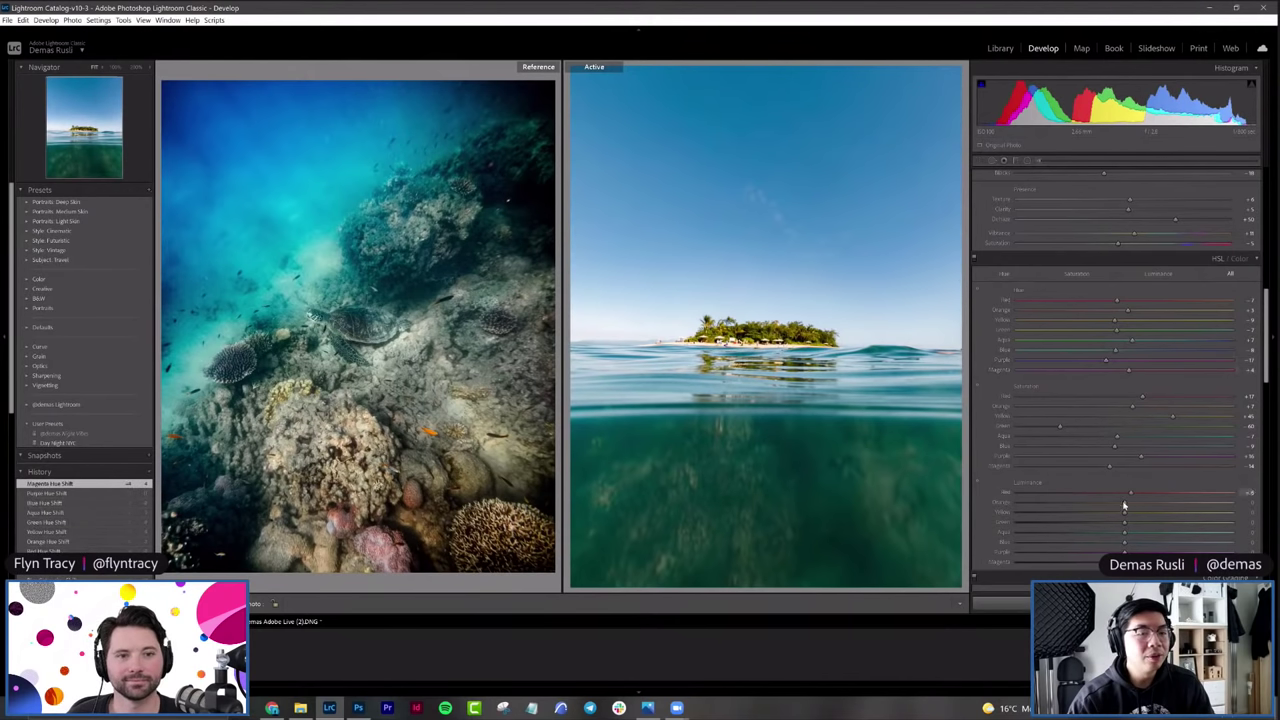
drag(1120, 515, 1126, 545)
mouse_move(1119, 544)
mouse_down()
mouse_move(1130, 543)
mouse_move(1119, 552)
mouse_up()
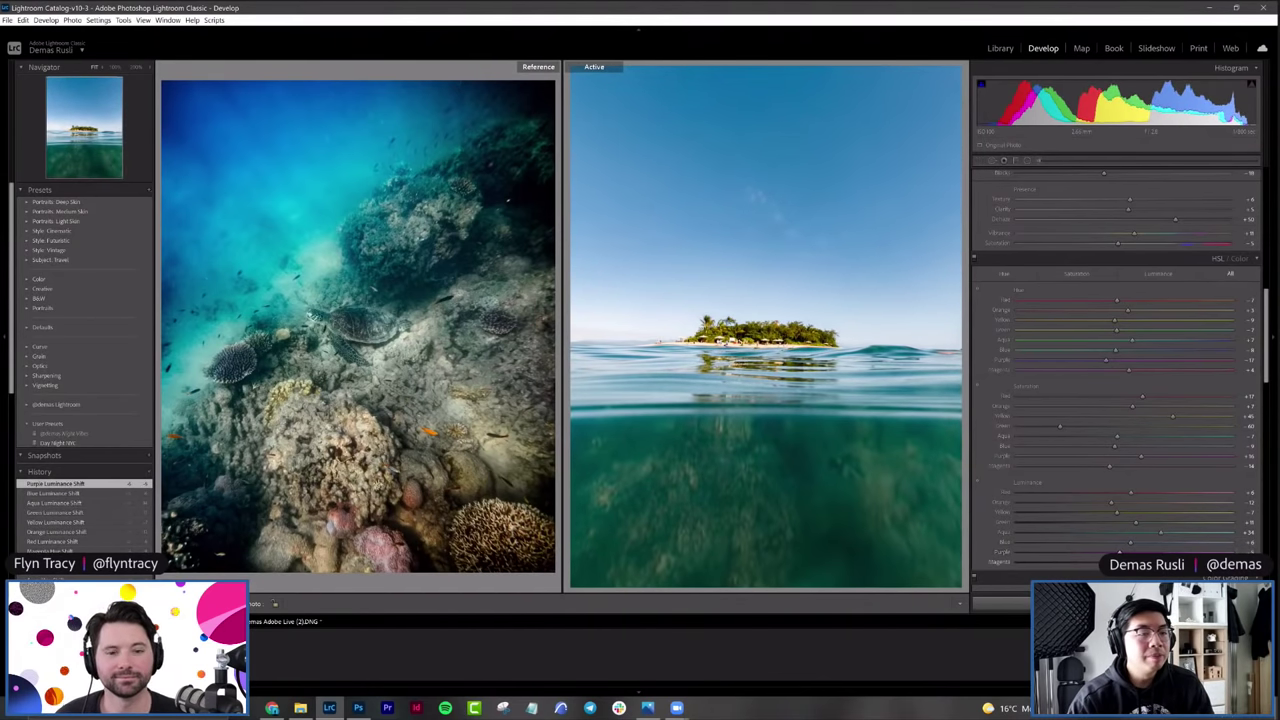
Step: Color grade the island photo's midtones, shadows and highlights with slight tints, shifting the highlights toward blue
scroll(1011, 526, down, 5)
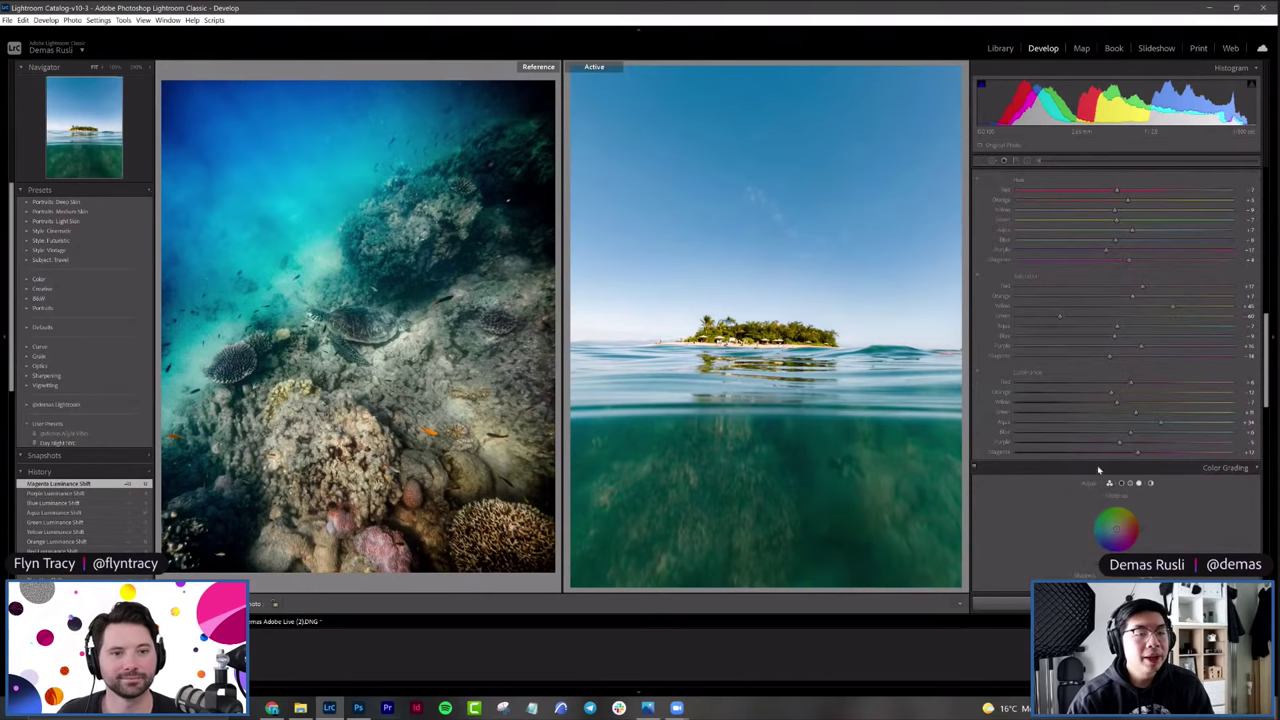
drag(1119, 427, 1116, 418)
drag(1084, 498, 1140, 500)
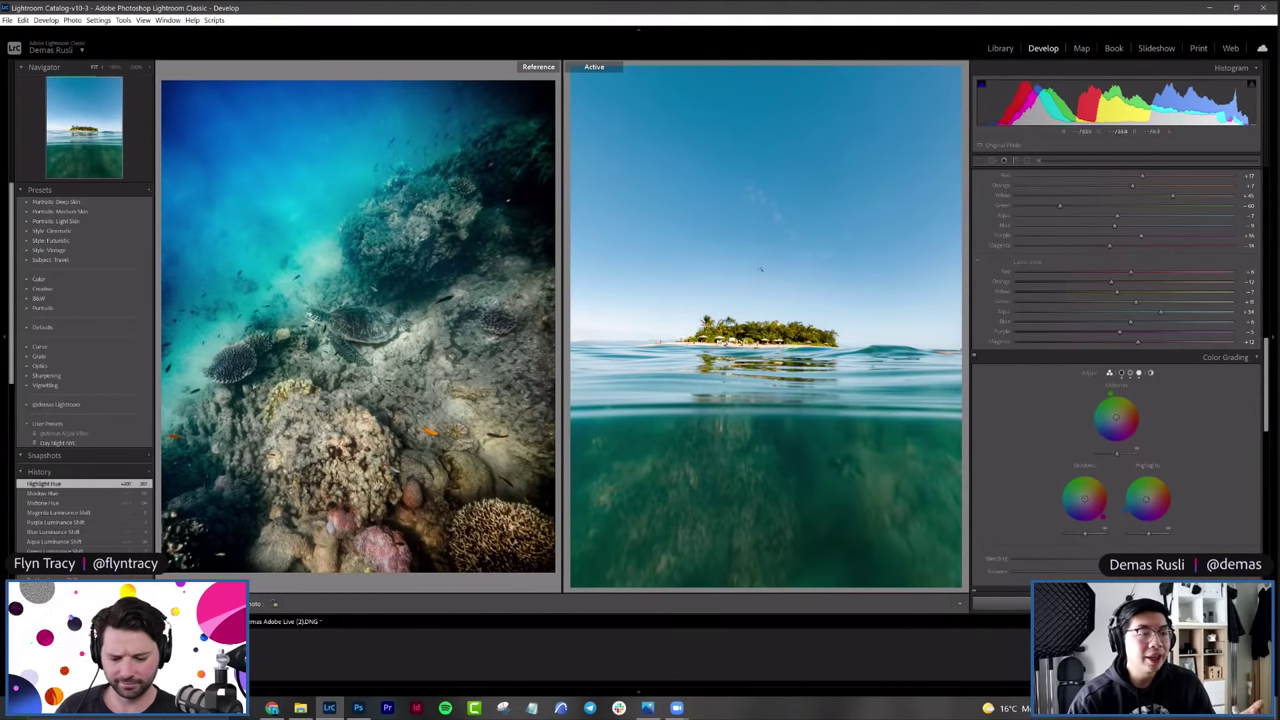
Step: Readjust the green saturation, increase the yellow saturation further, and raise the green luminance to about +40
scroll(1045, 337, up, 3)
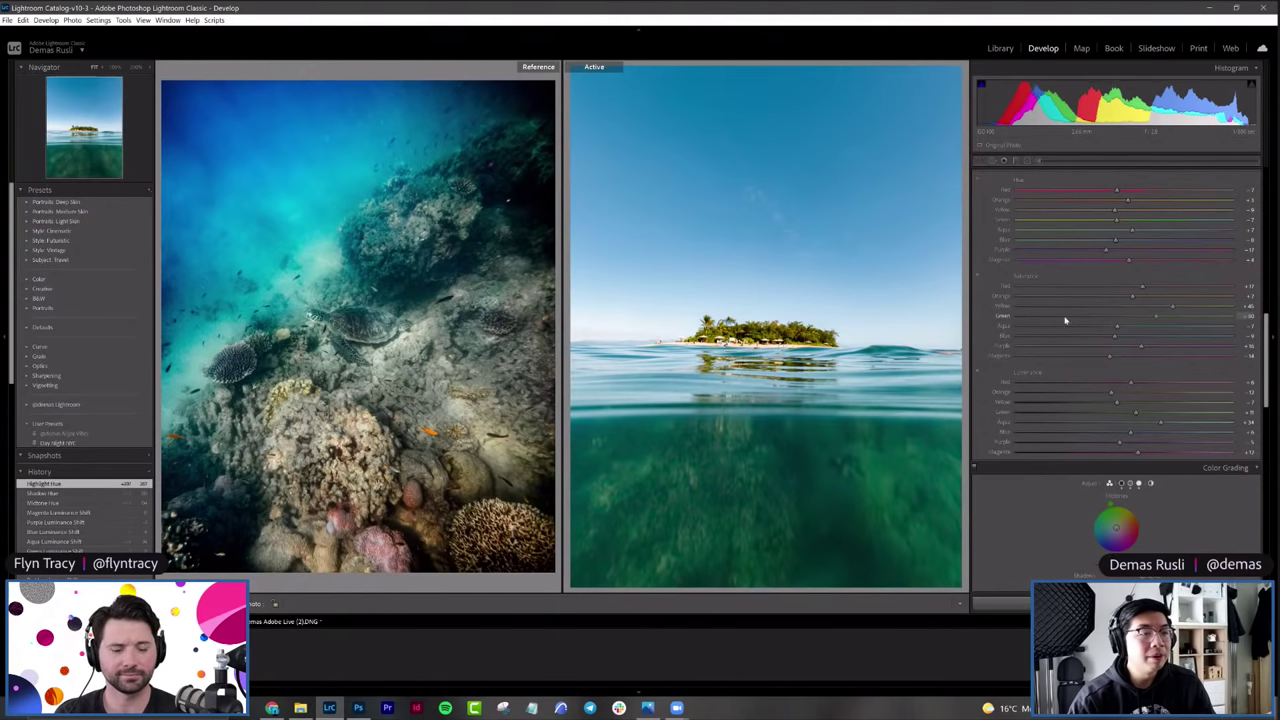
mouse_move(1172, 306)
mouse_down()
mouse_move(1197, 309)
mouse_move(1185, 305)
mouse_up()
mouse_move(1136, 414)
mouse_down()
mouse_move(1170, 417)
mouse_move(1131, 417)
mouse_up()
Step: Sharpen the island photo with amount 90, radius 0.5, detail 44 and masking 66, and set luminance noise reduction to 5
scroll(1010, 452, down, 3)
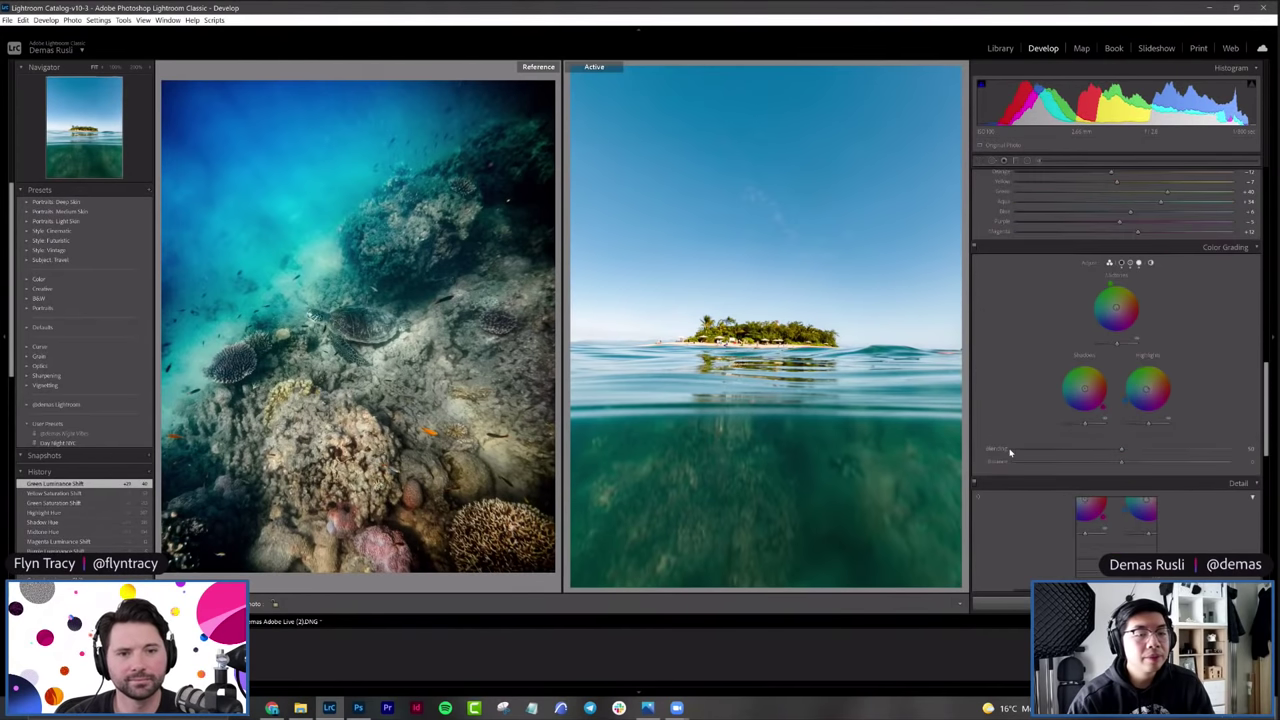
scroll(1080, 430, down, 4)
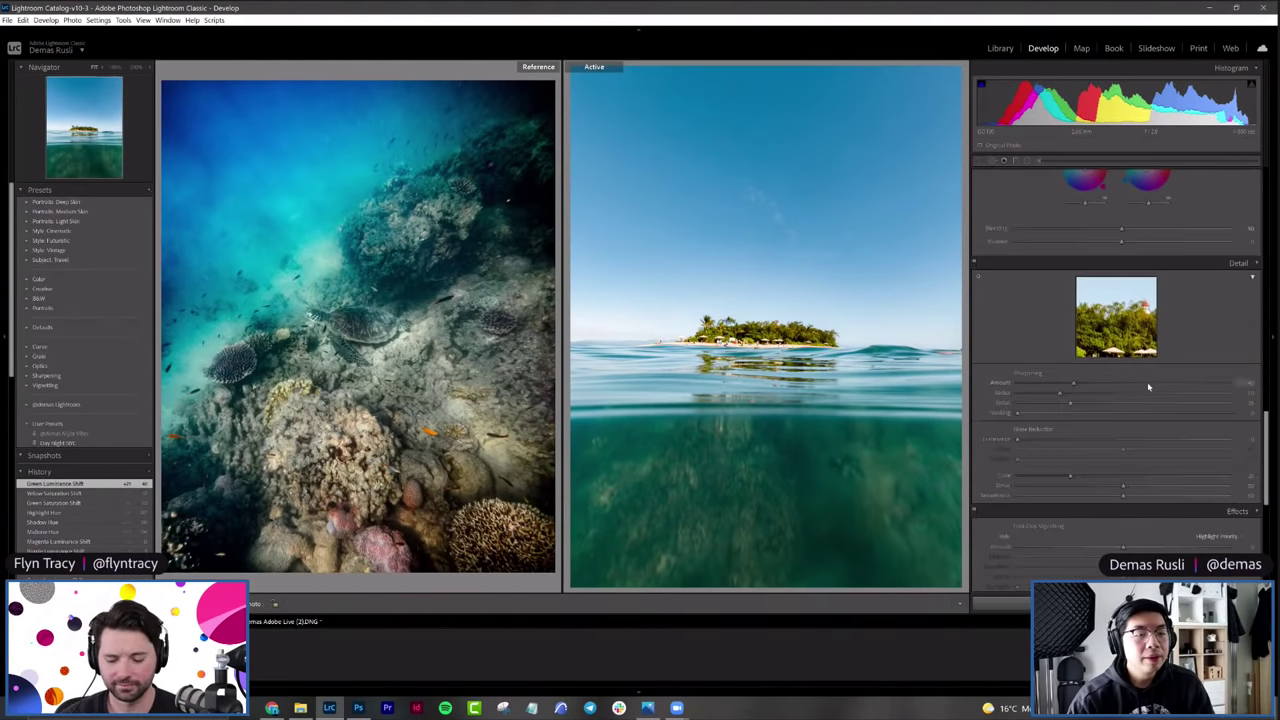
click(1148, 384)
drag(1060, 393, 1110, 404)
drag(1022, 443, 1027, 446)
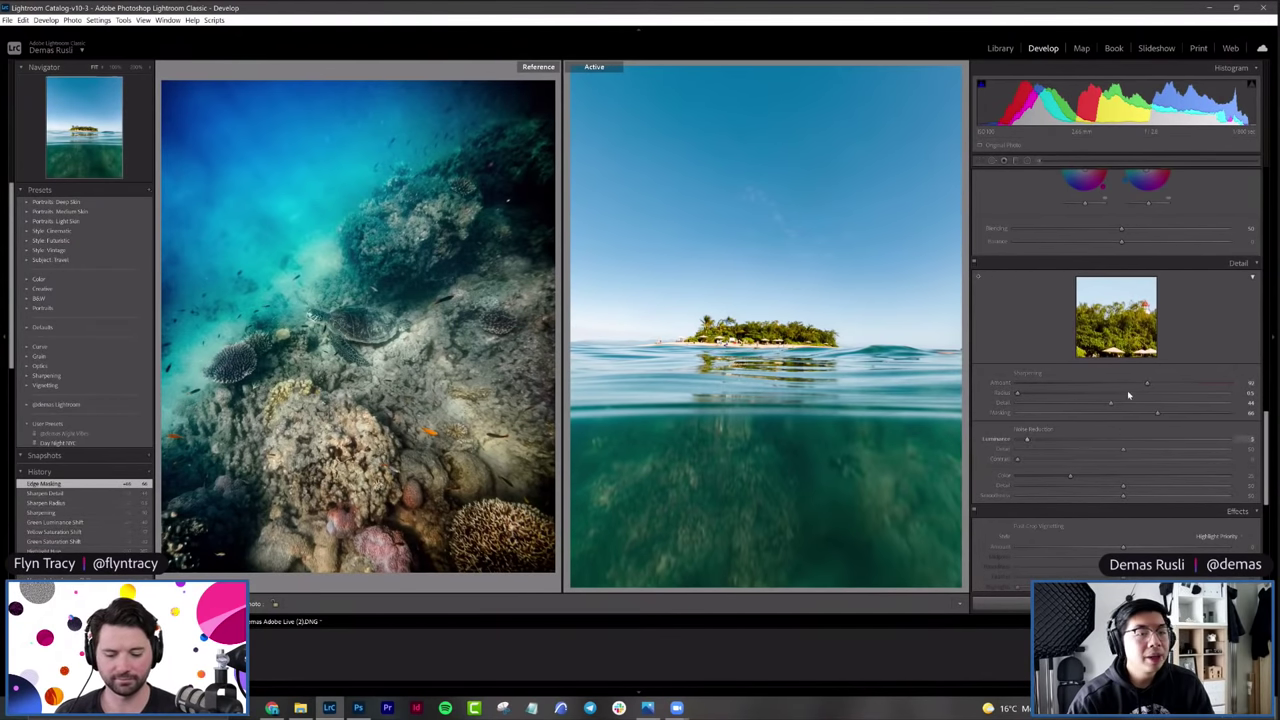
Step: Compare the island photo's before and after versions several times, ending on the edited one
key(backslash)
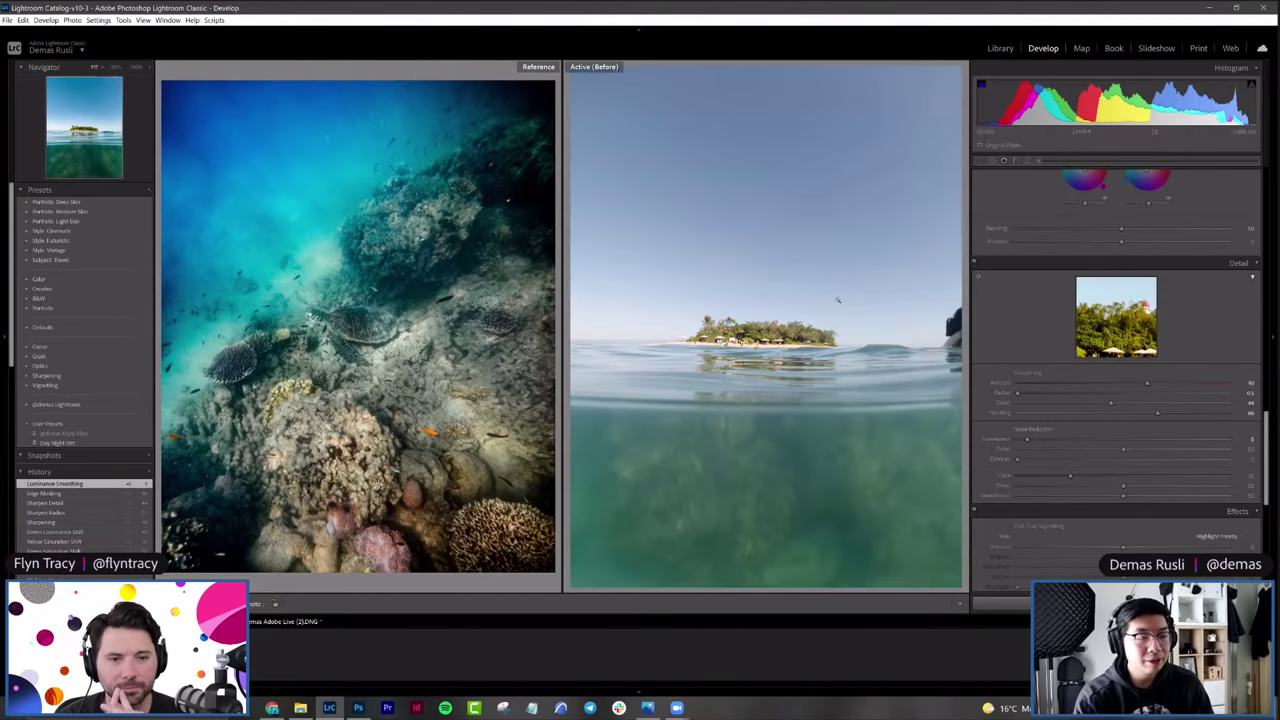
key(backslash)
key(backslash)
key(backslash)
key(backslash)
key(backslash)
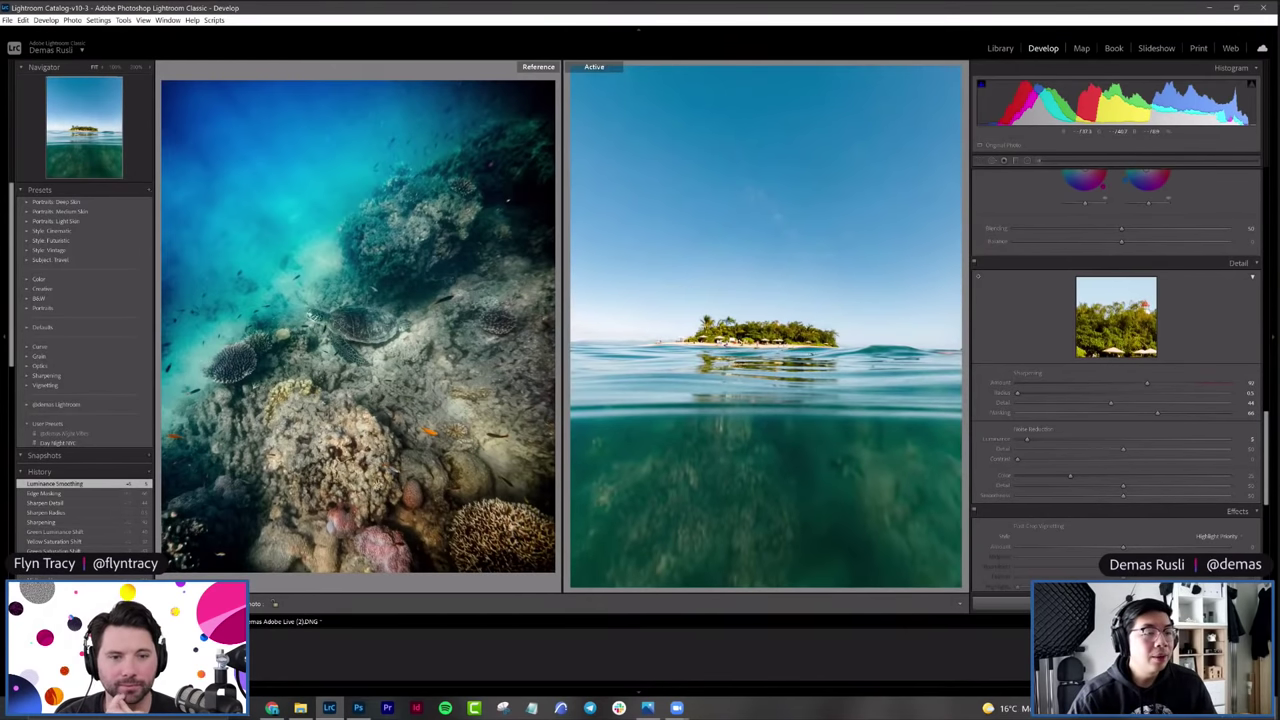
Step: Send the edited island photo to Adobe Photoshop 2021 for further editing
right_click(696, 229)
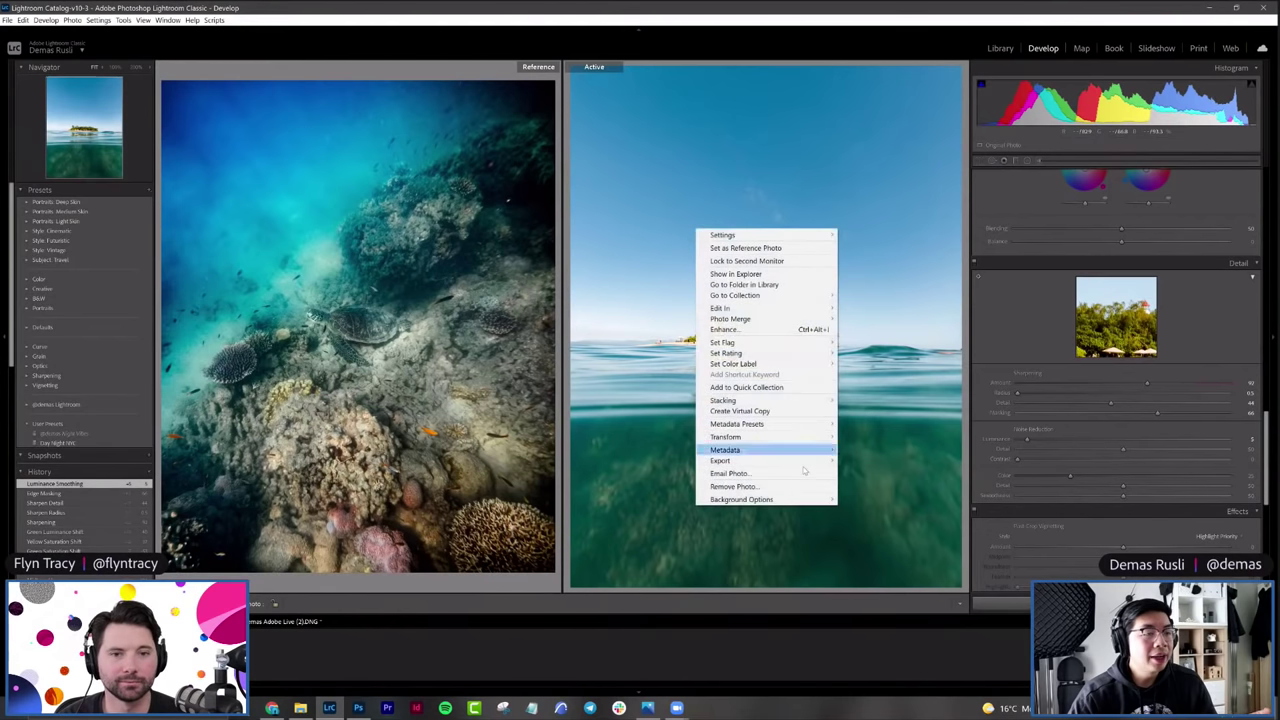
mouse_move(800, 308)
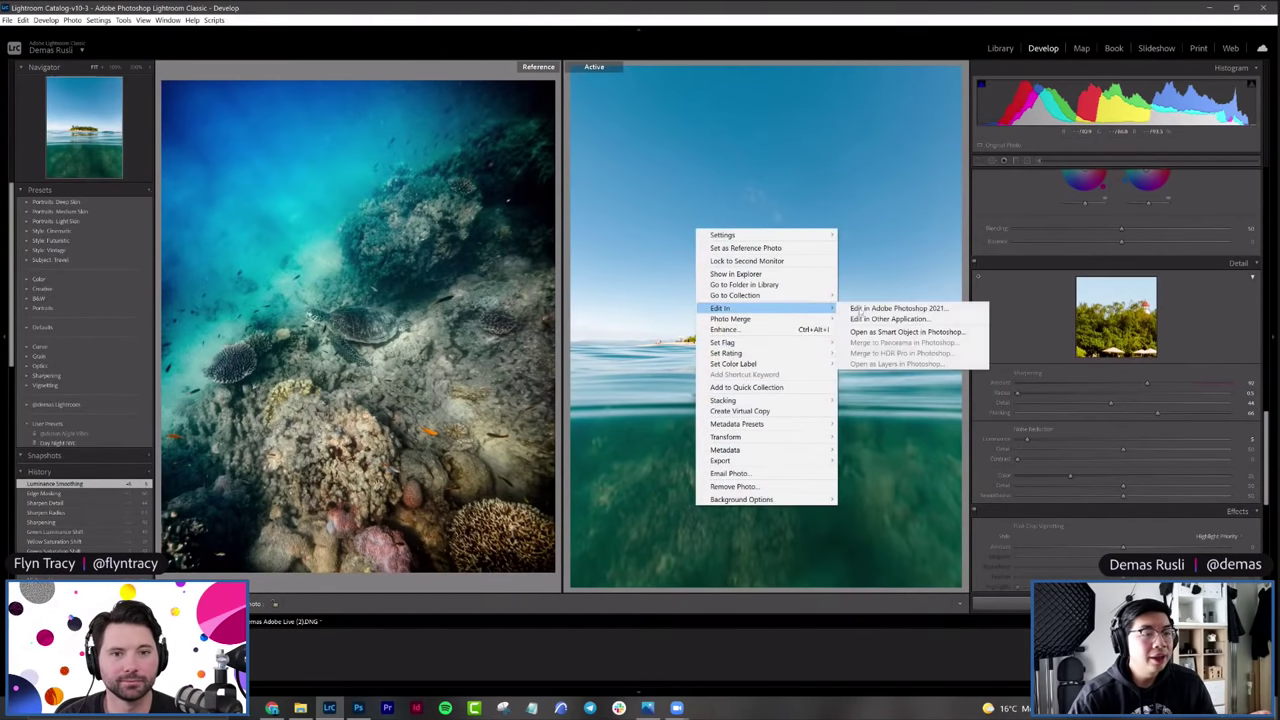
click(859, 309)
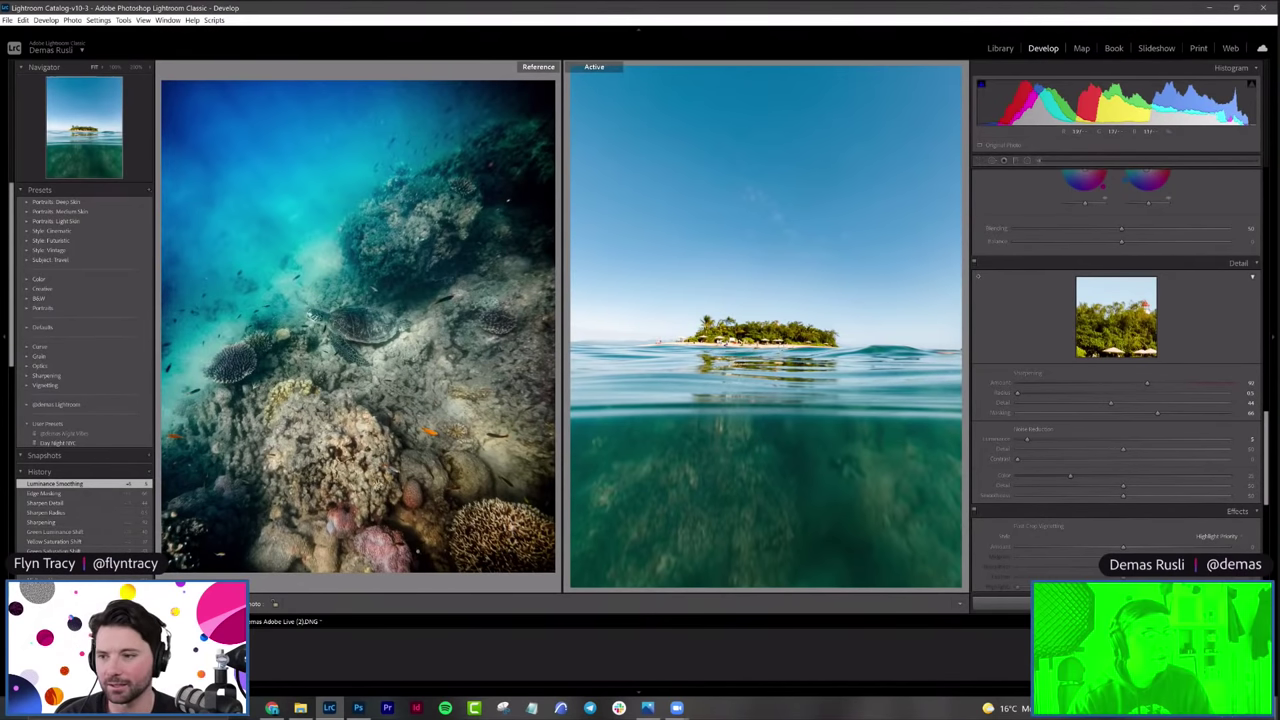
Step: Switch to Photoshop and look over the opened island photo and its crop frame
click(357, 708)
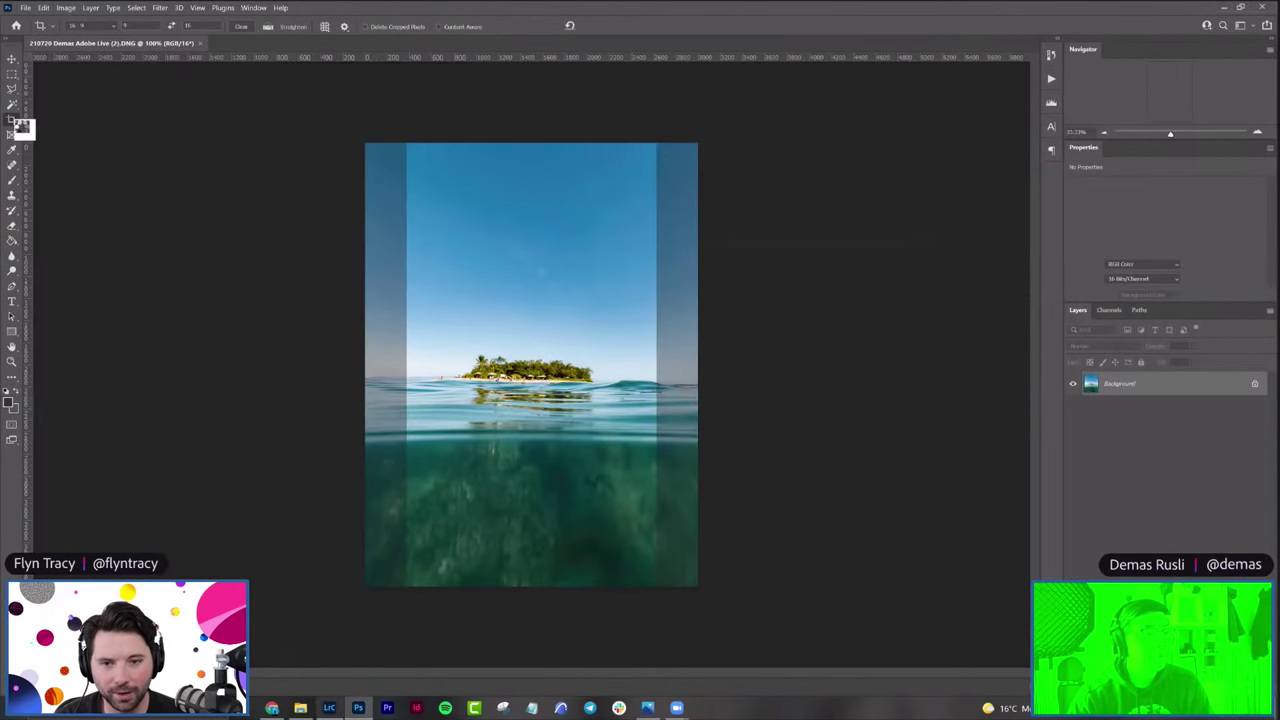
click(12, 120)
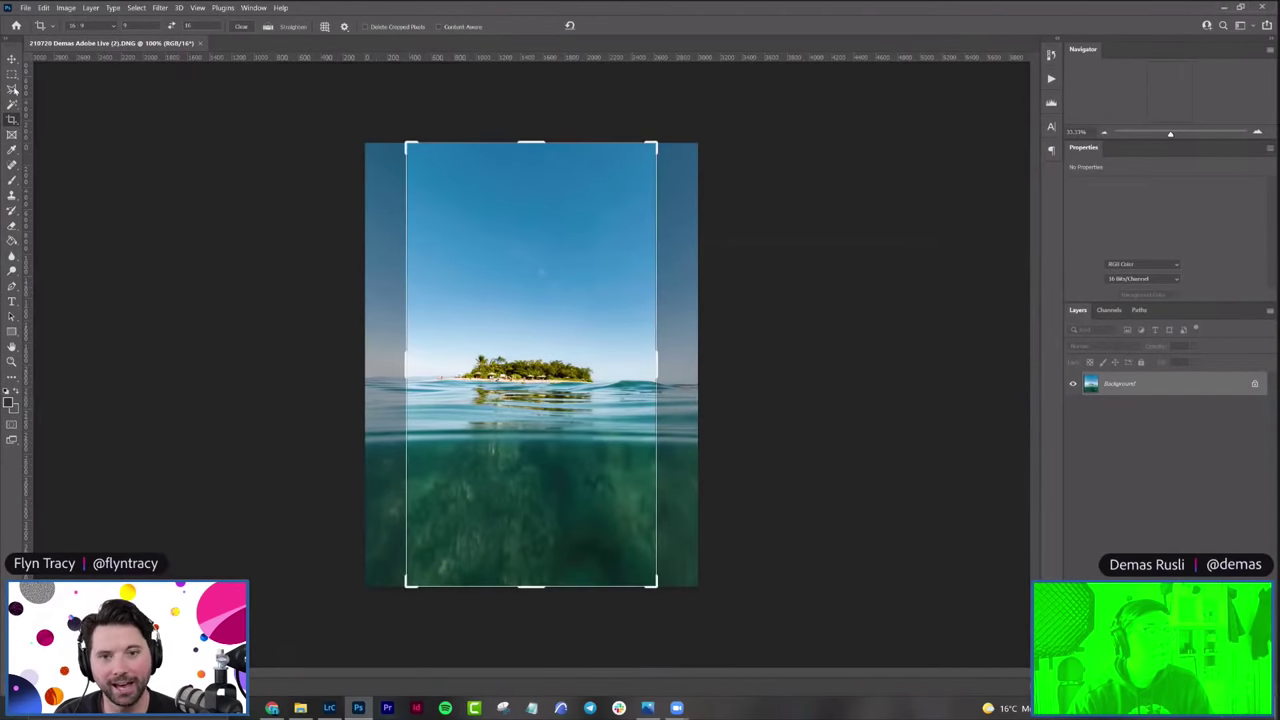
click(12, 74)
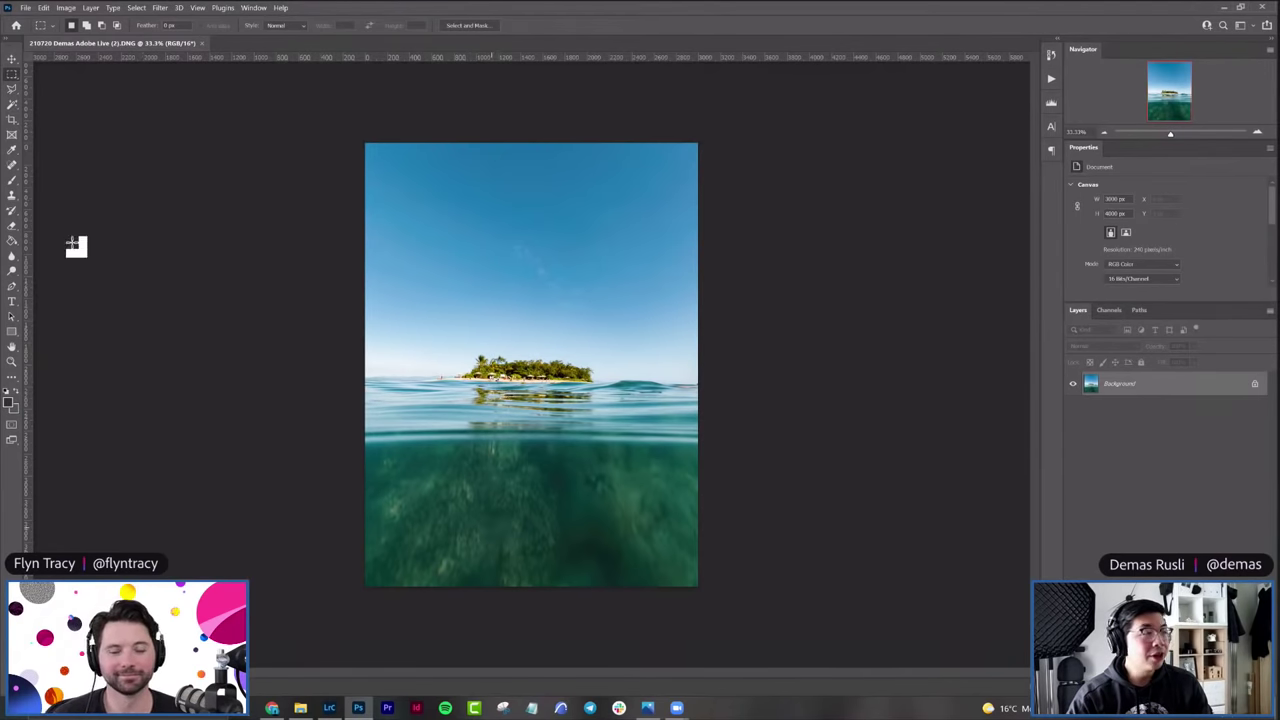
Step: Return to Lightroom Classic, send the edited coral photo to Adobe Photoshop 2021, and switch back to Photoshop
click(333, 702)
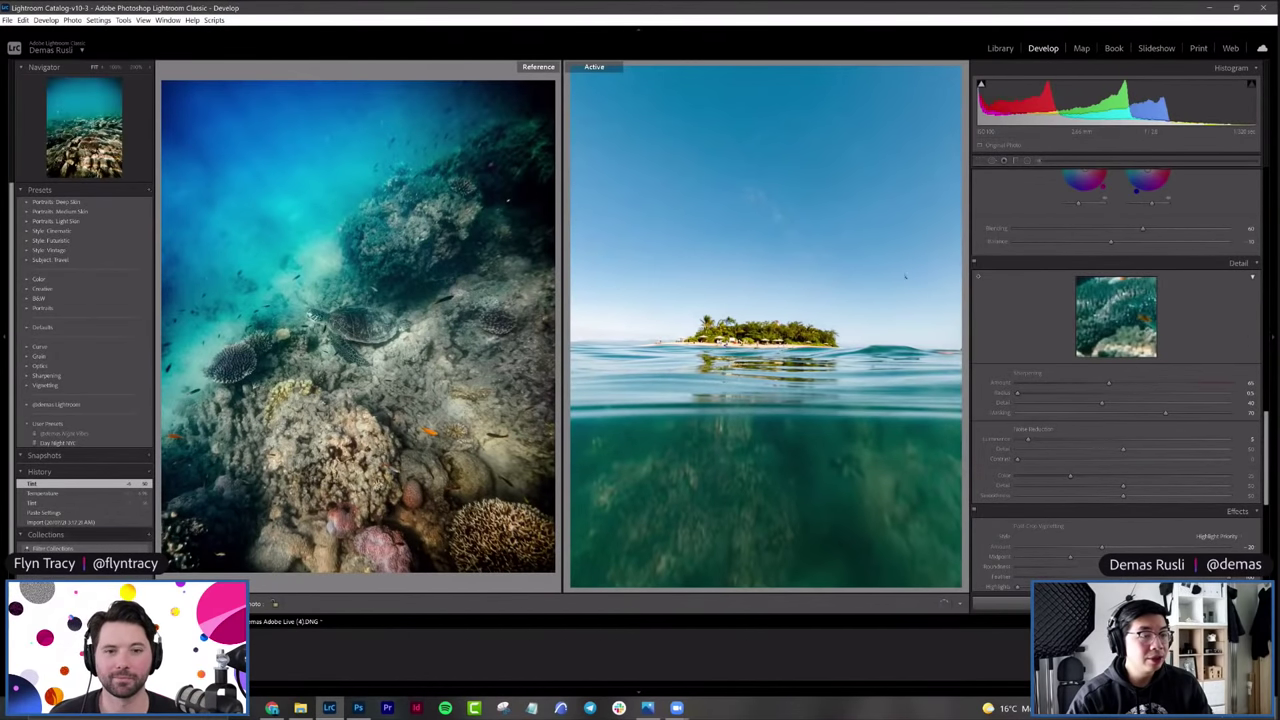
right_click(759, 240)
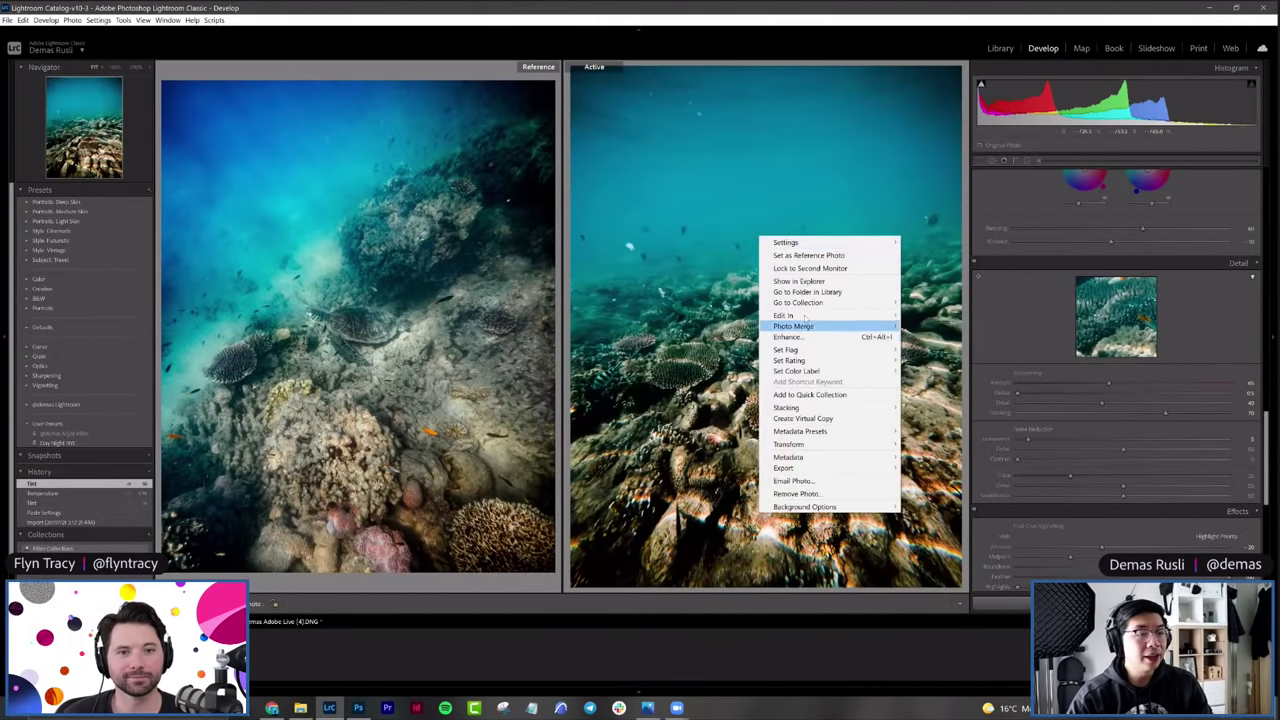
mouse_move(812, 316)
click(918, 316)
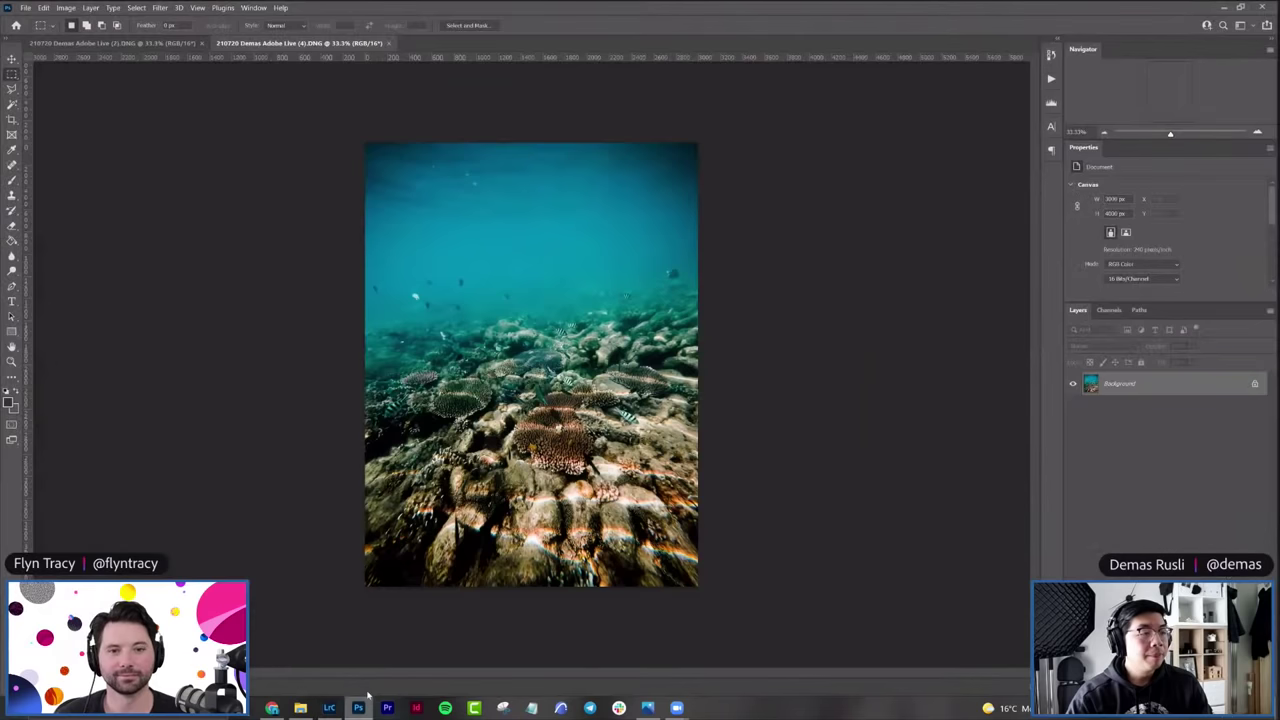
click(358, 708)
click(358, 708)
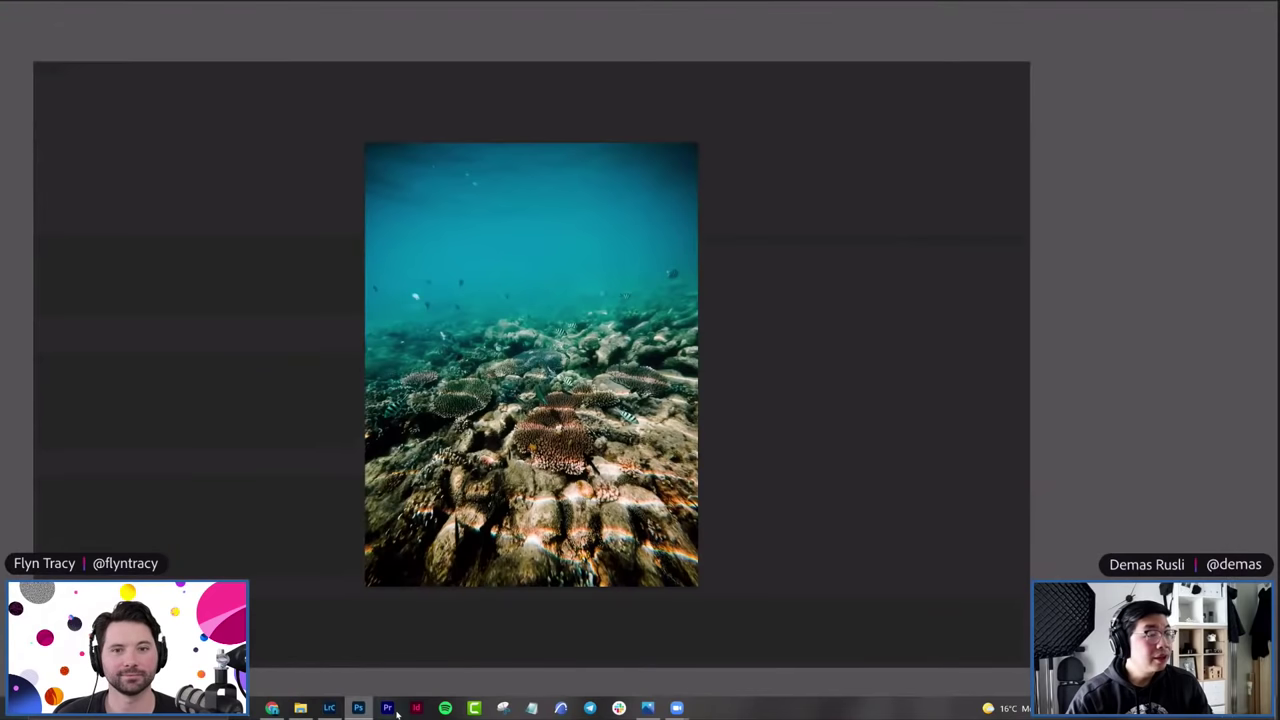
Step: Compare the open island and coral documents, ending on the island photo
click(200, 45)
key(ctrl+Tab)
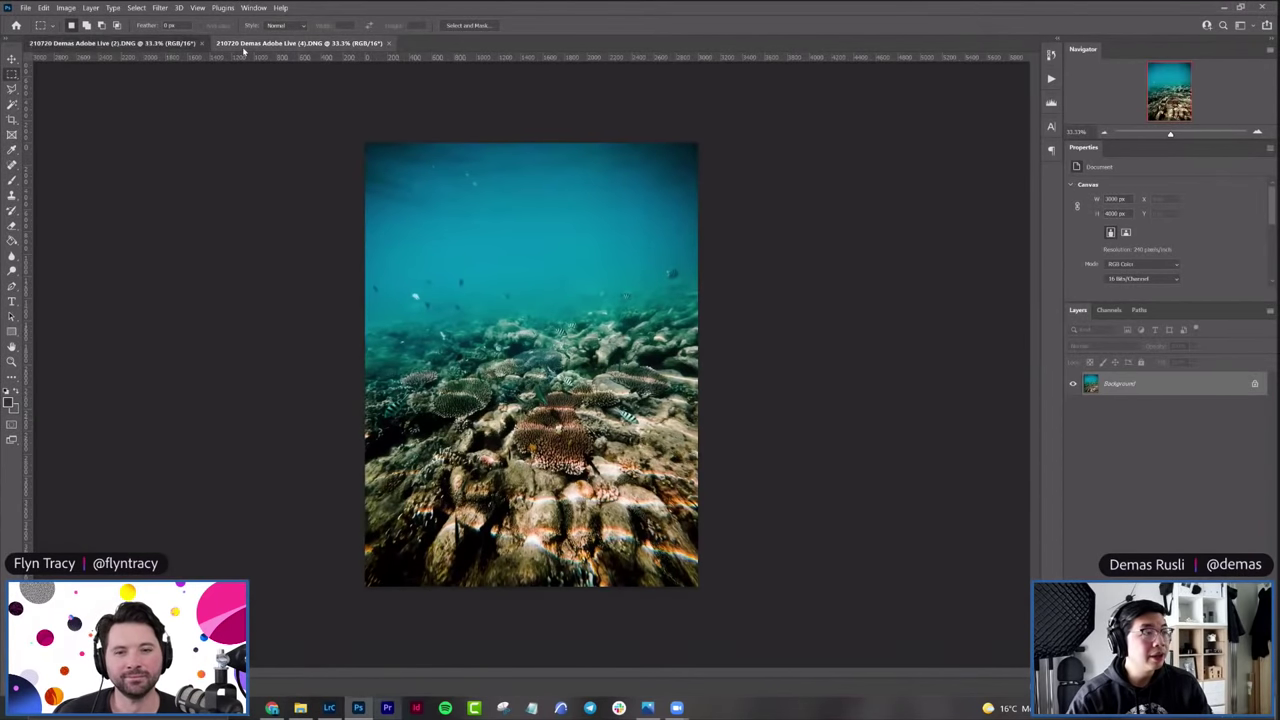
click(170, 45)
click(249, 45)
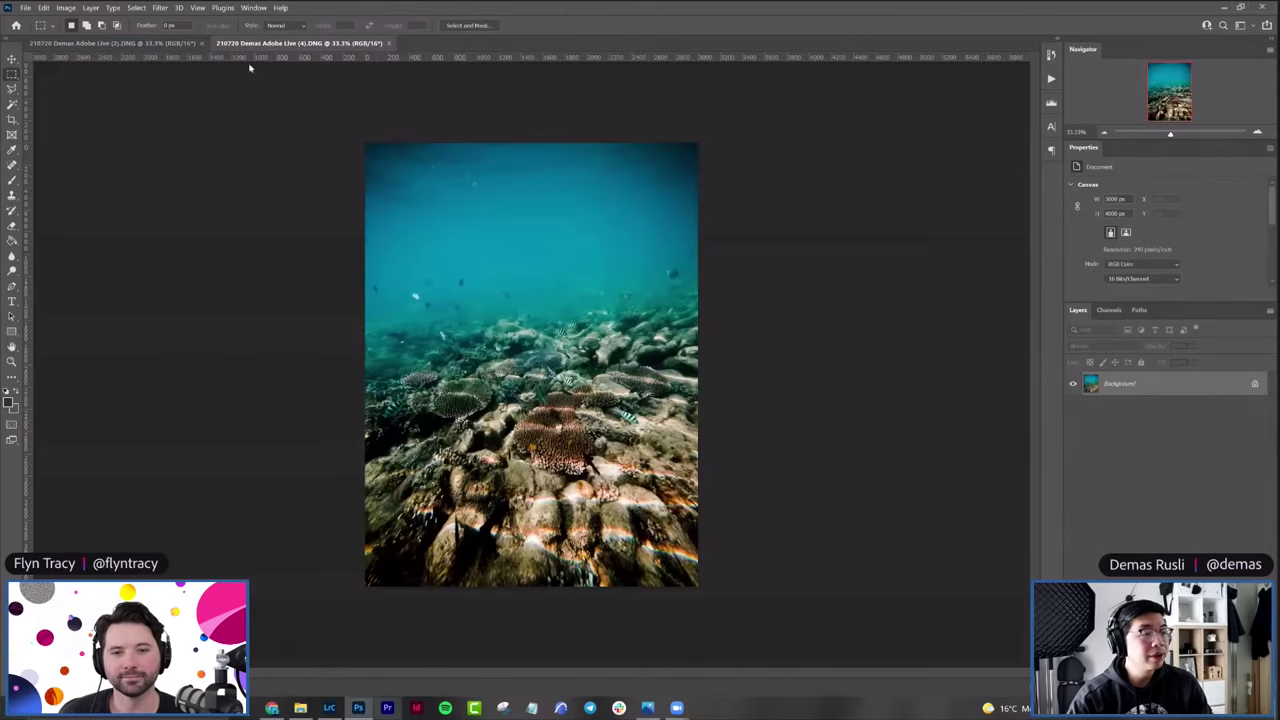
click(112, 43)
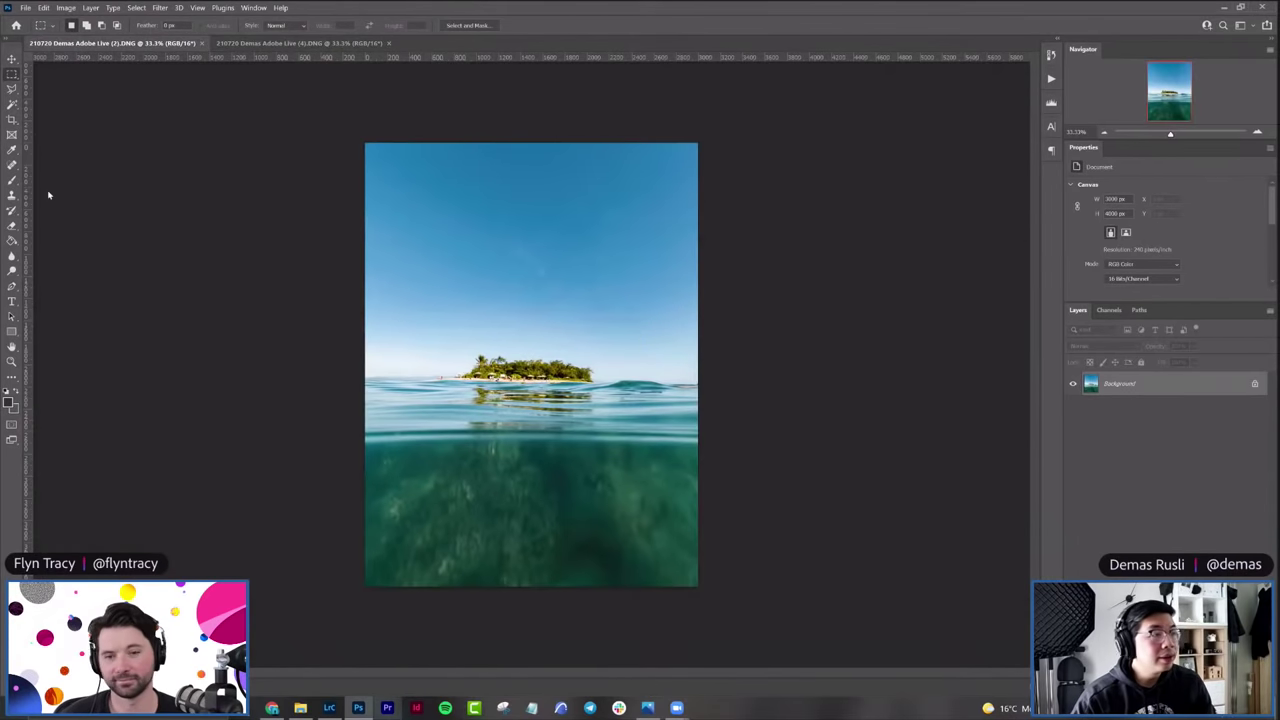
Step: Set the island photo's crop ratio to 4:5 (8:10) and rotate the image slightly to level the horizon
click(13, 120)
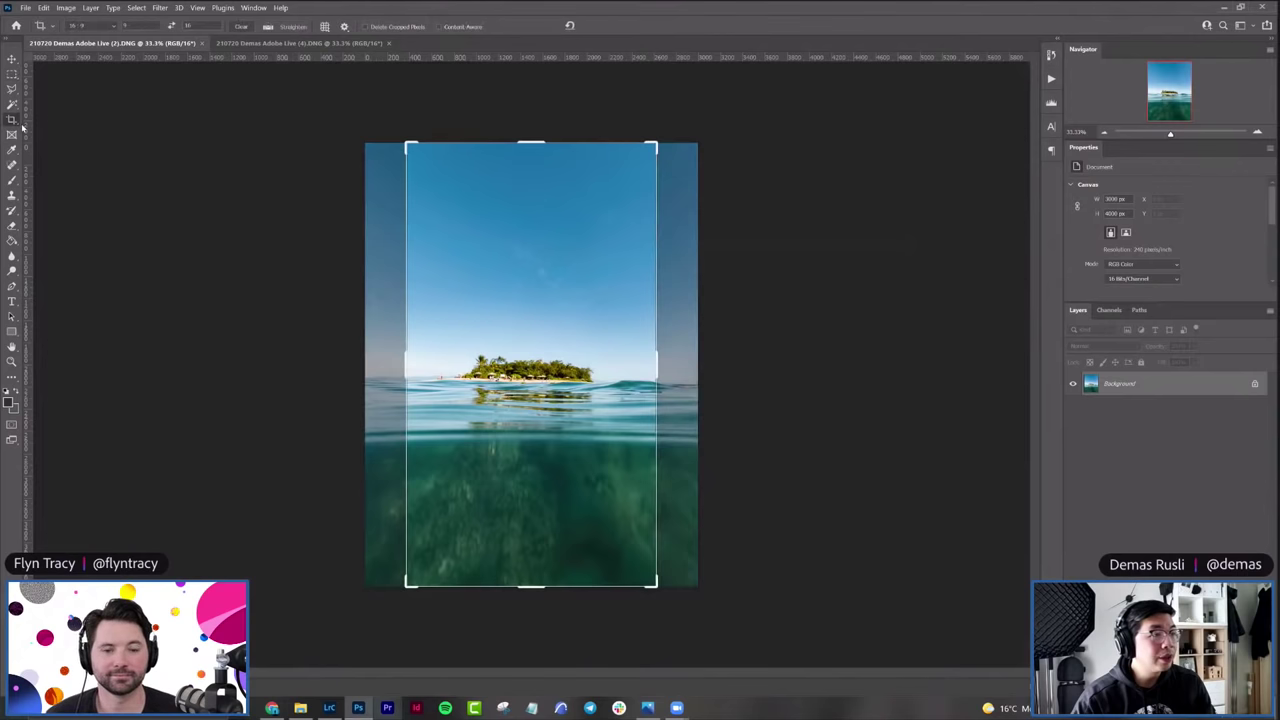
click(100, 25)
click(100, 82)
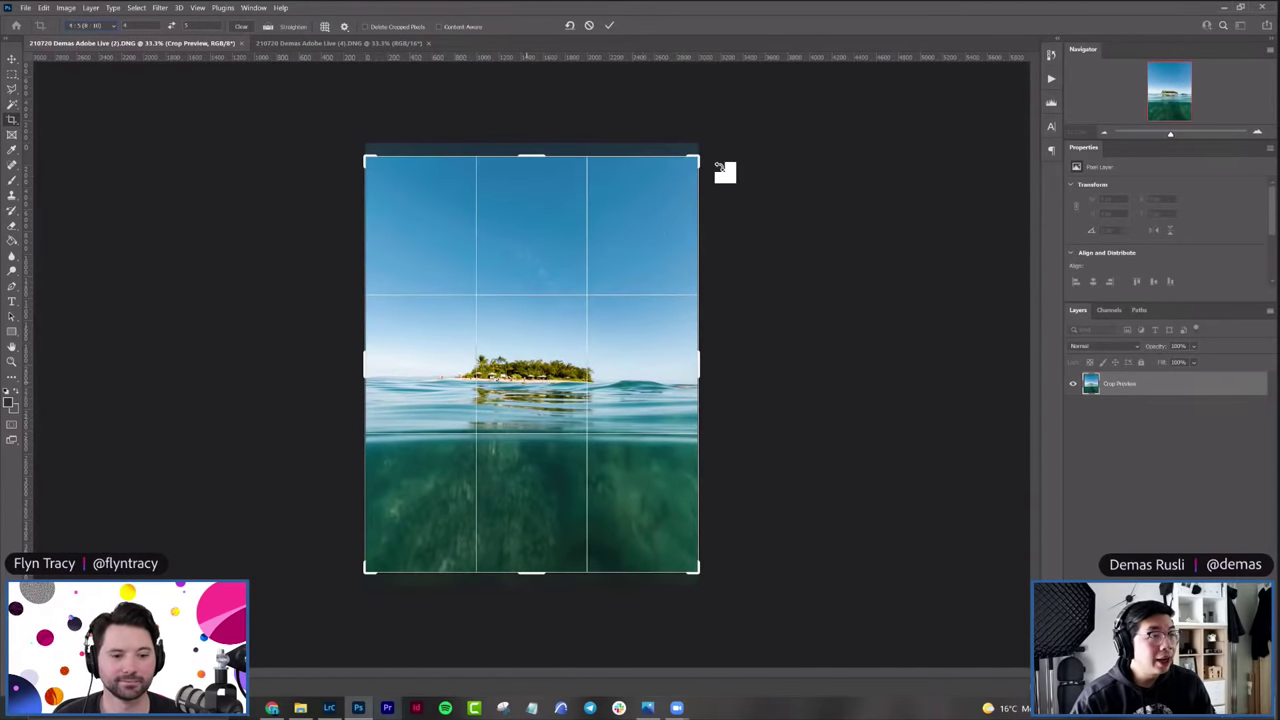
drag(725, 160, 722, 155)
Step: Shift the island photo up within the crop frame to leave empty canvas below the water, and apply the slightly tightened crop
drag(632, 398, 634, 356)
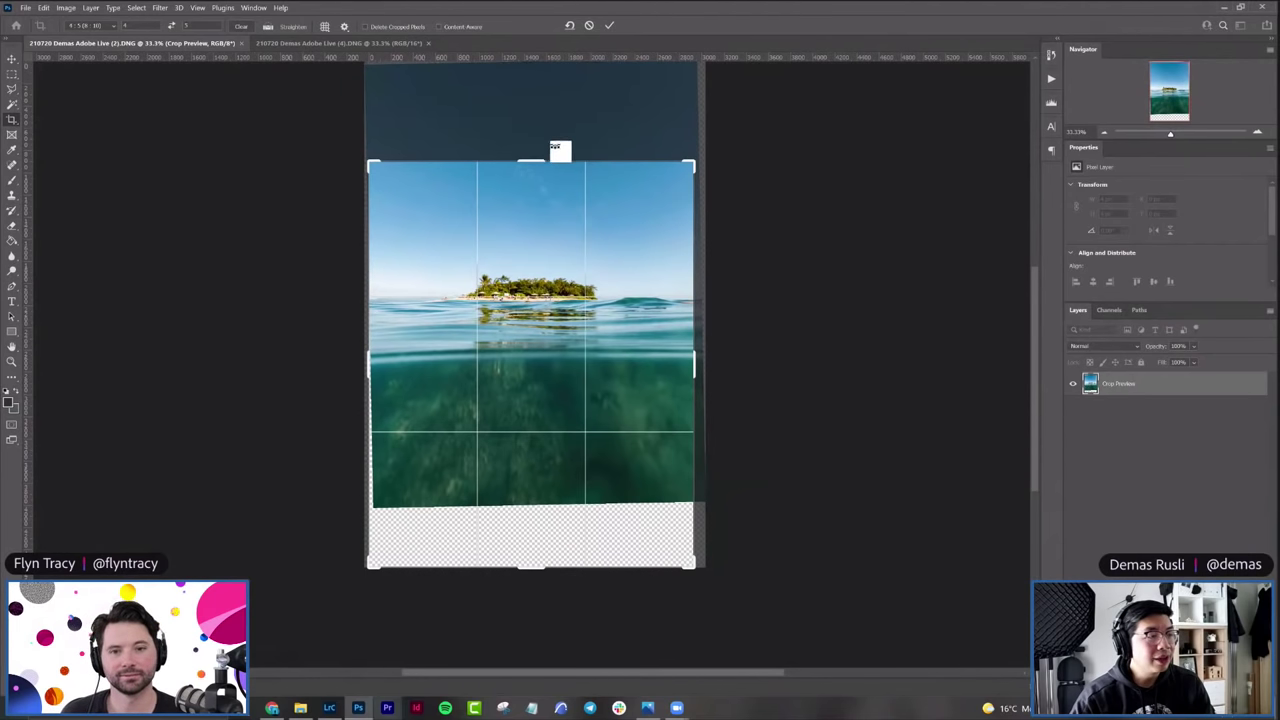
drag(535, 162, 535, 166)
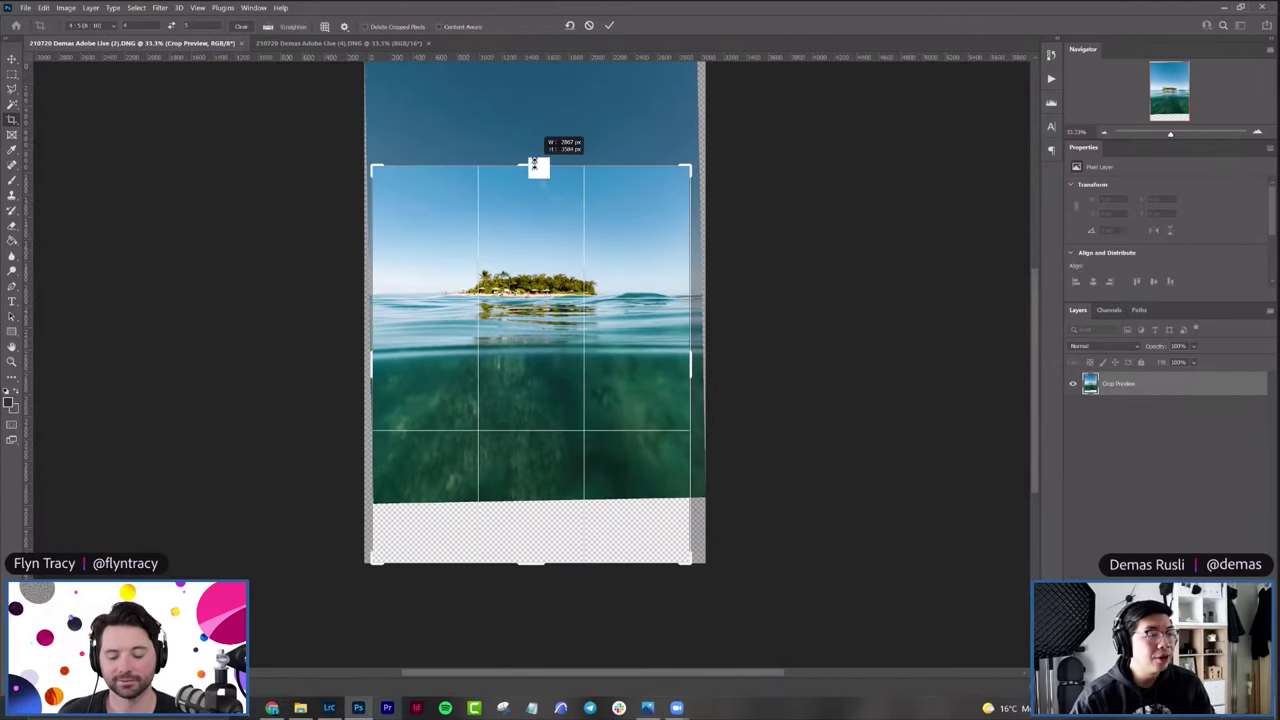
drag(526, 563, 526, 561)
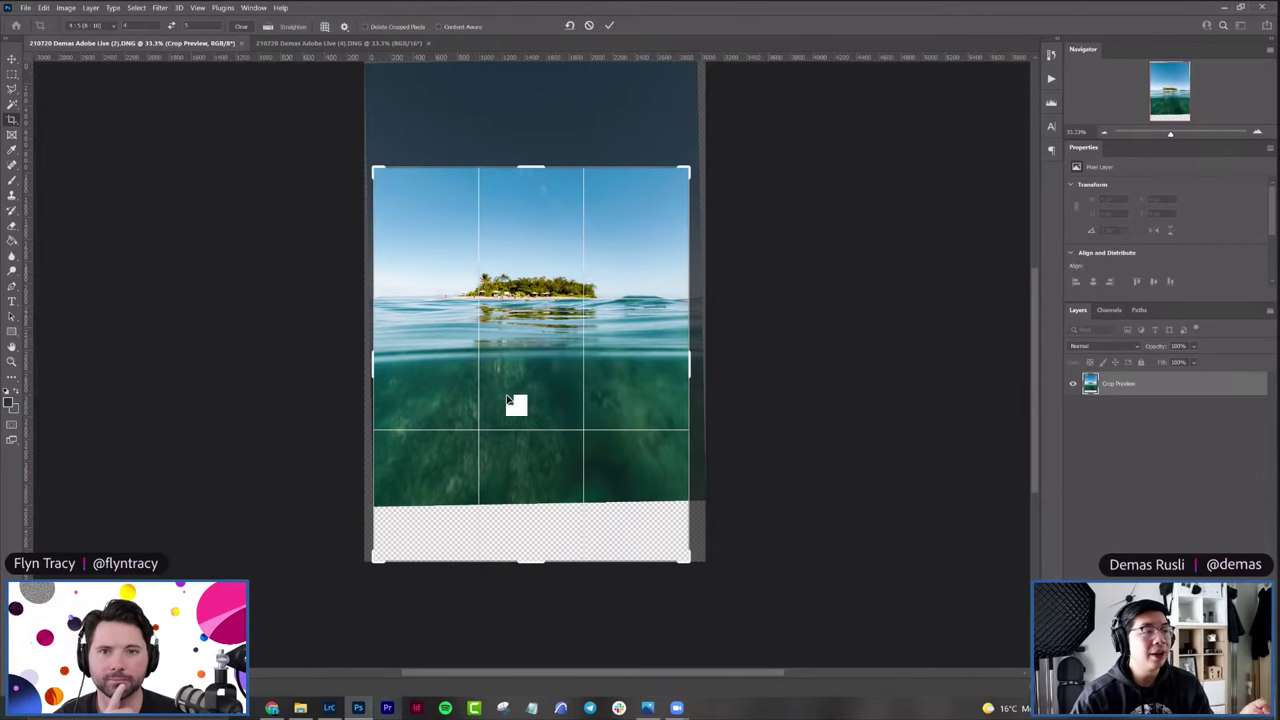
key(Return)
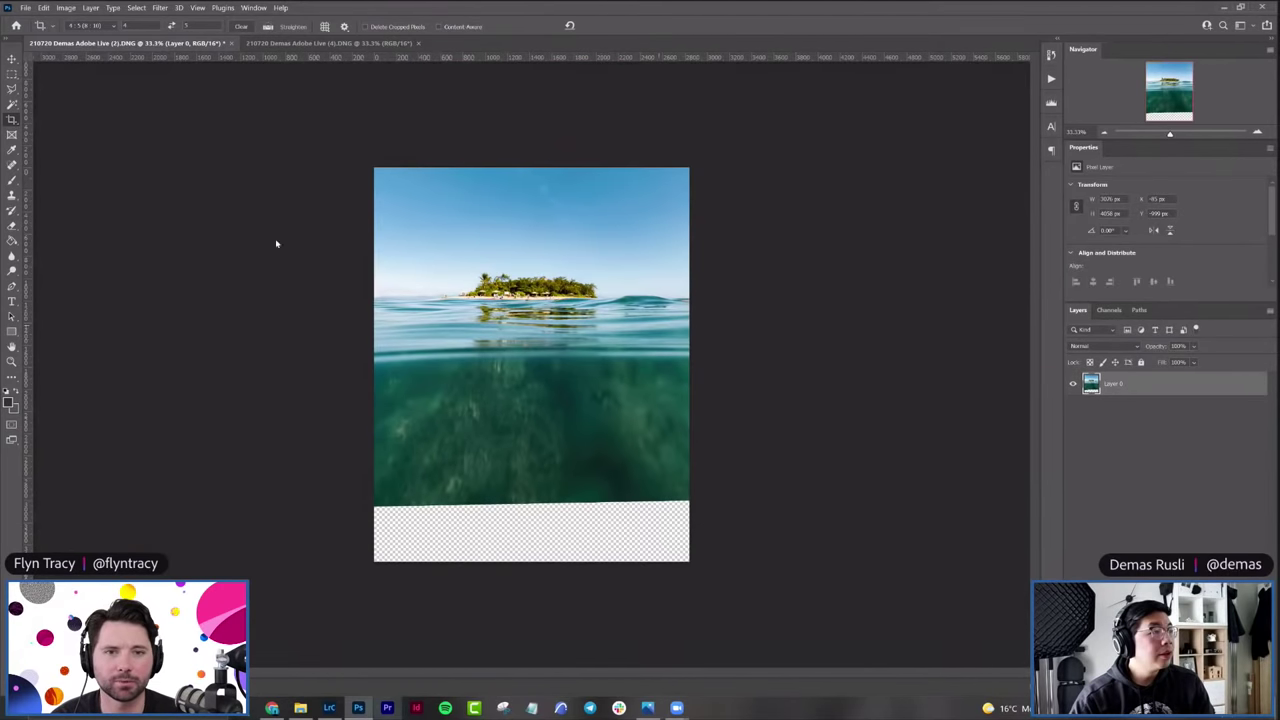
click(12, 120)
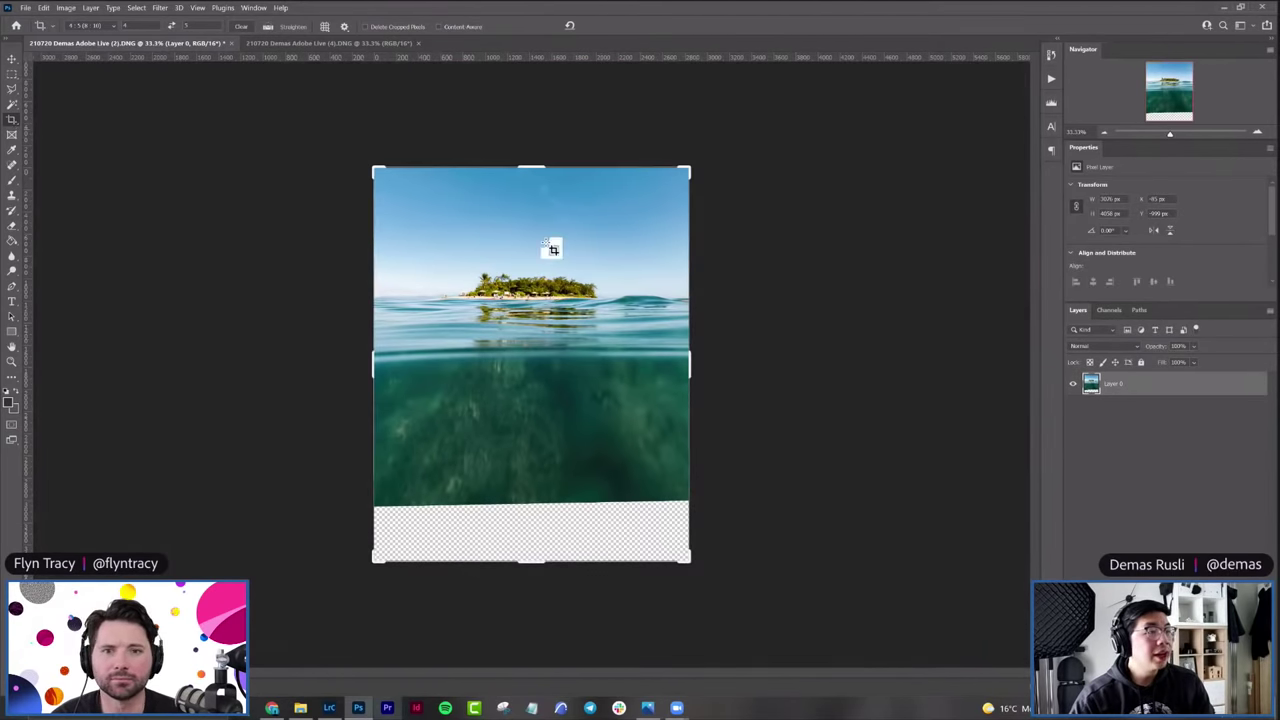
click(551, 246)
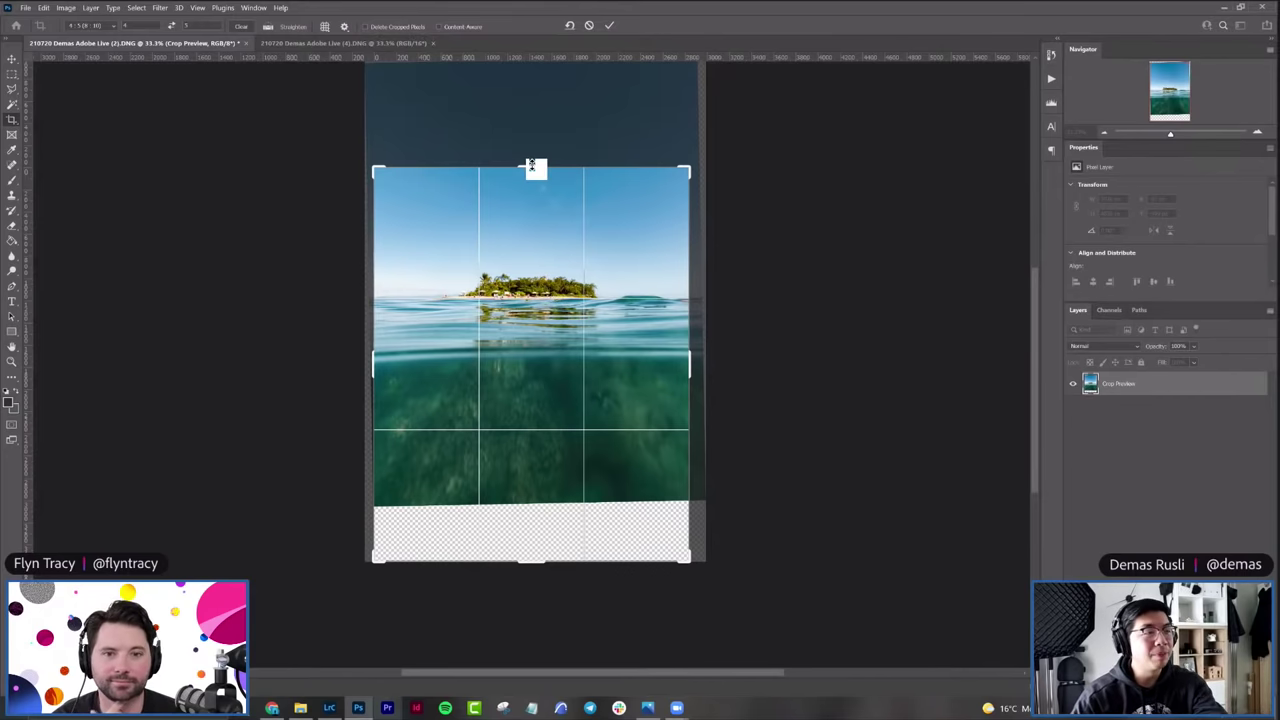
drag(537, 114, 586, 425)
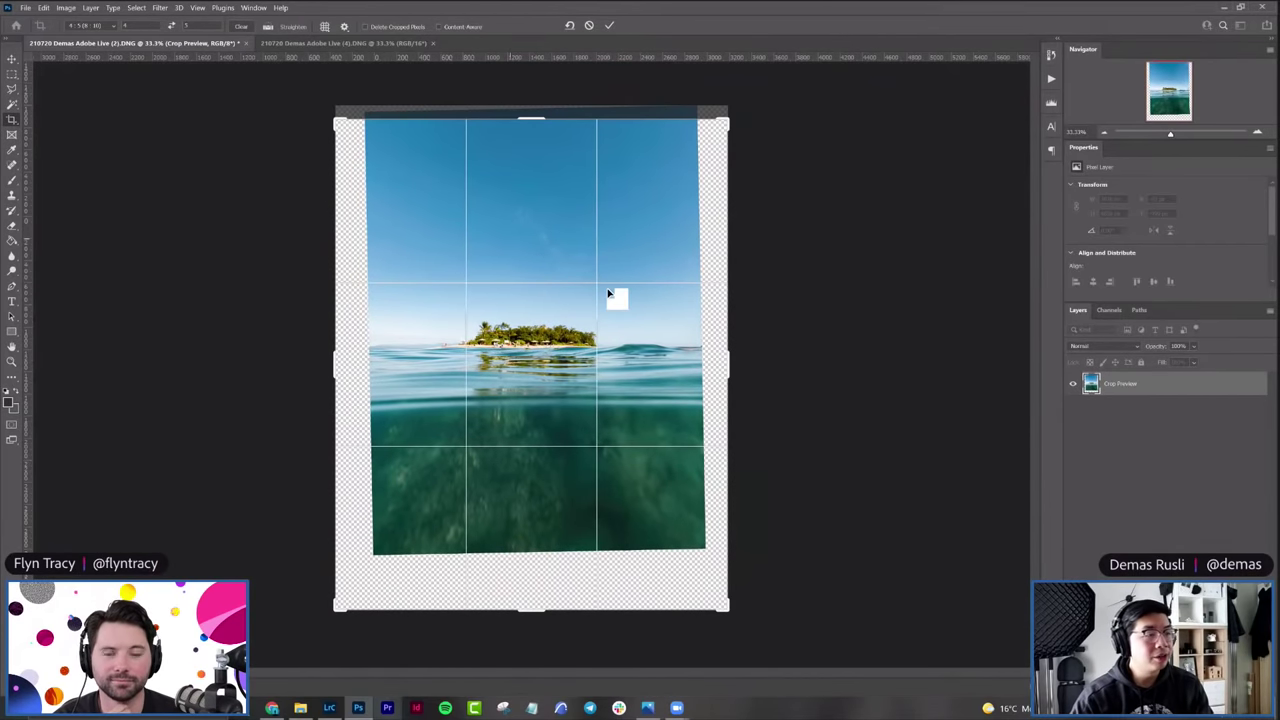
key(Return)
key(m)
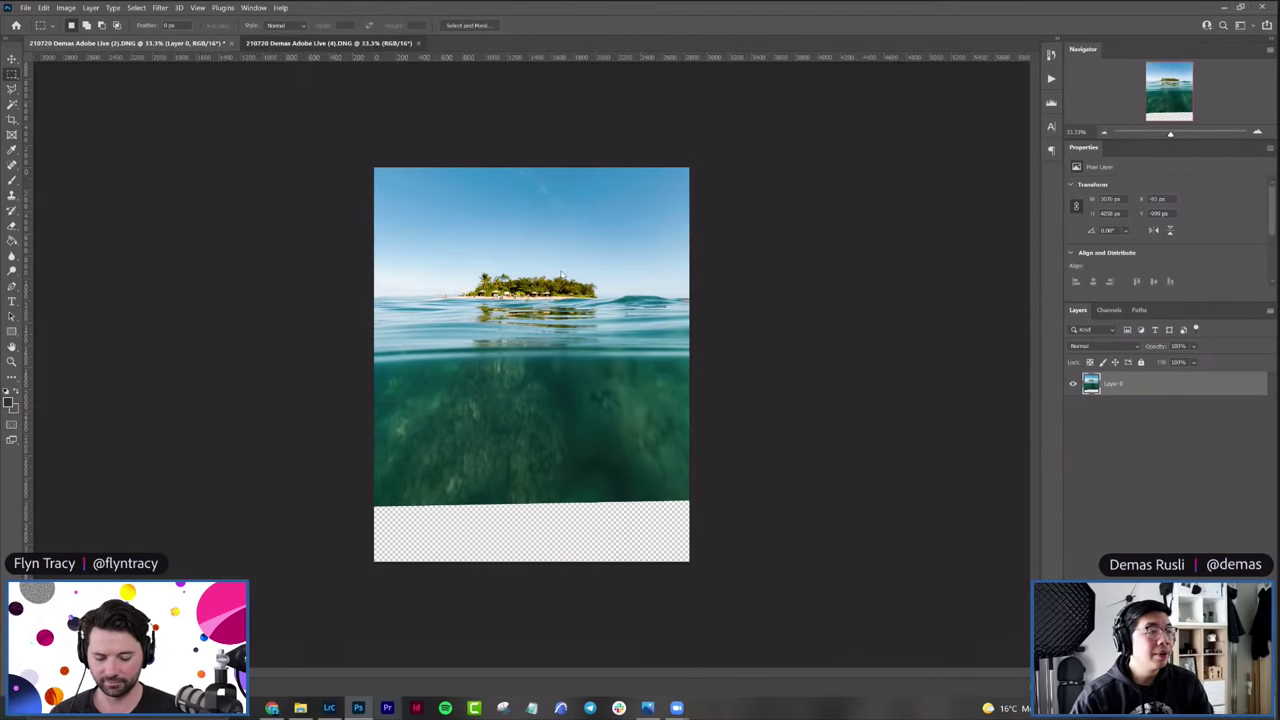
Step: Copy the entire coral photo and paste it as a new layer above the island photo
key(ctrl+Tab)
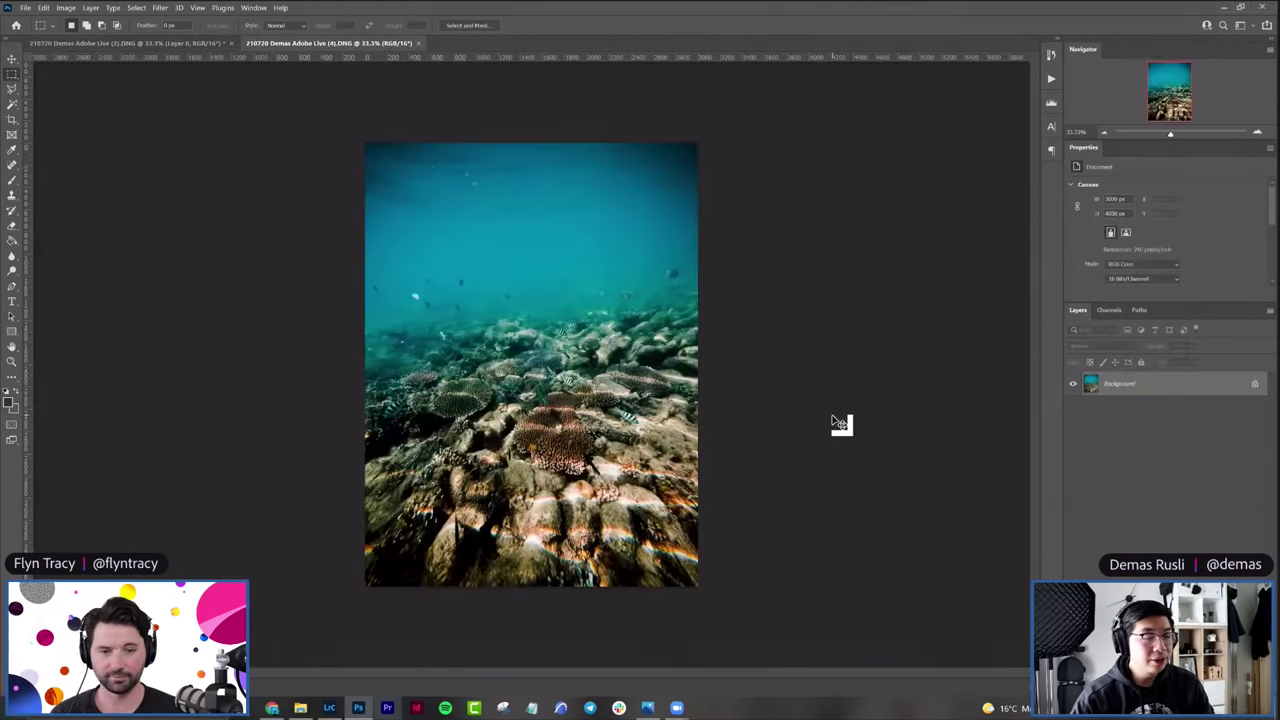
key(ctrl+a)
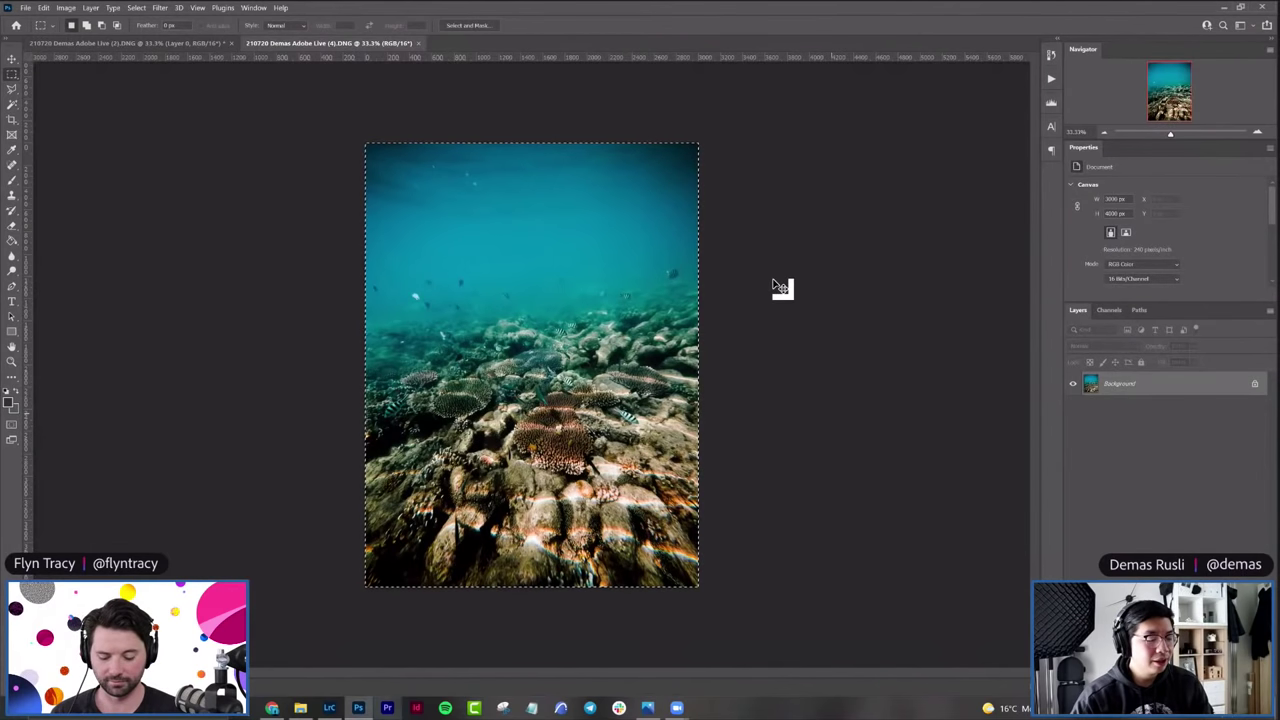
key(ctrl+Tab)
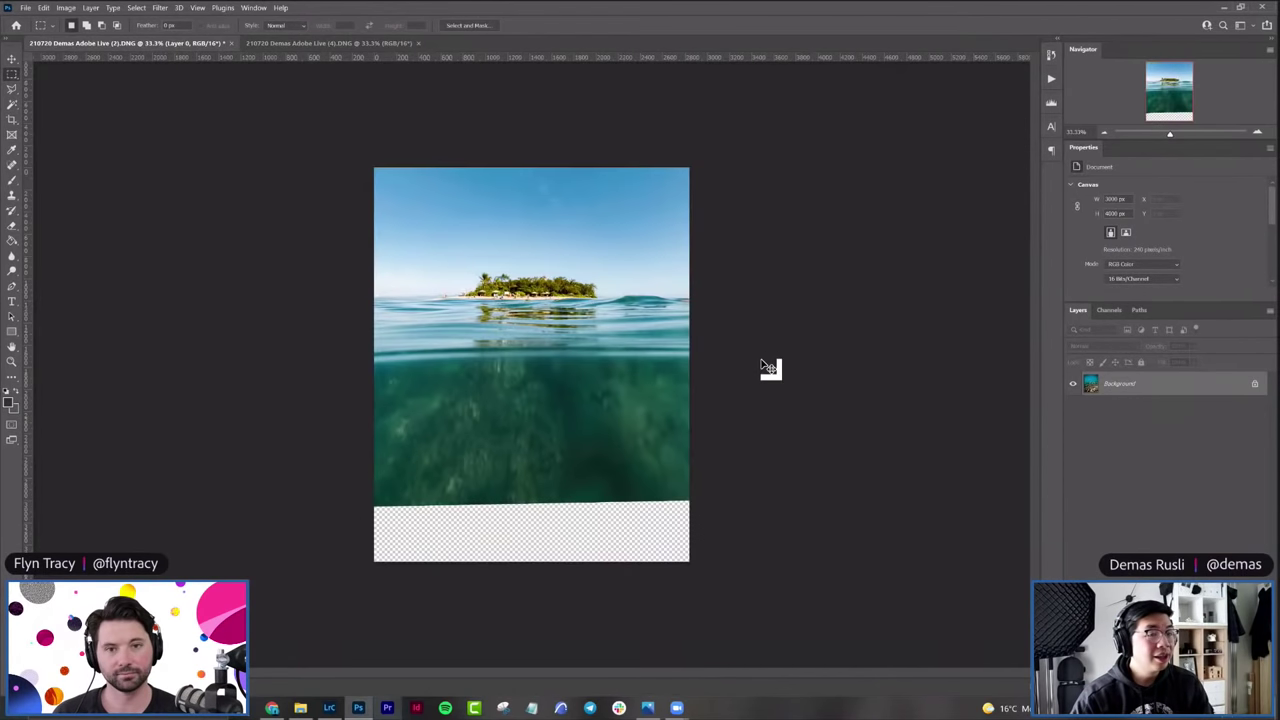
key(ctrl+v)
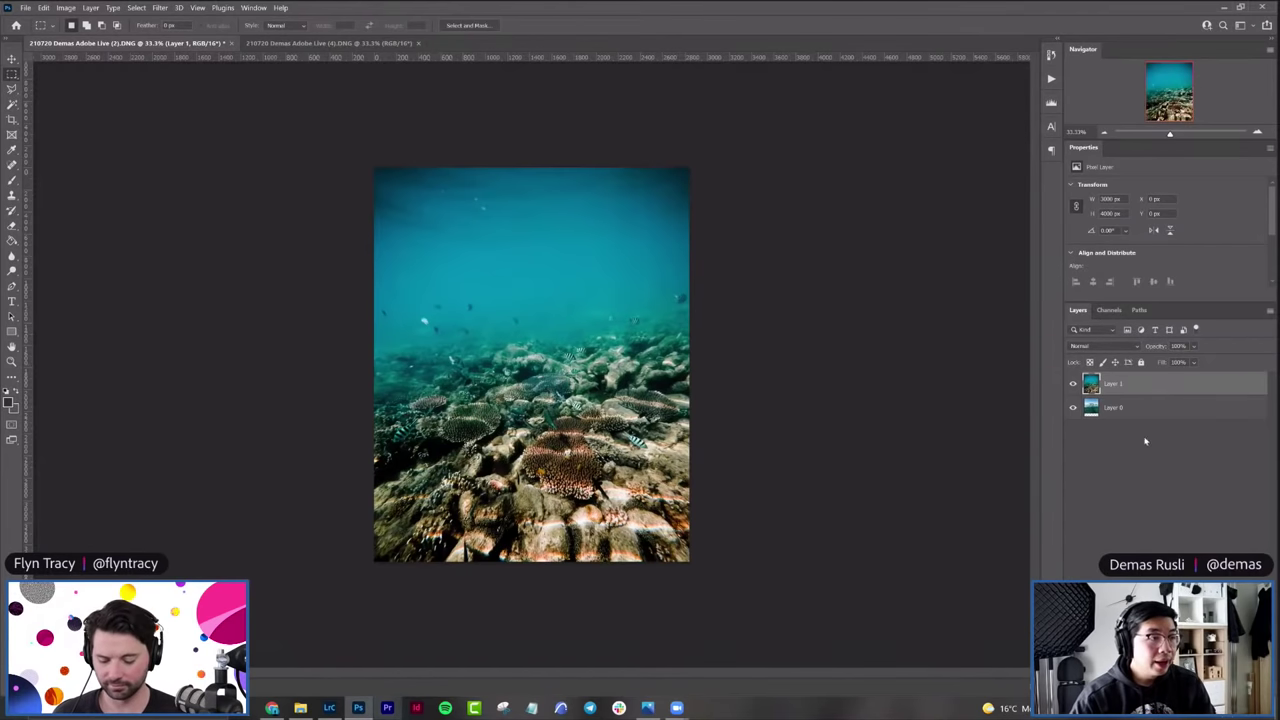
Step: Hide and show the coral layer to compare it with the island photo beneath, leaving it visible
click(1073, 383)
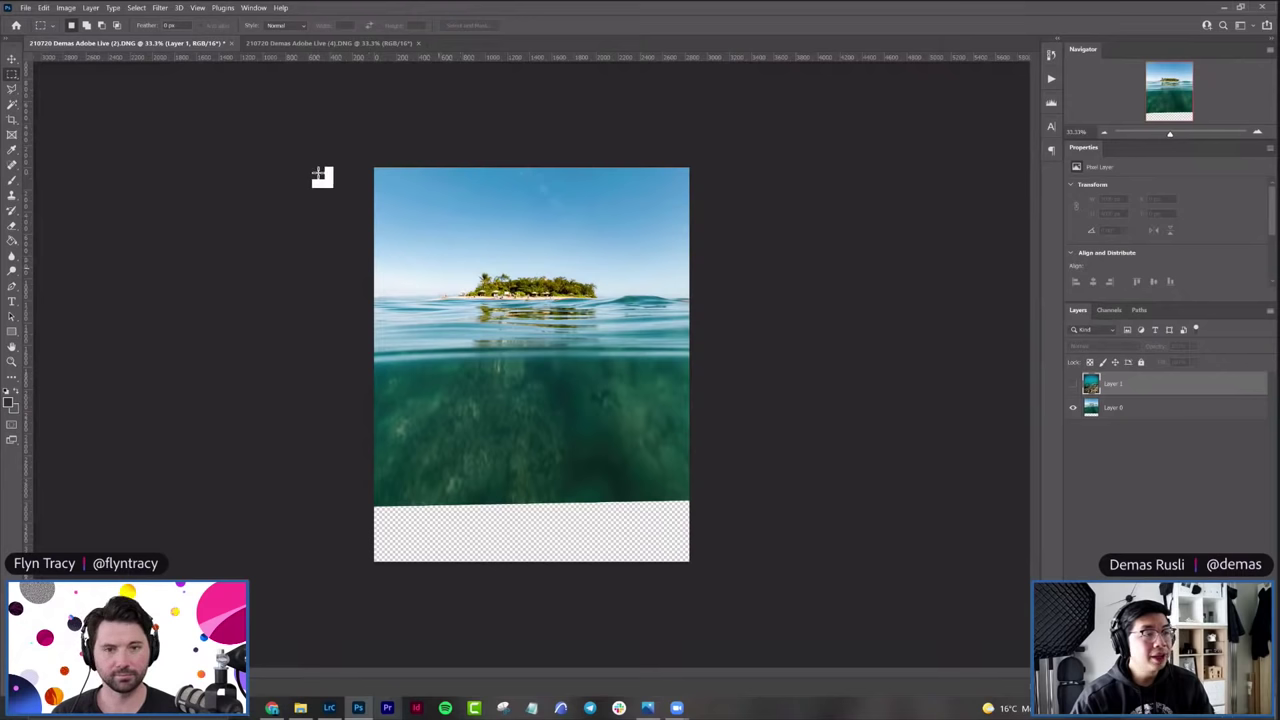
click(1074, 384)
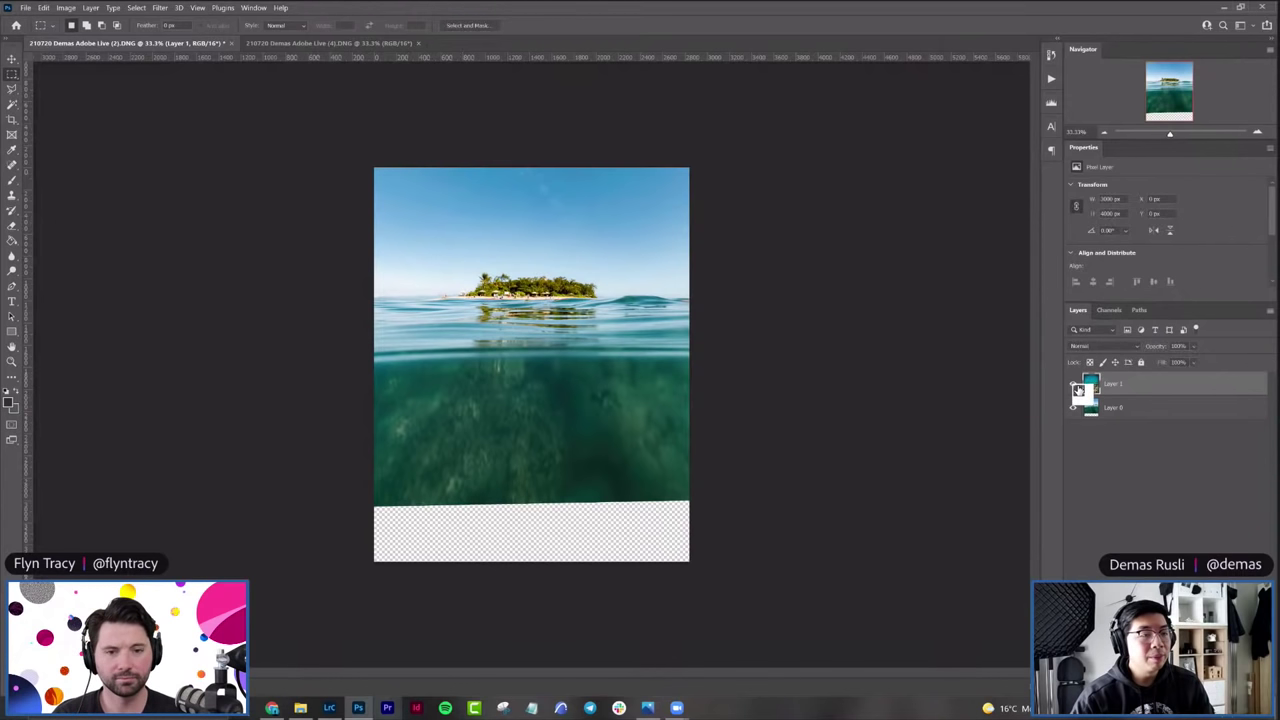
click(1075, 385)
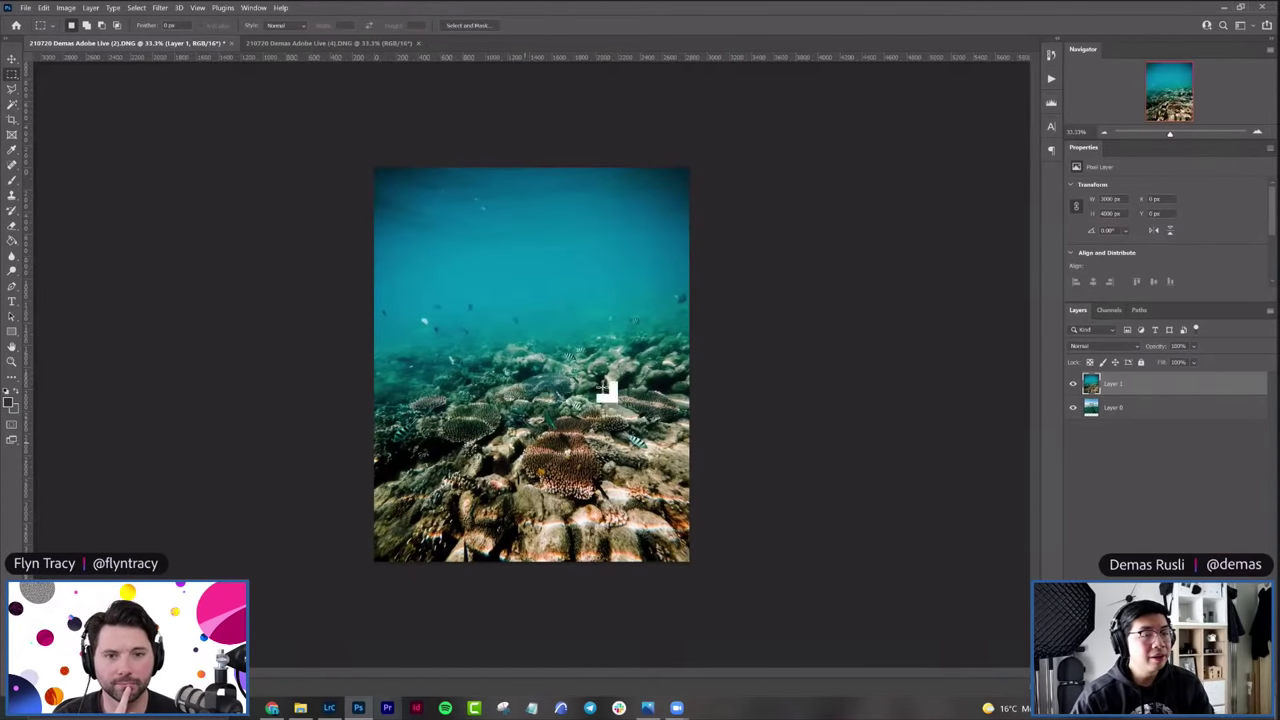
Step: Flip the coral layer horizontally with Free Transform and apply the transformation
right_click(524, 261)
click(554, 358)
right_click(549, 266)
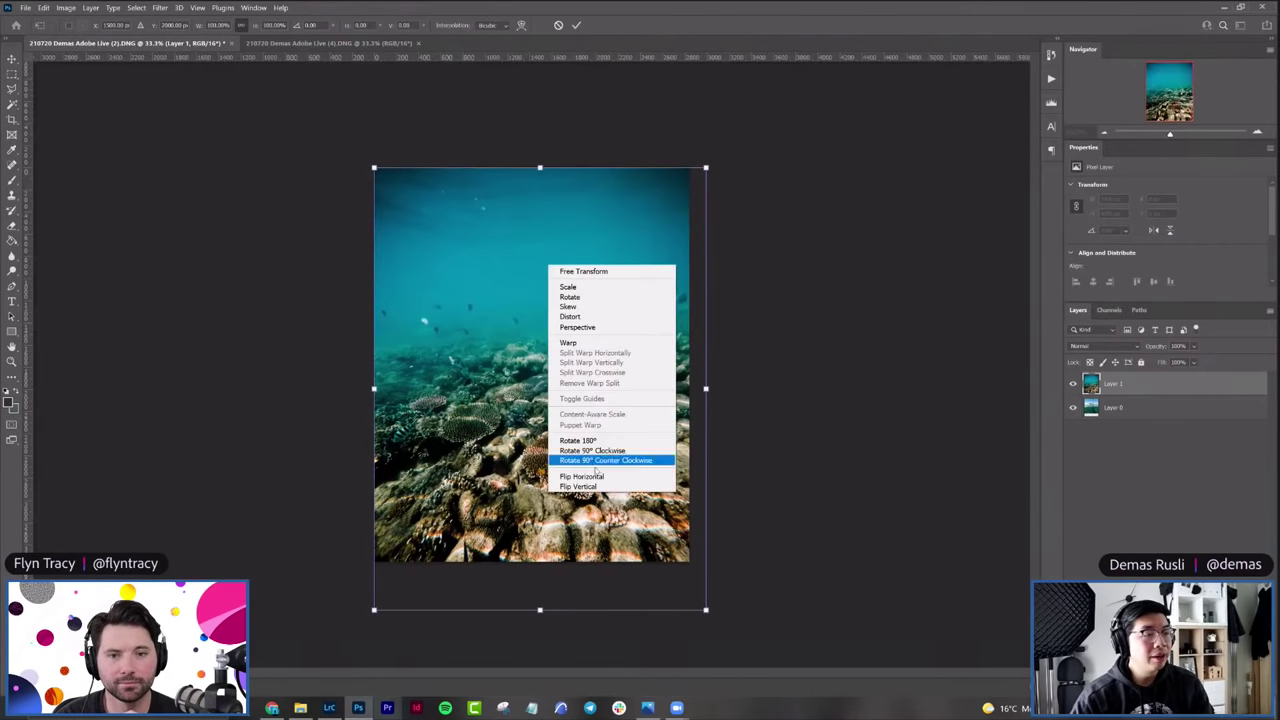
click(595, 479)
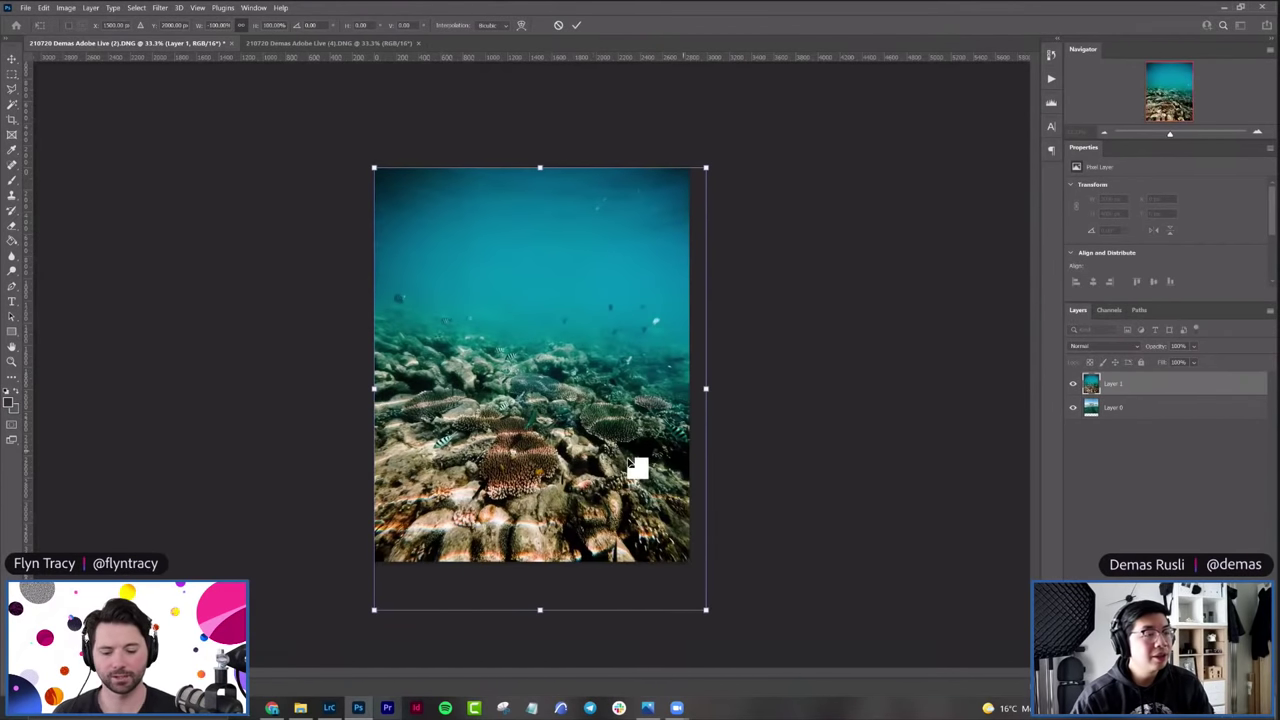
key(Return)
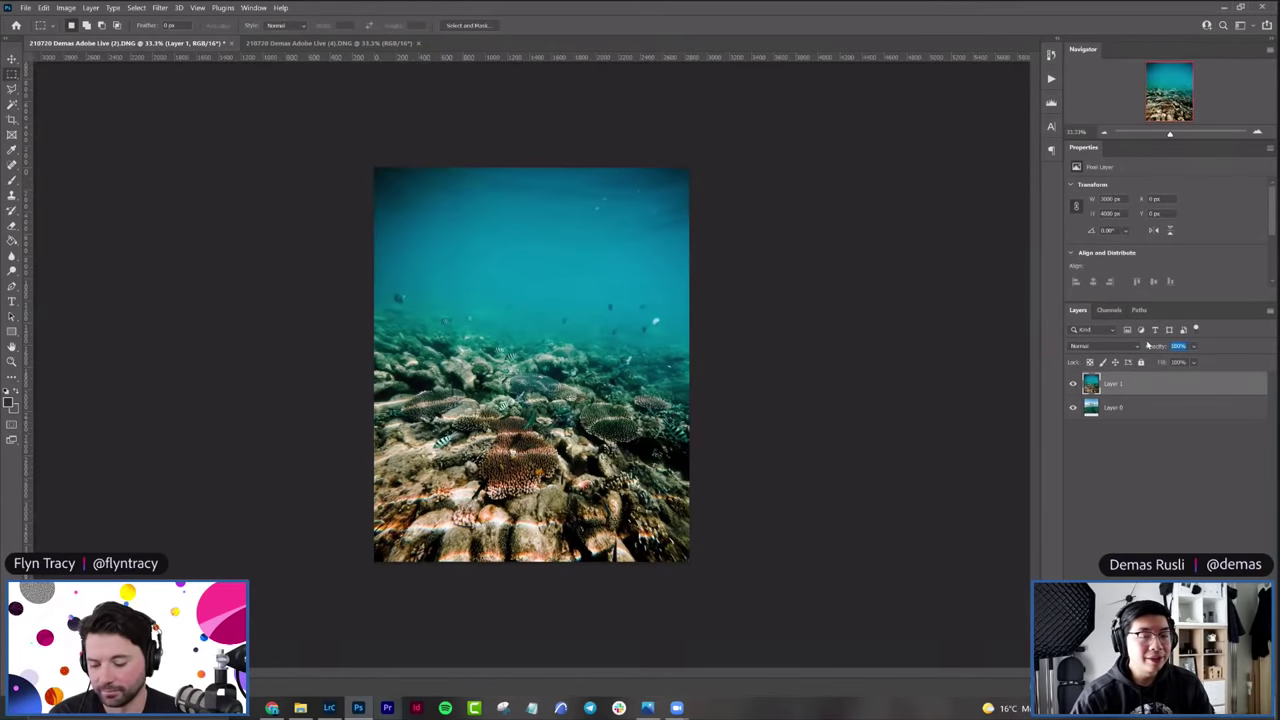
Step: Set the coral layer's opacity to 50% and move it down so the reef lies well below the waterline
text(50)
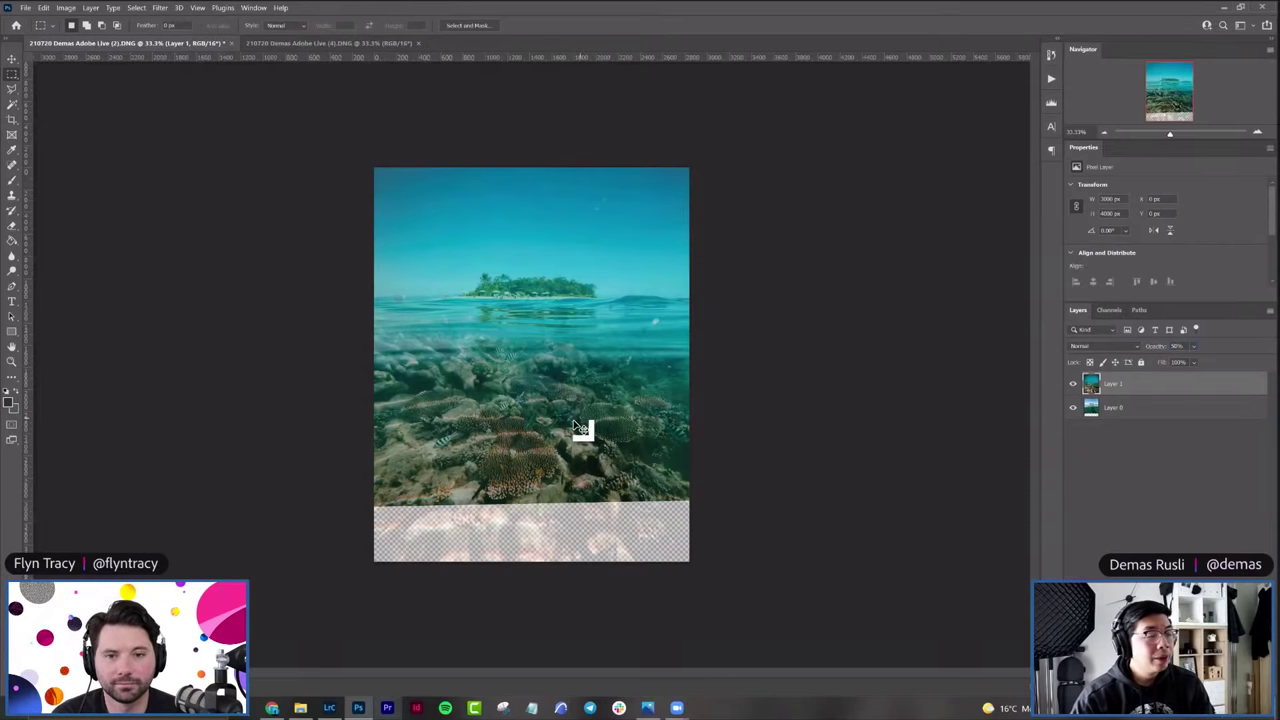
drag(583, 443, 578, 438)
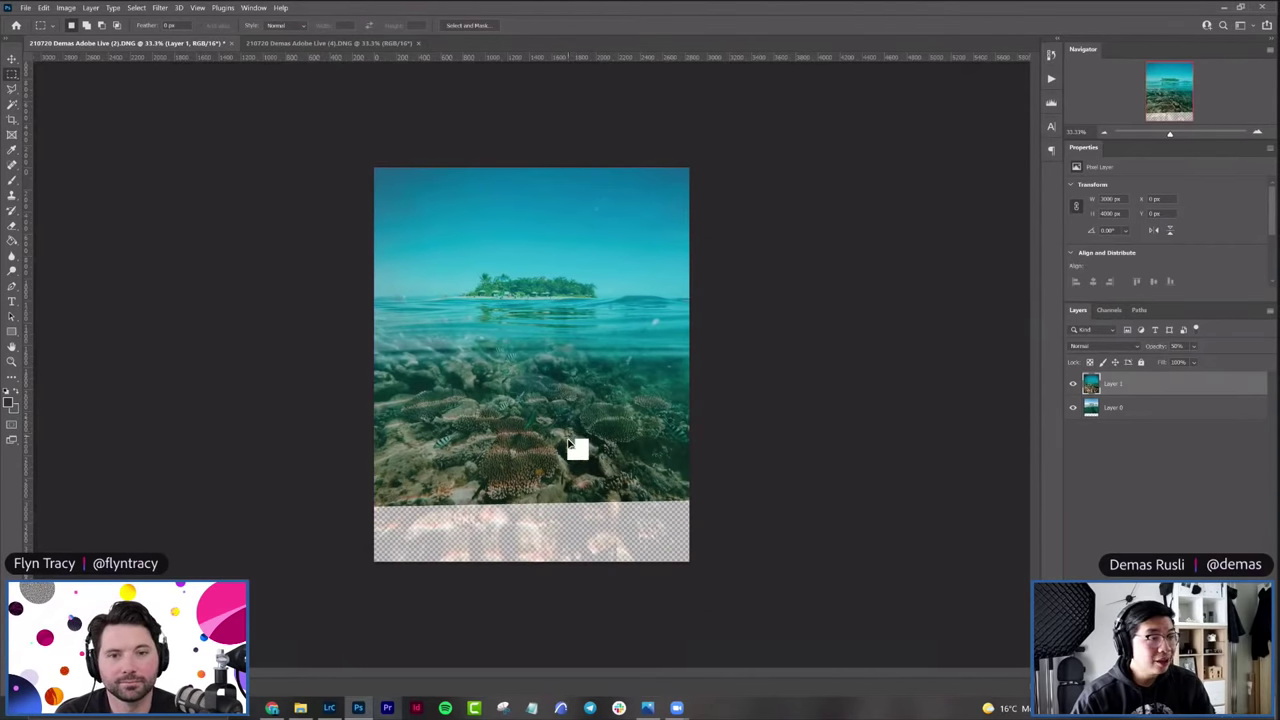
drag(568, 443, 605, 446)
Step: Move the coral layer down to Y 537 px with Free Transform, trying a slightly smaller scale before finishing the transformation
right_click(619, 395)
click(693, 500)
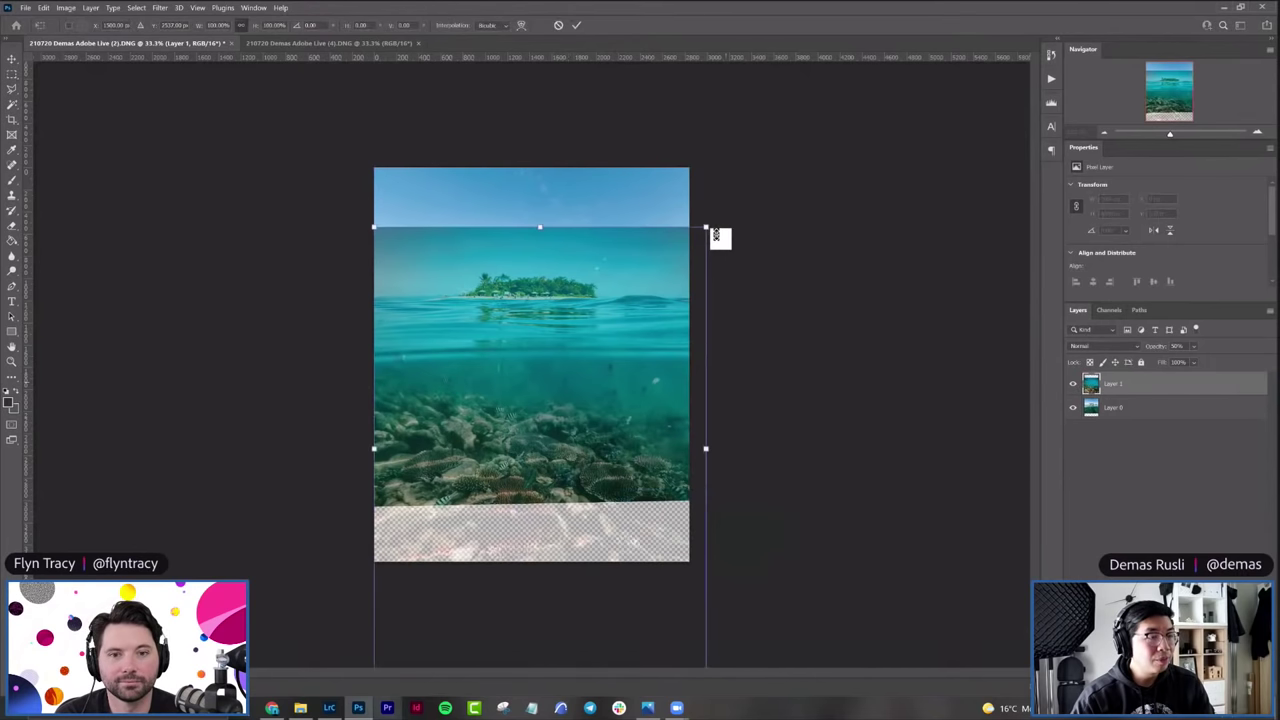
mouse_move(707, 229)
mouse_down()
mouse_move(710, 219)
mouse_move(700, 234)
mouse_up()
drag(530, 427, 530, 434)
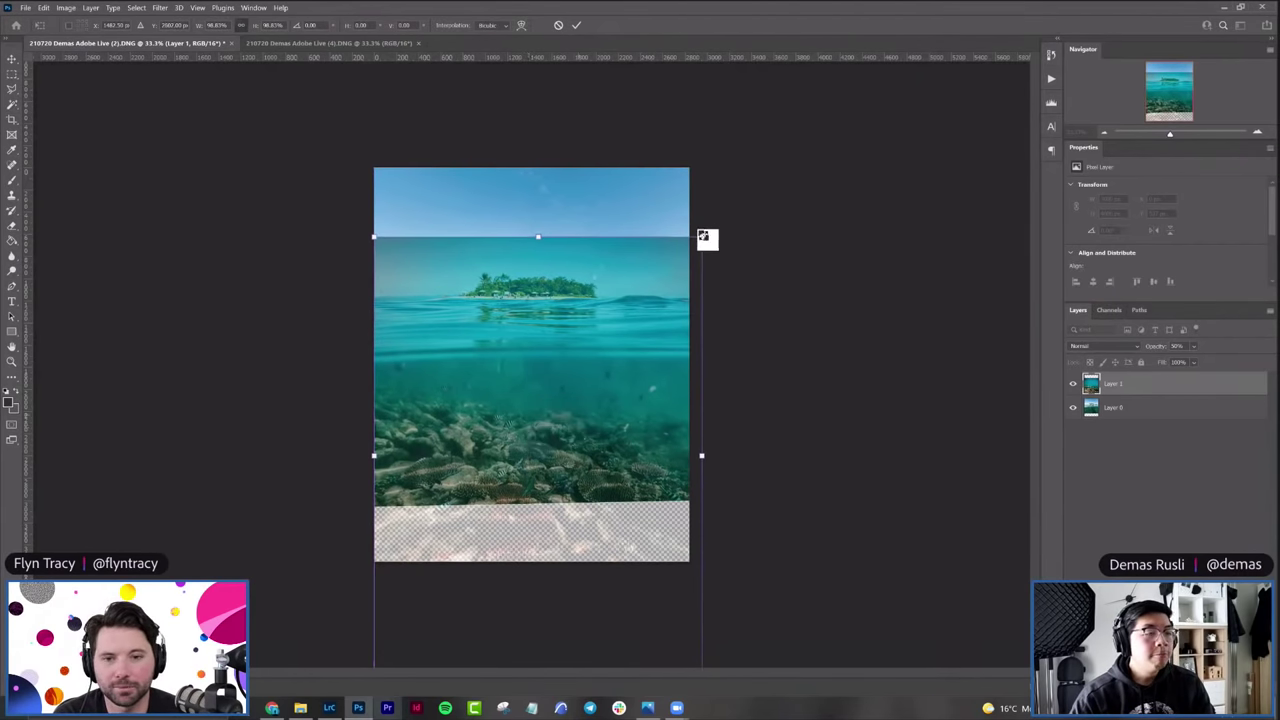
mouse_move(702, 240)
mouse_down()
mouse_move(843, 109)
mouse_move(794, 143)
mouse_move(794, 130)
mouse_move(692, 232)
mouse_move(702, 237)
mouse_up()
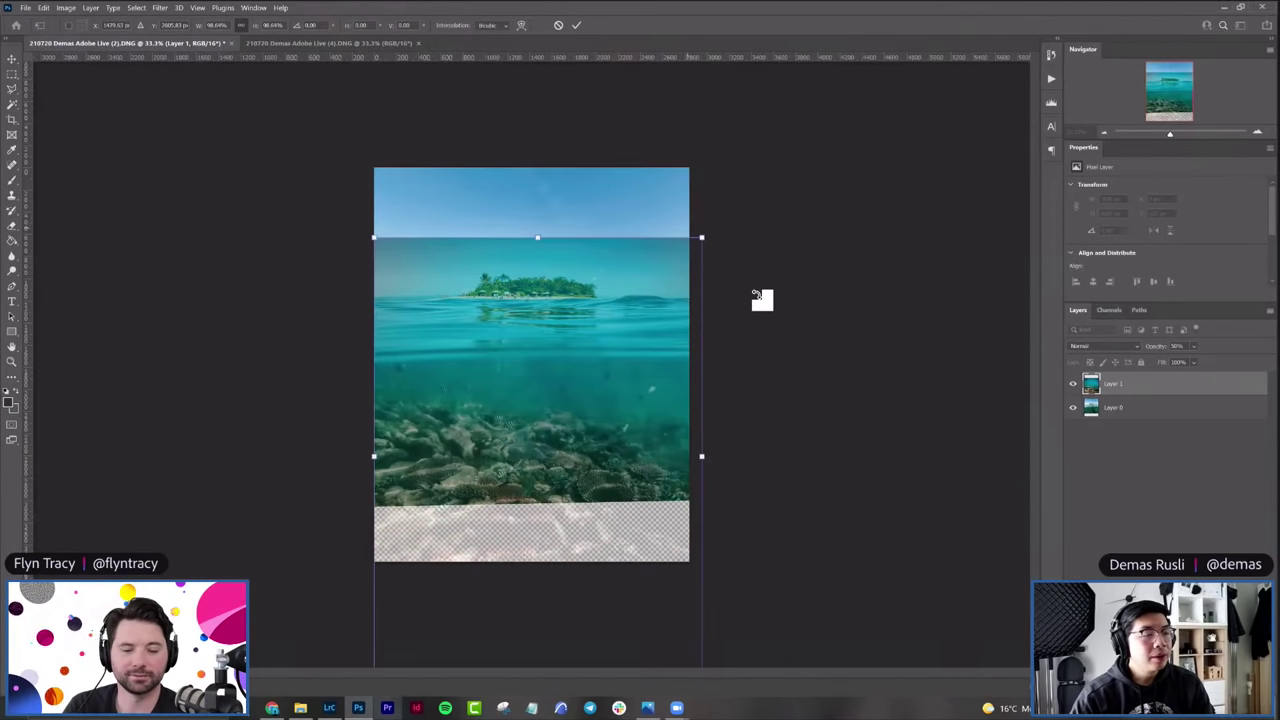
key(Up)
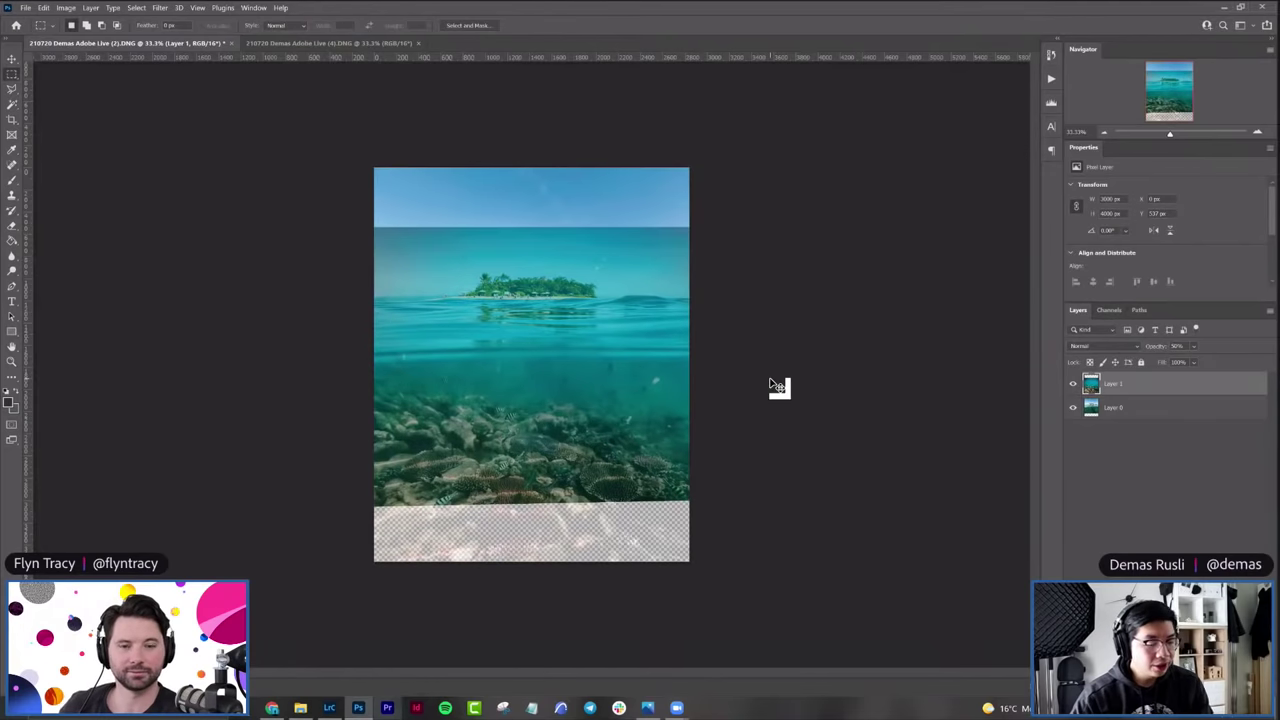
Step: Try enlarging and shrinking the coral layer with Free Transform, undo each scaling and close the transformation
key(ctrl+t)
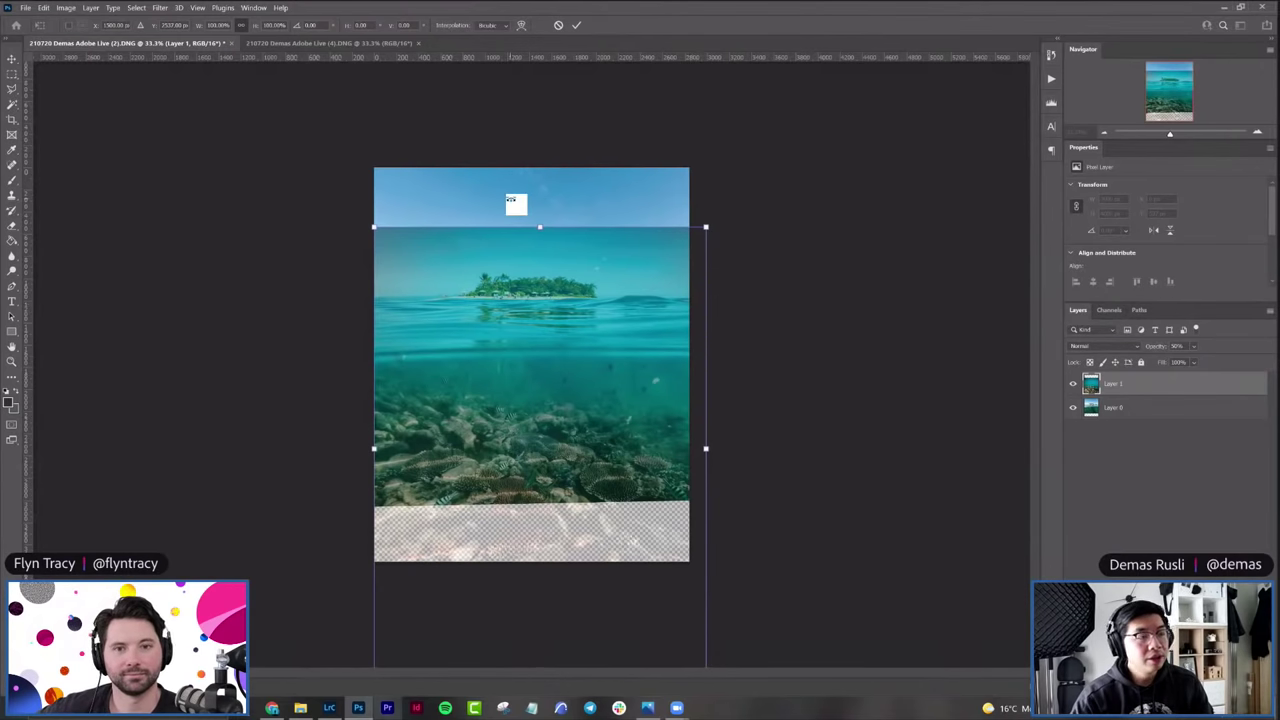
mouse_move(706, 228)
mouse_down()
mouse_move(757, 197)
mouse_move(716, 214)
mouse_up()
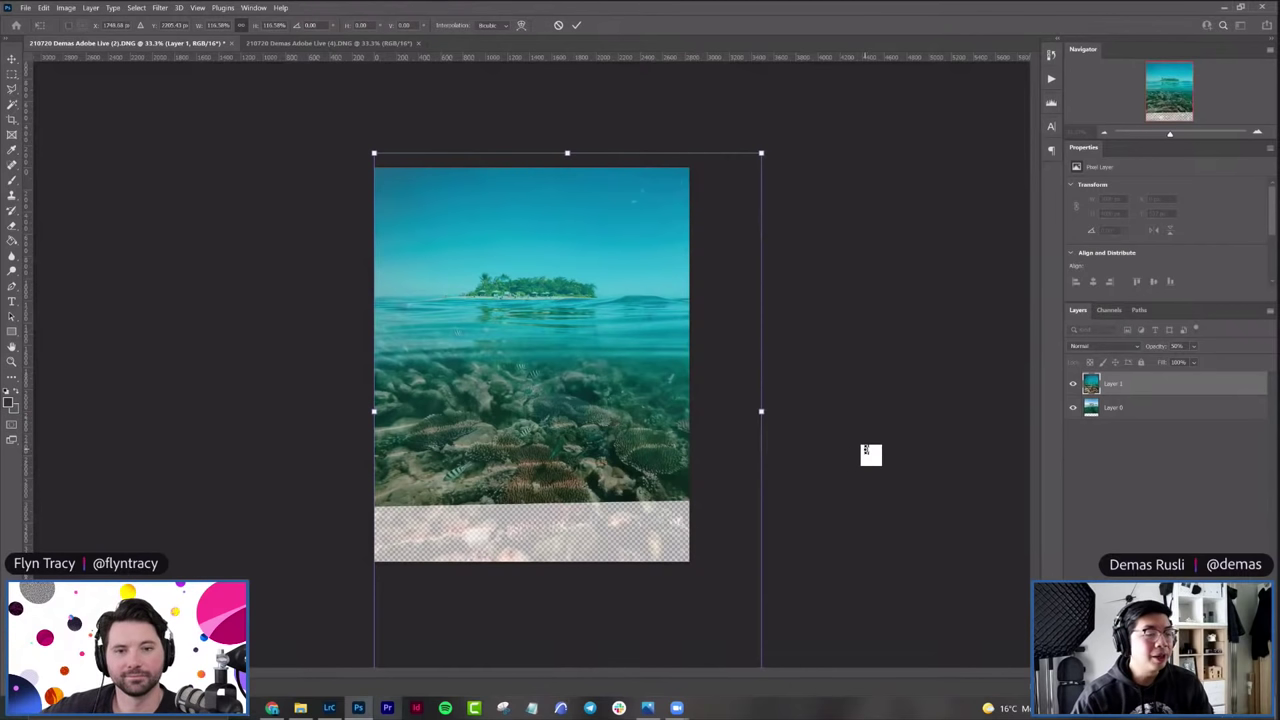
key(ctrl+z)
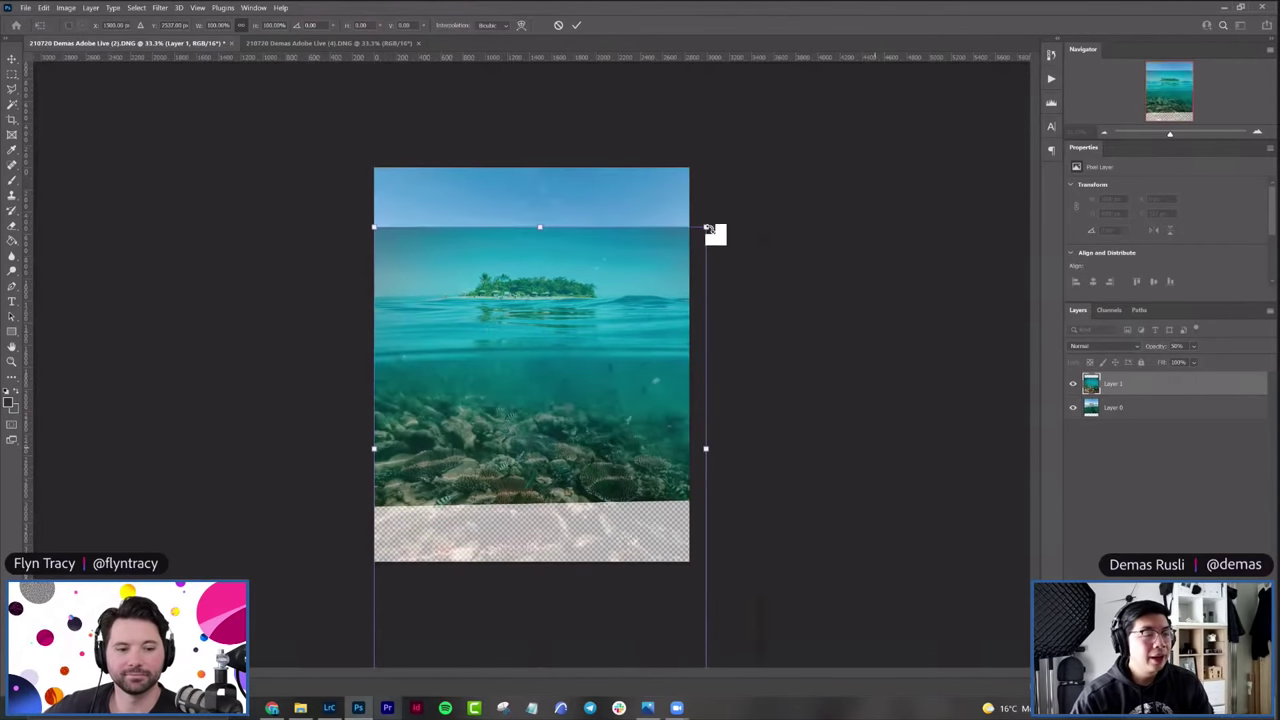
drag(706, 228, 674, 272)
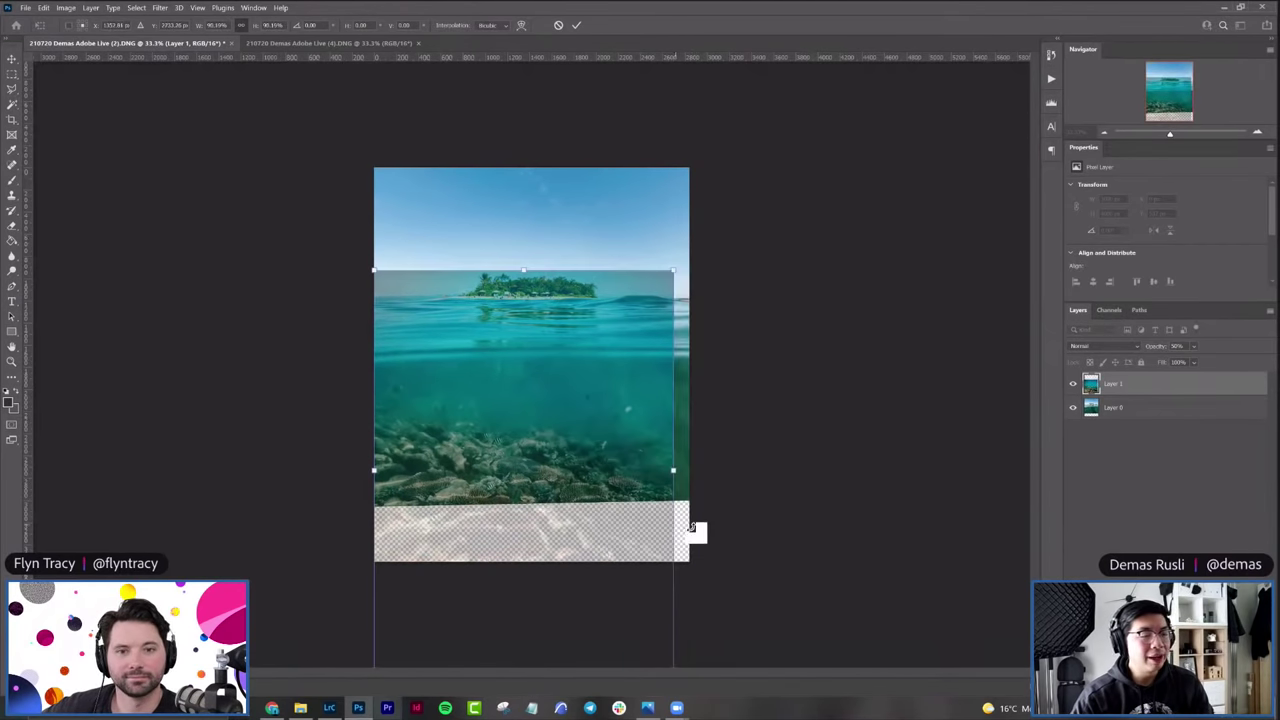
key(ctrl+z)
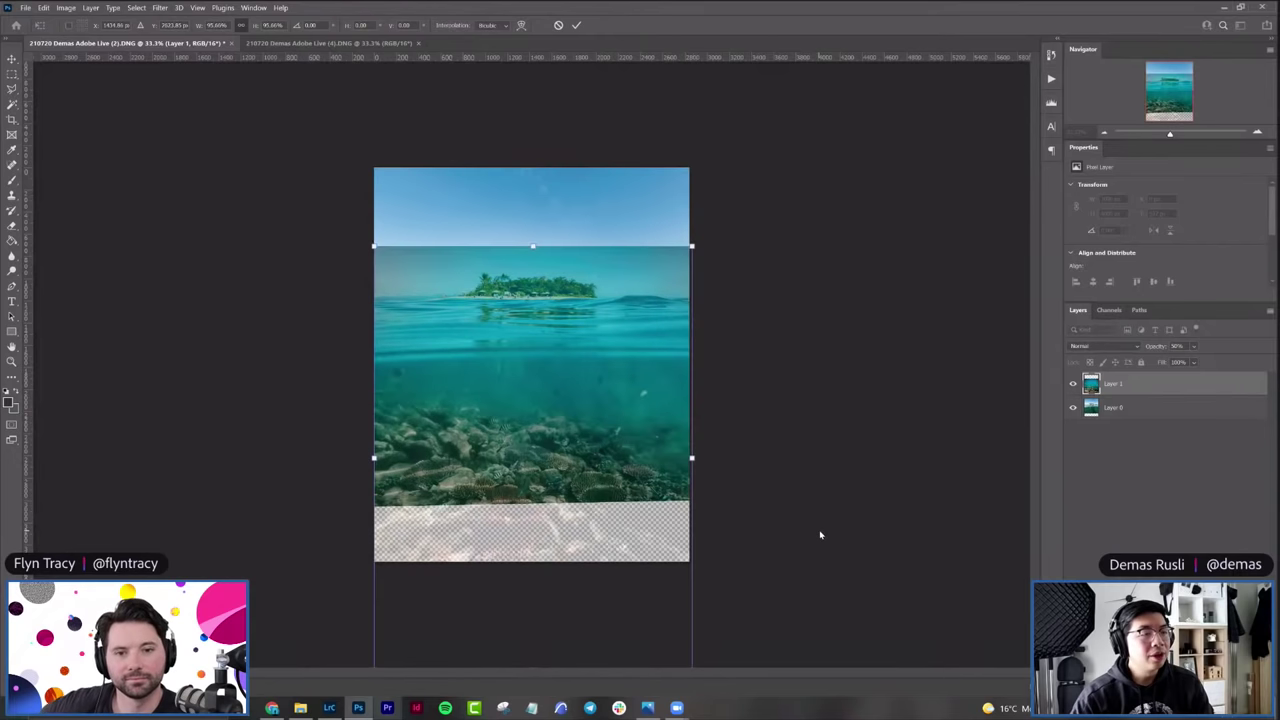
key(ctrl+z)
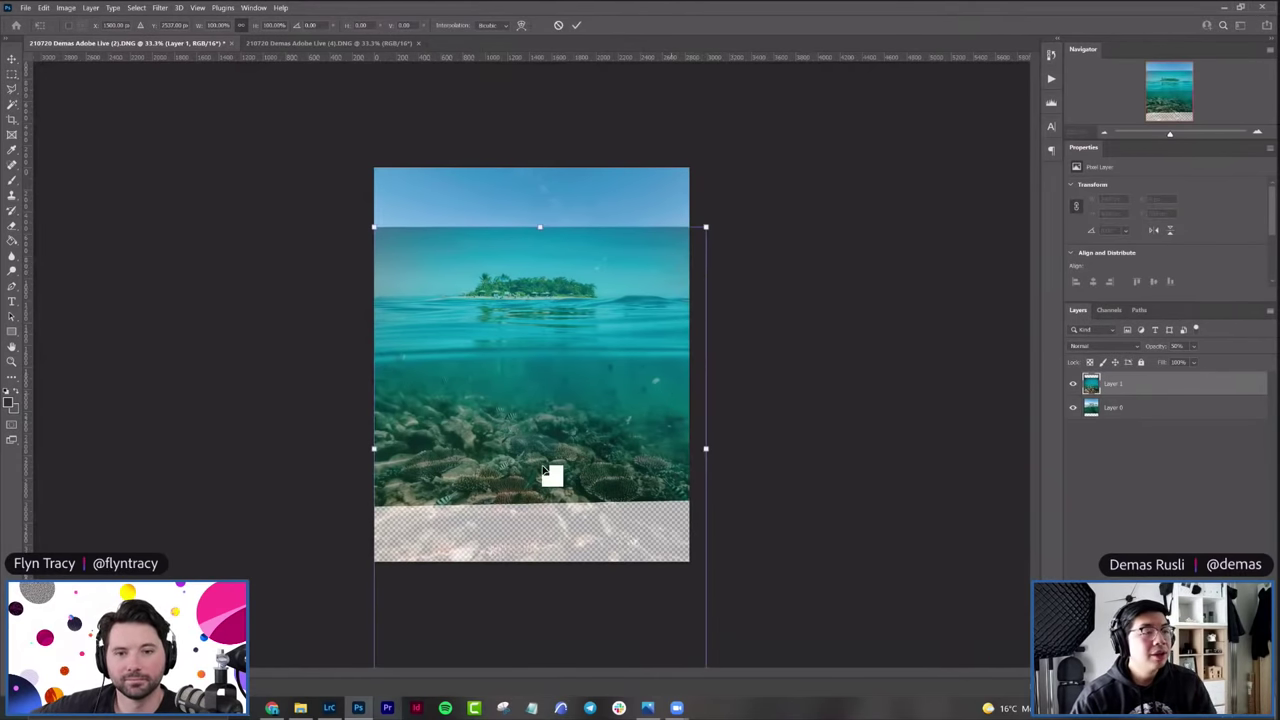
key(Return)
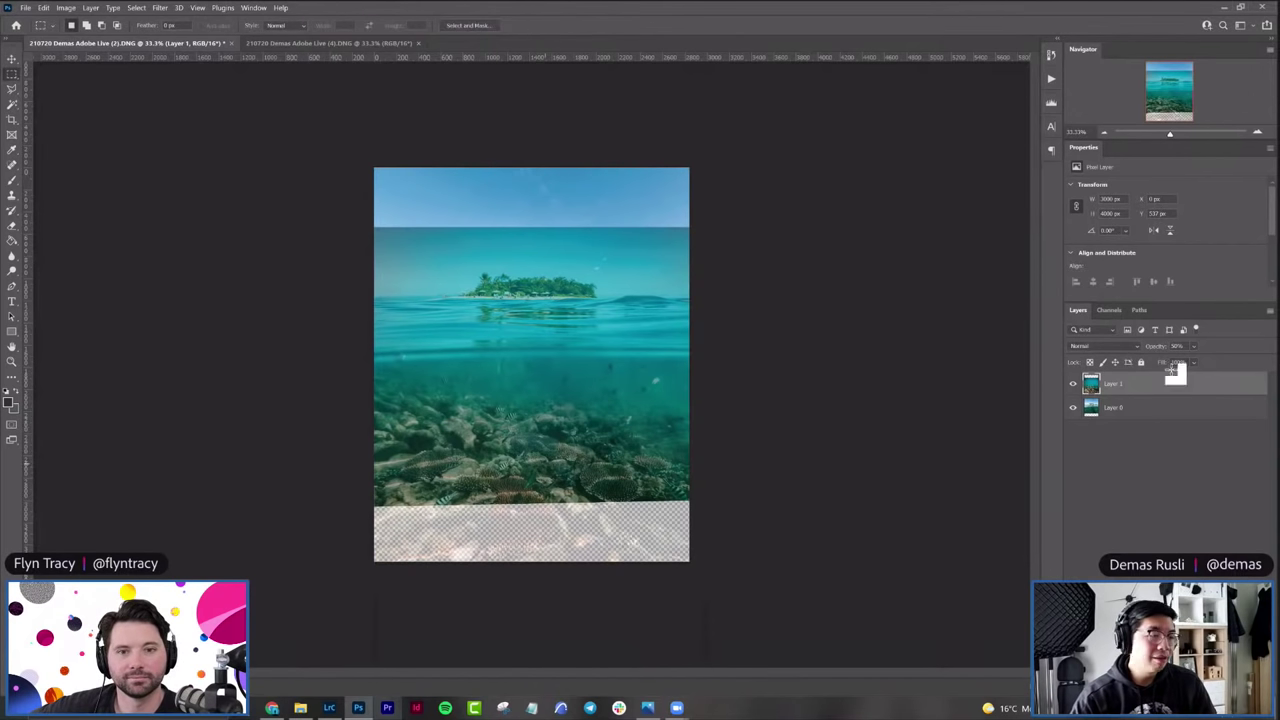
Step: Set the coral layer's opacity to 100% and add a layer mask to it
key(ctrl+comma)
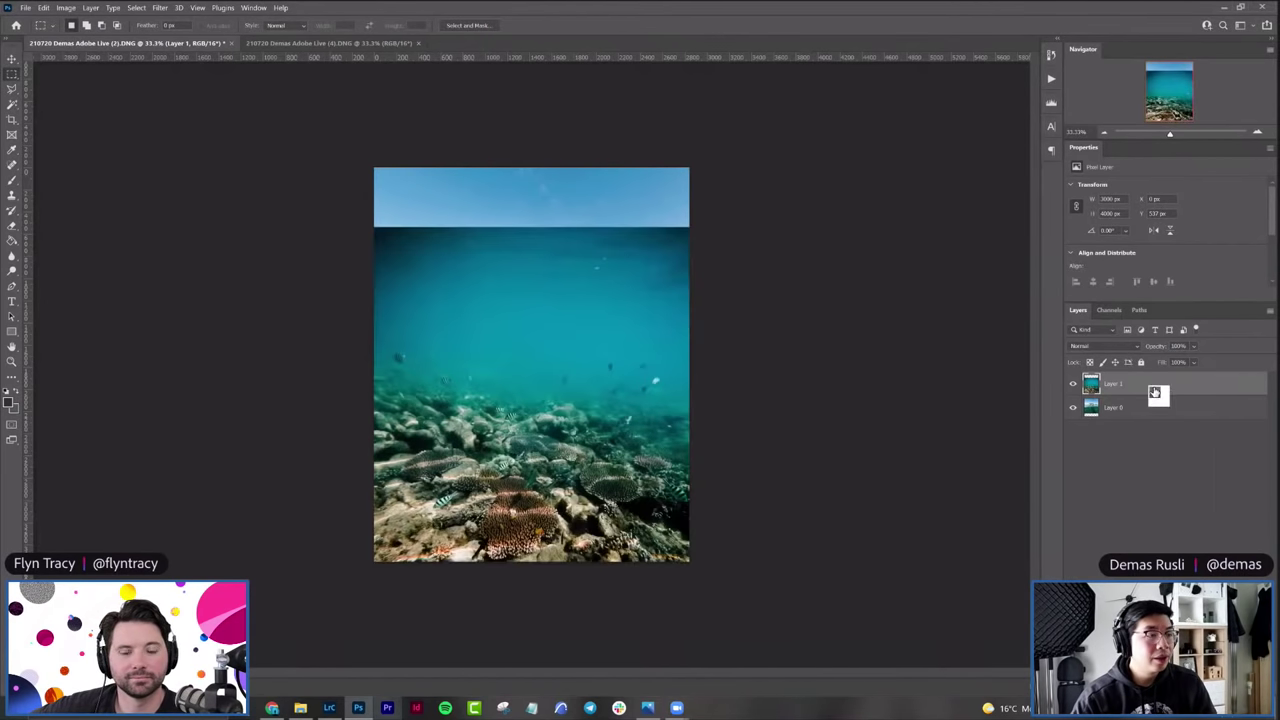
click(1073, 383)
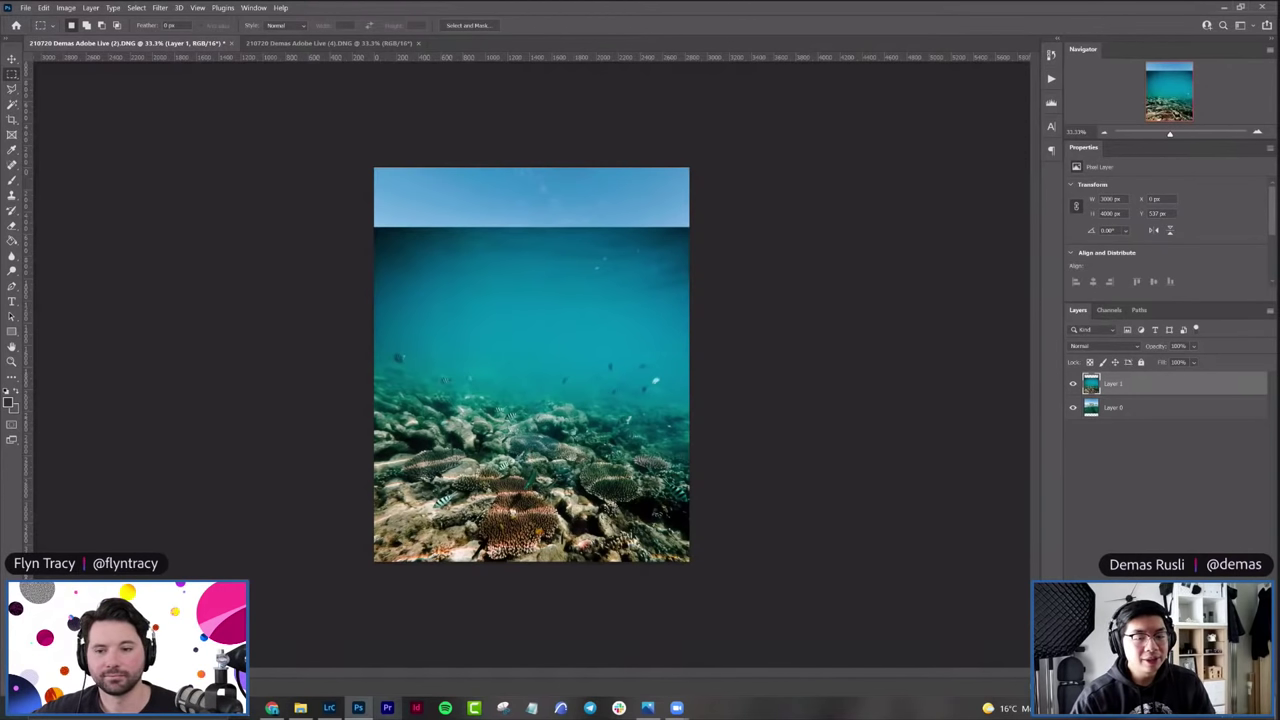
click(1198, 660)
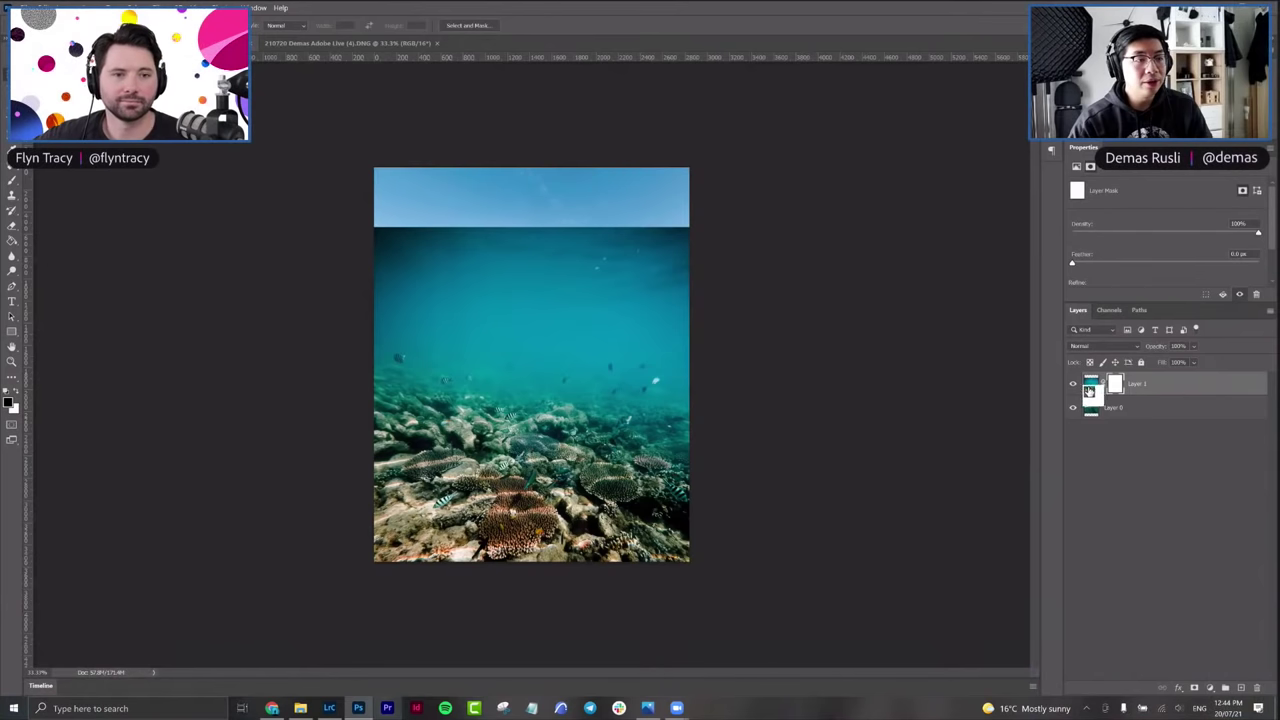
Step: Choose the Brush tool with a size of 1100 px and 0% hardness for painting on the coral layer's mask
drag(1095, 390, 648, 408)
click(13, 185)
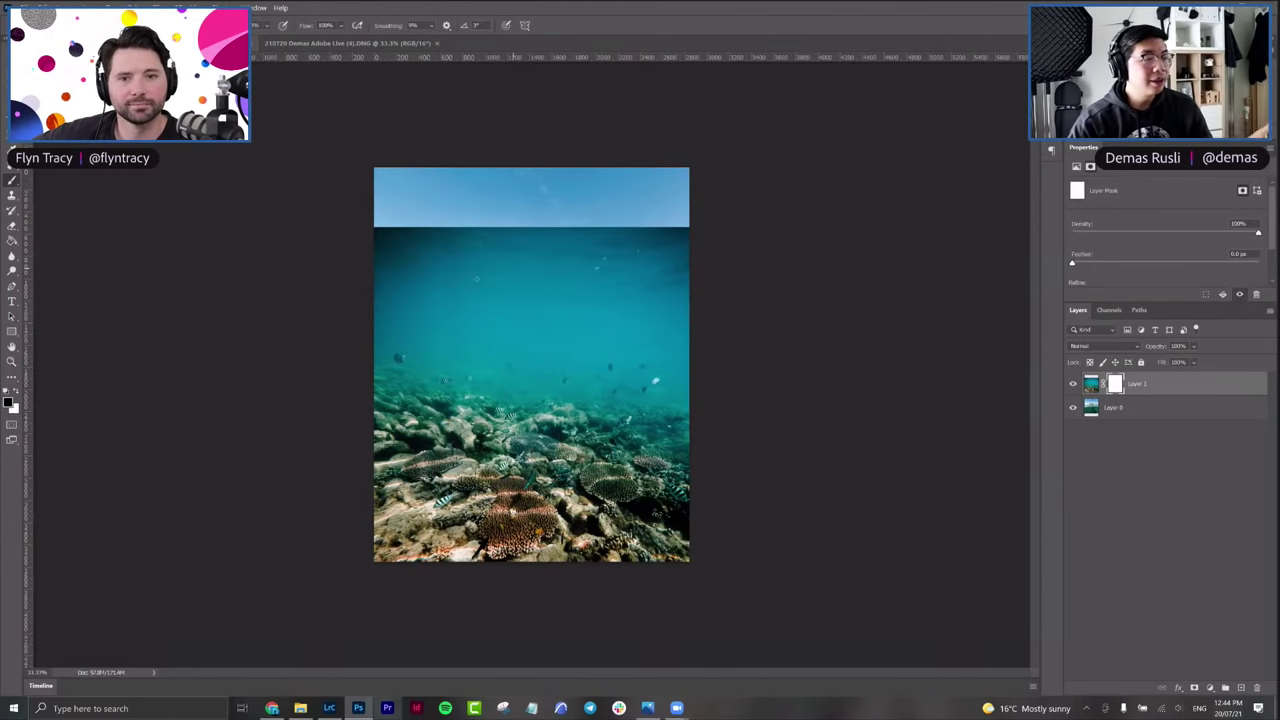
right_click(518, 285)
drag(553, 307, 601, 309)
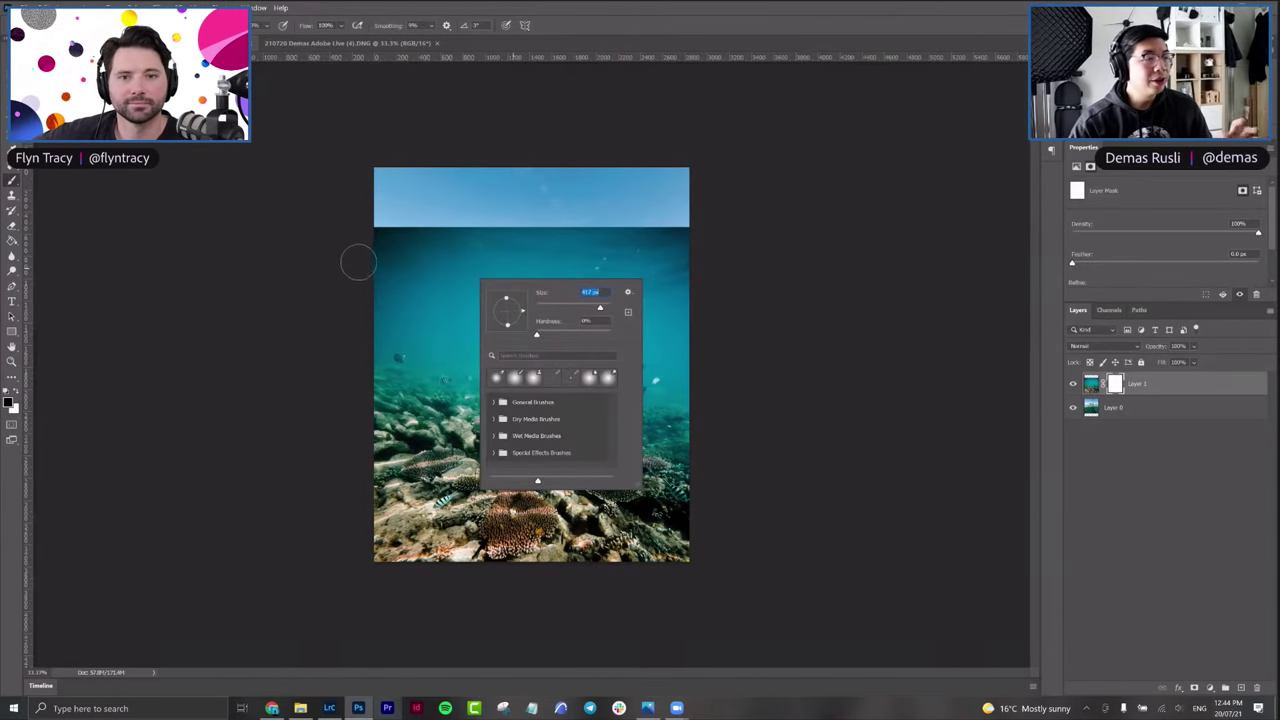
drag(600, 309, 604, 311)
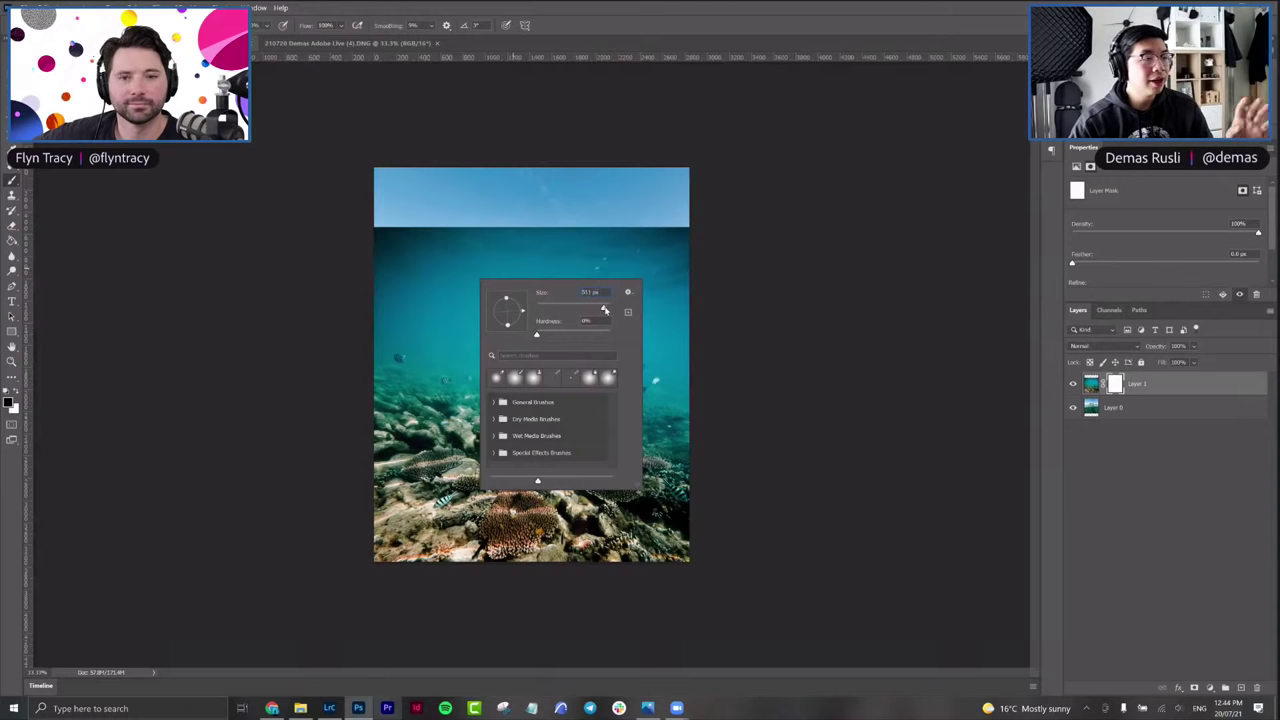
click(604, 311)
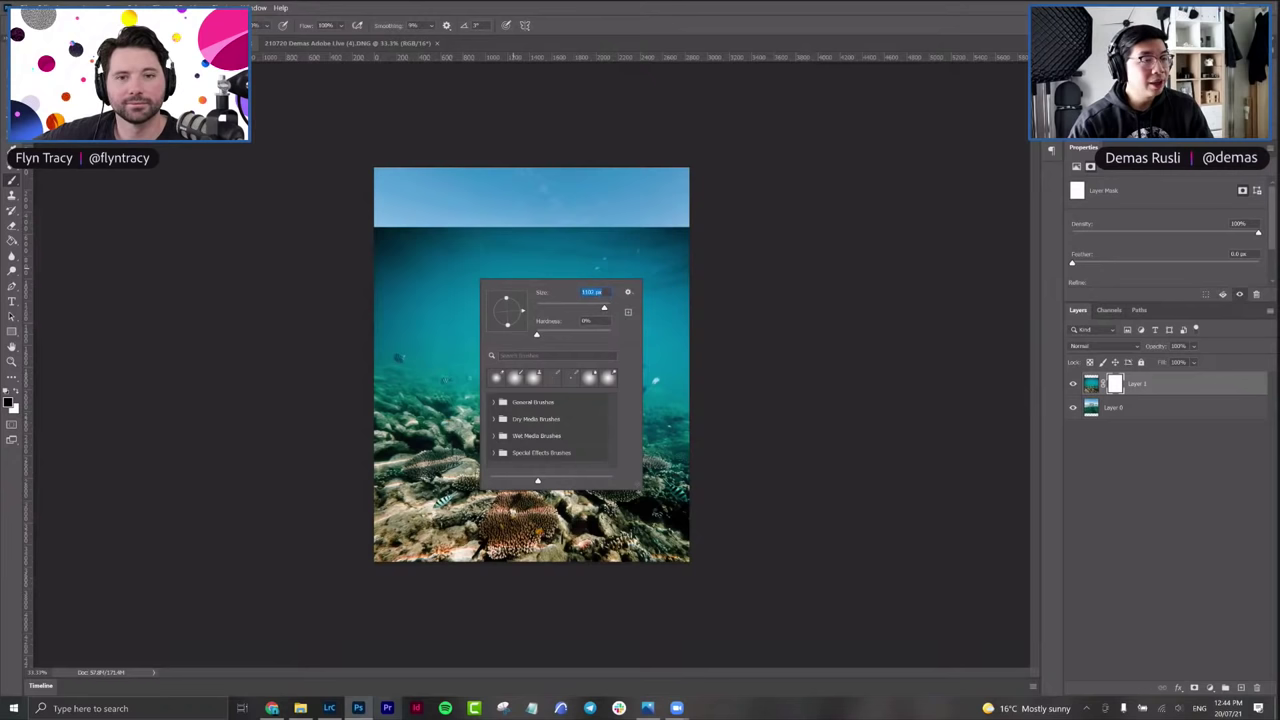
key(Return)
Step: Paint black across the upper part of the coral layer's mask to reveal the sky, island and water surface down to the waterline
mouse_move(649, 217)
mouse_down()
mouse_move(235, 219)
mouse_move(797, 243)
mouse_up()
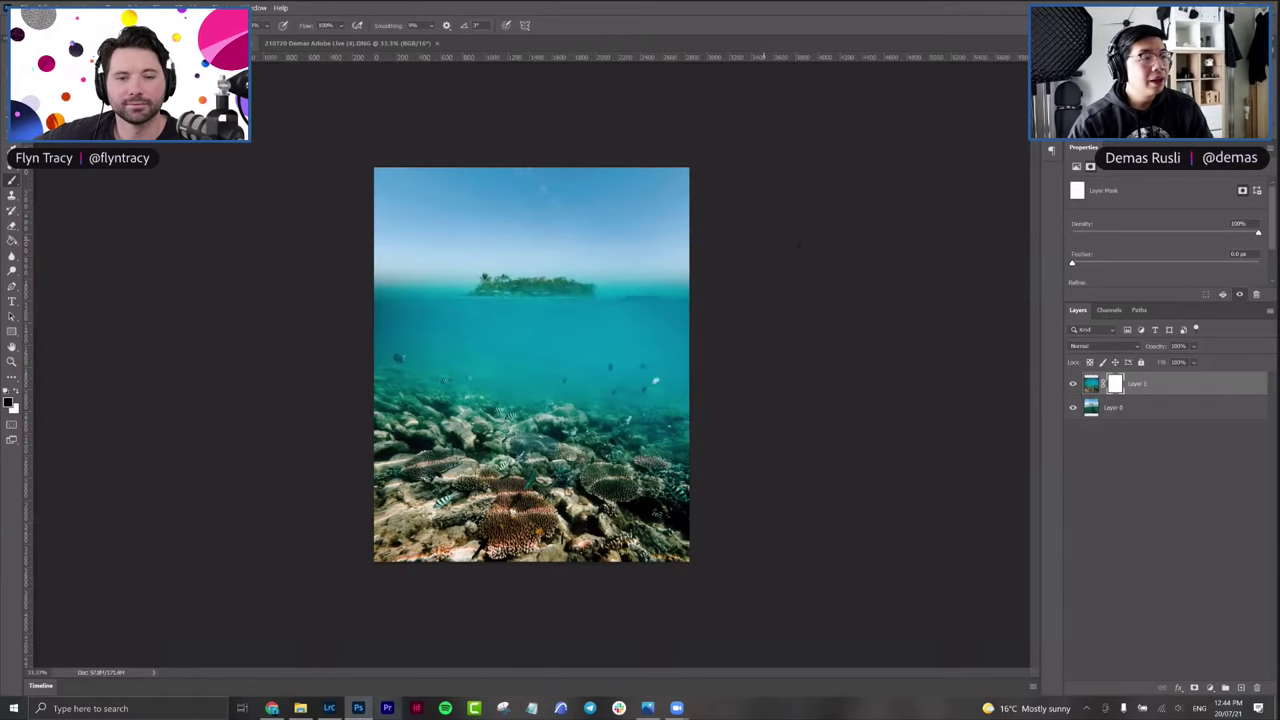
drag(690, 285, 378, 292)
mouse_move(477, 270)
mouse_down()
mouse_move(779, 282)
mouse_move(667, 297)
mouse_move(329, 301)
mouse_up()
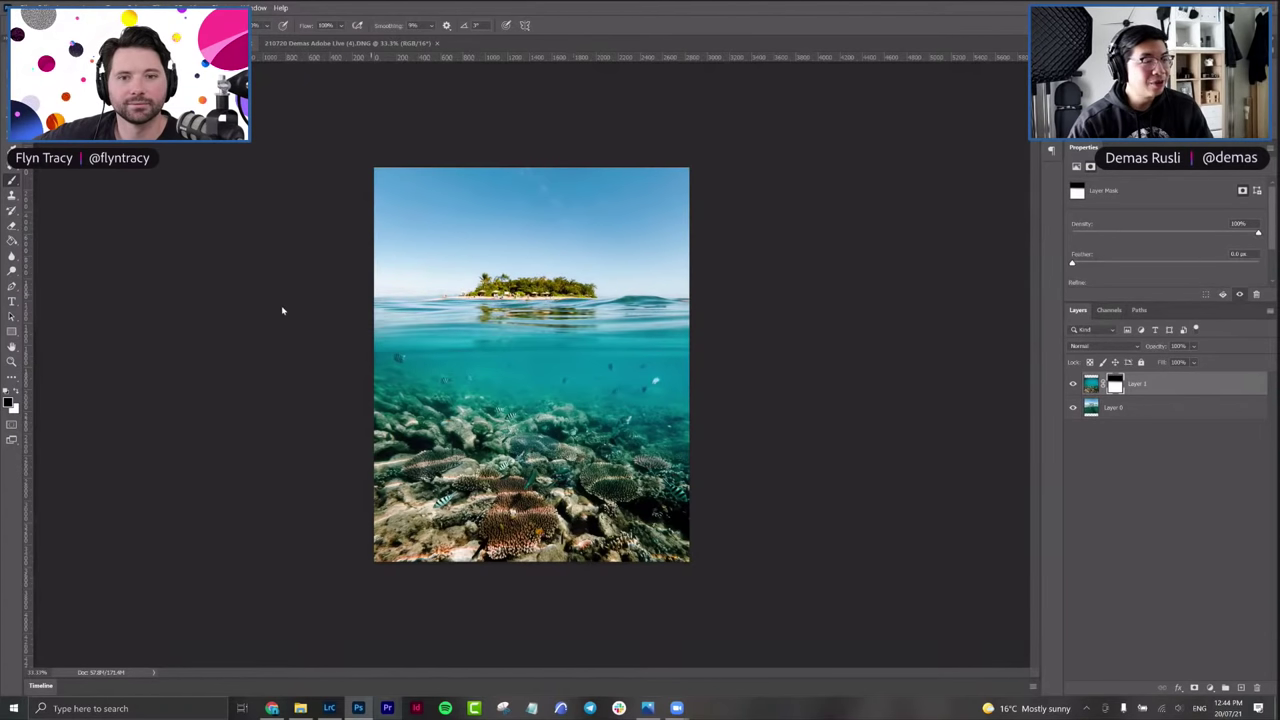
drag(410, 335, 771, 342)
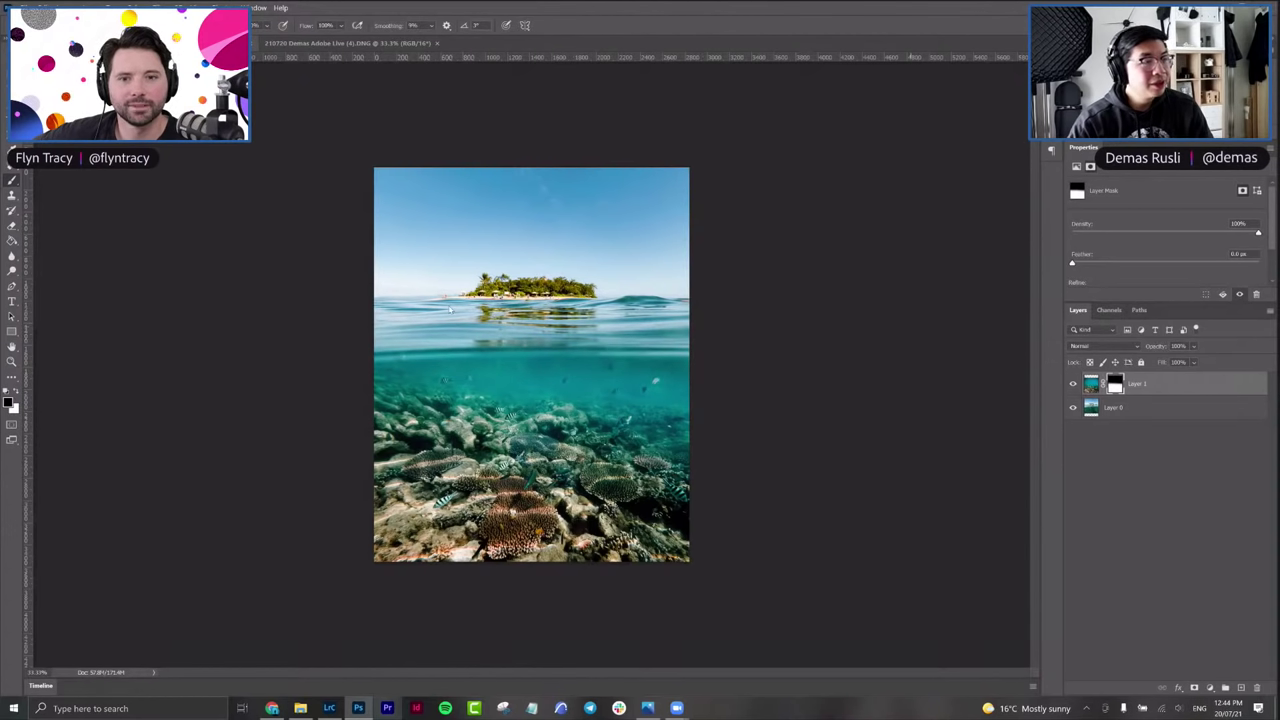
drag(461, 314, 165, 343)
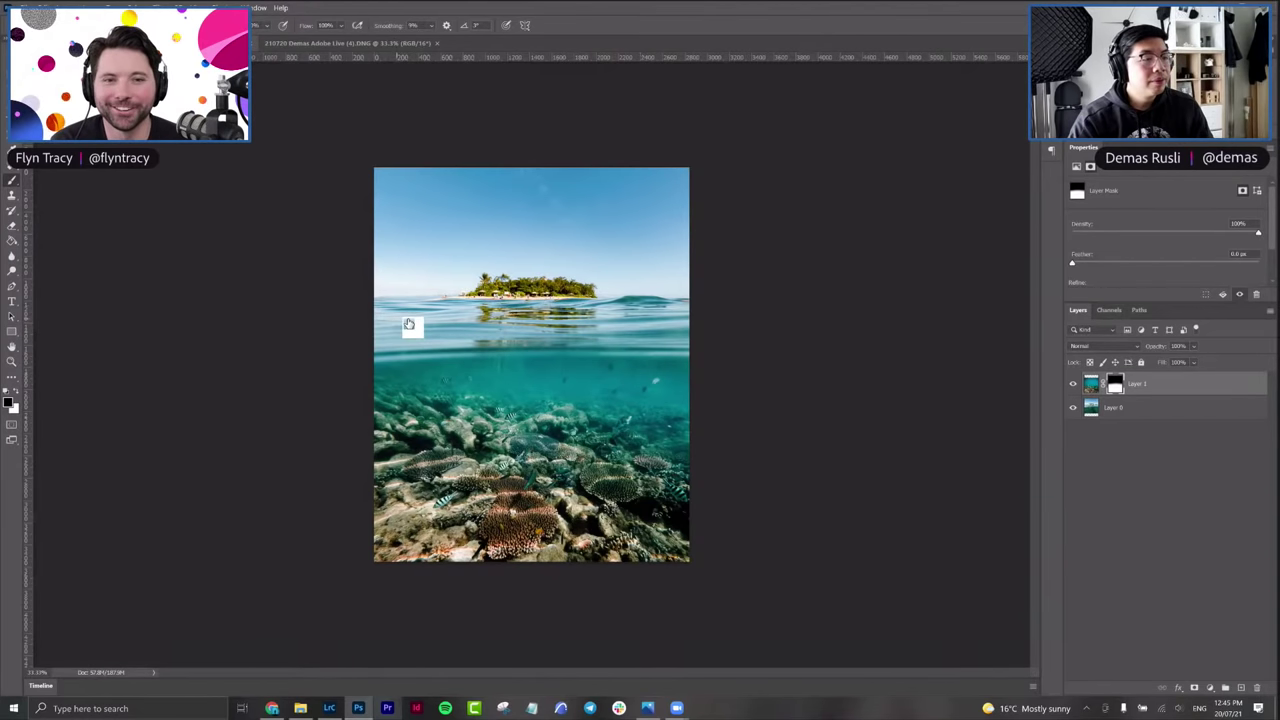
Step: Unlink the coral layer's mask from its image and make the image itself the active part of the layer
key(m)
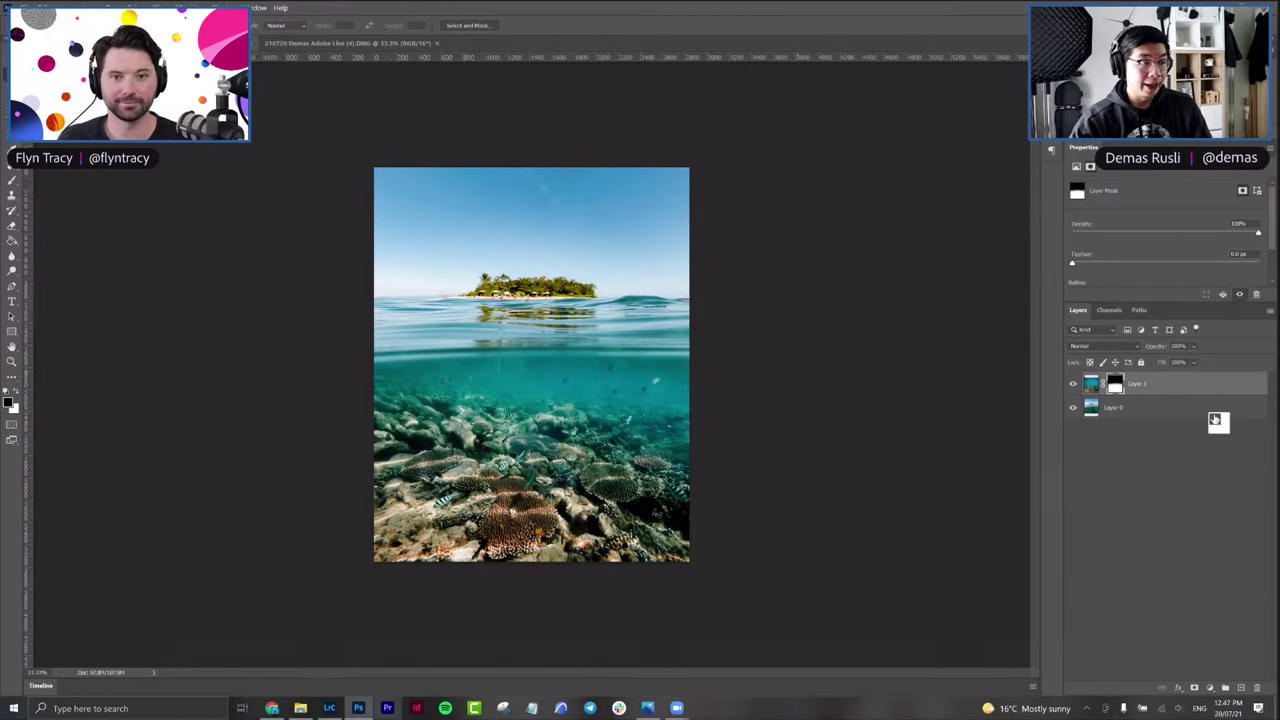
click(1092, 389)
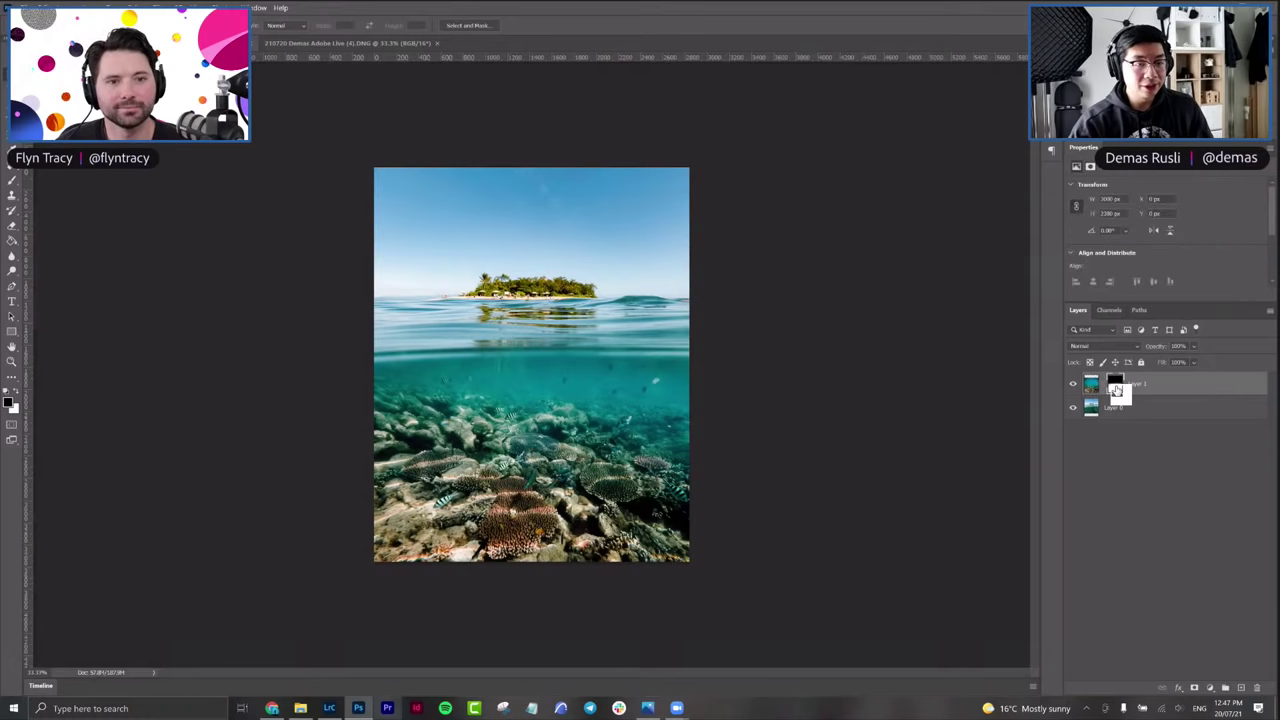
mouse_move(1115, 384)
mouse_down()
mouse_move(1126, 388)
mouse_move(1088, 405)
mouse_move(1135, 415)
mouse_move(1092, 396)
mouse_move(1114, 388)
mouse_up()
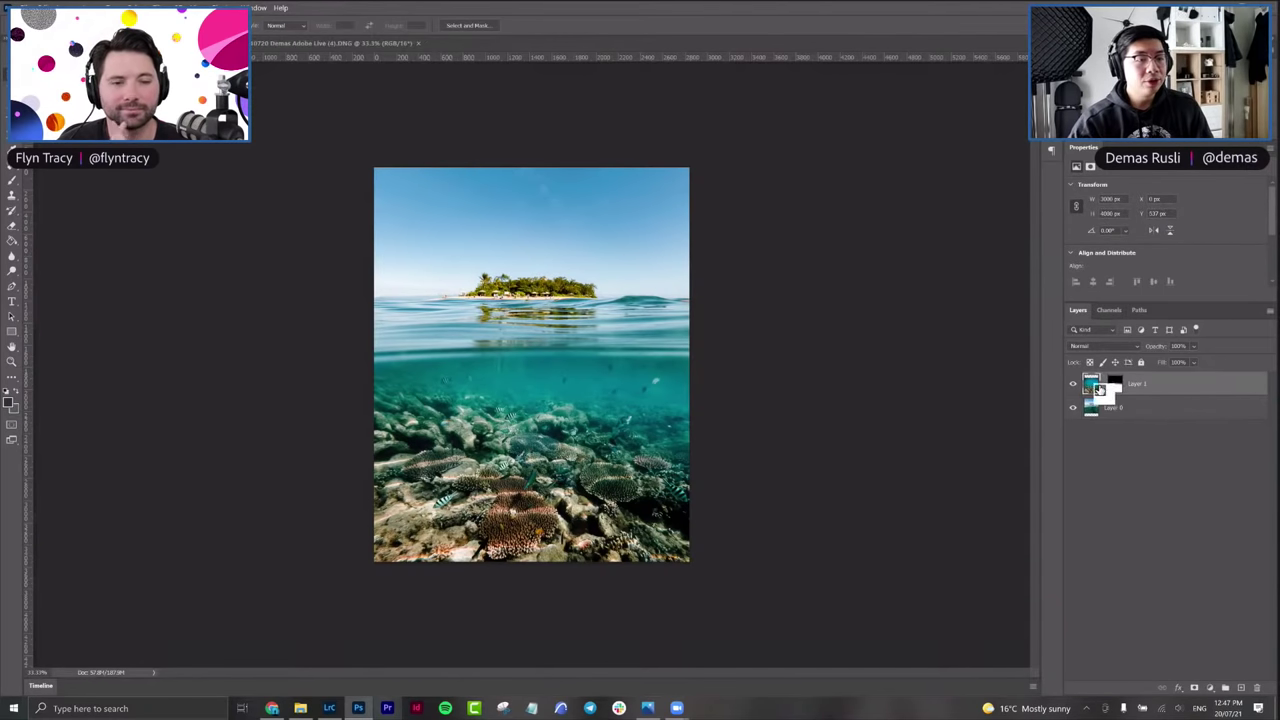
Step: Shift the coral image slightly lower behind its fixed mask with Free Transform, fine-tune its size and apply the transformation
right_click(527, 418)
click(576, 516)
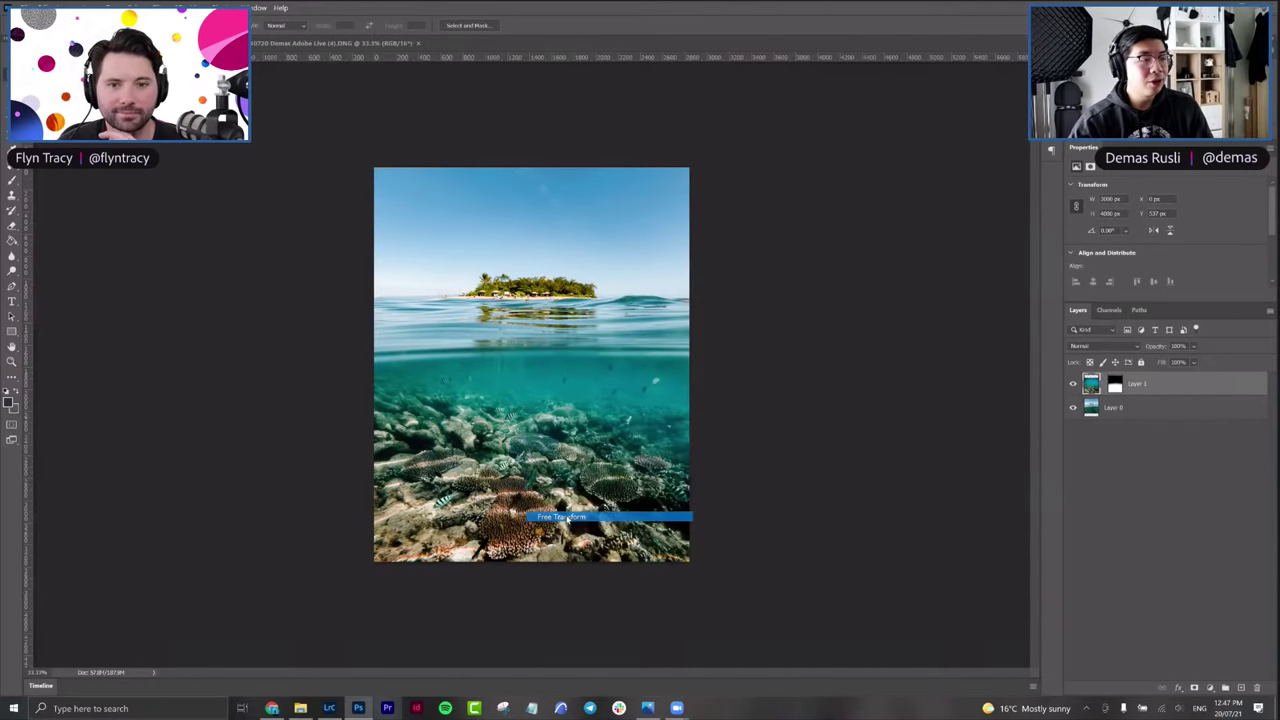
mouse_move(594, 528)
mouse_down()
mouse_move(581, 520)
mouse_move(597, 529)
mouse_up()
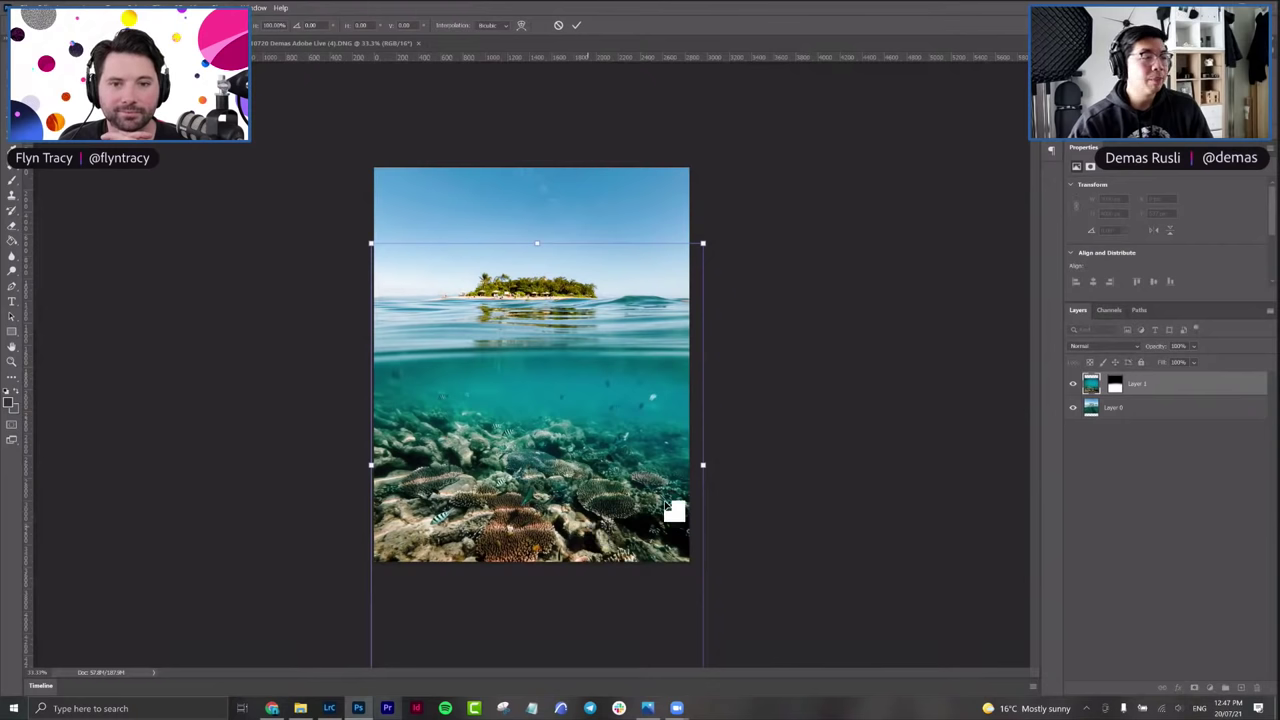
drag(403, 384, 406, 368)
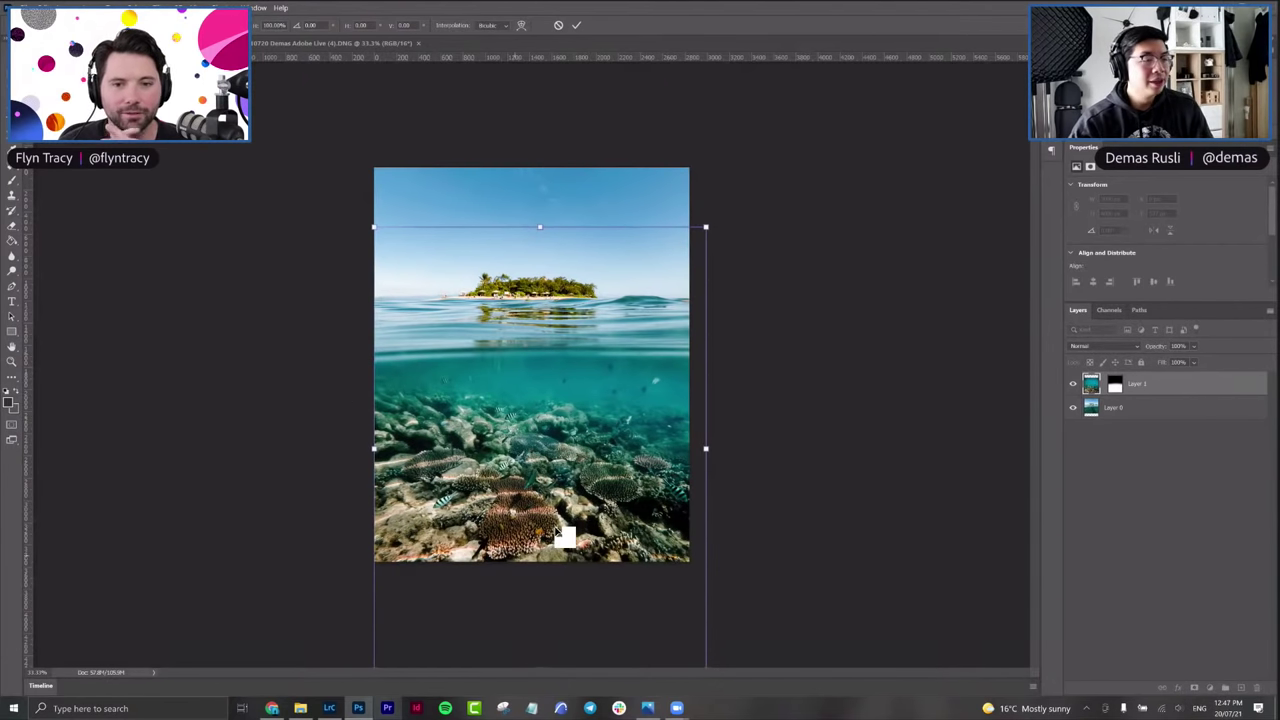
drag(560, 537, 562, 542)
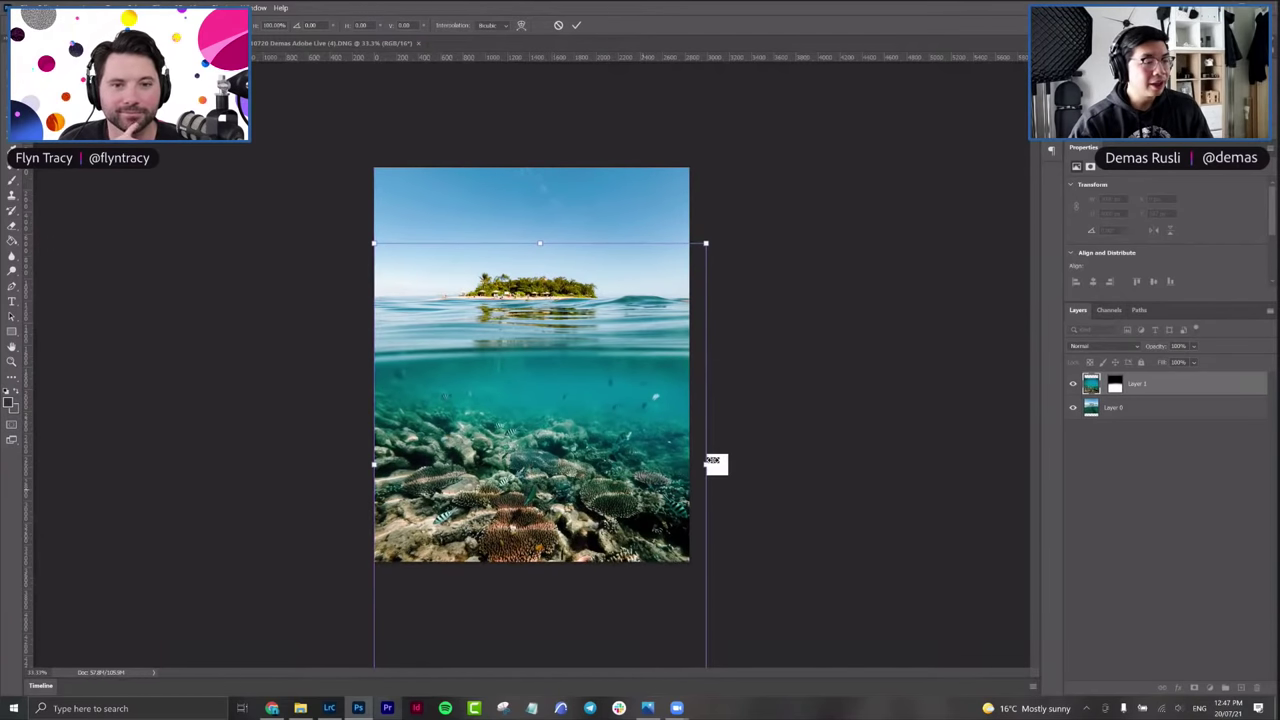
drag(706, 464, 705, 465)
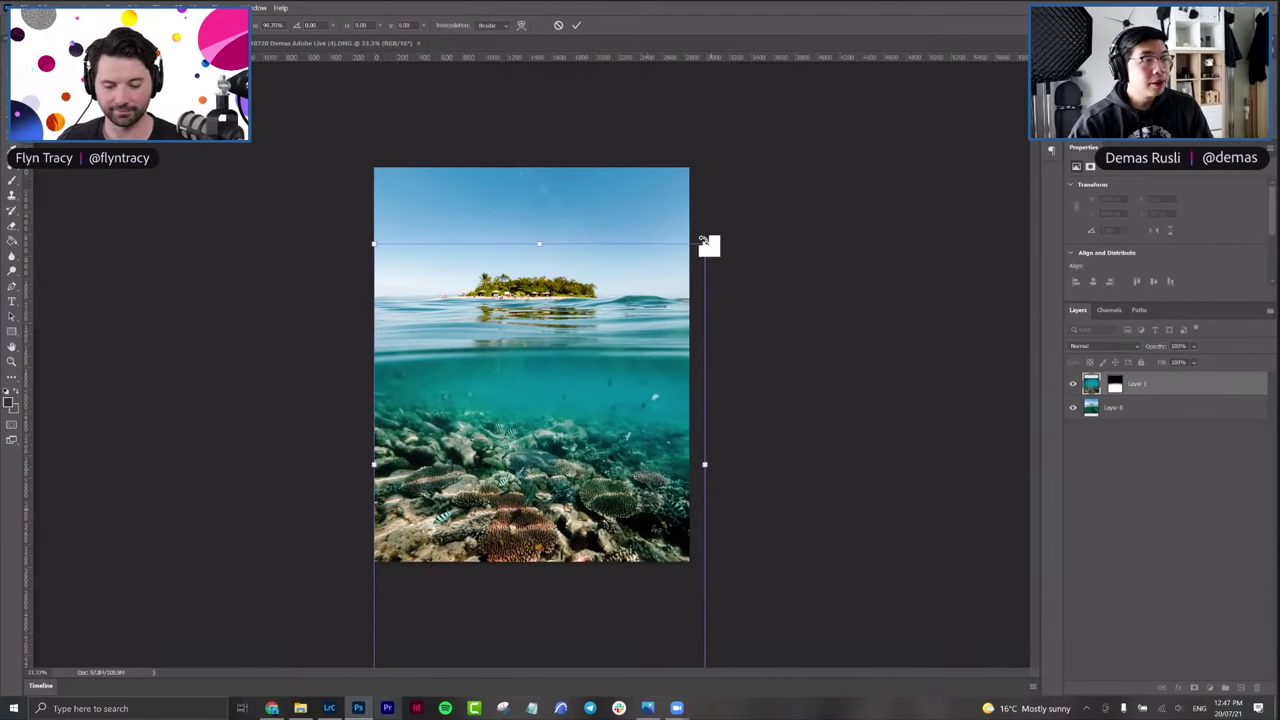
drag(708, 245, 711, 261)
key(Return)
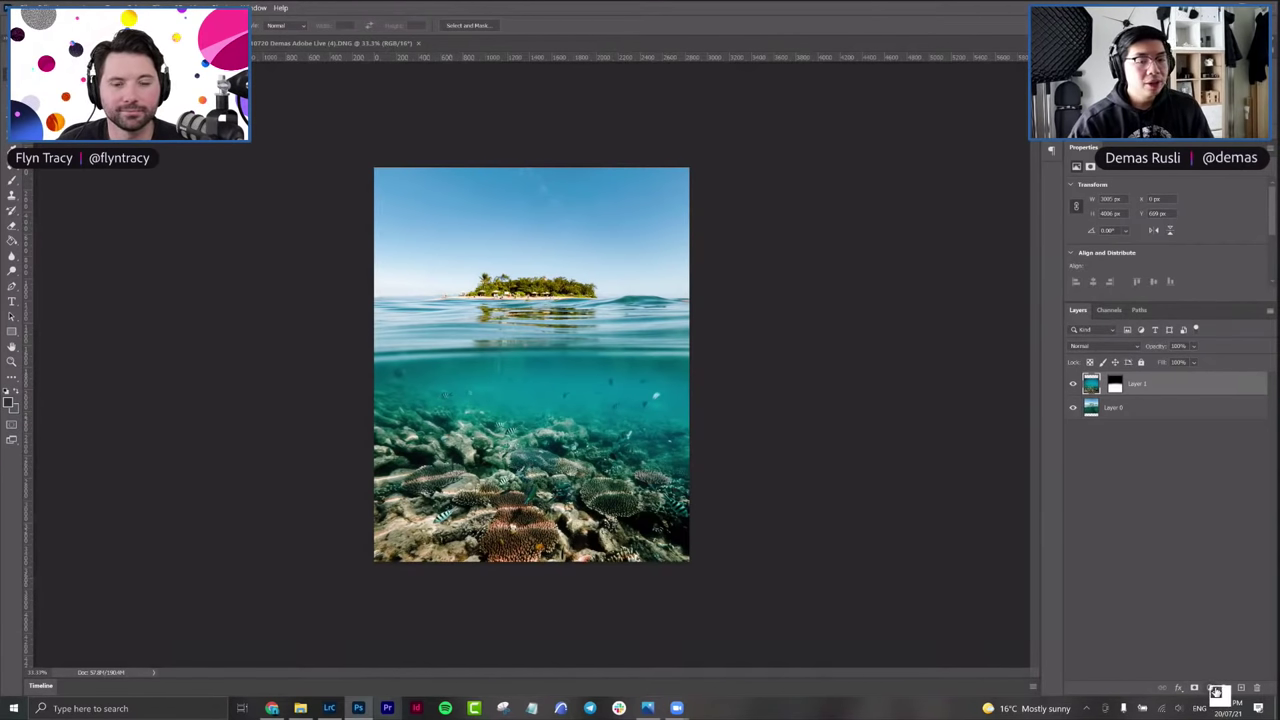
Step: Add a Hue/Saturation adjustment layer above the coral layer, then try a hue shift and undo it
click(1212, 690)
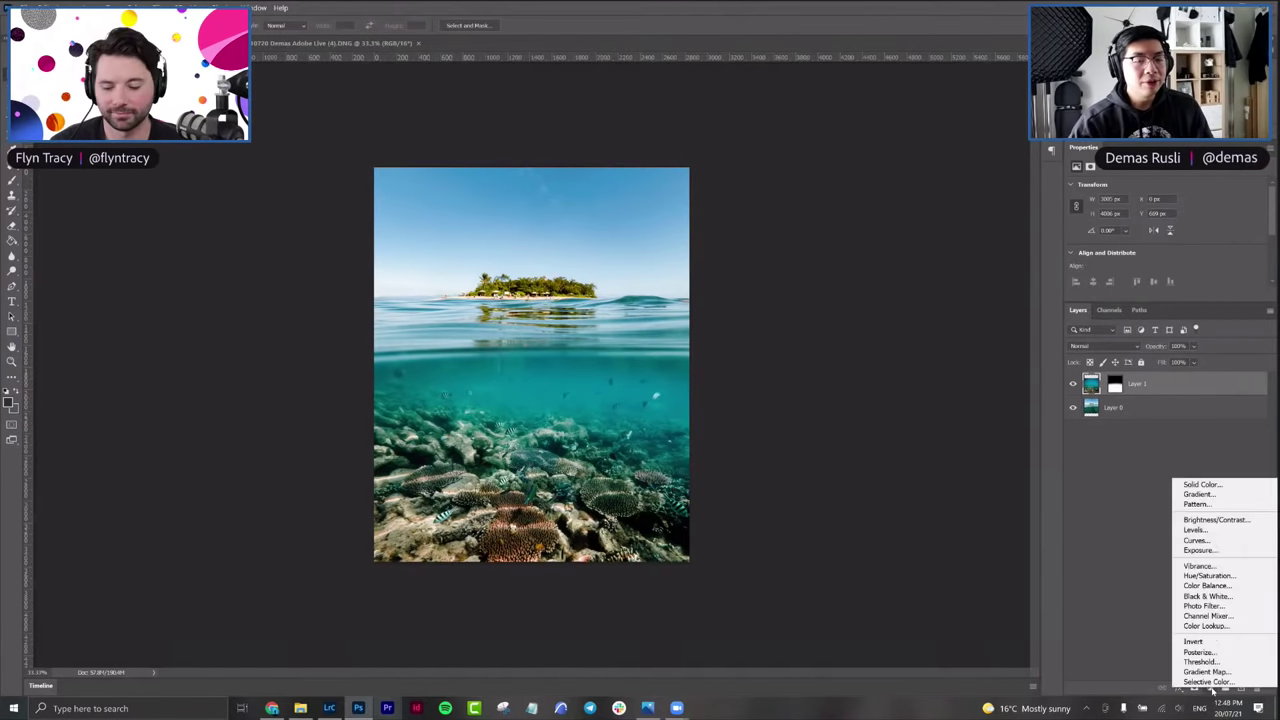
click(1226, 578)
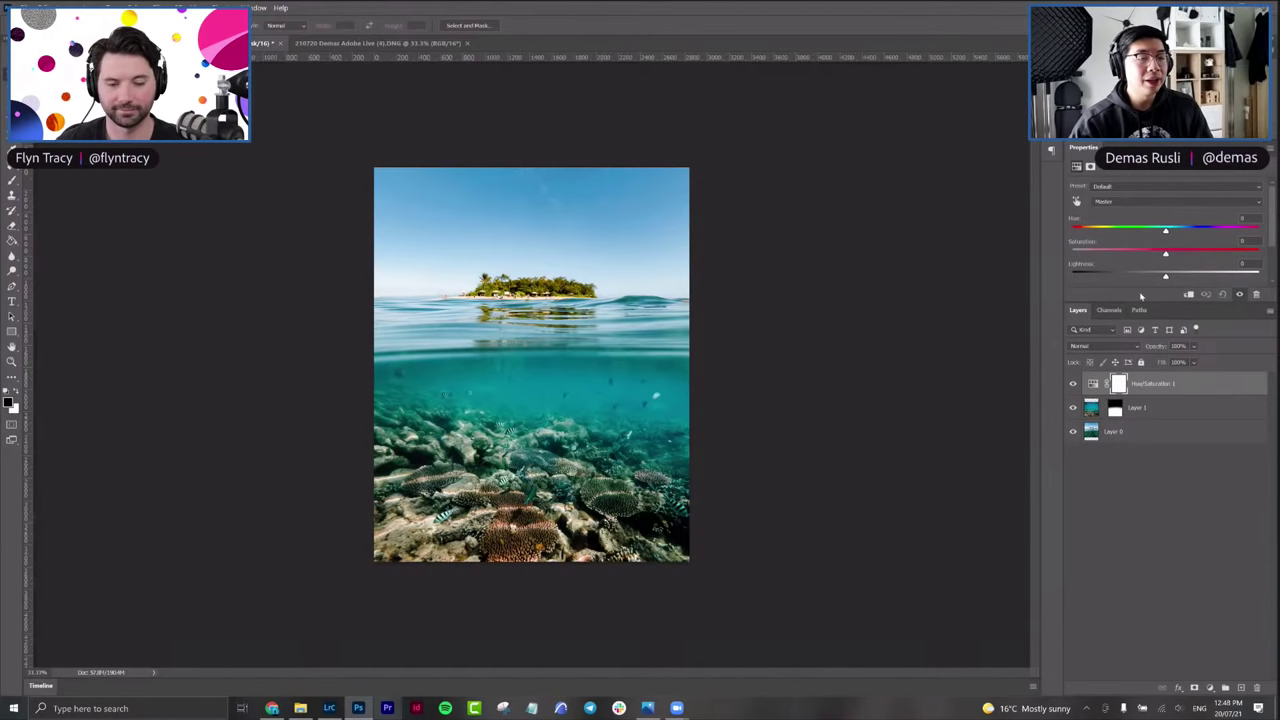
drag(1106, 390, 1110, 392)
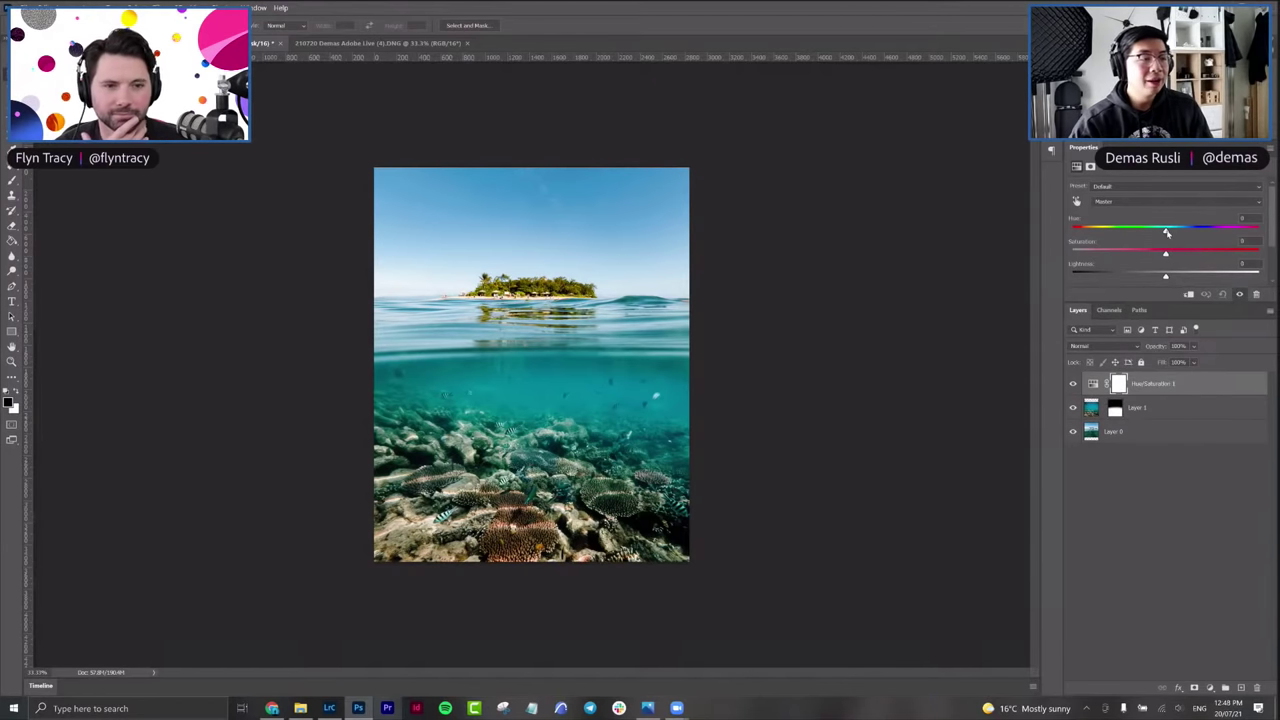
mouse_move(1118, 236)
mouse_down()
mouse_move(1205, 232)
mouse_move(1124, 232)
mouse_up()
key(ctrl+z)
Step: Clip the Hue/Saturation adjustment to the coral layer, shift its hue slightly toward green and raise the saturation a little
drag(1118, 383, 1158, 386)
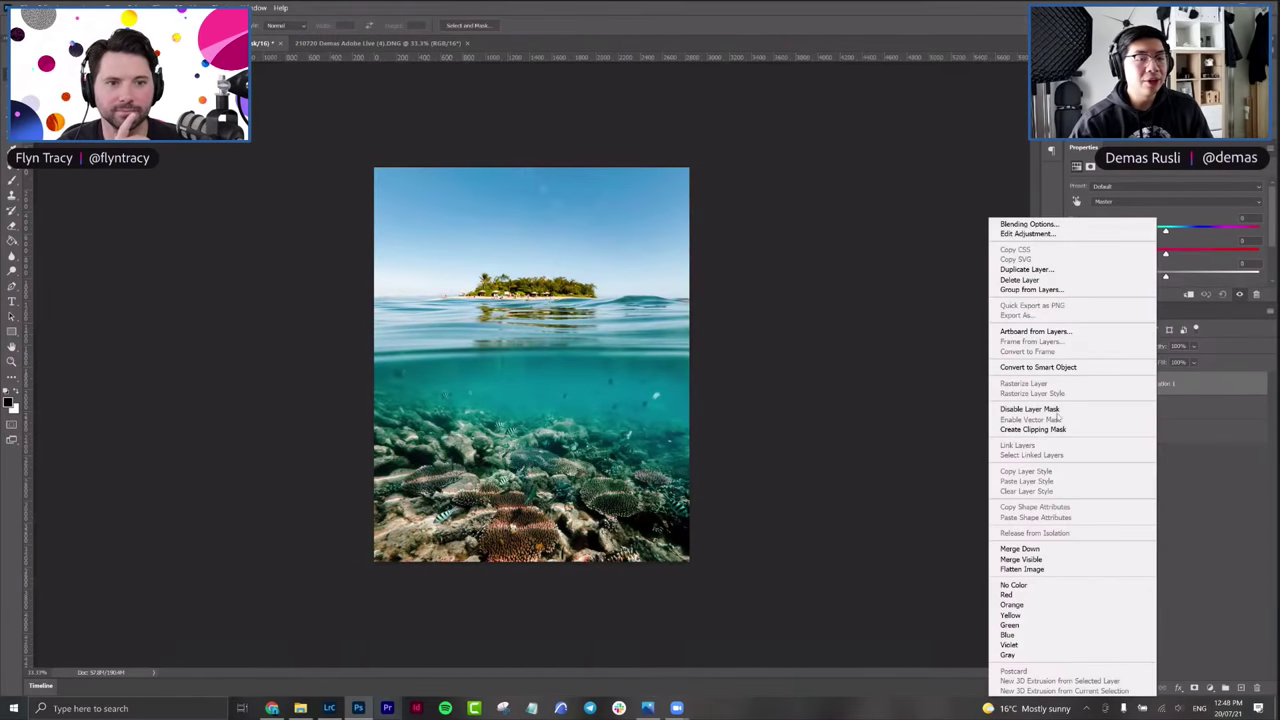
click(1060, 430)
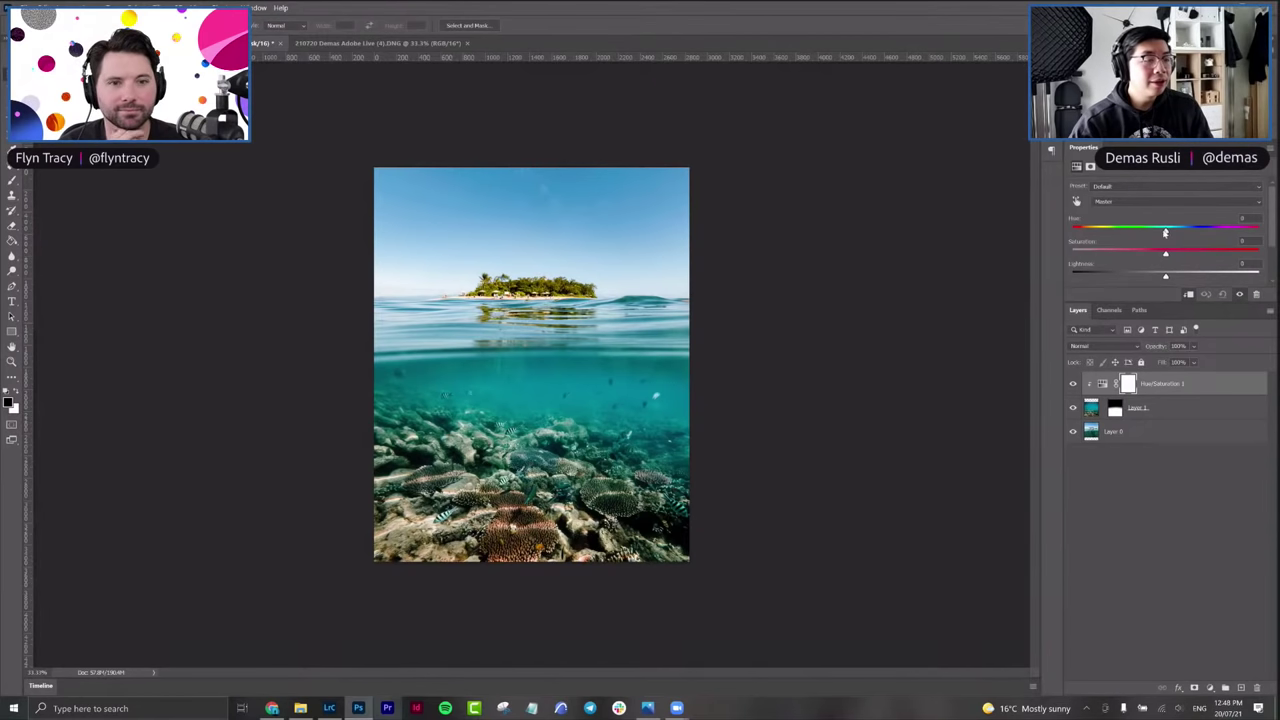
drag(1174, 232, 1072, 232)
drag(1226, 251, 1159, 248)
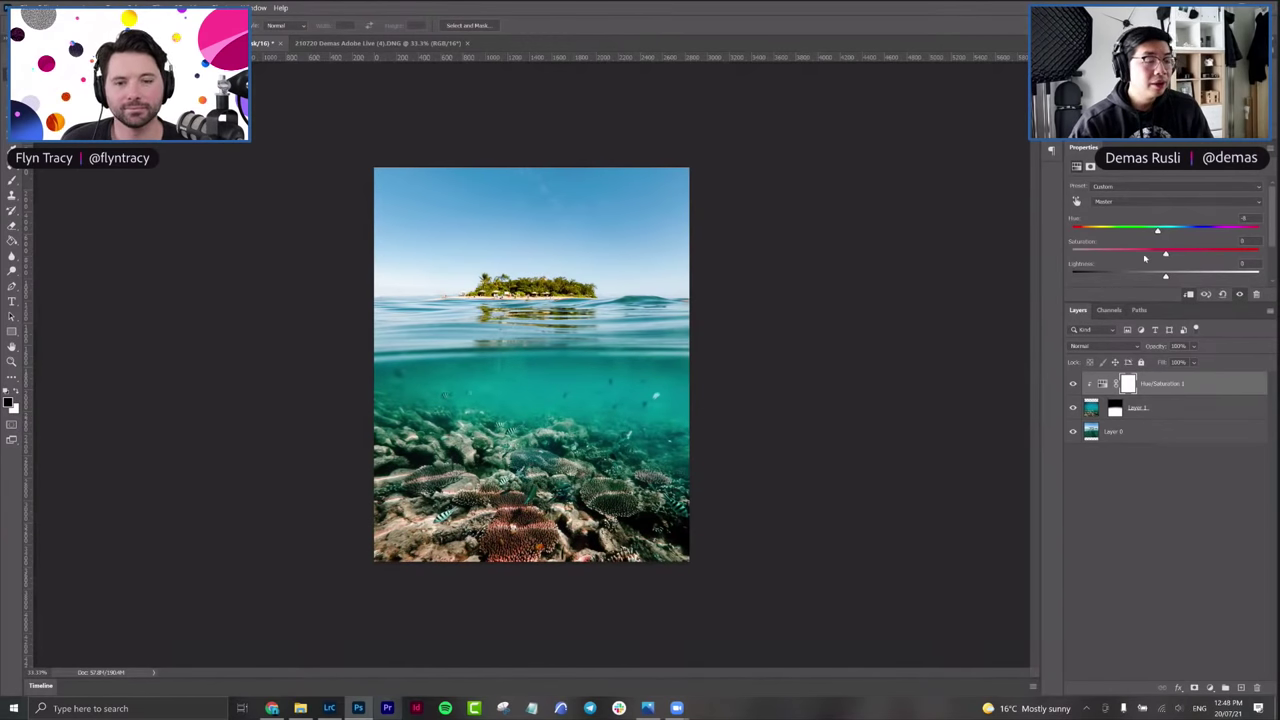
mouse_move(1165, 254)
mouse_down()
mouse_move(1202, 254)
mouse_move(1174, 253)
mouse_up()
Step: Add a Color Balance adjustment clipped to the coral layer and move its midtones slightly toward cyan and green
drag(1128, 383, 1170, 410)
click(1210, 688)
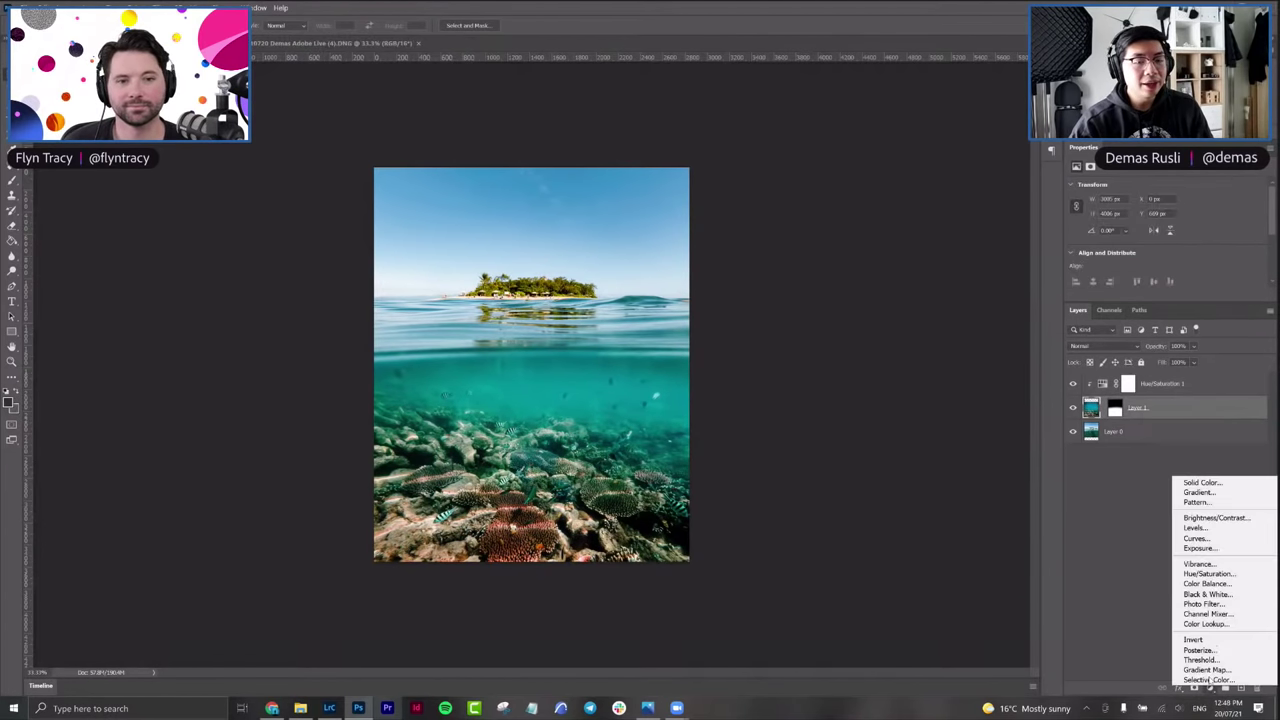
click(1210, 584)
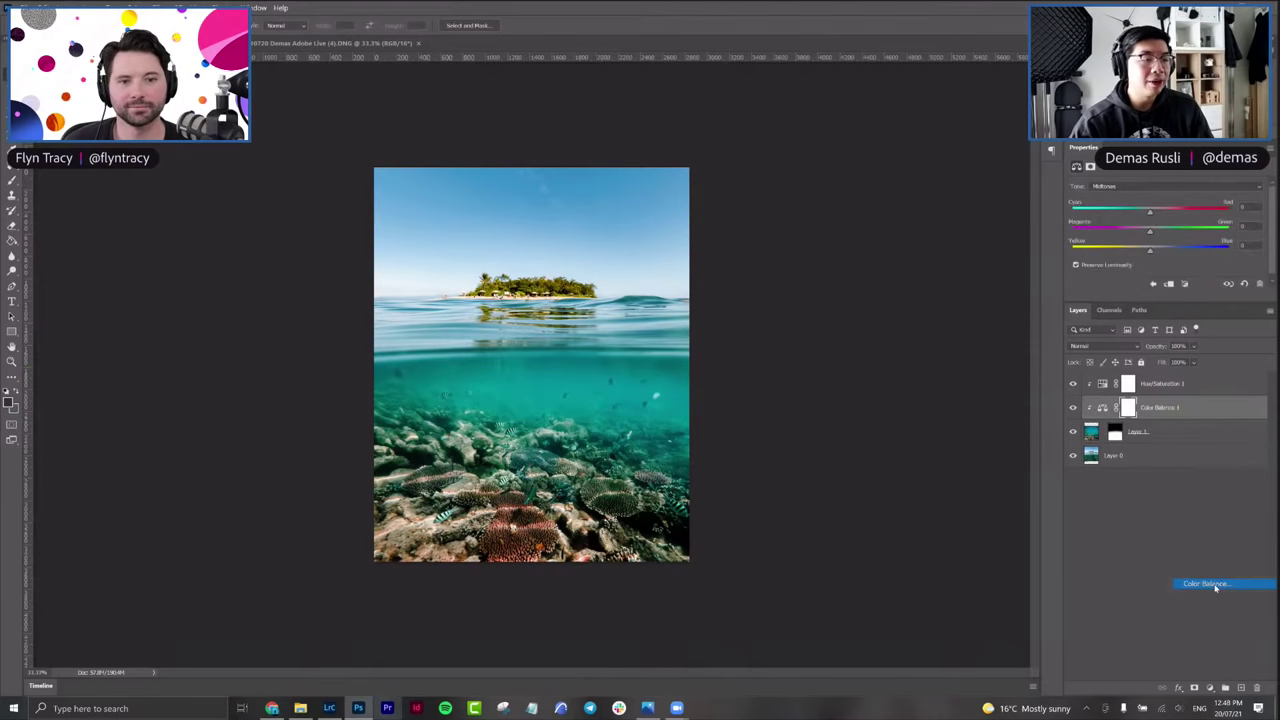
drag(1128, 407, 1090, 412)
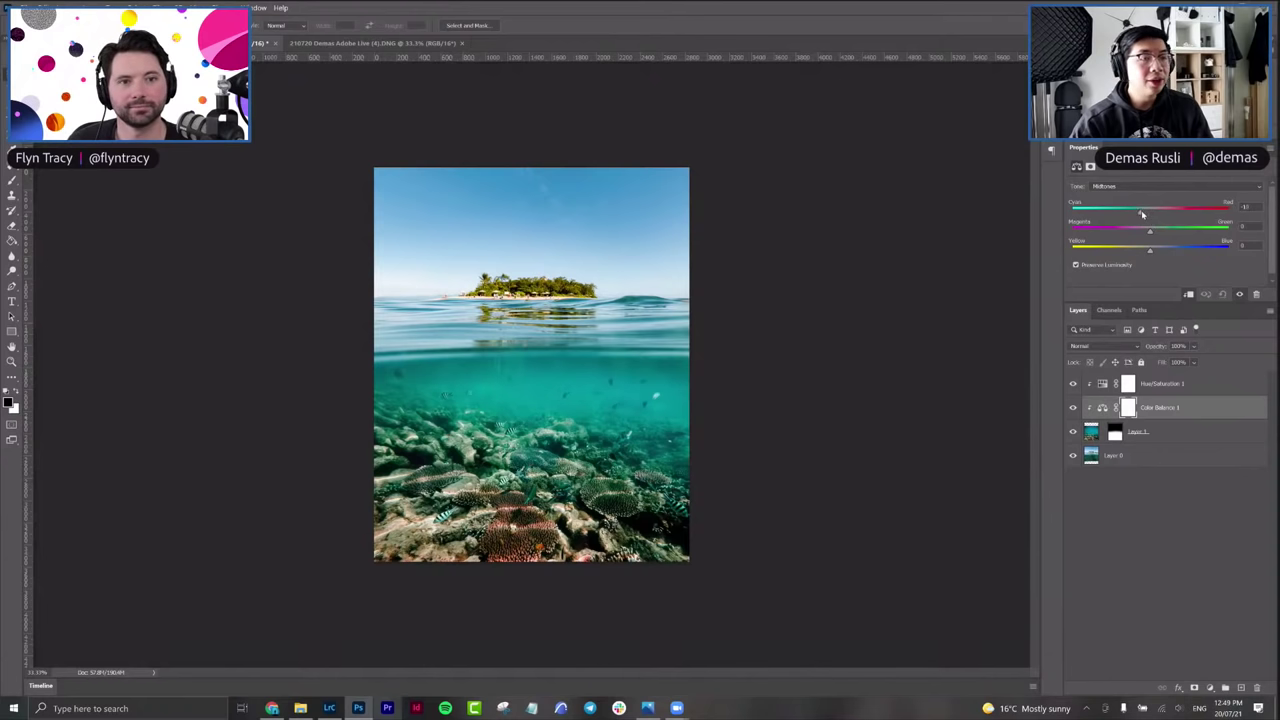
drag(1172, 213, 1147, 213)
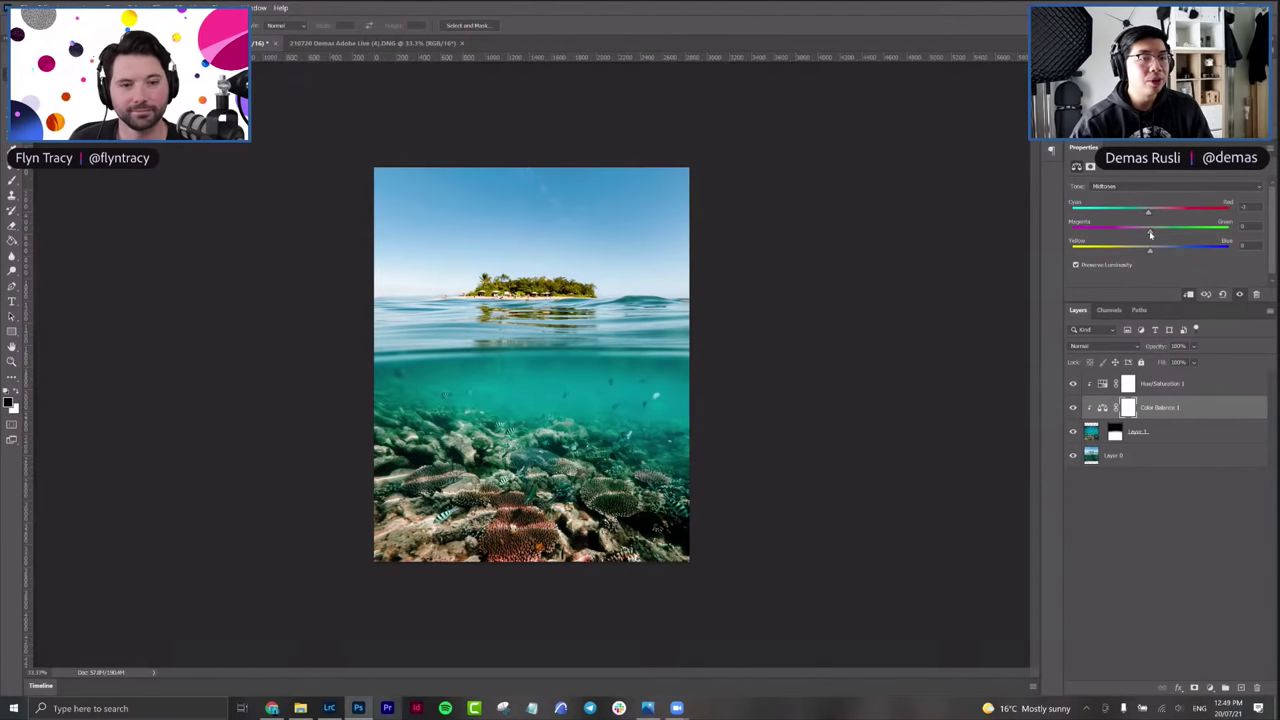
drag(1163, 234, 1147, 236)
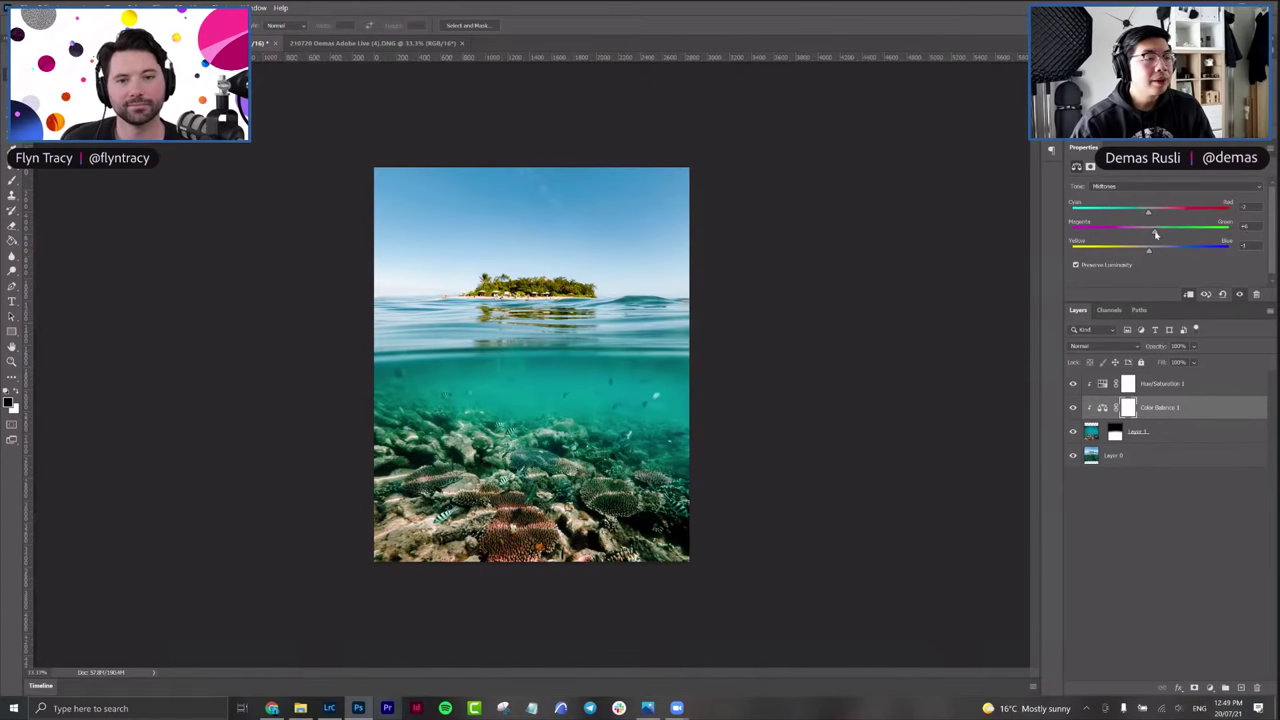
Step: Add a Color Balance adjustment clipped to the island layer and fine-tune its midtones to match the coral water
drag(1129, 407, 1134, 462)
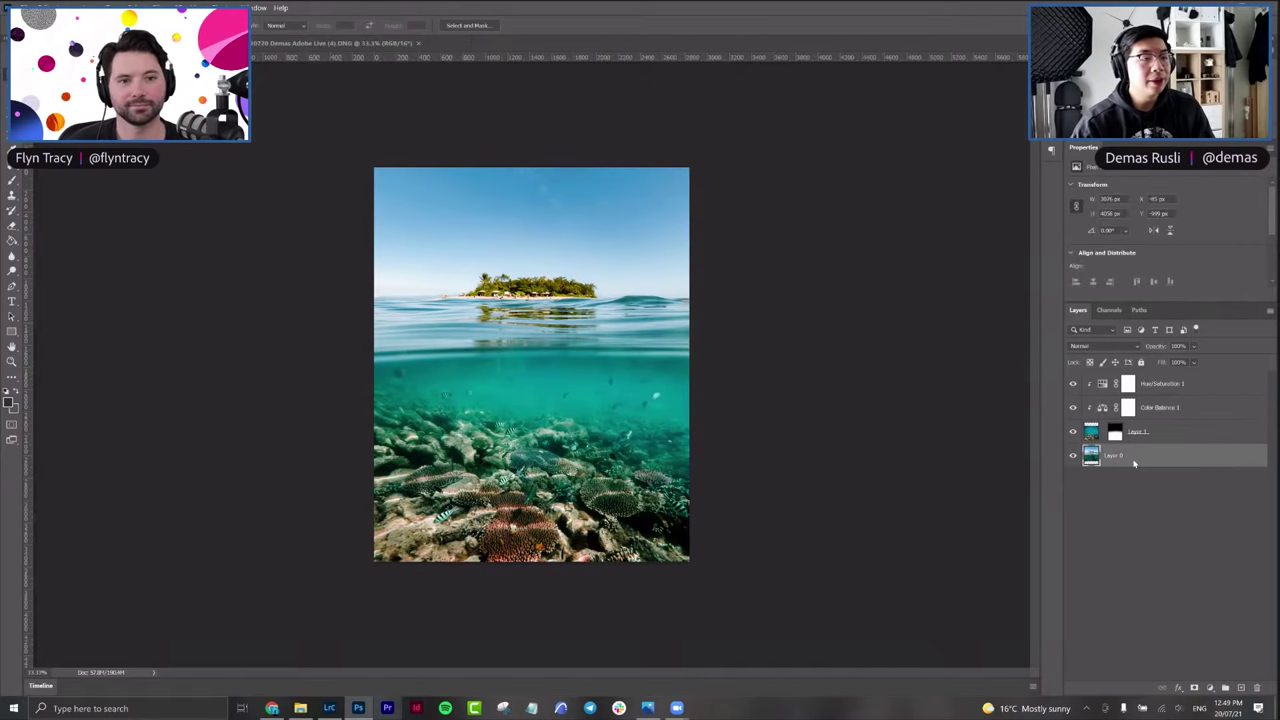
click(1196, 689)
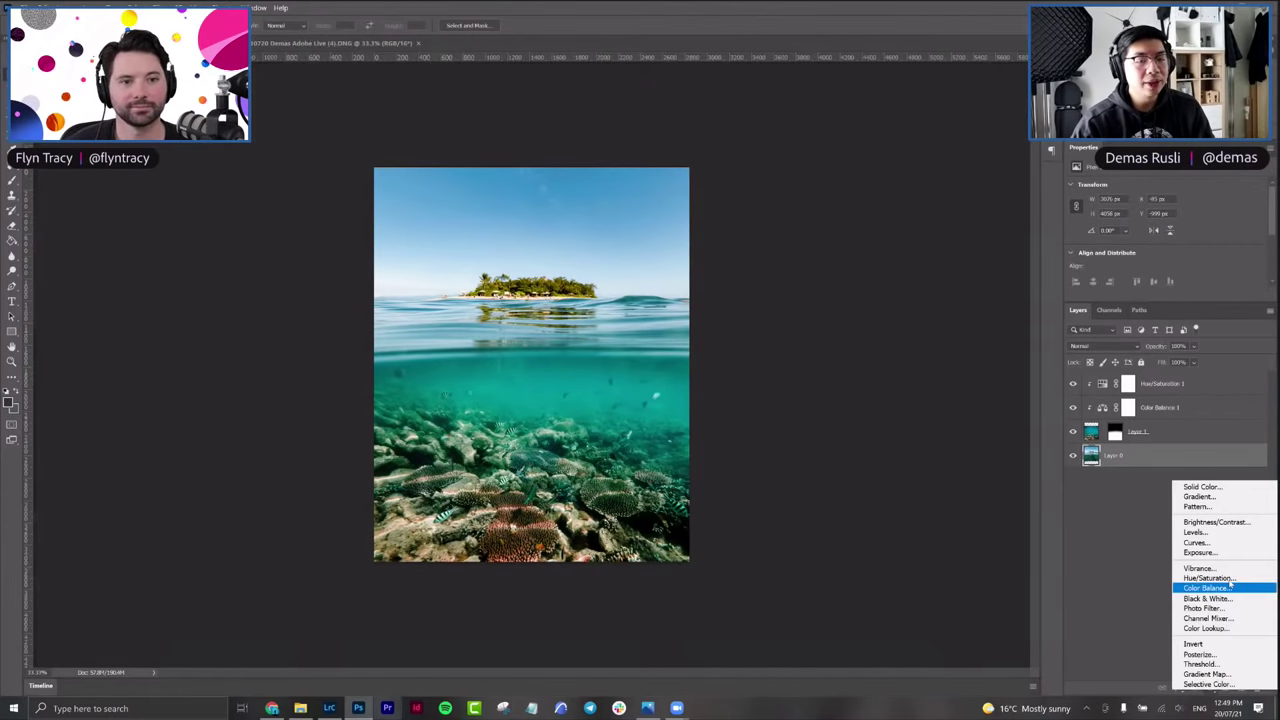
click(1210, 588)
right_click(1138, 431)
click(1138, 431)
drag(1128, 456, 1116, 420)
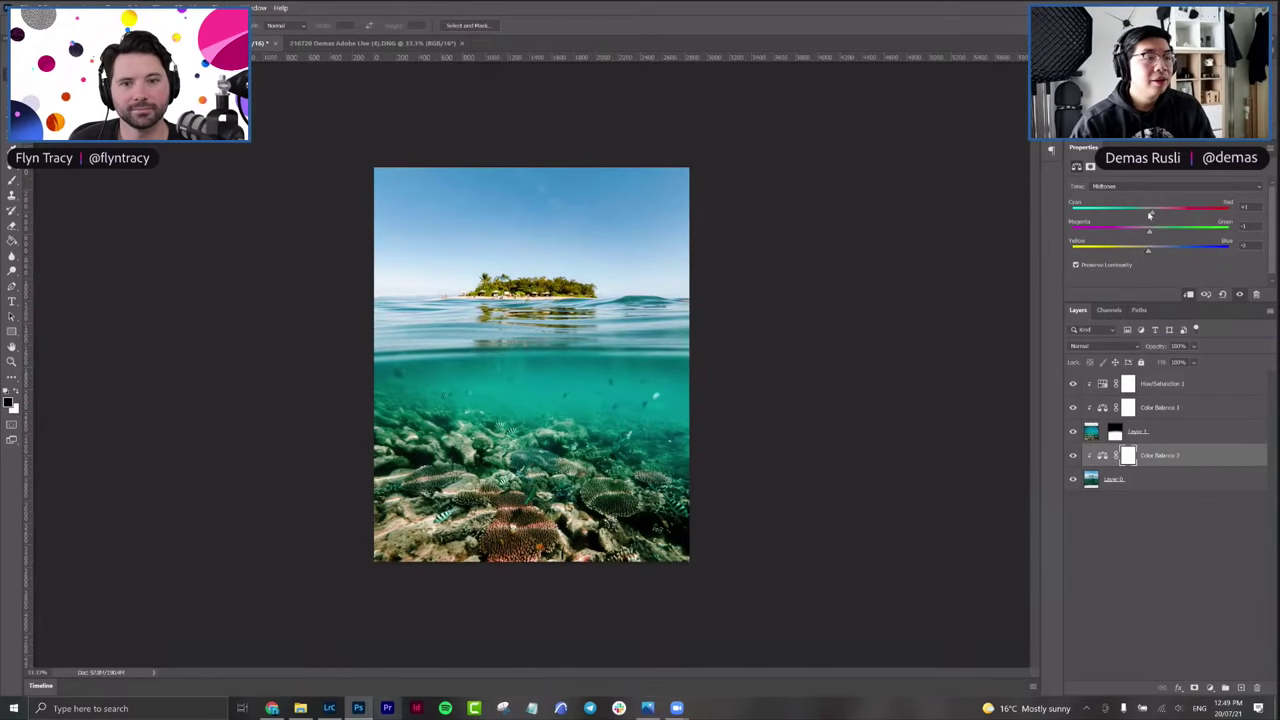
Step: Stamp all visible layers into a new merged layer above the coral's Hue/Saturation adjustment
drag(1195, 388, 1191, 386)
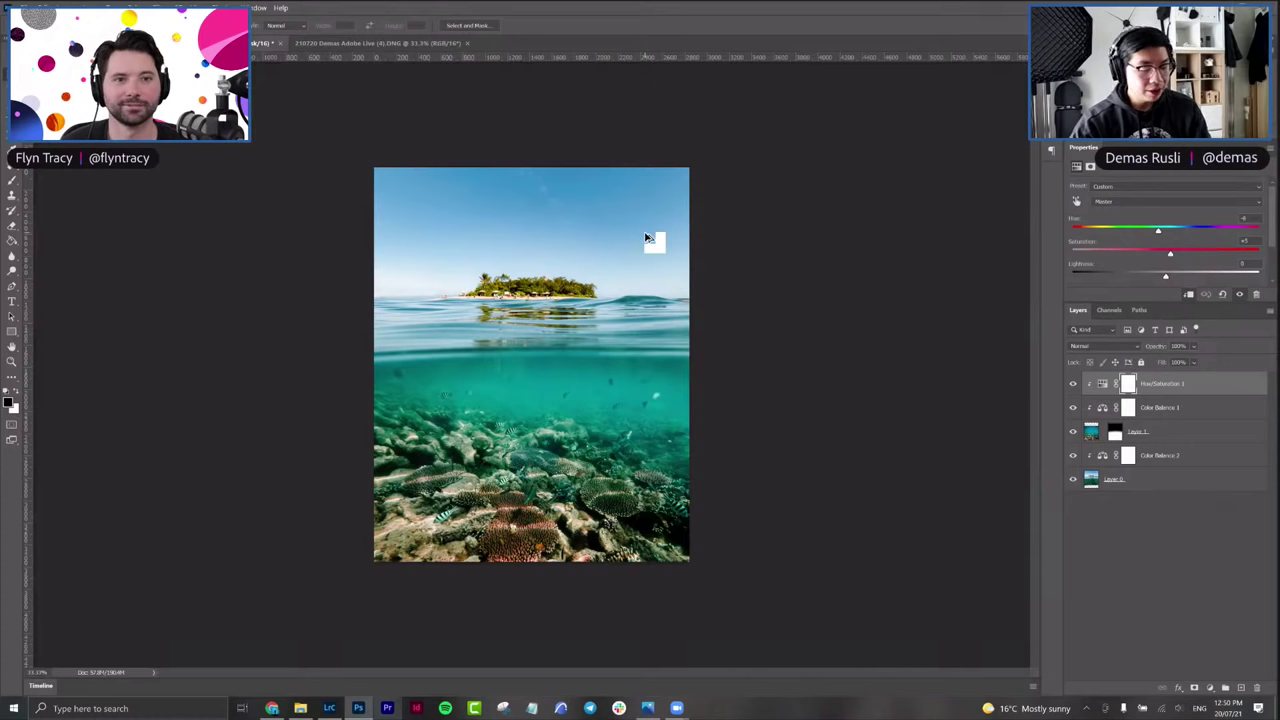
key(ctrl+shift+alt+e)
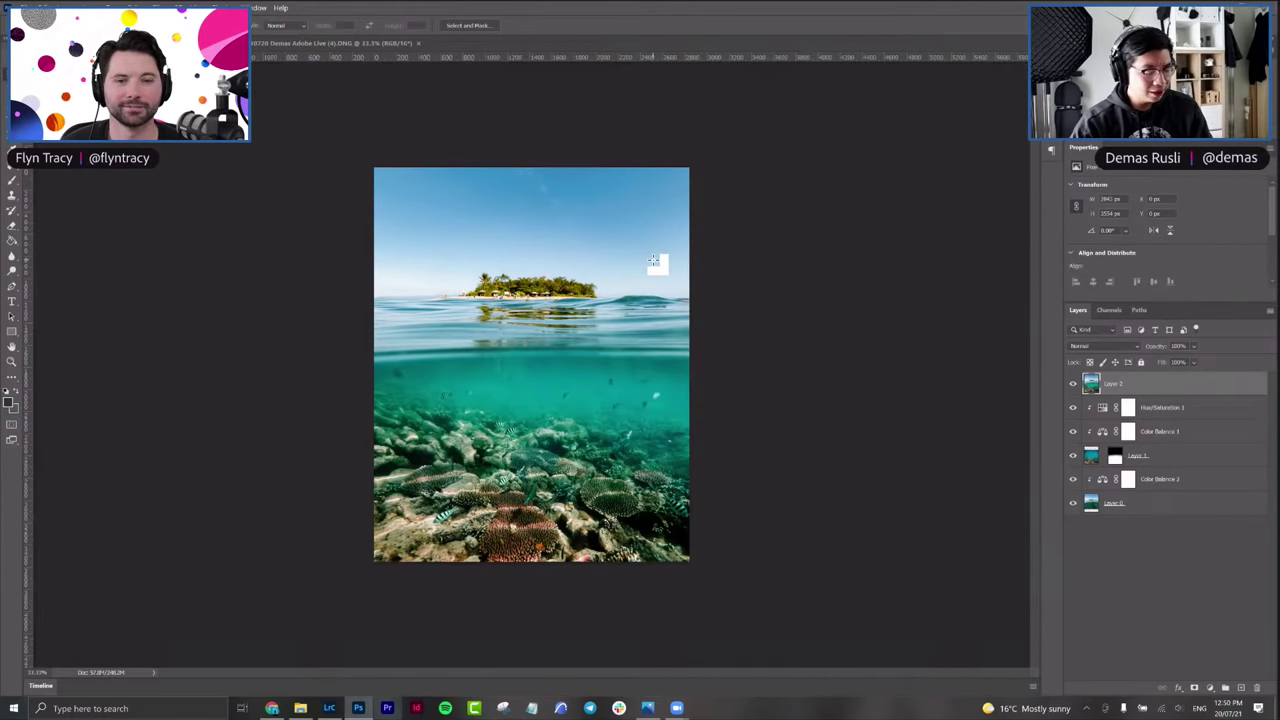
mouse_move(1092, 386)
mouse_down()
mouse_move(1075, 389)
mouse_move(1096, 386)
mouse_up()
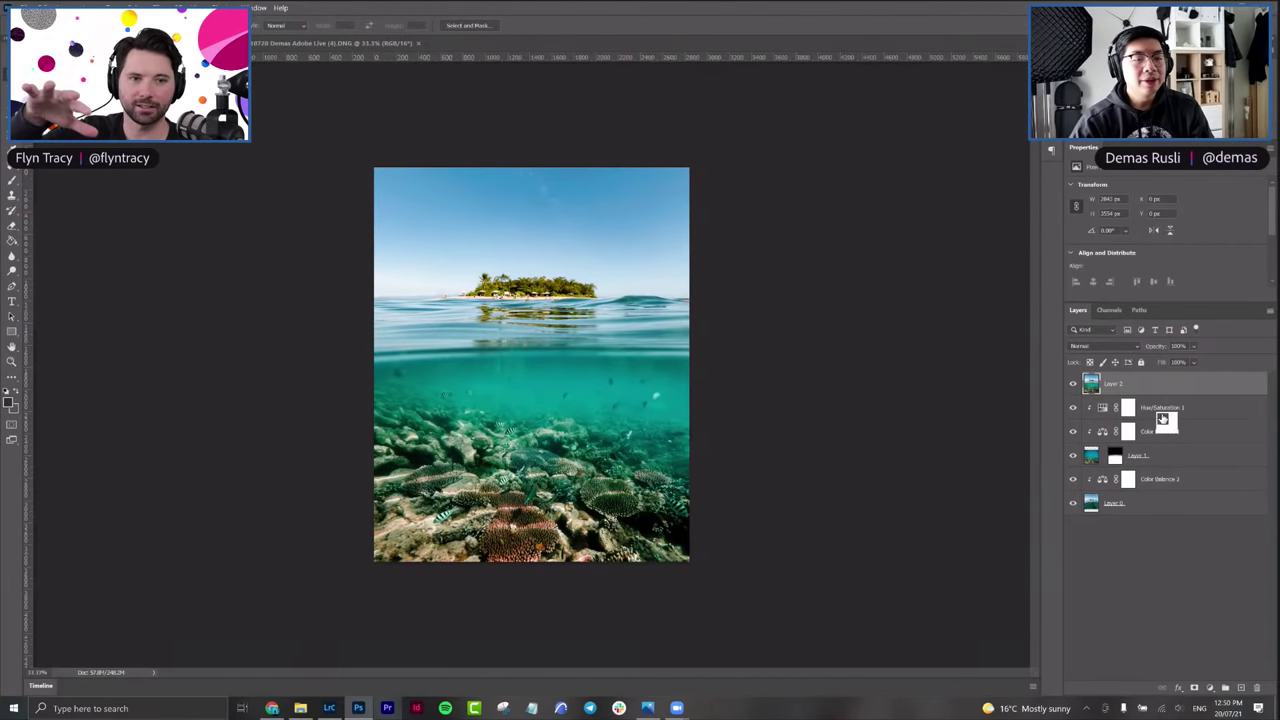
drag(1153, 427, 146, 172)
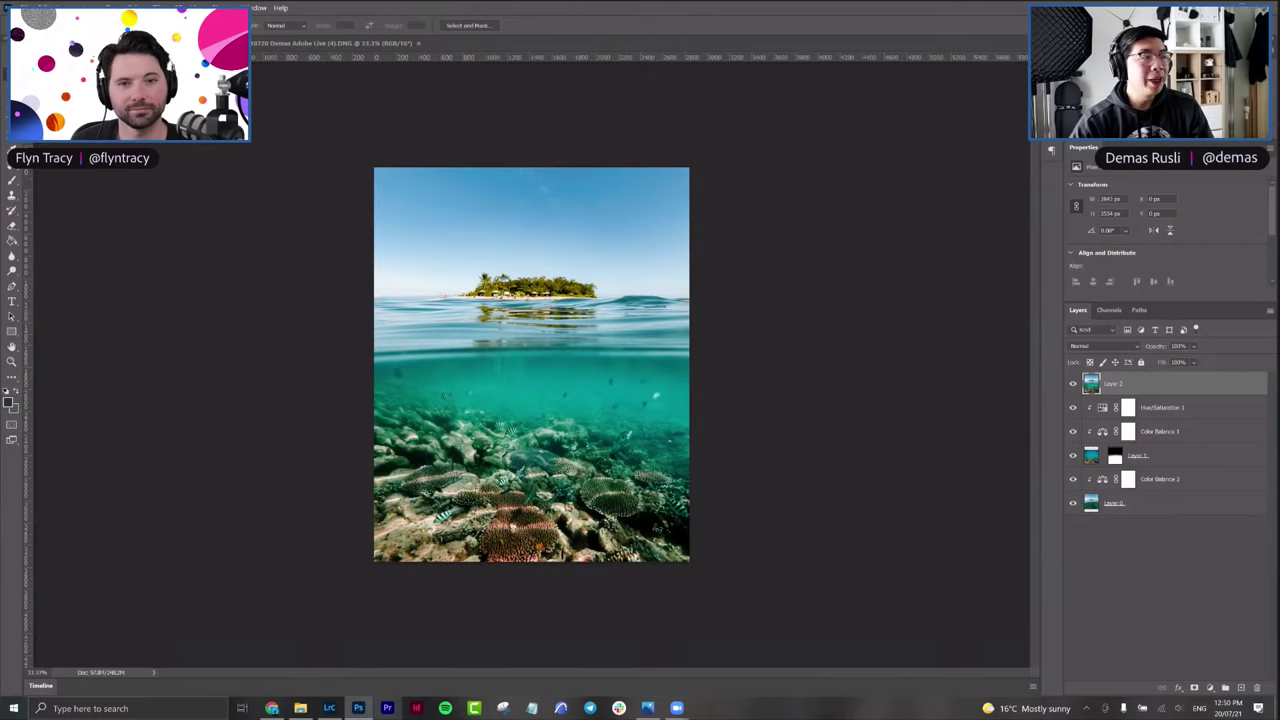
Step: Start Sky Replacement on the merged layer and compare the image with and without the wispy blue sky
key(alt+e)
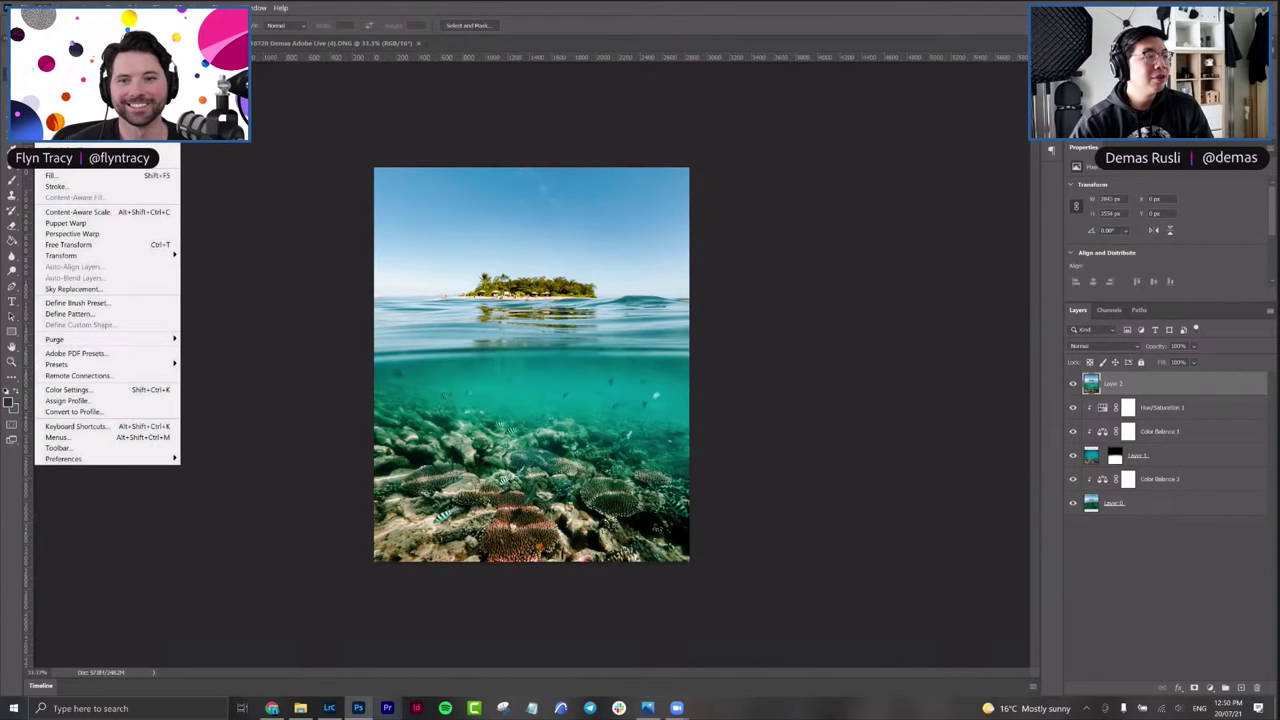
click(90, 289)
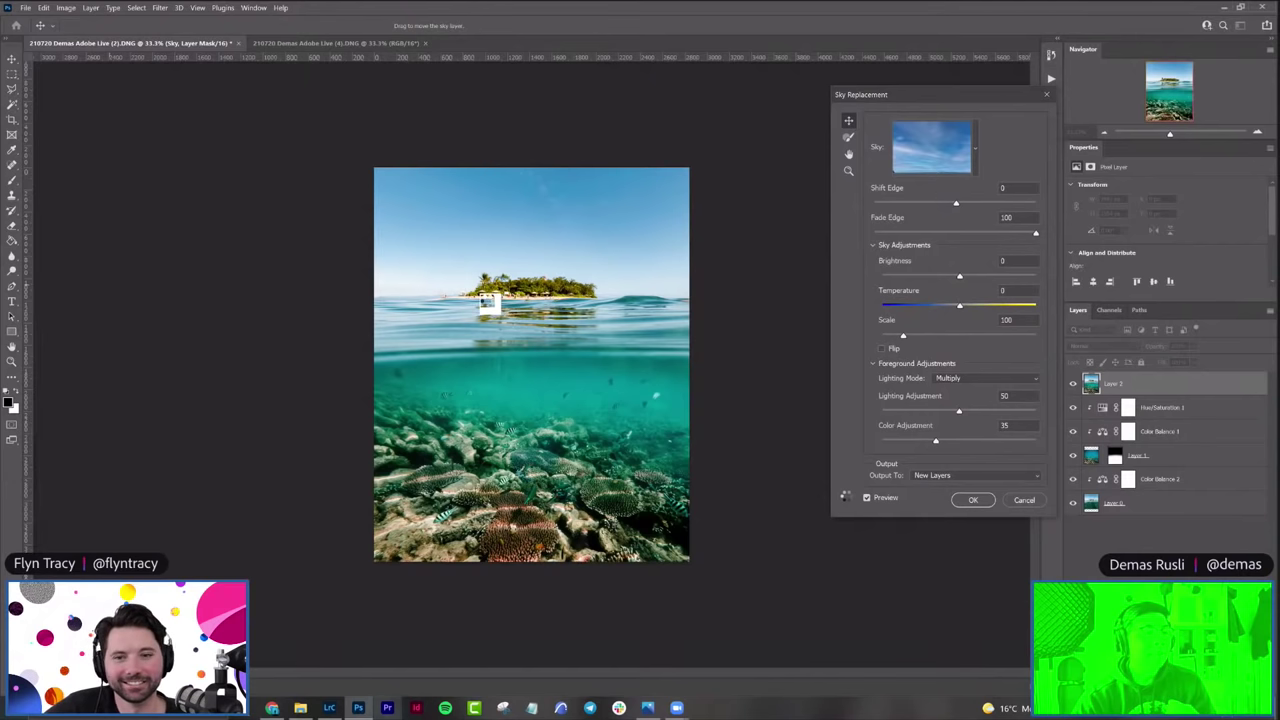
drag(622, 275, 628, 280)
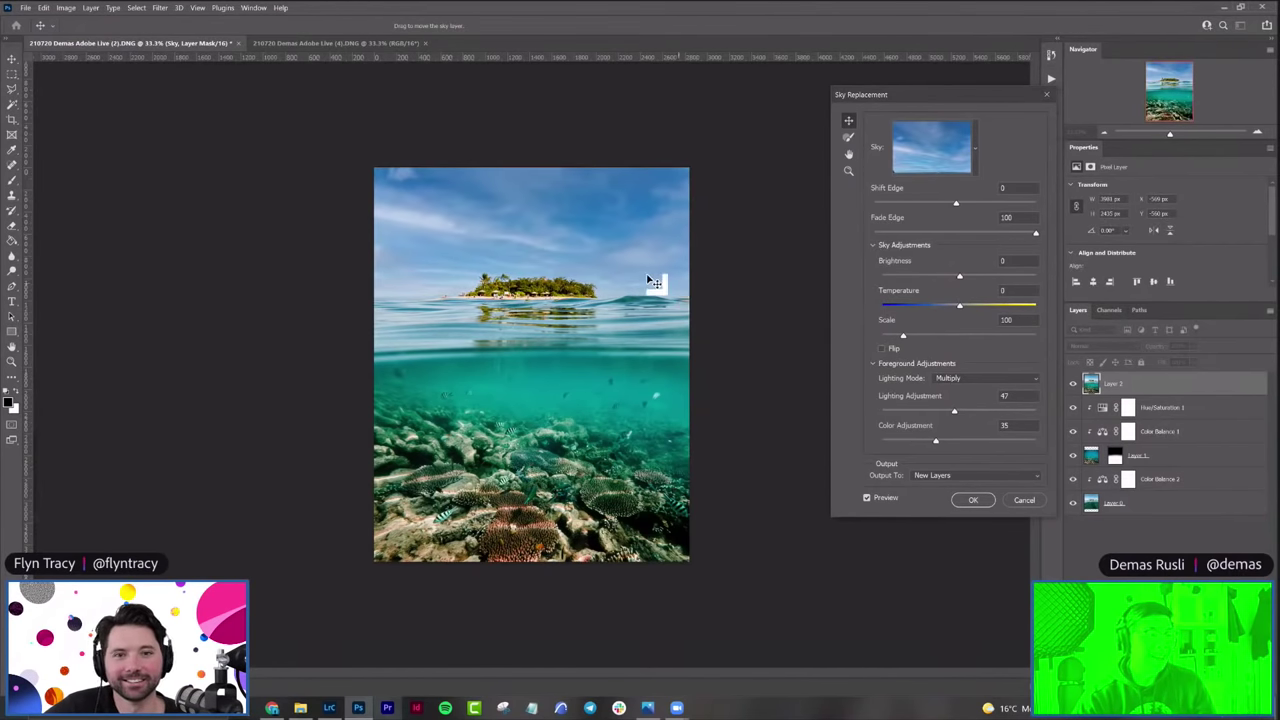
drag(642, 270, 557, 229)
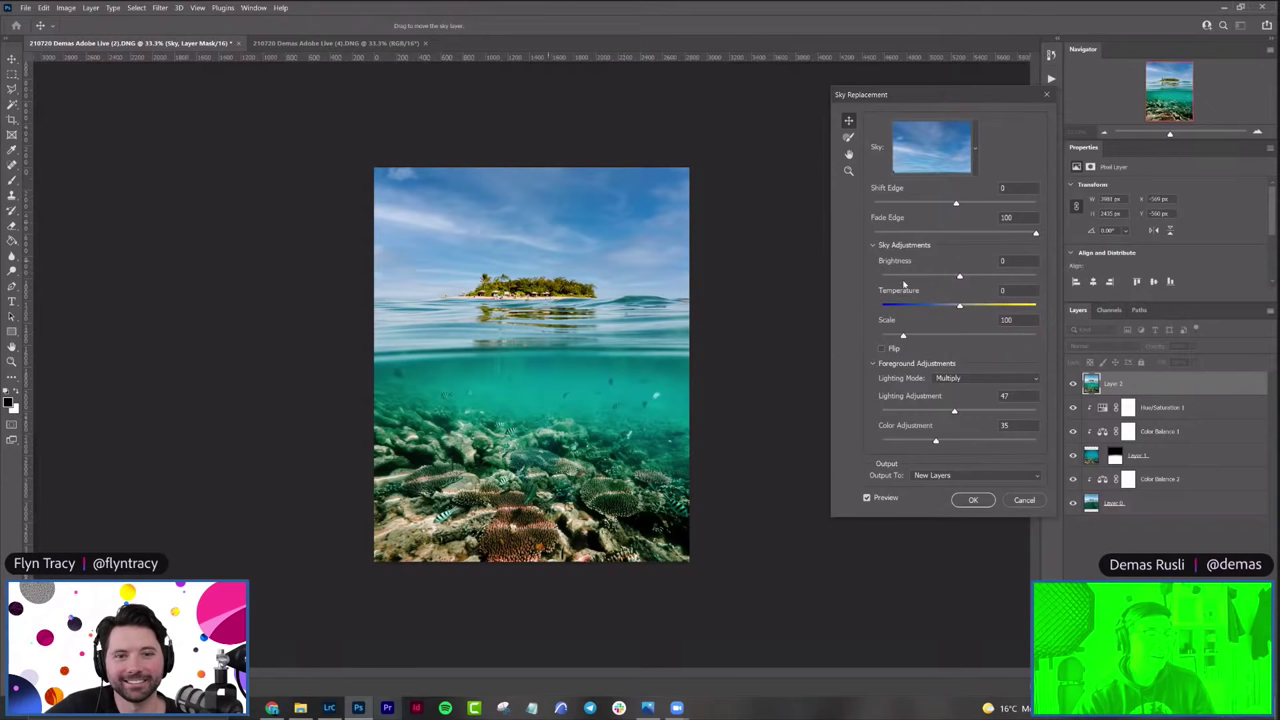
click(866, 499)
click(866, 499)
click(866, 499)
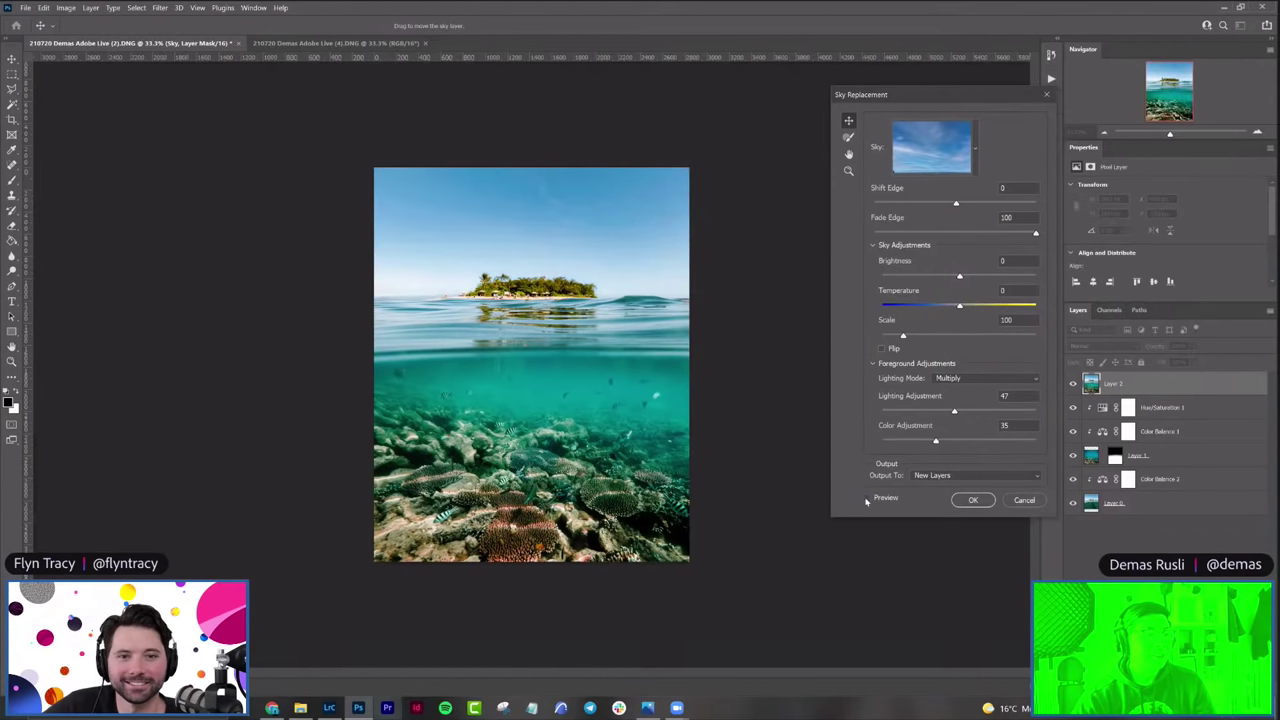
click(866, 499)
click(866, 499)
click(866, 499)
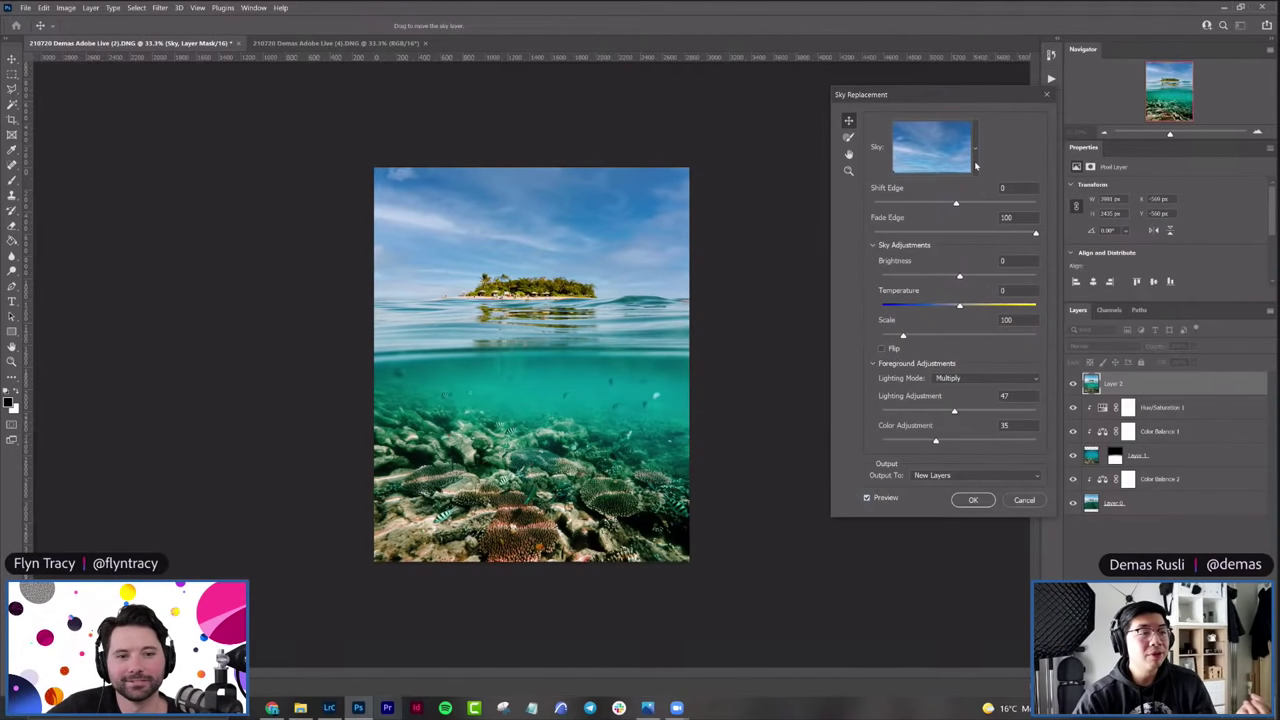
Step: Try two pink sunset skies from the Sky Replacement presets, then choose the wispy blue sky from Blue Skies again
click(976, 166)
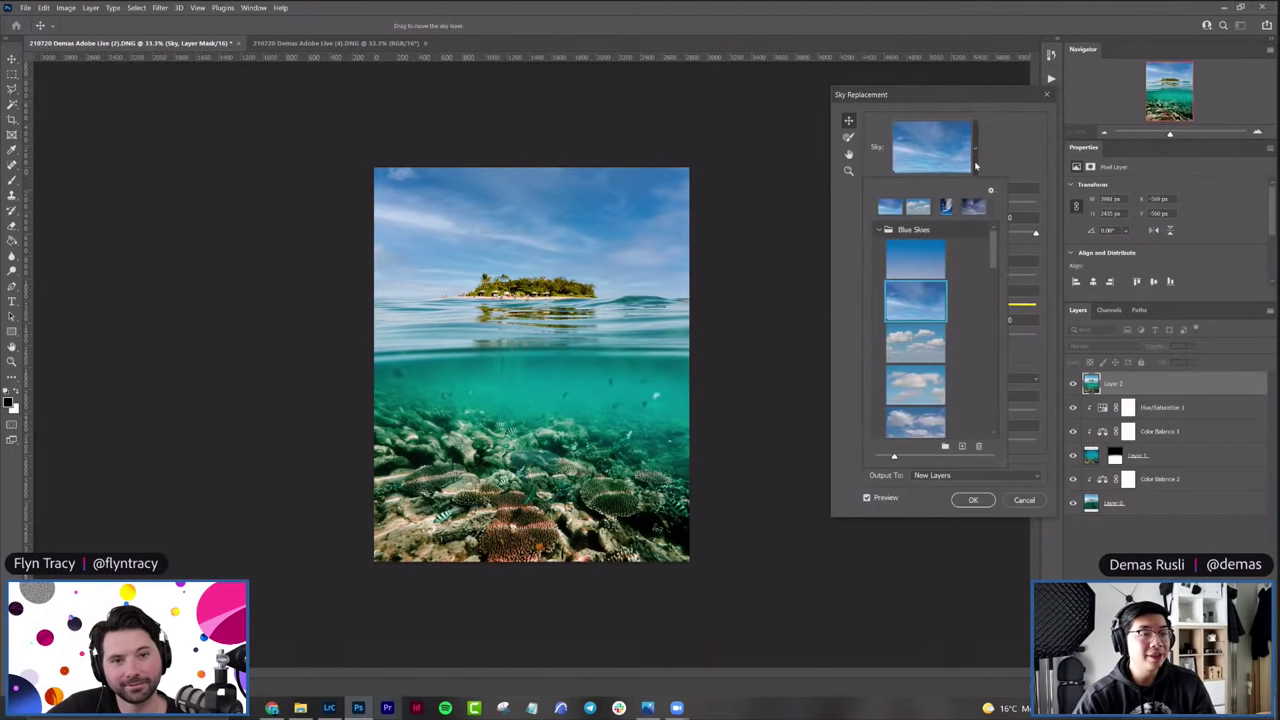
drag(994, 253, 994, 337)
scroll(909, 286, up, 1)
click(913, 264)
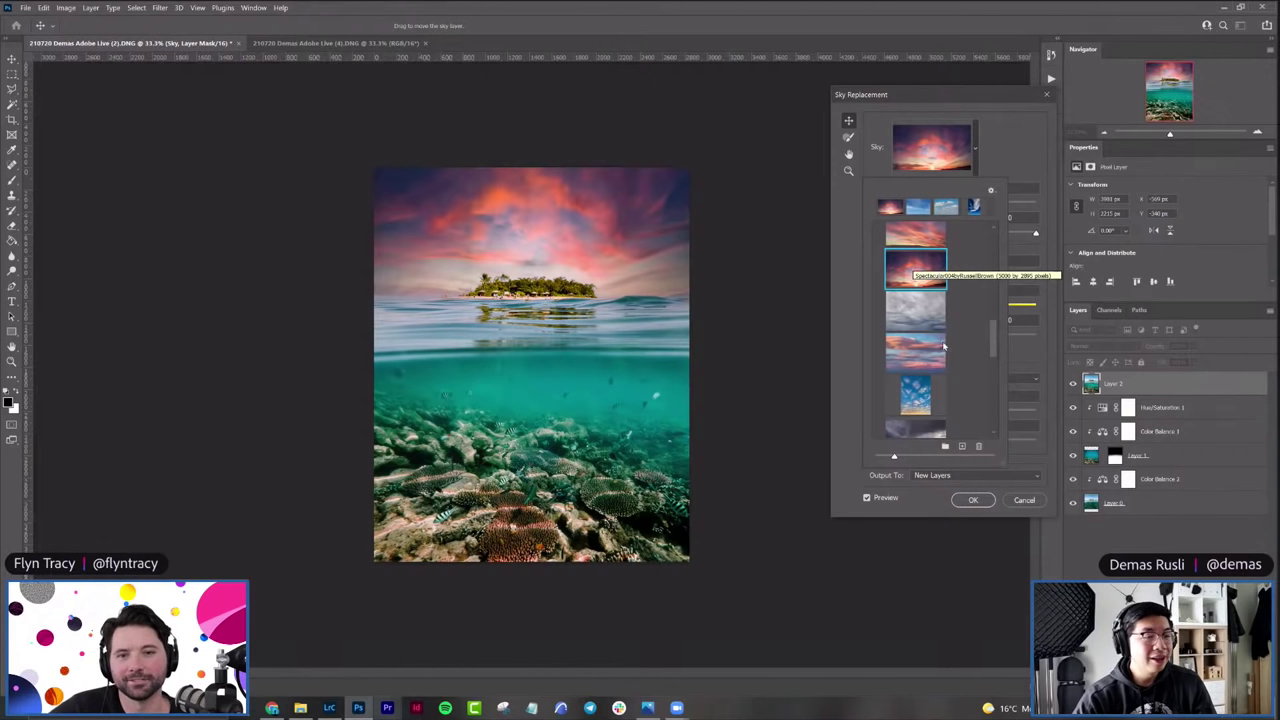
click(934, 357)
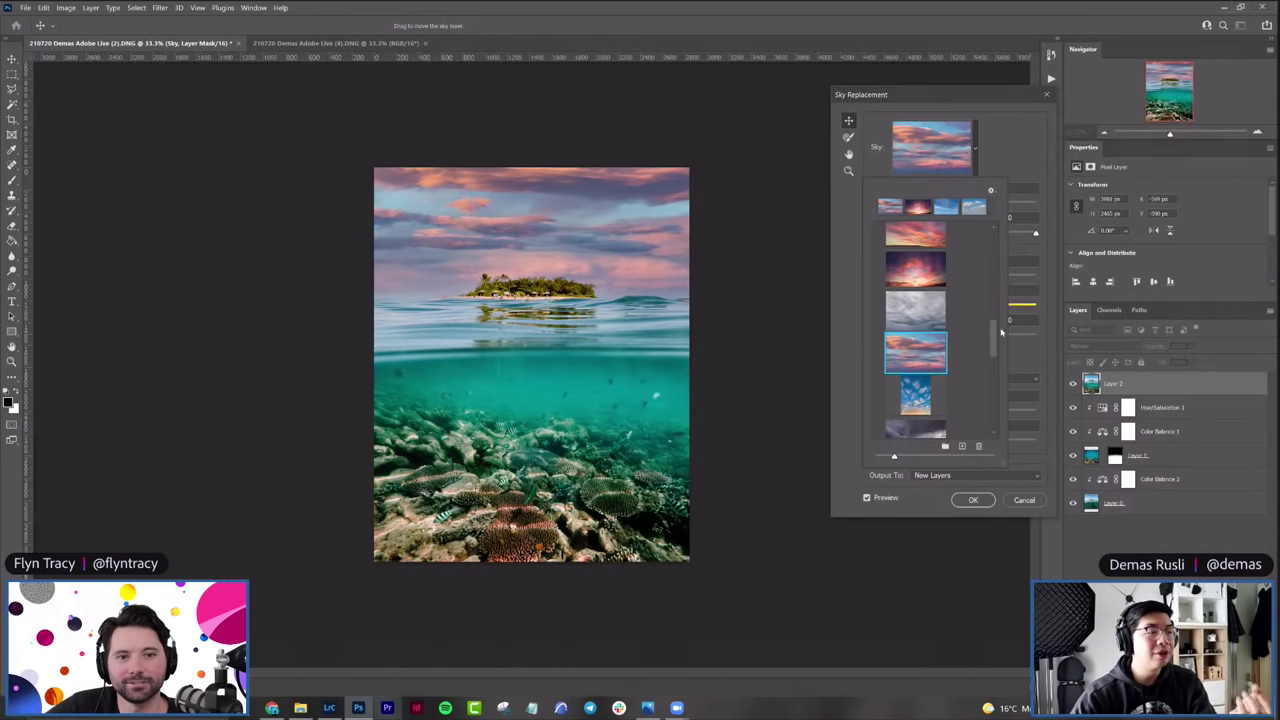
drag(993, 349, 990, 415)
drag(990, 238, 990, 236)
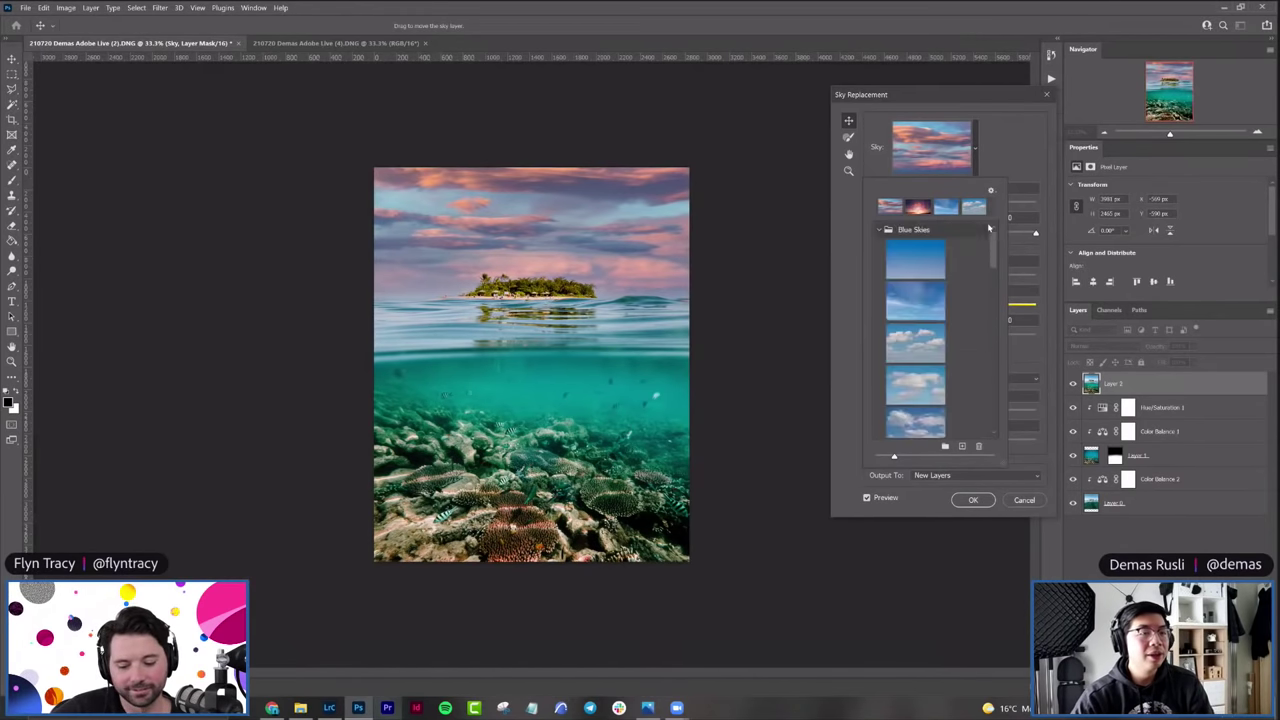
click(917, 300)
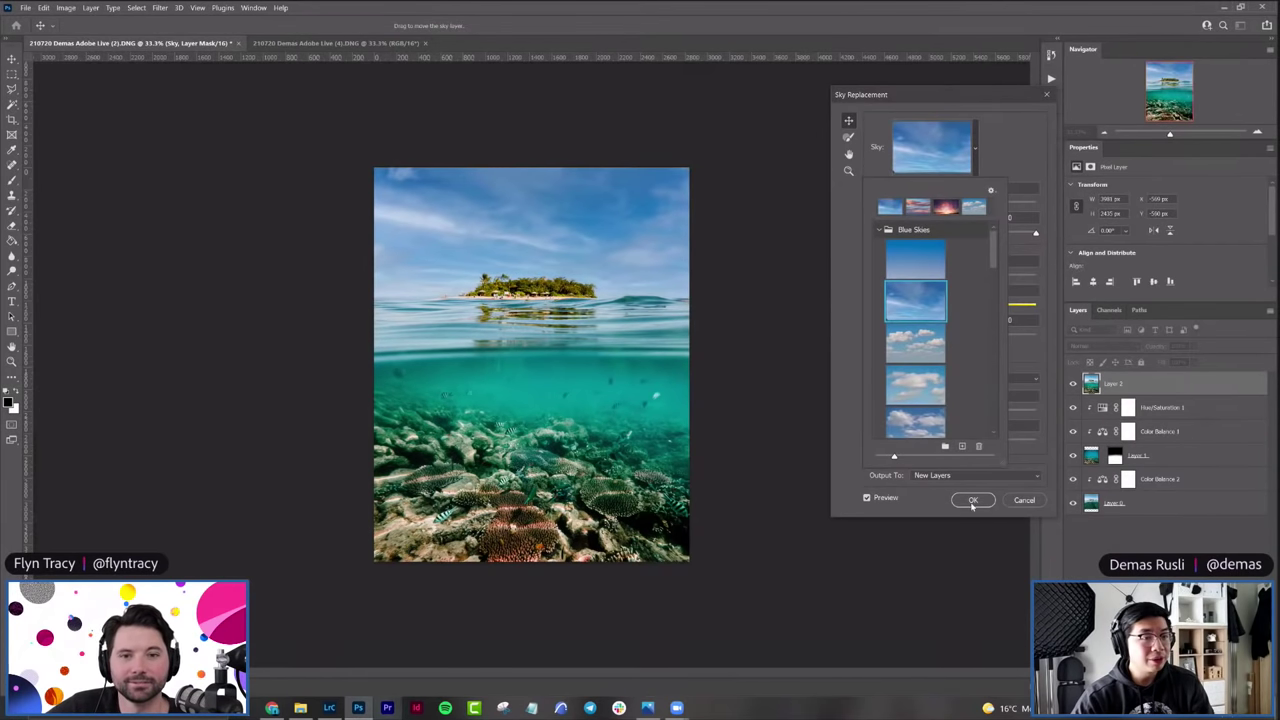
click(1050, 318)
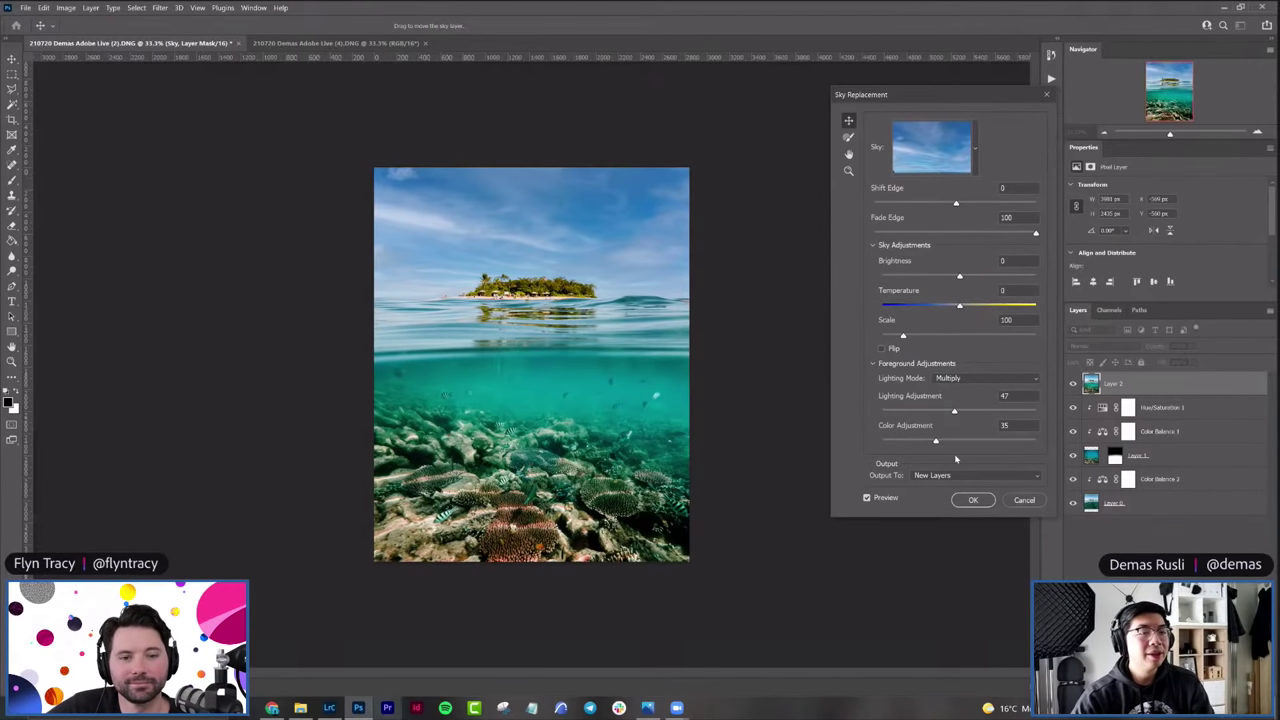
Step: Set the foreground Lighting Adjustment to 53, raise the Color Adjustment and apply the sky replacement to new layers
drag(1068, 418, 1045, 416)
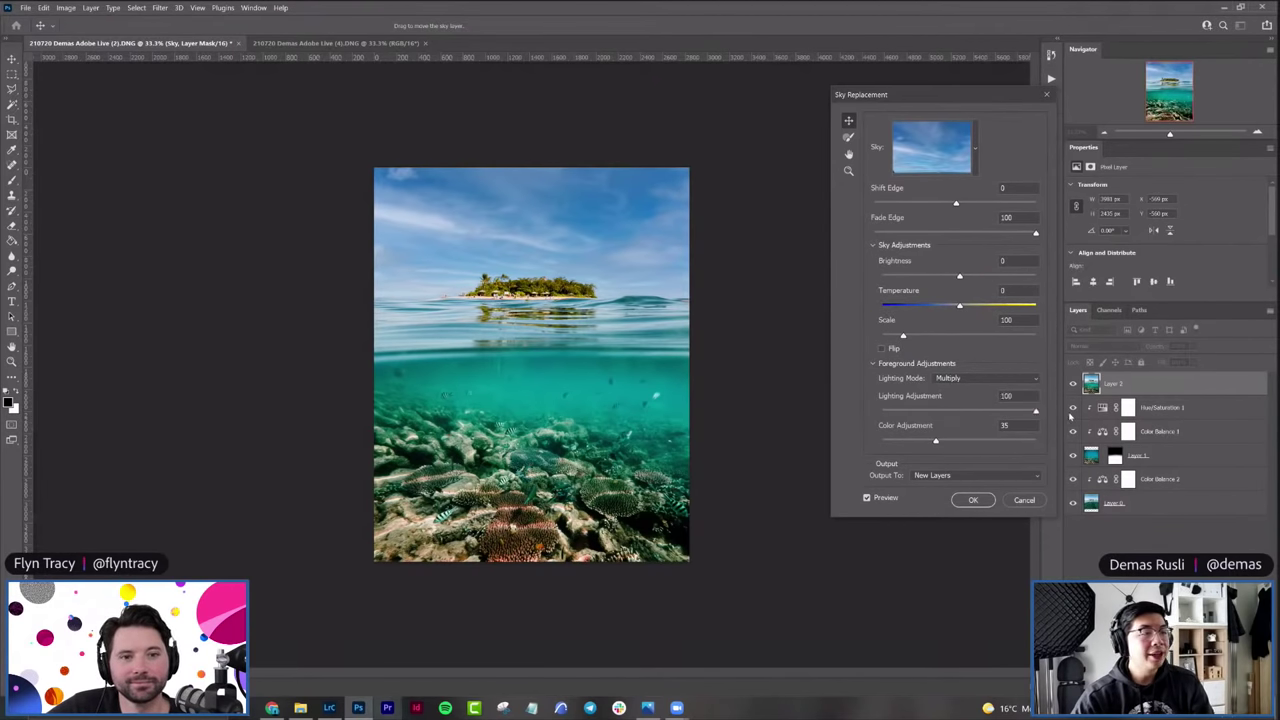
click(963, 410)
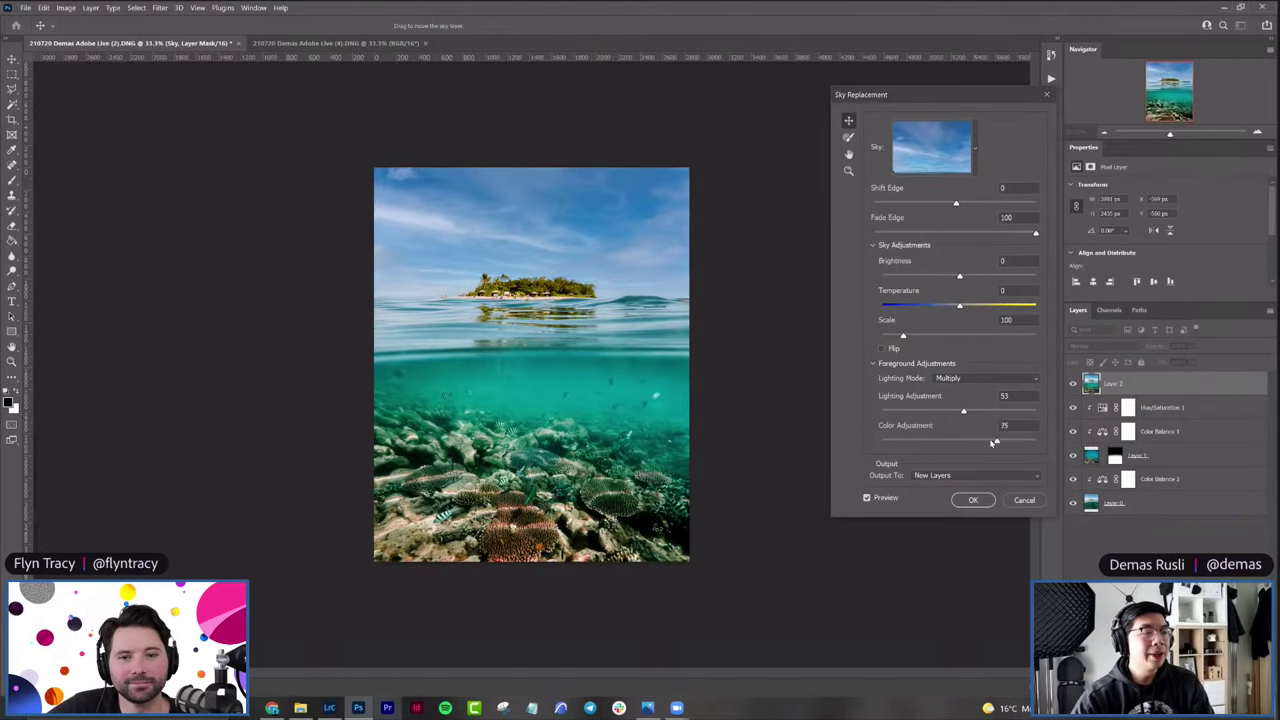
click(978, 440)
click(972, 500)
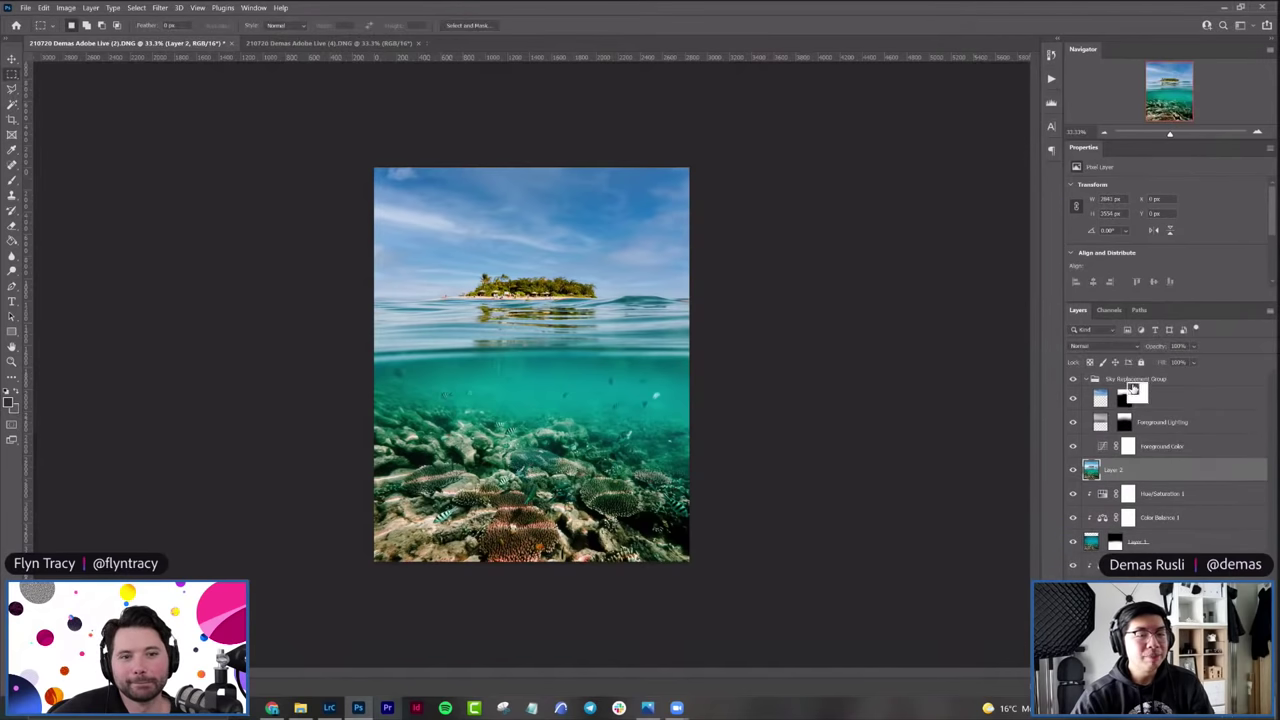
Step: Collapse the Sky Replacement Group and add a Hue/Saturation adjustment layer directly above it
click(1085, 380)
click(1111, 386)
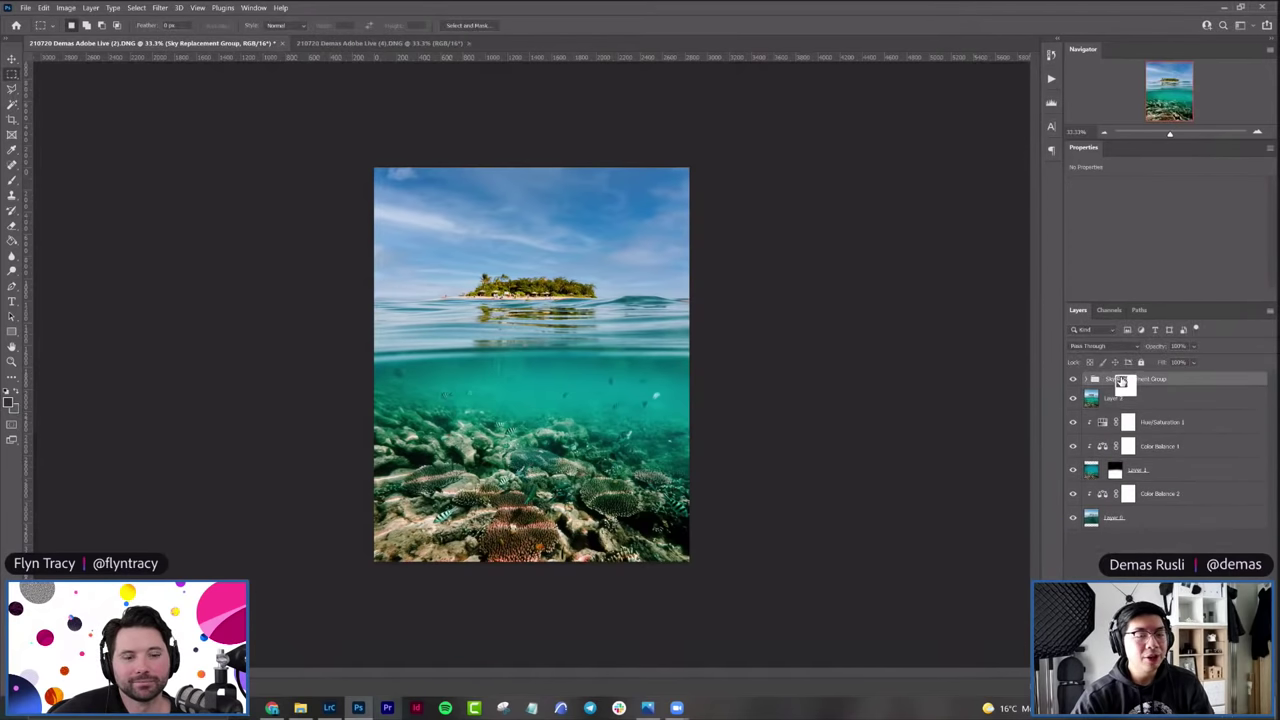
drag(1111, 386, 960, 309)
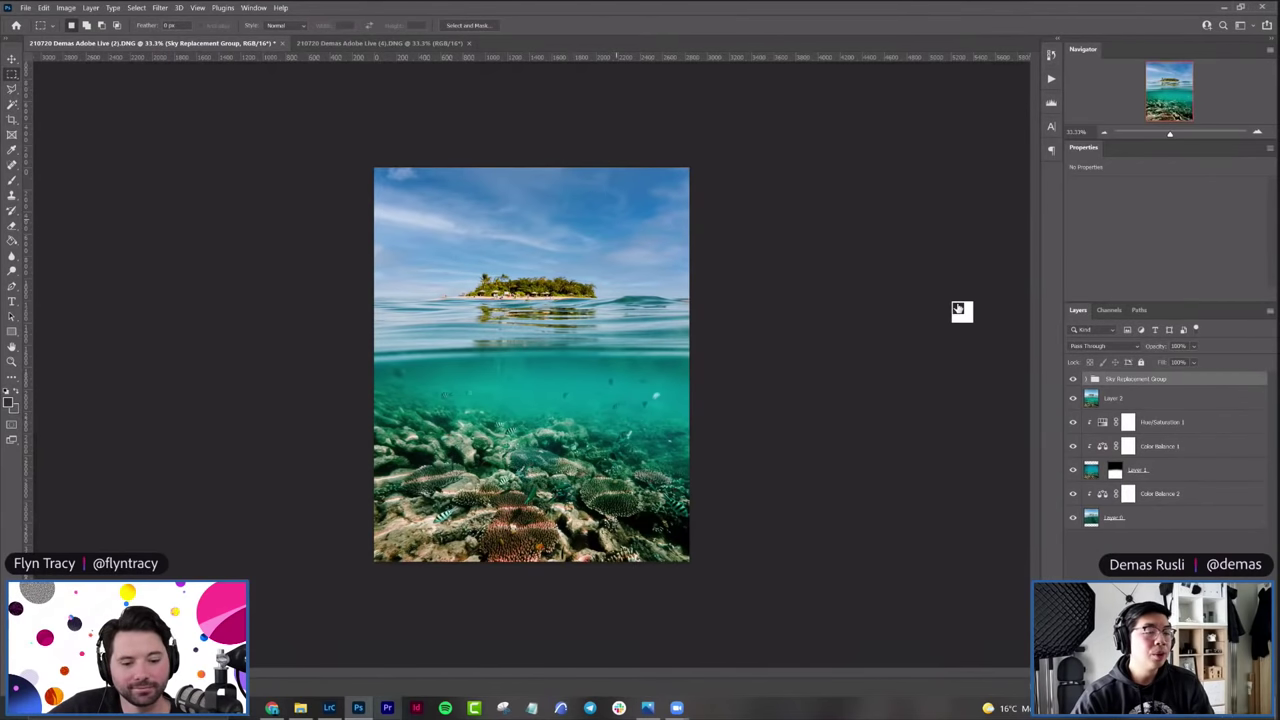
click(1209, 685)
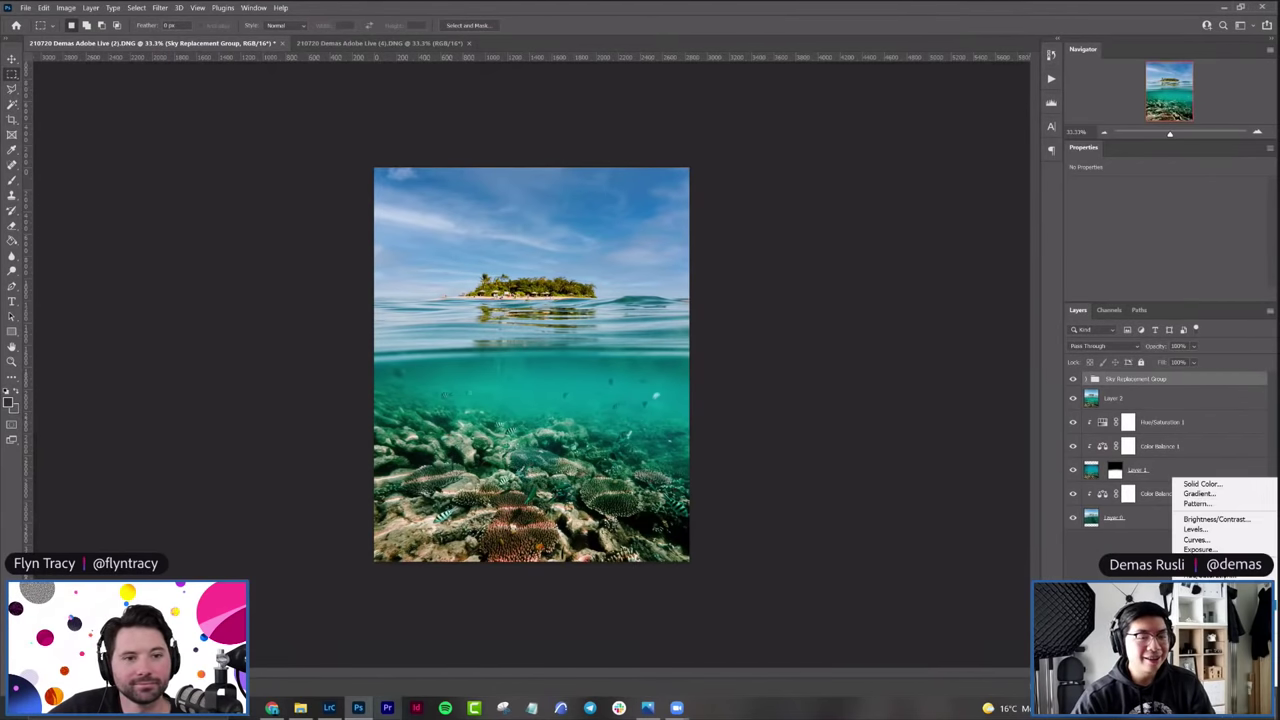
click(1210, 575)
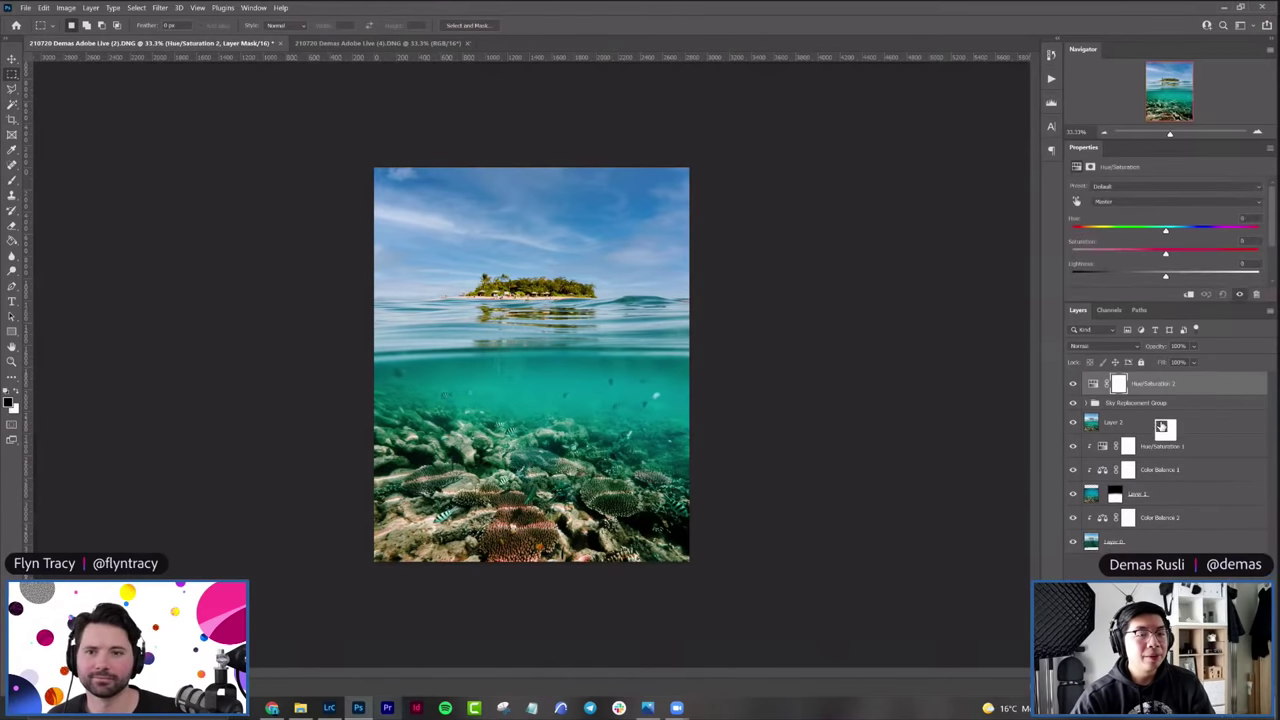
Step: Clip the new Hue/Saturation adjustment to the Sky Replacement Group and shift the sky's hue slightly toward cyan
right_click(1160, 385)
click(1040, 433)
drag(1098, 384, 1100, 386)
mouse_move(1165, 231)
mouse_down()
mouse_move(1154, 233)
mouse_move(1172, 255)
mouse_up()
Step: Add a Brightness/Contrast adjustment clipped to the Sky Replacement Group, raise brightness to about 46 and lower contrast slightly
drag(1128, 384, 1193, 411)
click(1210, 688)
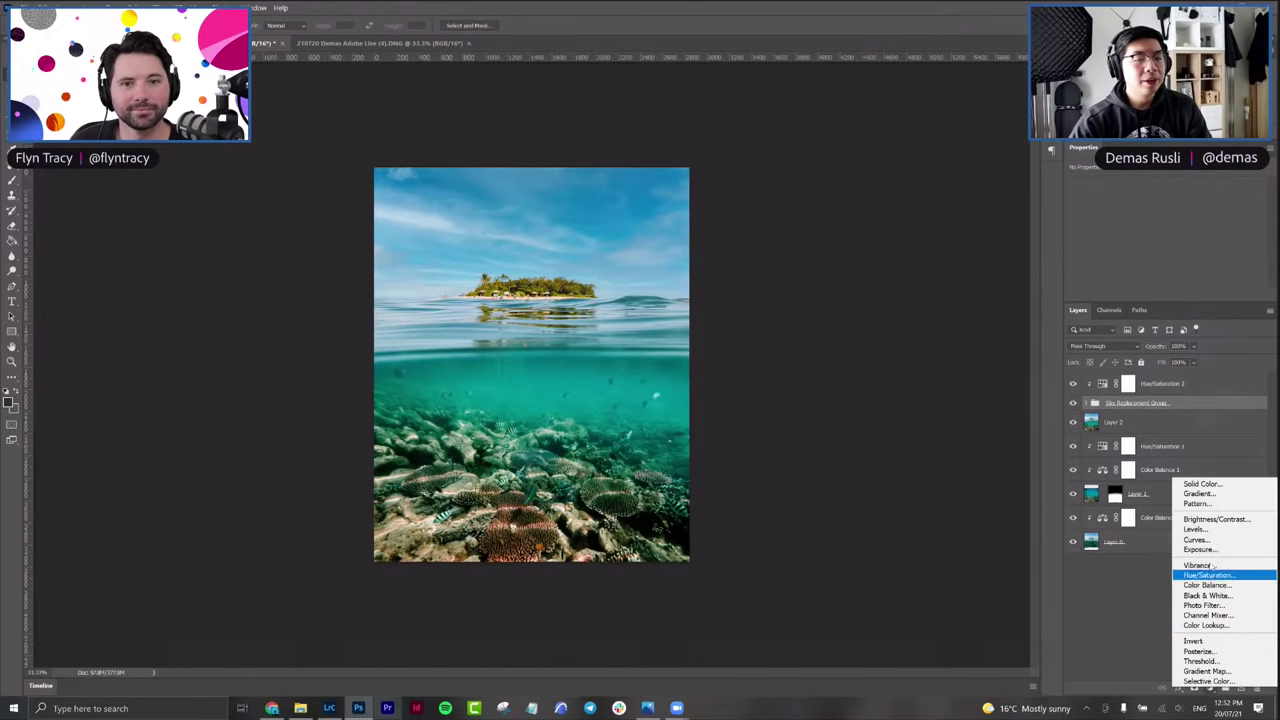
click(1216, 519)
click(1195, 248)
click(1153, 251)
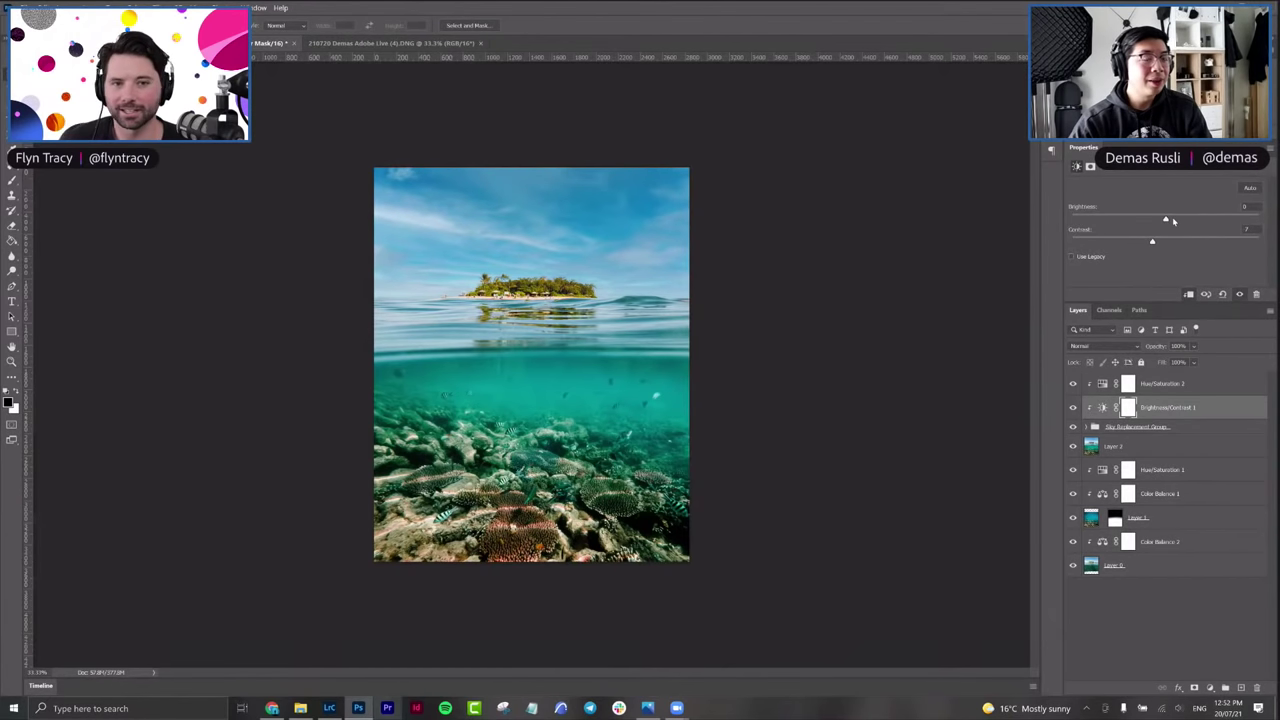
drag(1166, 220, 1182, 221)
click(1195, 221)
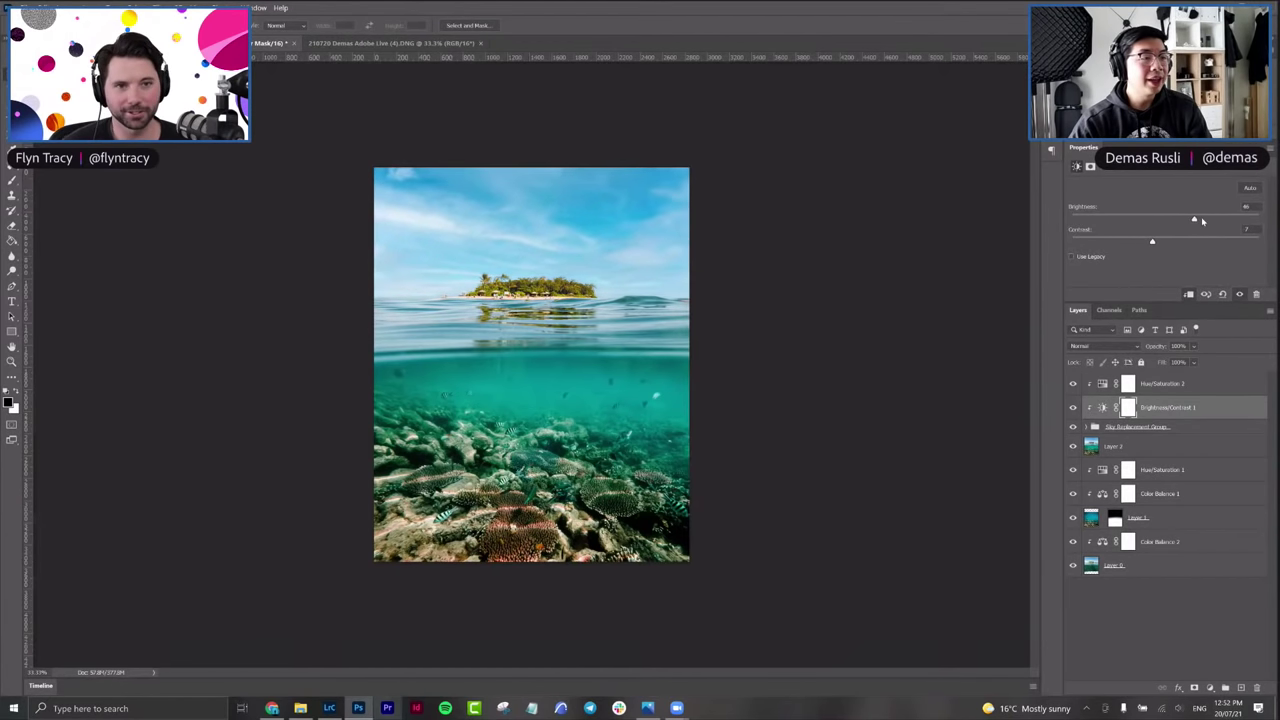
click(1154, 242)
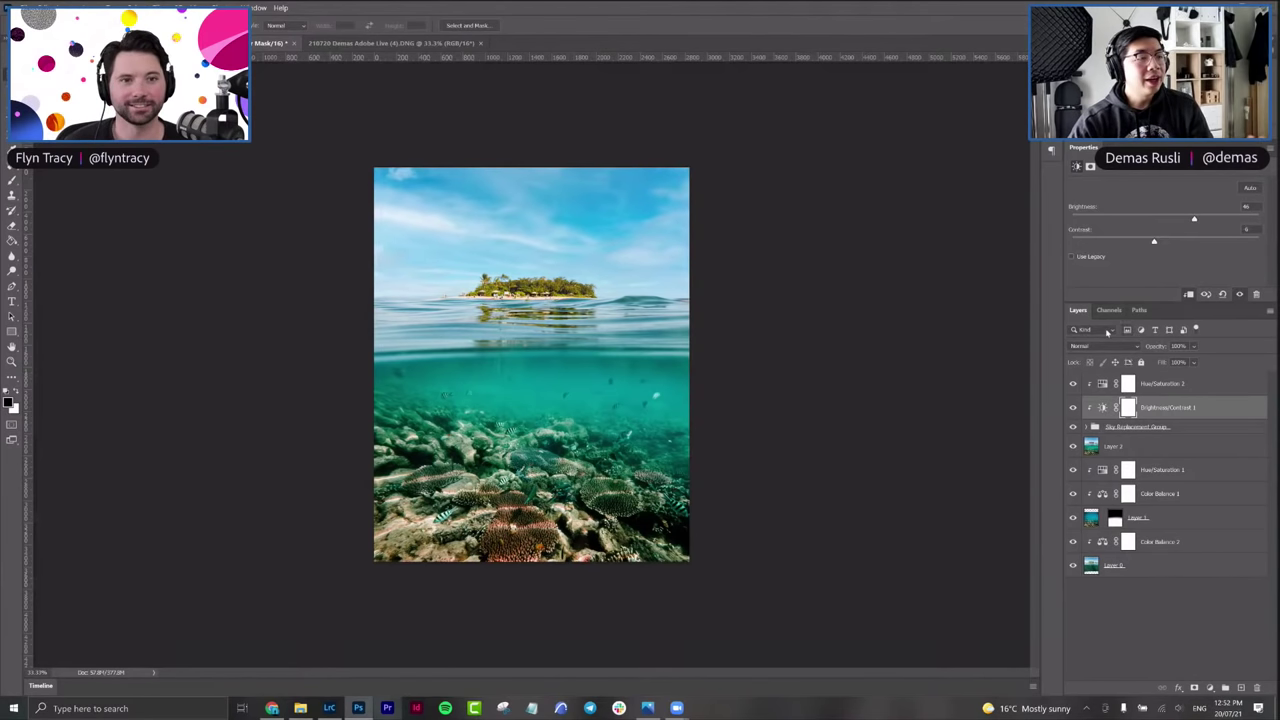
Step: Save the island and reef composite, then close Photoshop to return to Lightroom Classic
click(22, 8)
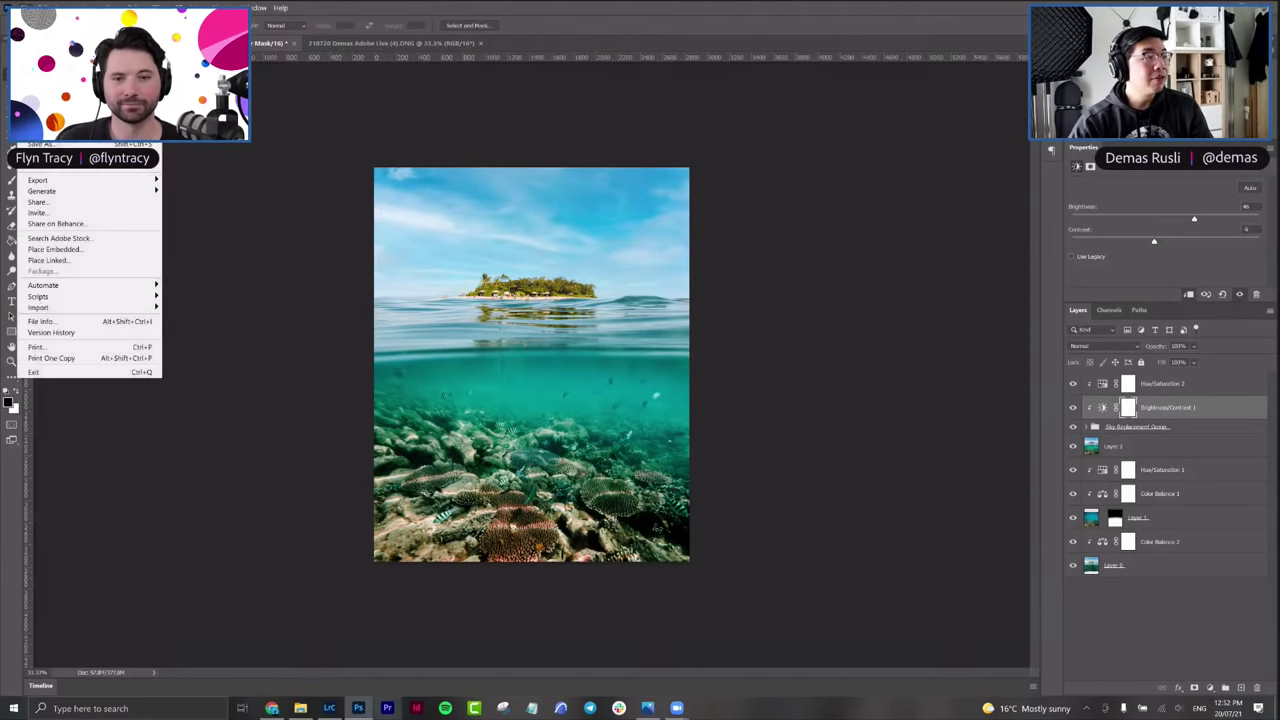
click(90, 143)
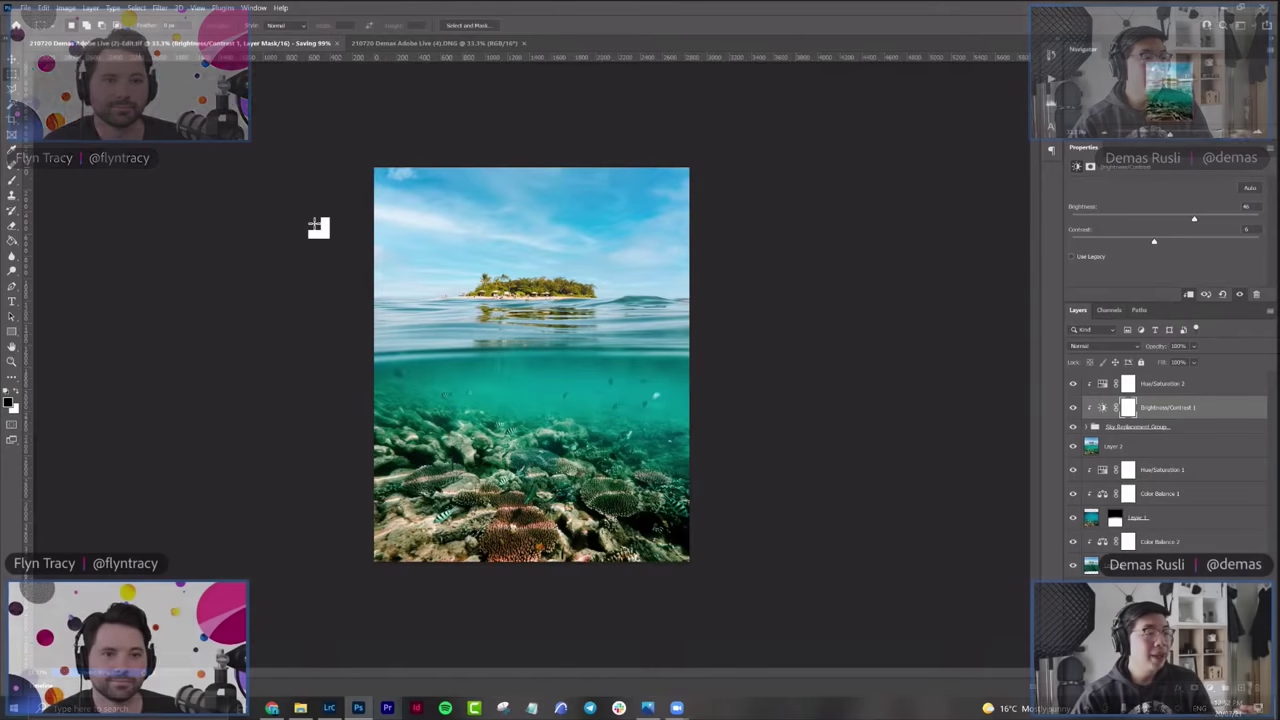
click(1263, 8)
click(692, 282)
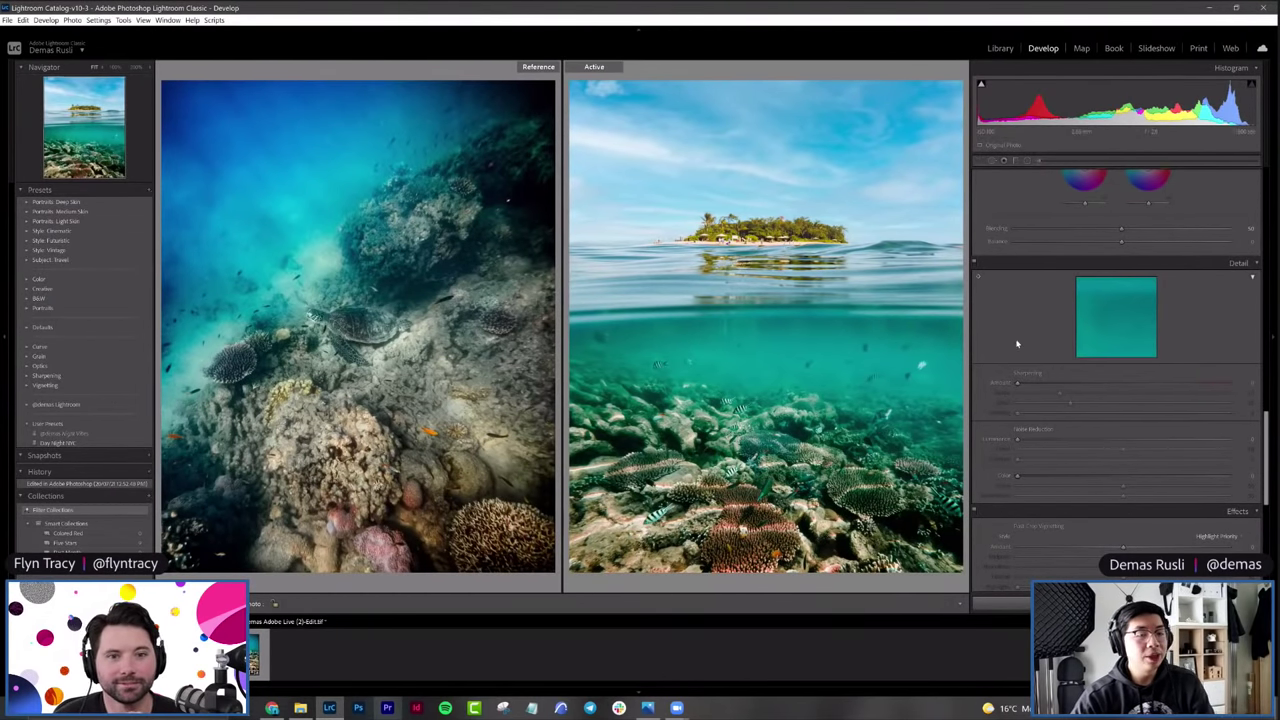
Step: Set the composite's basic exposure to +0.17 and contrast to +21, lower highlights, shadows and blacks, and raise whites slightly
scroll(1076, 348, down, 10)
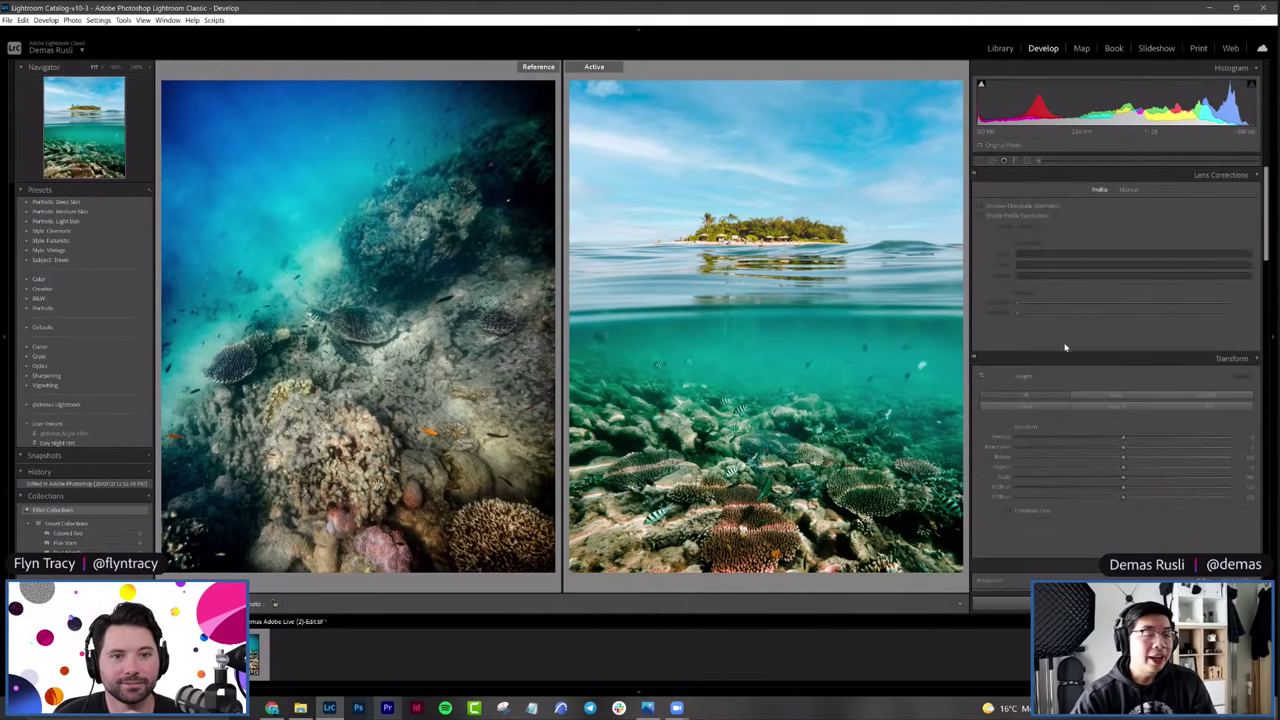
scroll(1066, 347, up, 15)
drag(1119, 299, 1113, 373)
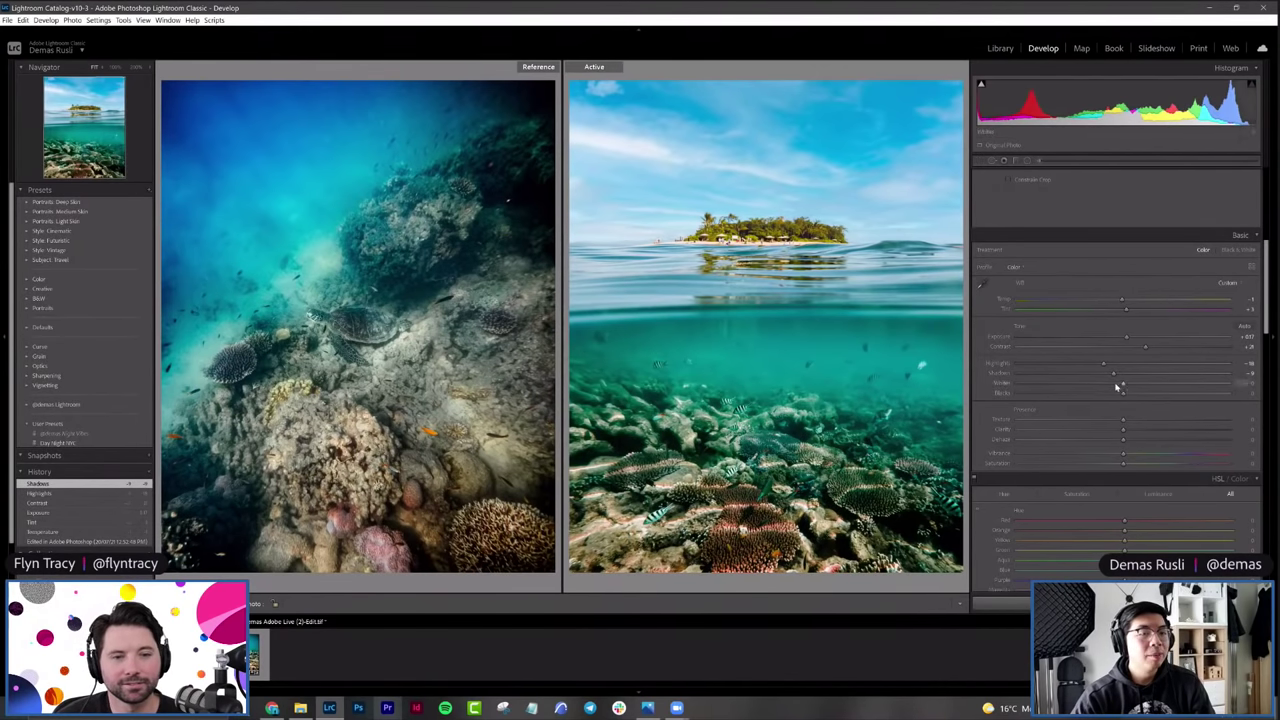
drag(1112, 384, 1131, 386)
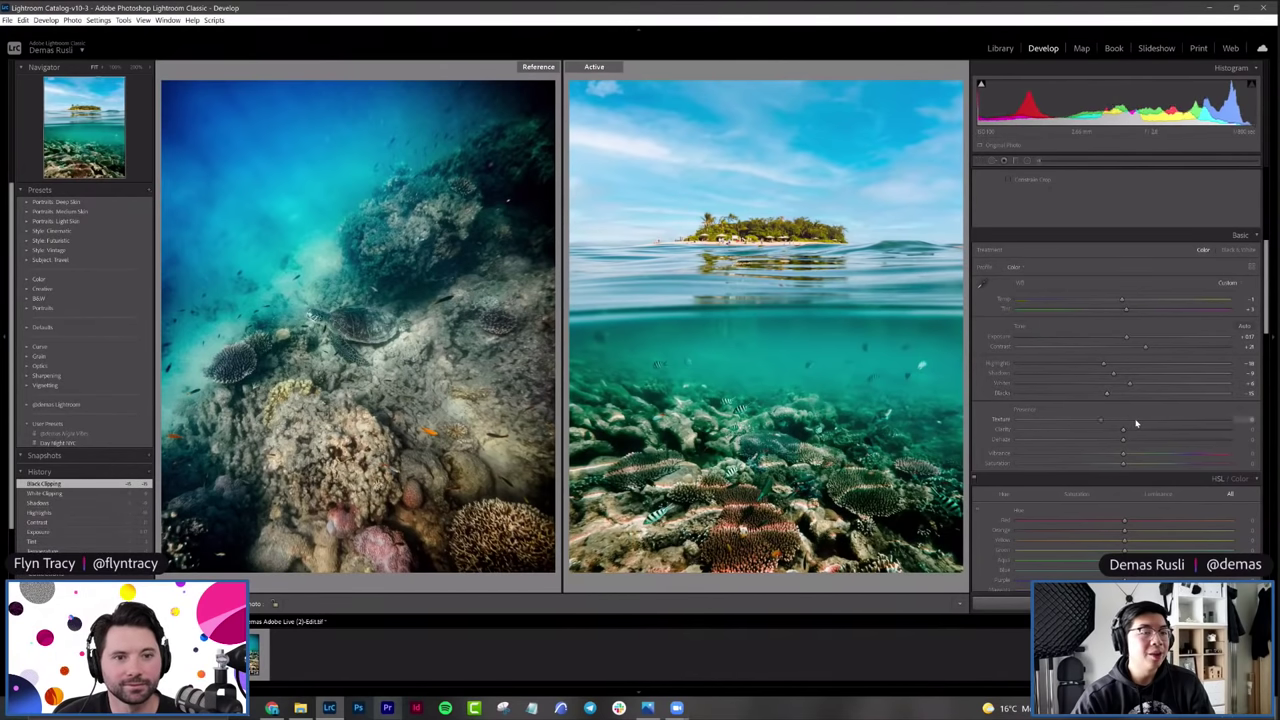
Step: Set texture to -4, clarity to +16 and dehaze to +6, and slightly reduce the composite's vibrance and saturation
drag(1118, 422, 1123, 423)
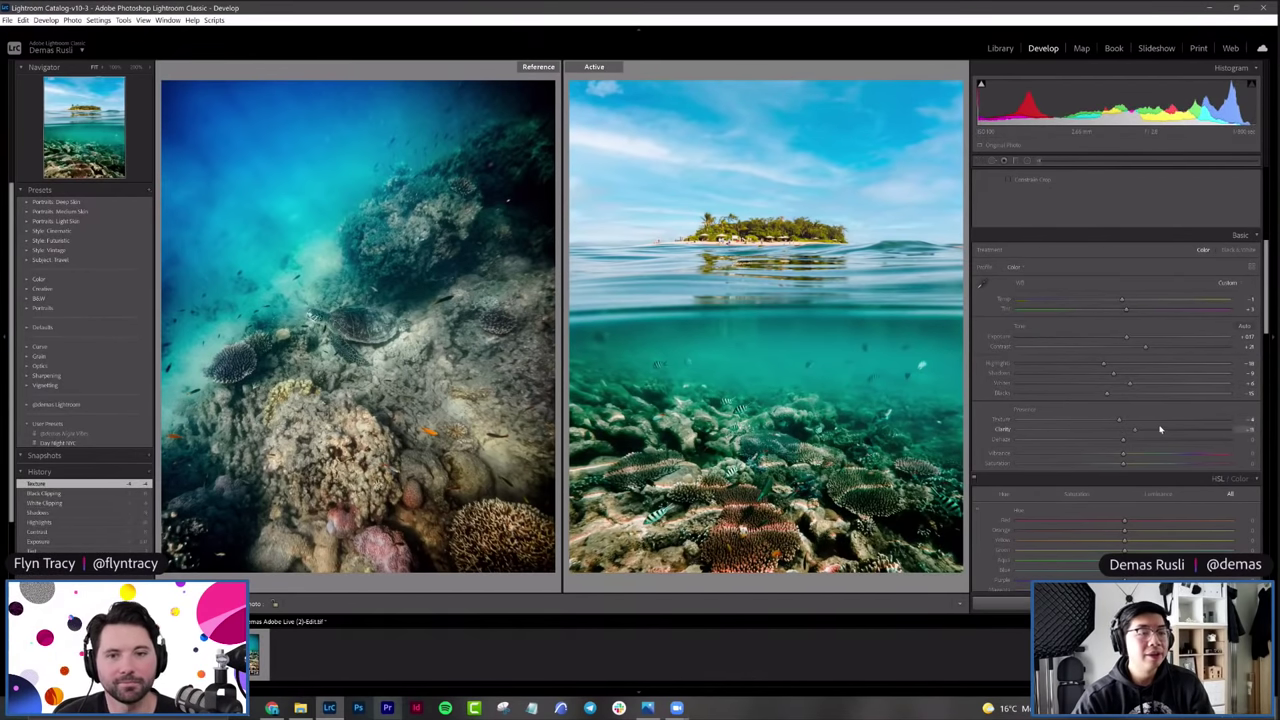
click(1140, 429)
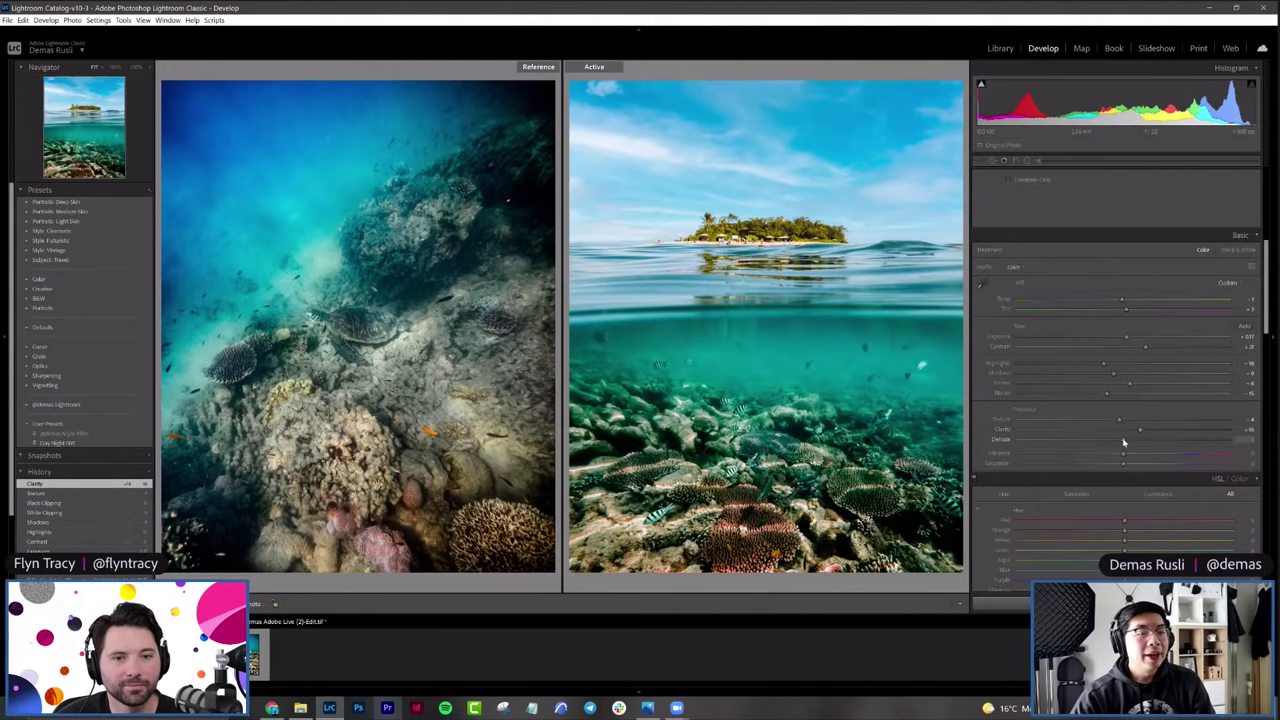
click(1130, 438)
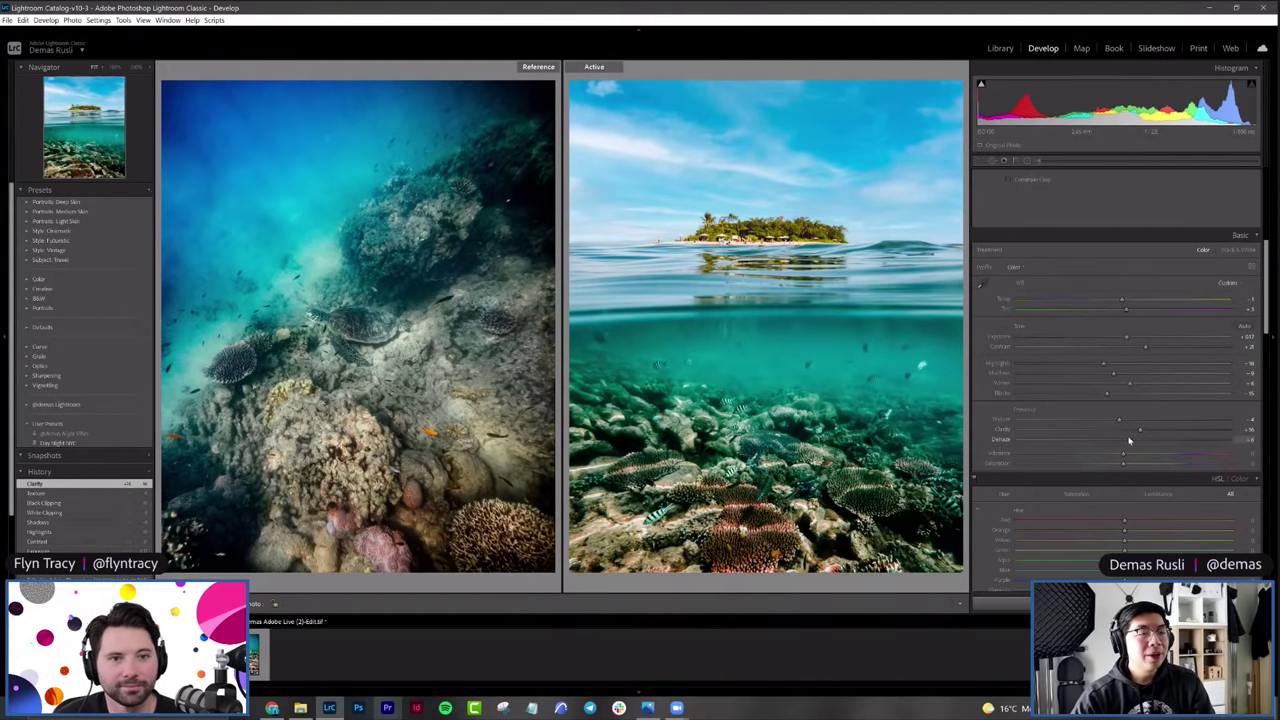
mouse_move(1123, 455)
mouse_down()
mouse_move(1149, 449)
mouse_move(1114, 449)
mouse_move(1105, 467)
mouse_up()
Step: Adjust the greens in HSL with hue +13, saturation +8 and luminance about +28
scroll(1060, 468, down, 2)
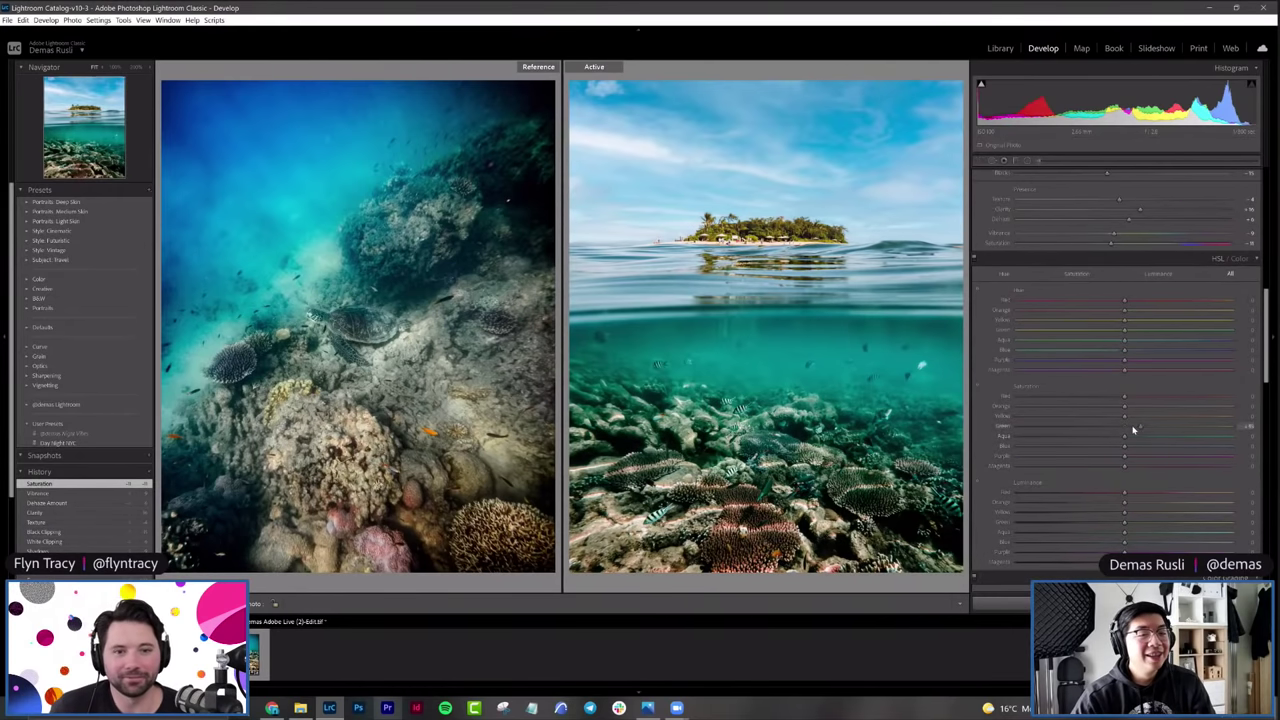
drag(1122, 332, 1112, 332)
drag(1124, 522, 1153, 521)
click(1104, 524)
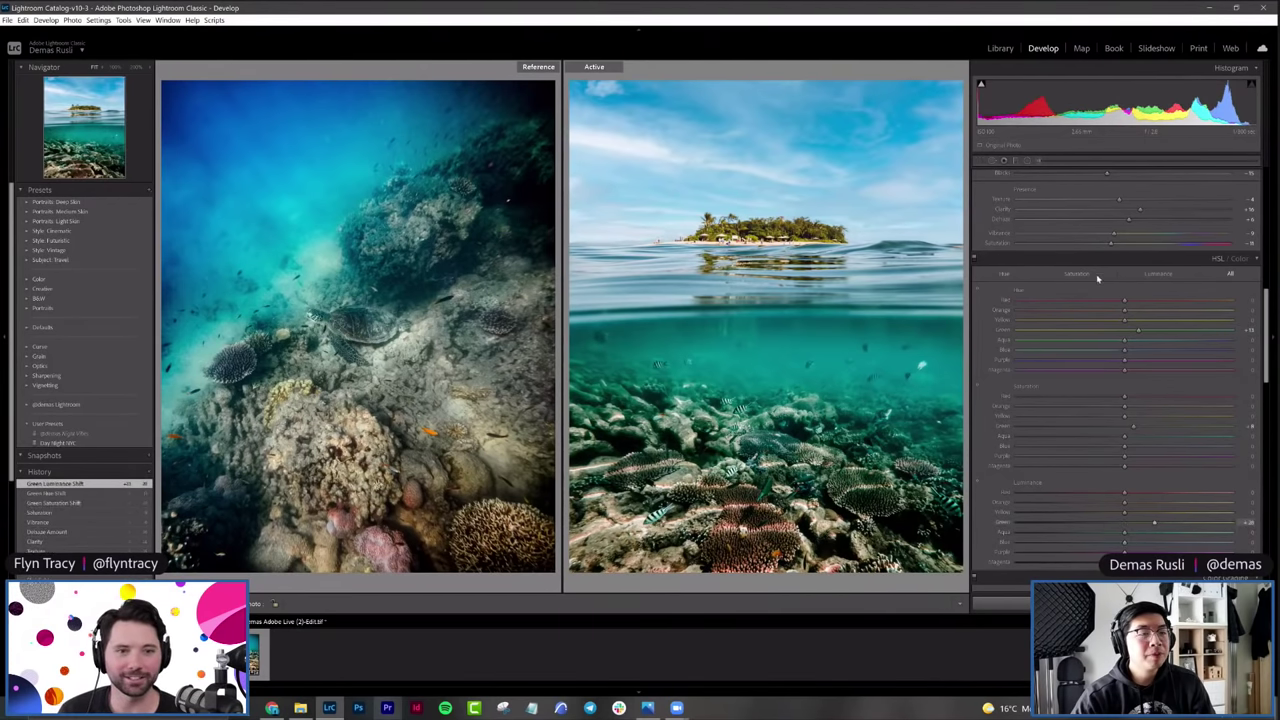
Step: Place a flat elliptical radial filter around the island and invert its mask to affect only the inside
click(1027, 161)
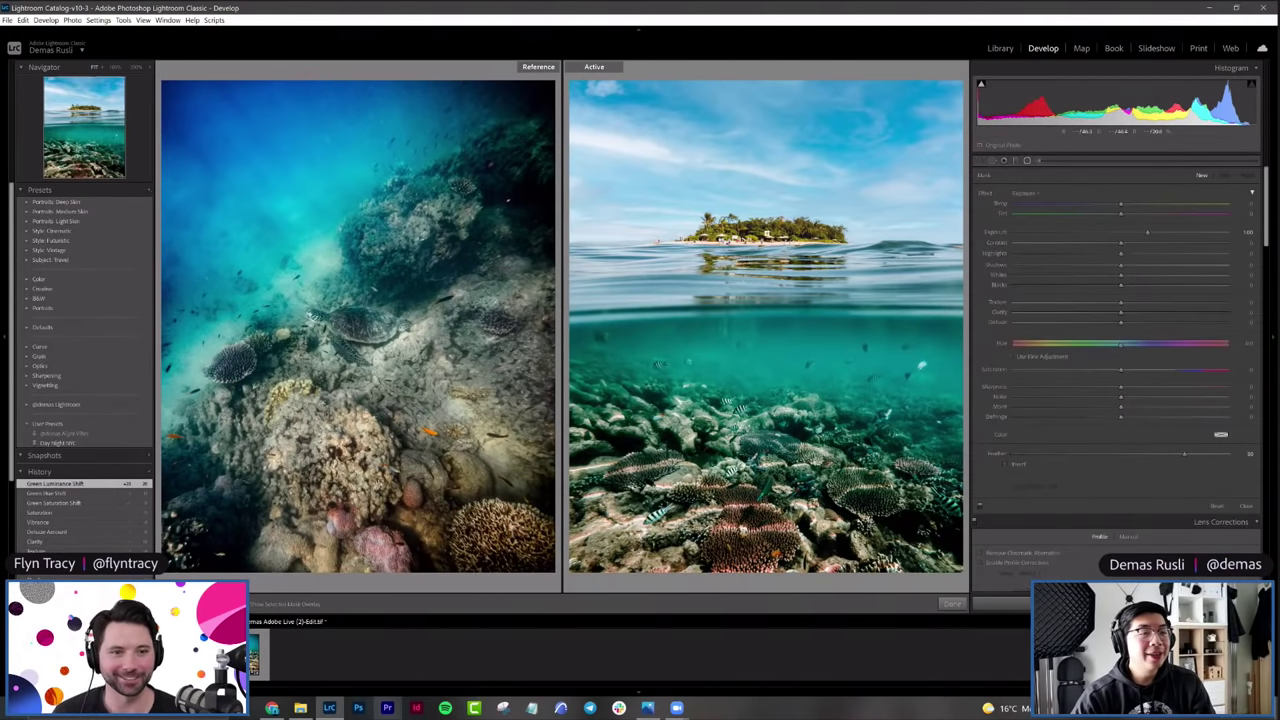
drag(767, 232, 872, 248)
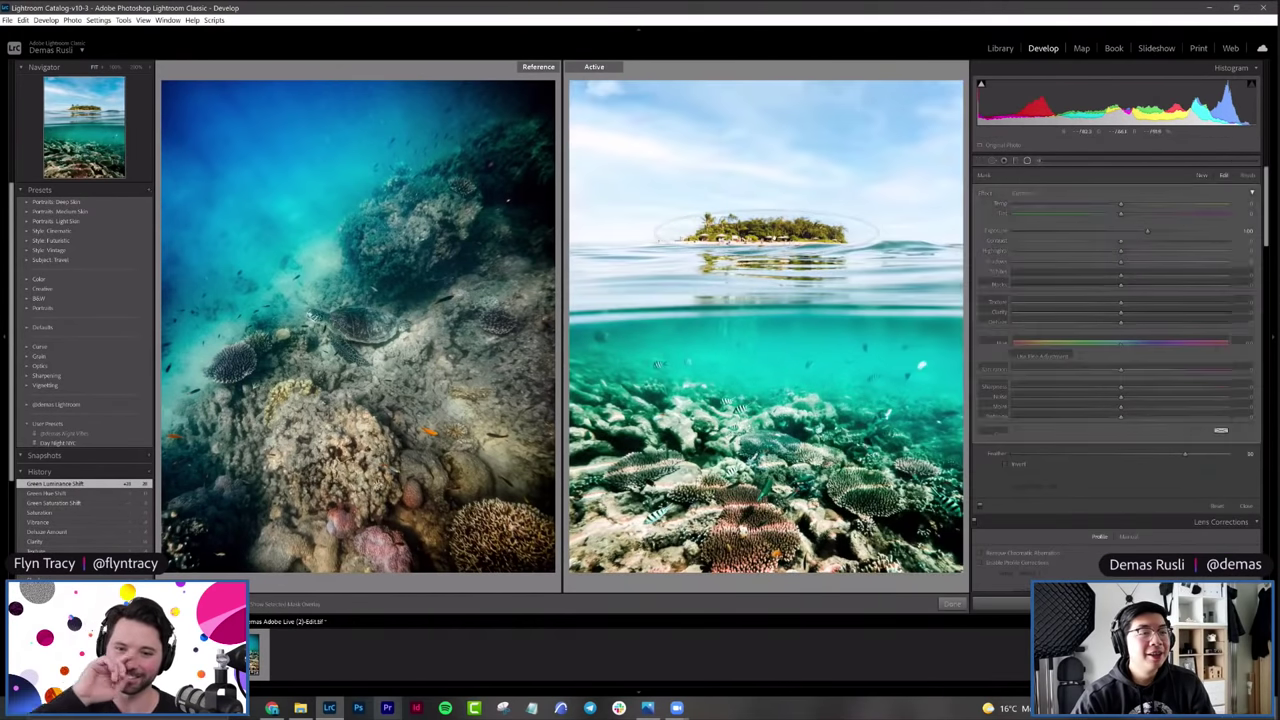
drag(656, 232, 662, 226)
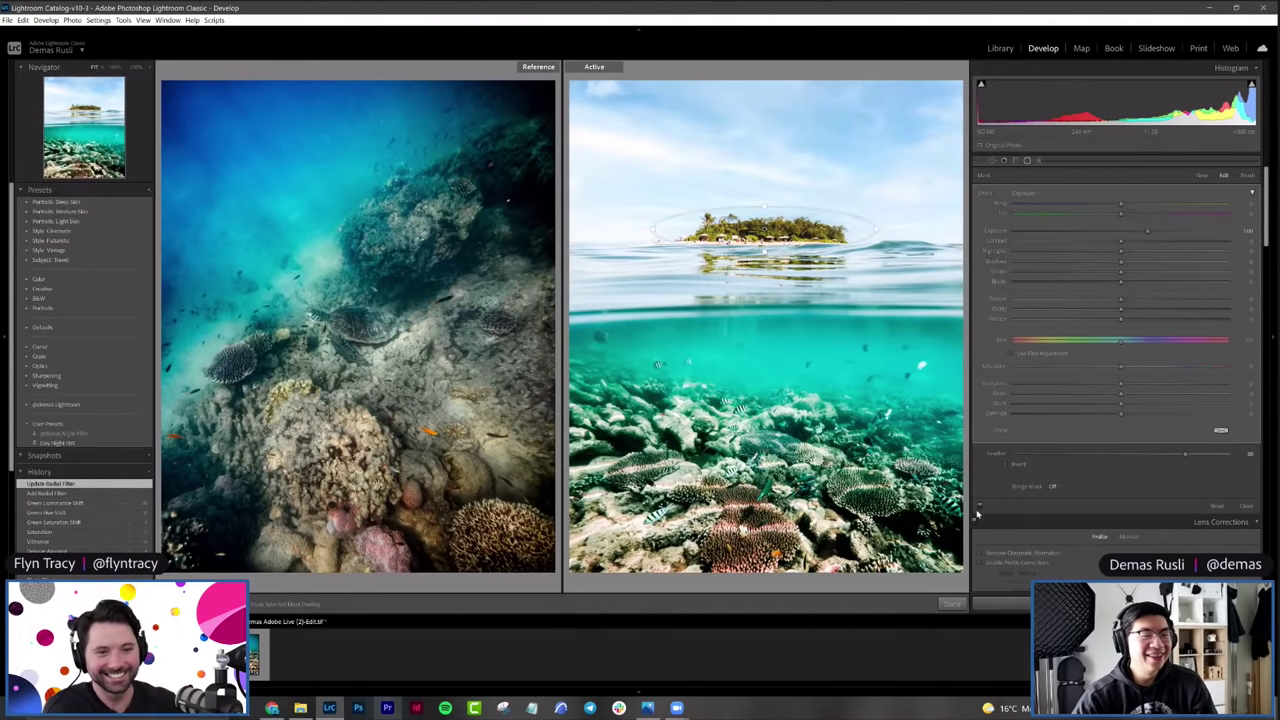
click(1008, 467)
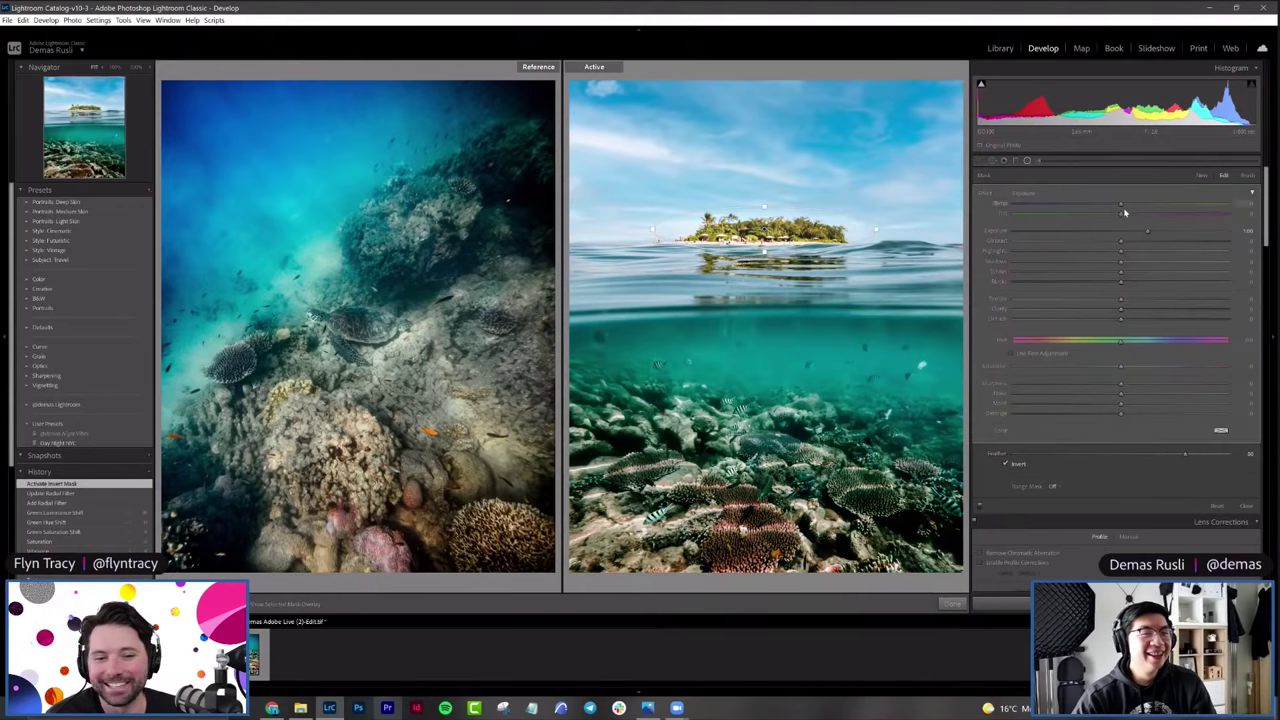
Step: Set the island filter's exposure to about 0.4 and contrast to about 50, with tint slightly toward green and hue 4.5
click(1133, 230)
click(1174, 241)
click(1115, 343)
drag(1130, 344, 1124, 344)
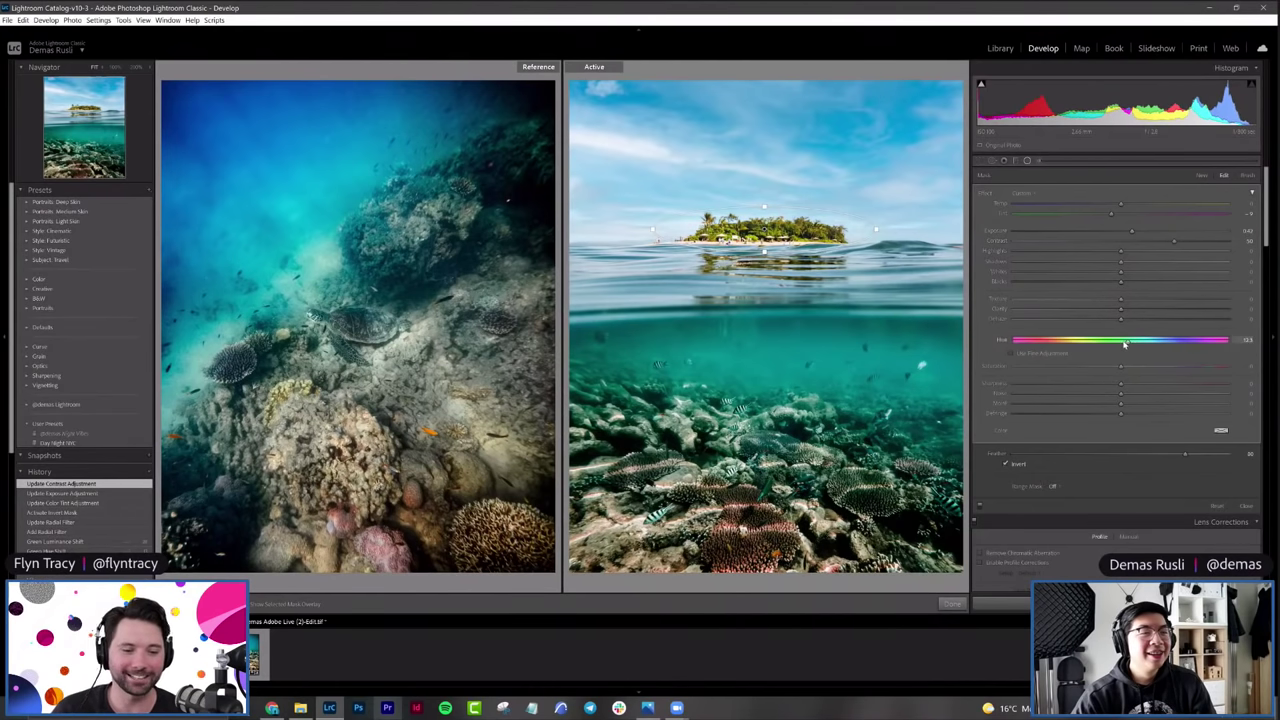
Step: Lower the island filter's highlights, shadows and blacks, raise its whites slightly, and finish the radial filter
drag(1122, 249, 1099, 250)
click(1104, 264)
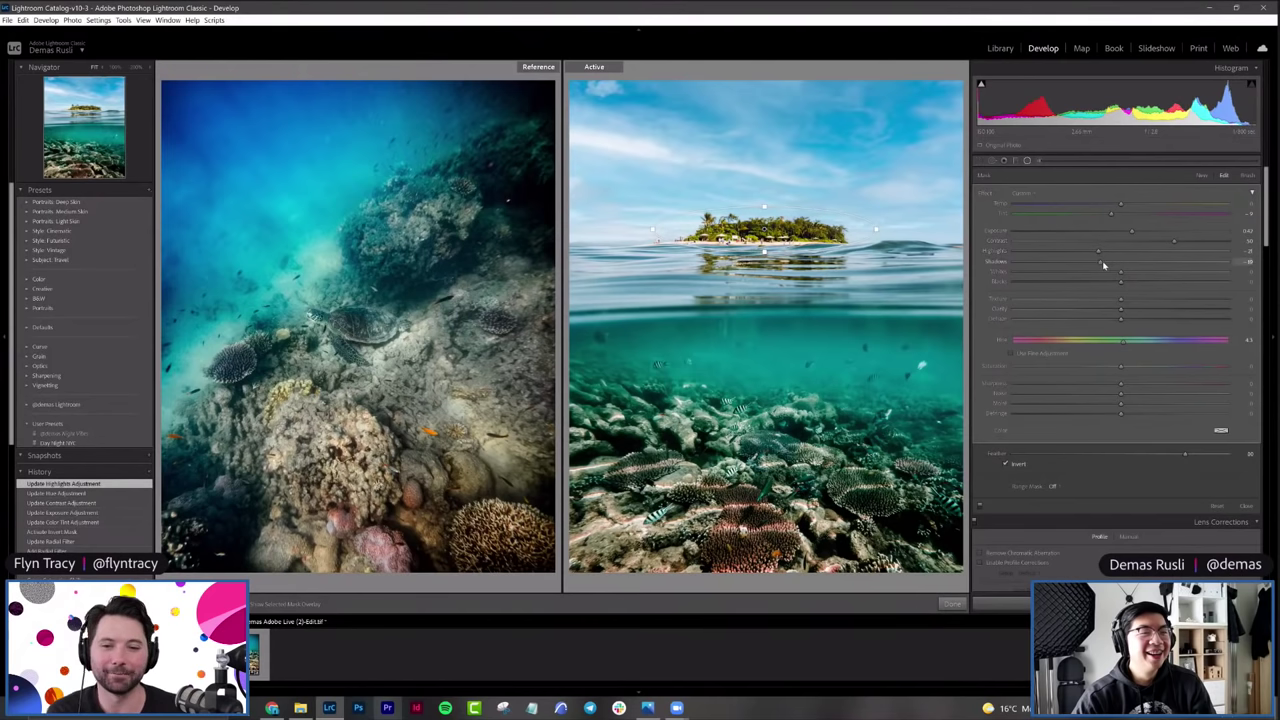
drag(1116, 271, 1127, 272)
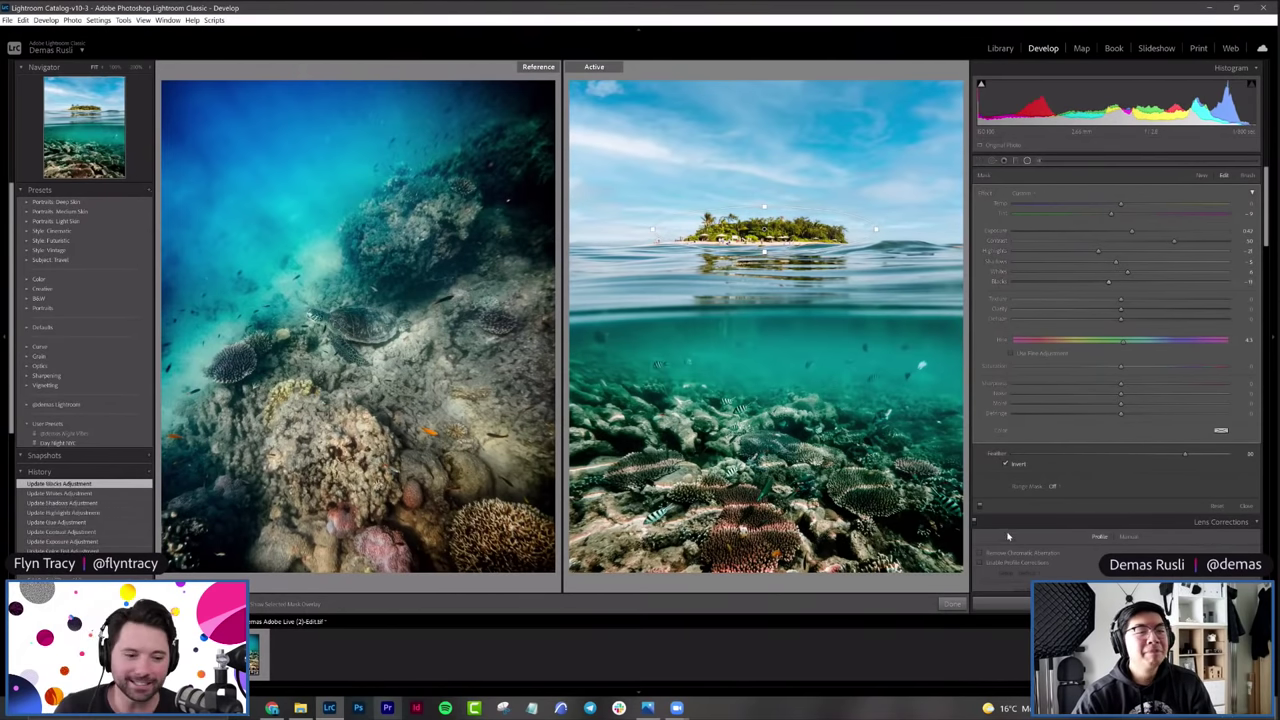
click(950, 604)
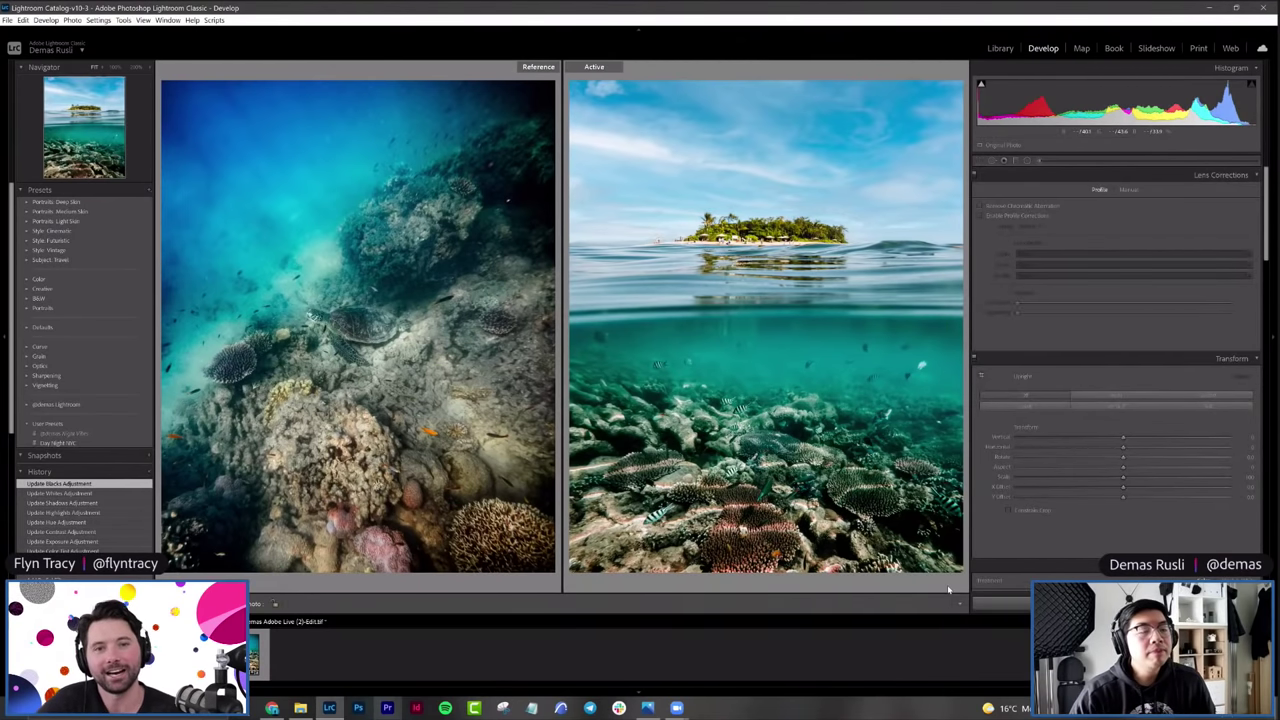
Step: Raise the composite's overall saturation to +32 and increase its vibrance slightly
scroll(1067, 358, up, 10)
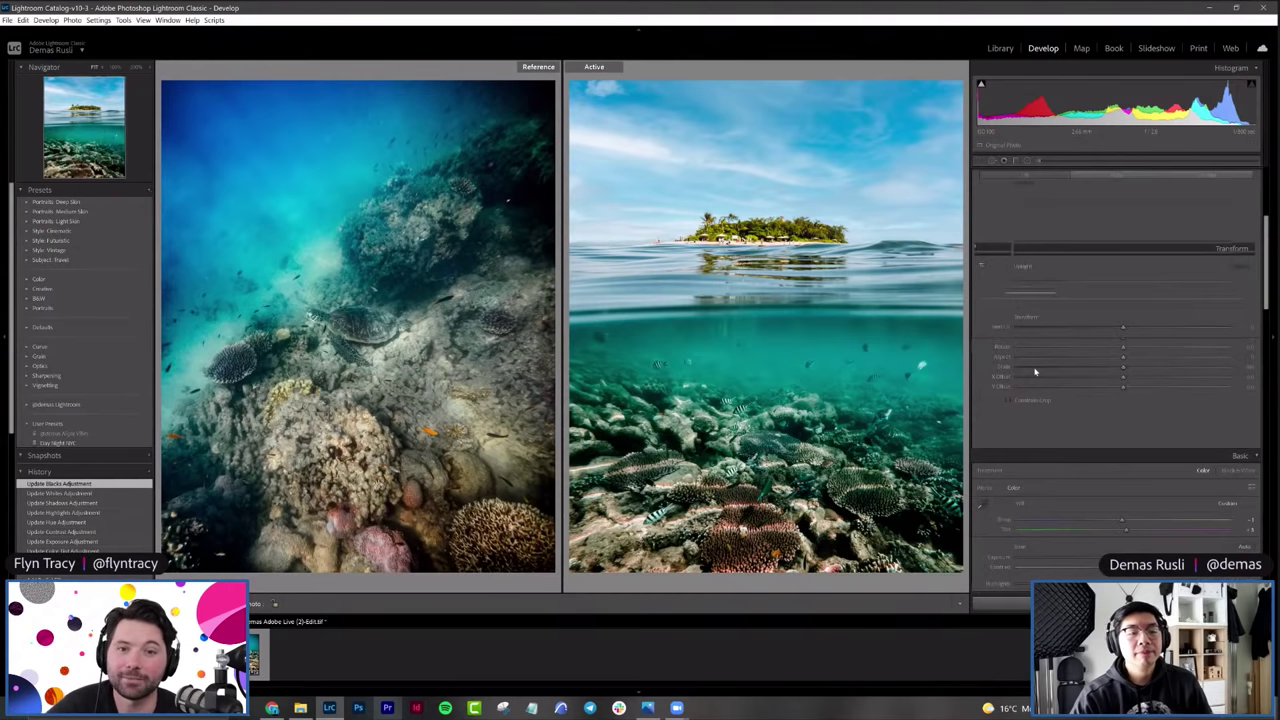
mouse_move(1110, 356)
mouse_down()
mouse_move(1156, 357)
mouse_move(1116, 345)
mouse_up()
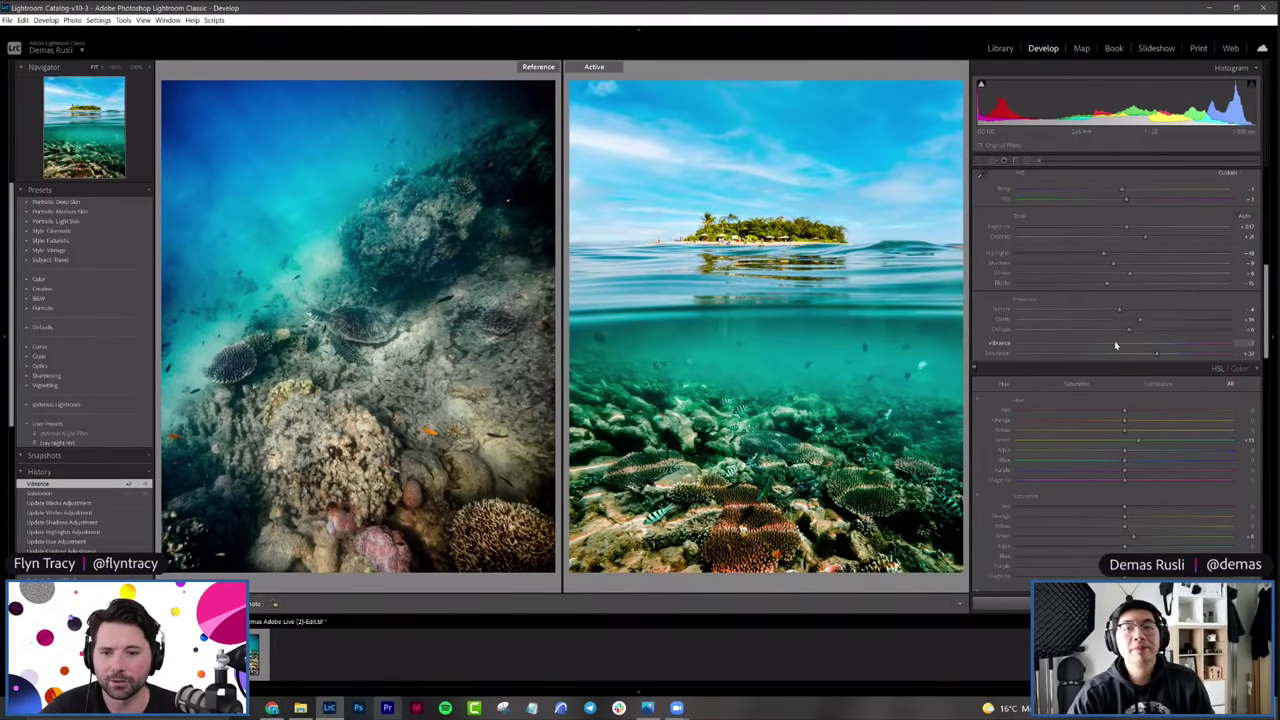